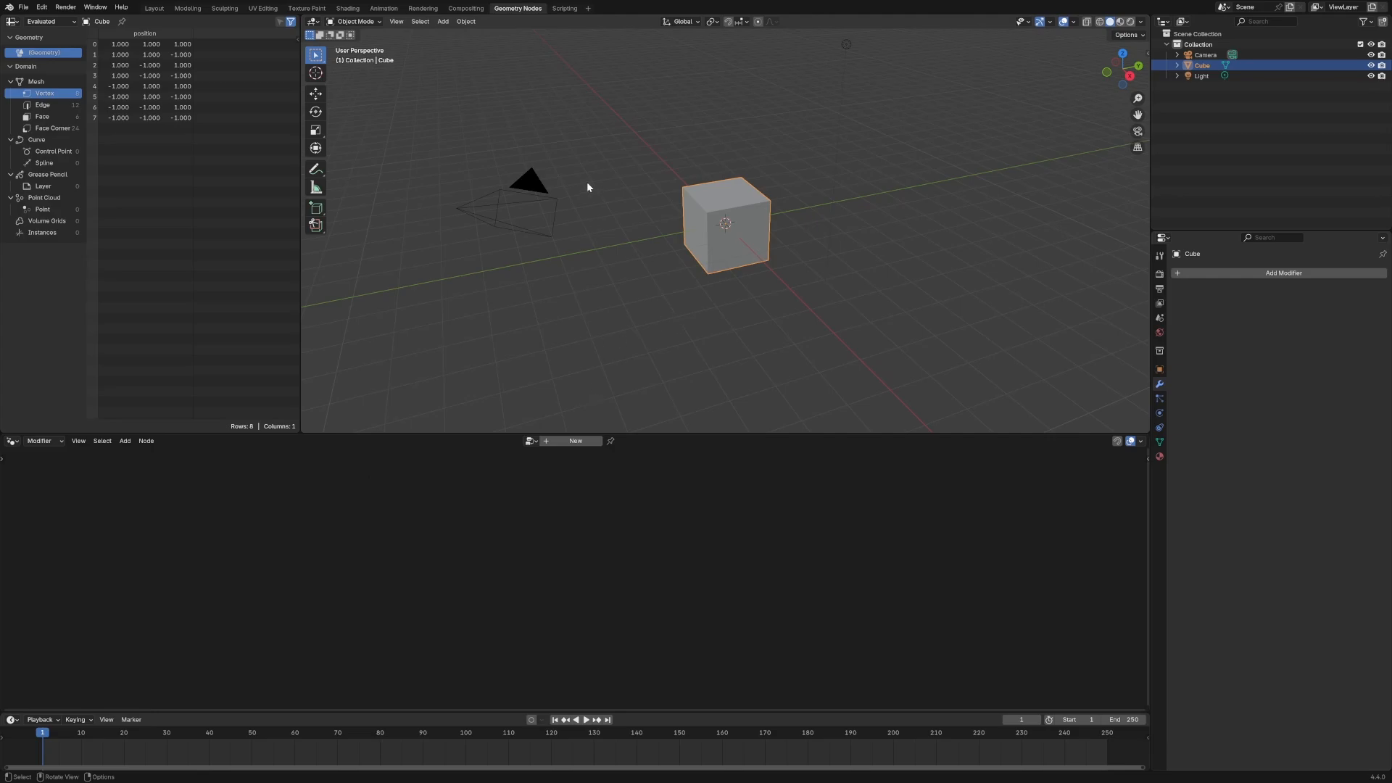
Delete the light from the scene and reselect the cube.
{"action": "left_click", "coordinate": [844, 45]}
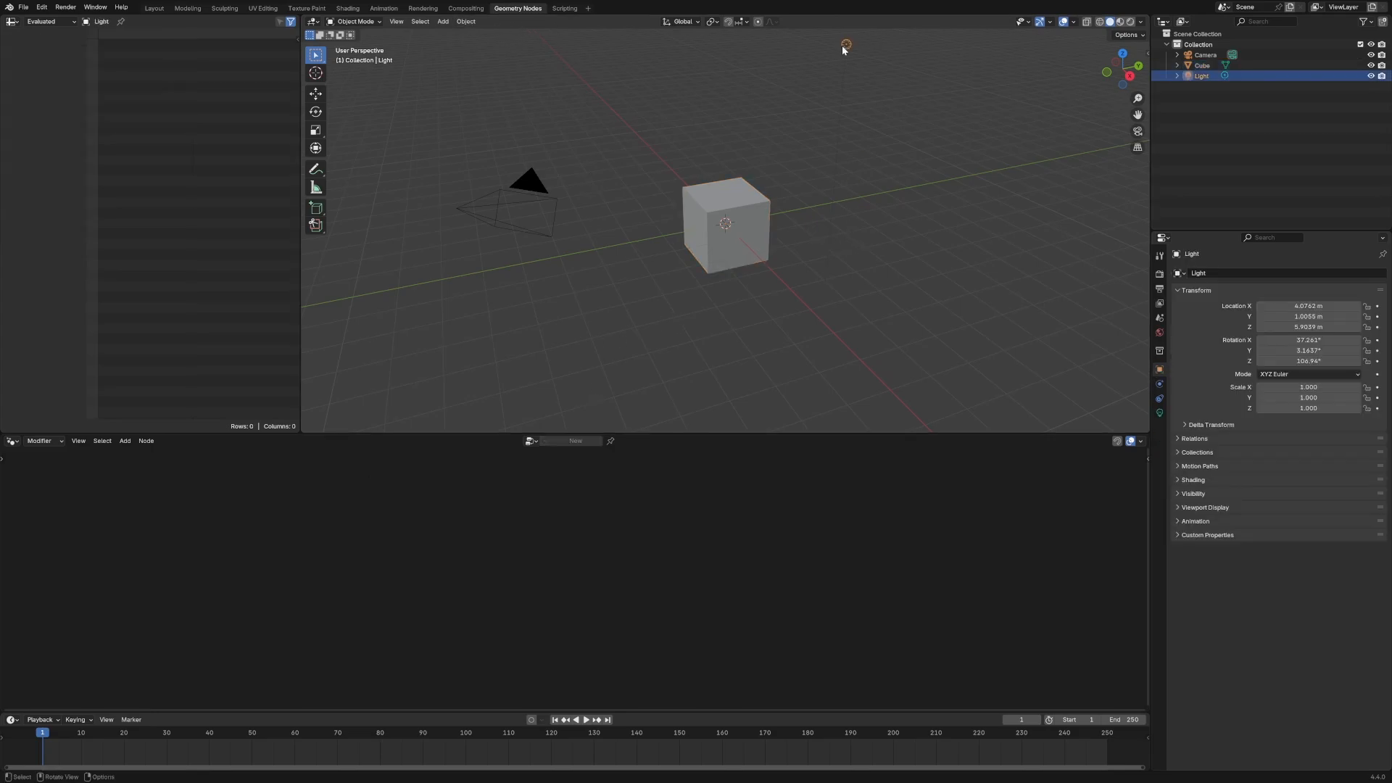
{"action": "key", "text": "Delete"}
{"action": "left_click", "coordinate": [724, 257]}
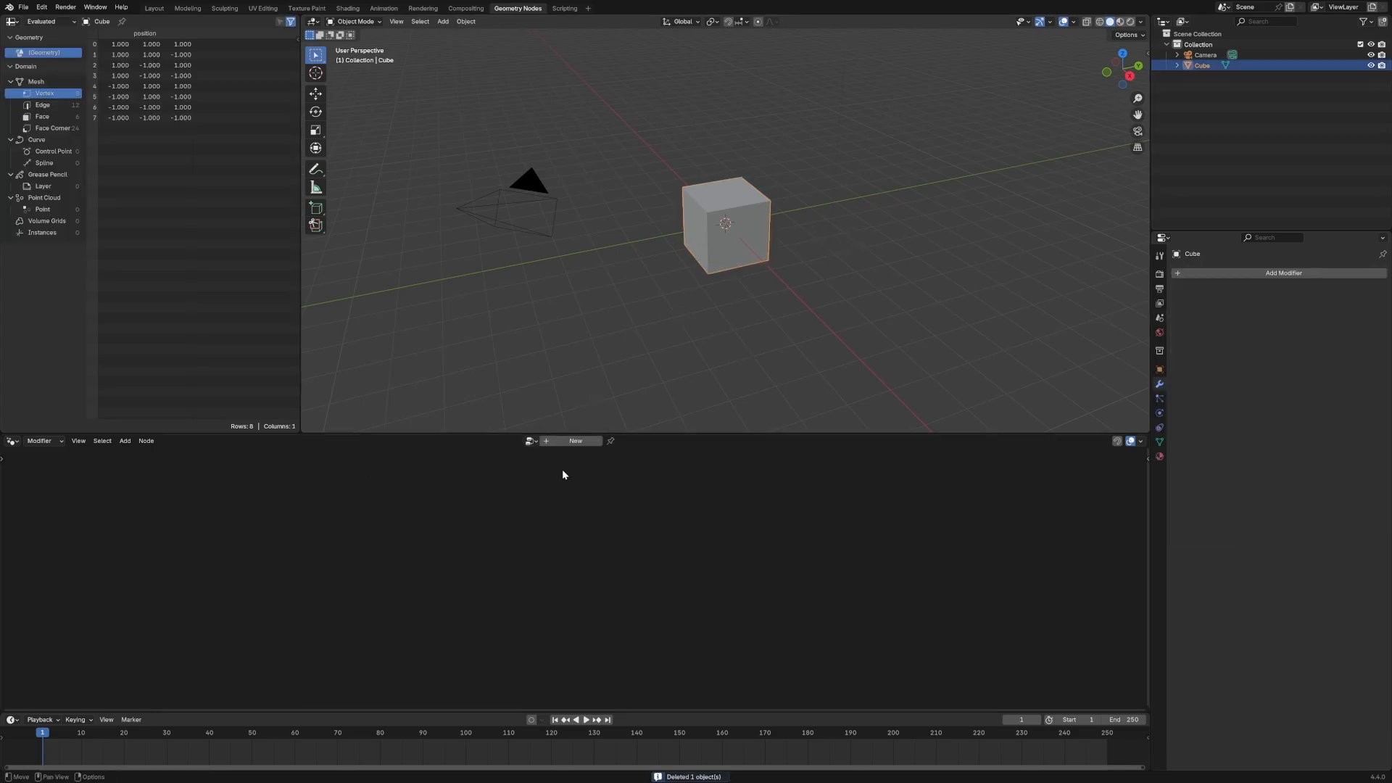
Create a new geometry node tree on the cube, enlarge the node editor, and delete the Group Input node.
{"action": "left_click", "coordinate": [569, 442]}
{"action": "left_click_drag", "start_coordinate": [570, 435], "coordinate": [646, 355]}
{"action": "left_click_drag", "start_coordinate": [797, 562], "coordinate": [932, 508]}
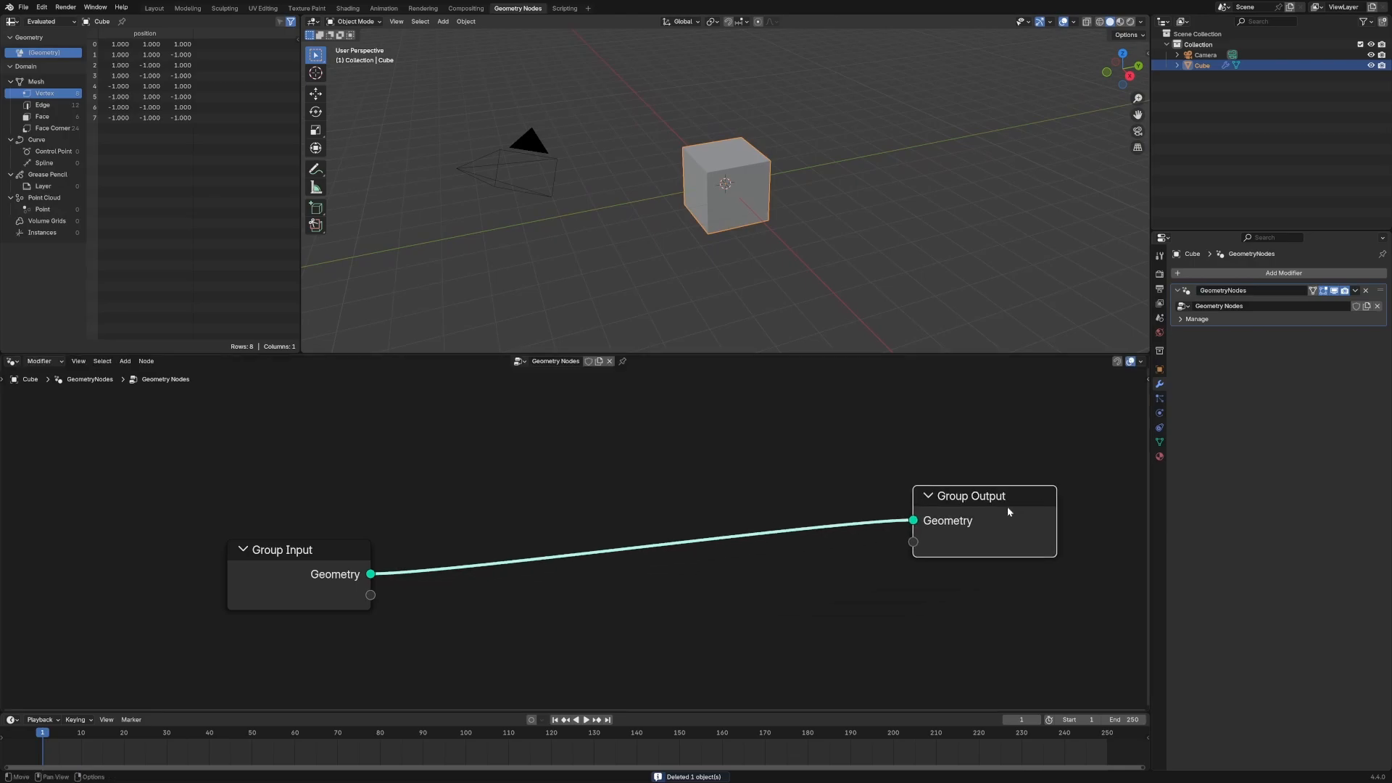
{"action": "left_click_drag", "start_coordinate": [293, 557], "coordinate": [174, 519]}
{"action": "key", "text": "Delete"}
Add a simulation zone feeding the Group Output and spread its two Simulation nodes apart.
{"action": "key", "text": "shift+a"}
{"action": "type", "text": "sim"}
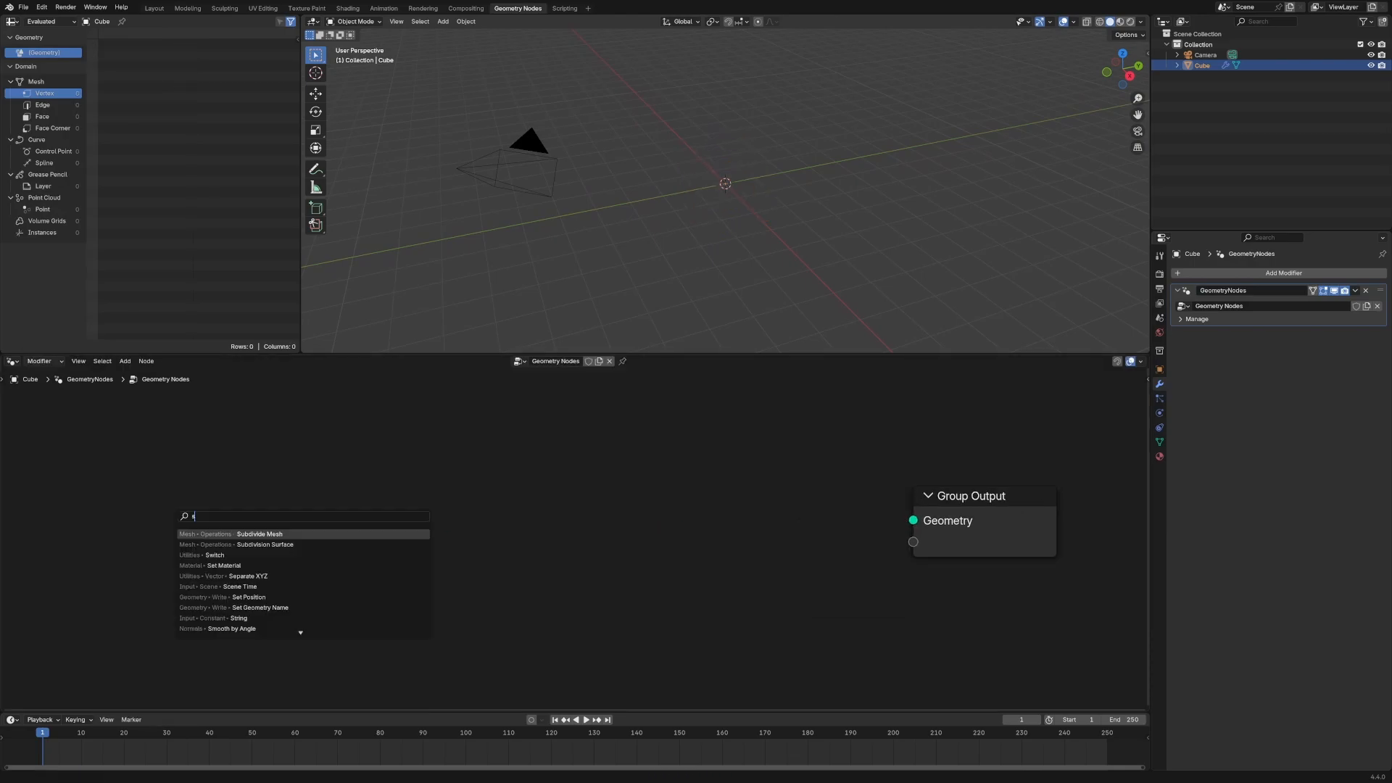
{"action": "key", "text": "BackSpace"}
{"action": "key", "text": "BackSpace"}
{"action": "type", "text": "imula"}
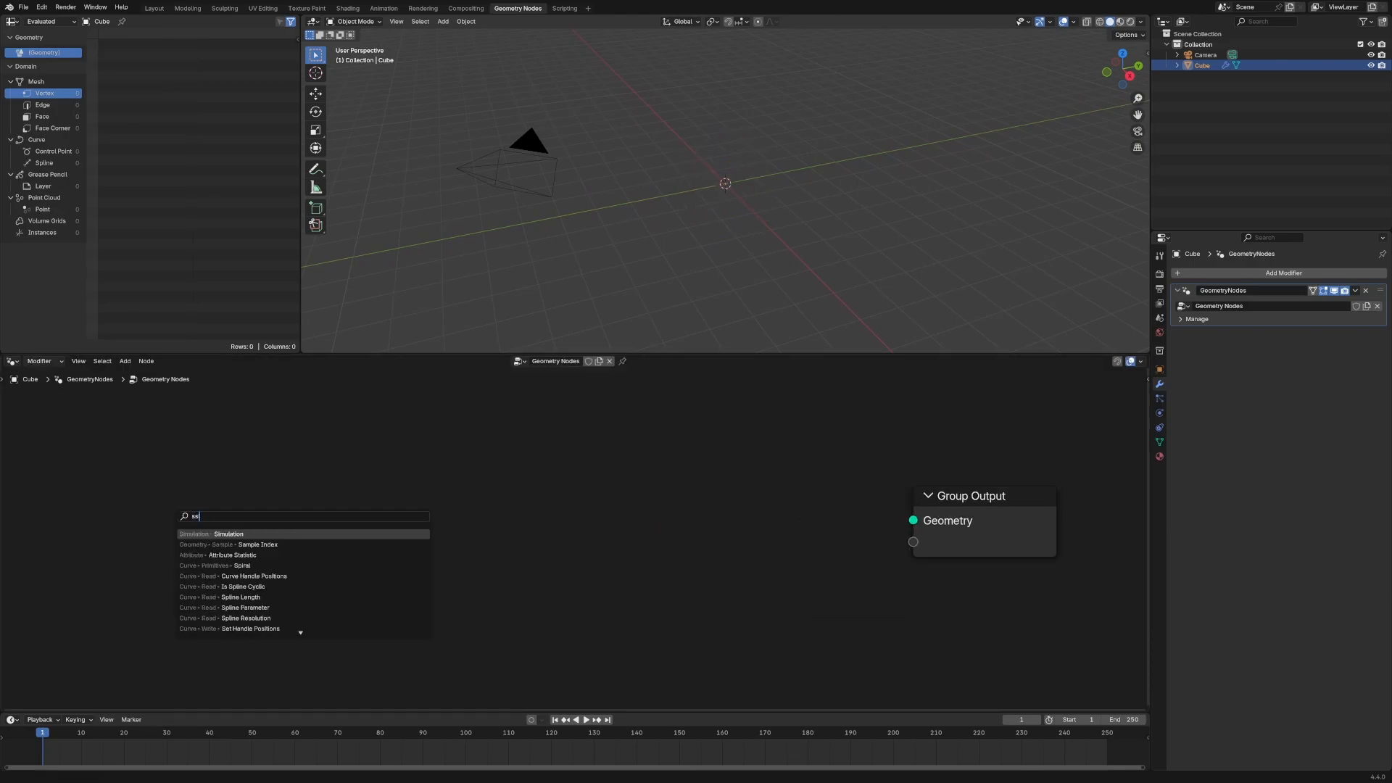
{"action": "key", "text": "Return"}
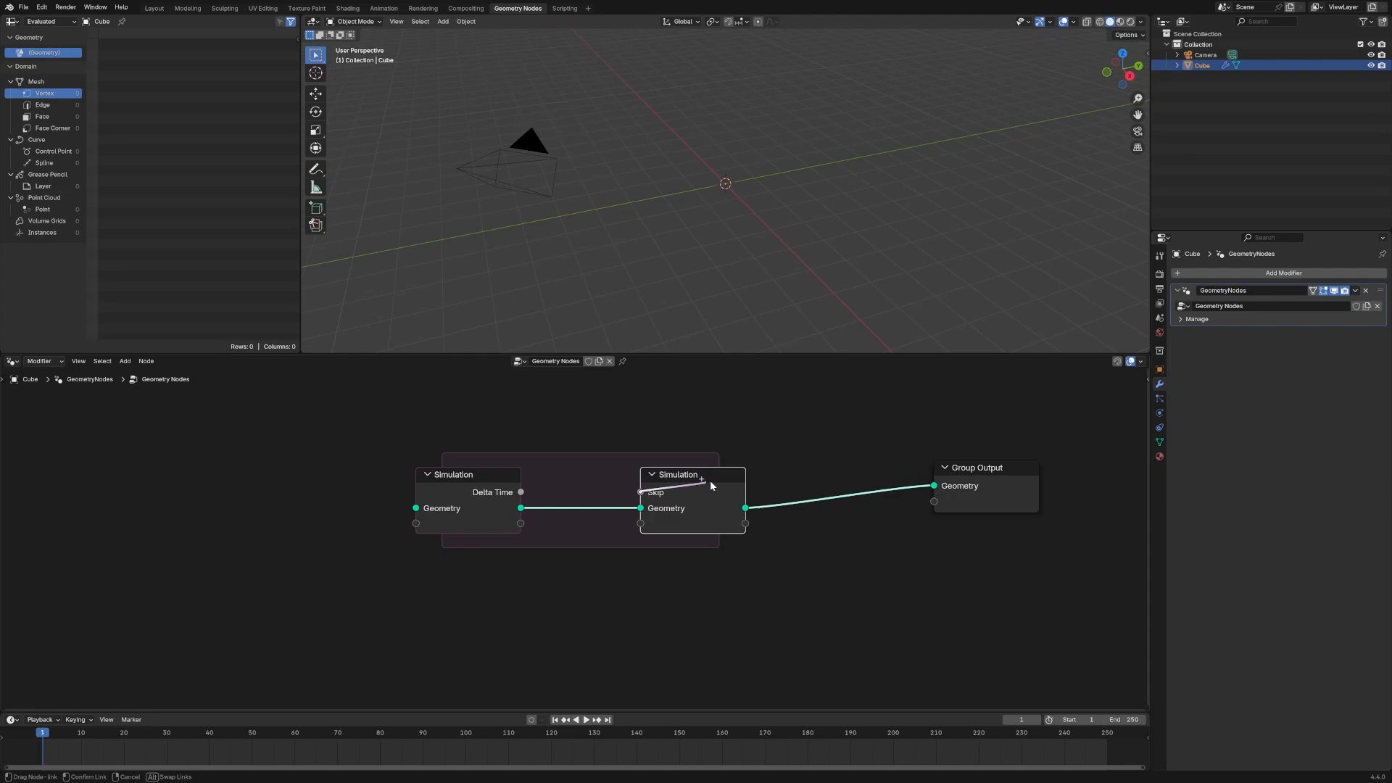
{"action": "left_click_drag", "start_coordinate": [711, 481], "coordinate": [497, 464]}
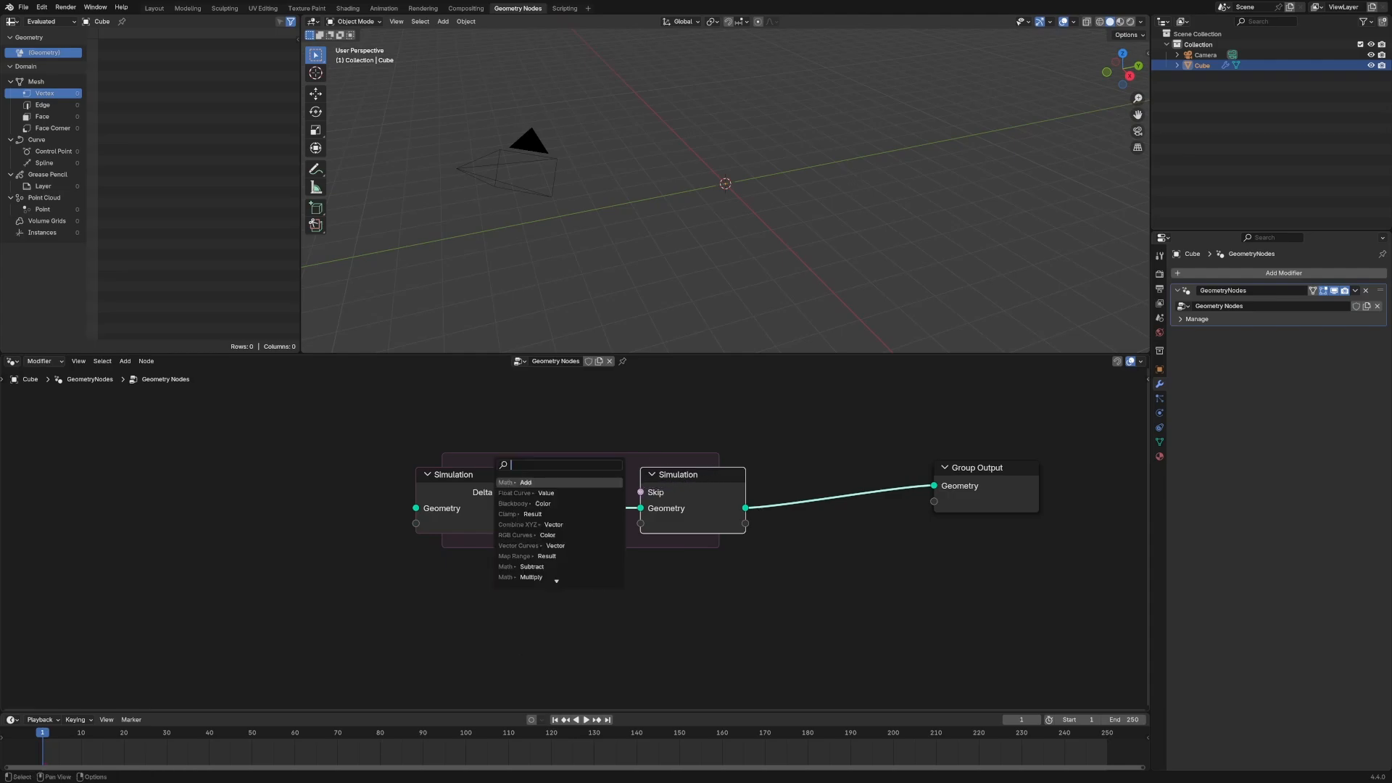
{"action": "left_click_drag", "start_coordinate": [687, 481], "coordinate": [754, 457]}
{"action": "left_click_drag", "start_coordinate": [484, 484], "coordinate": [444, 487]}
Add a Points node before the simulation zone and connect it to the zone's Geometry input.
{"action": "left_click", "coordinate": [242, 478]}
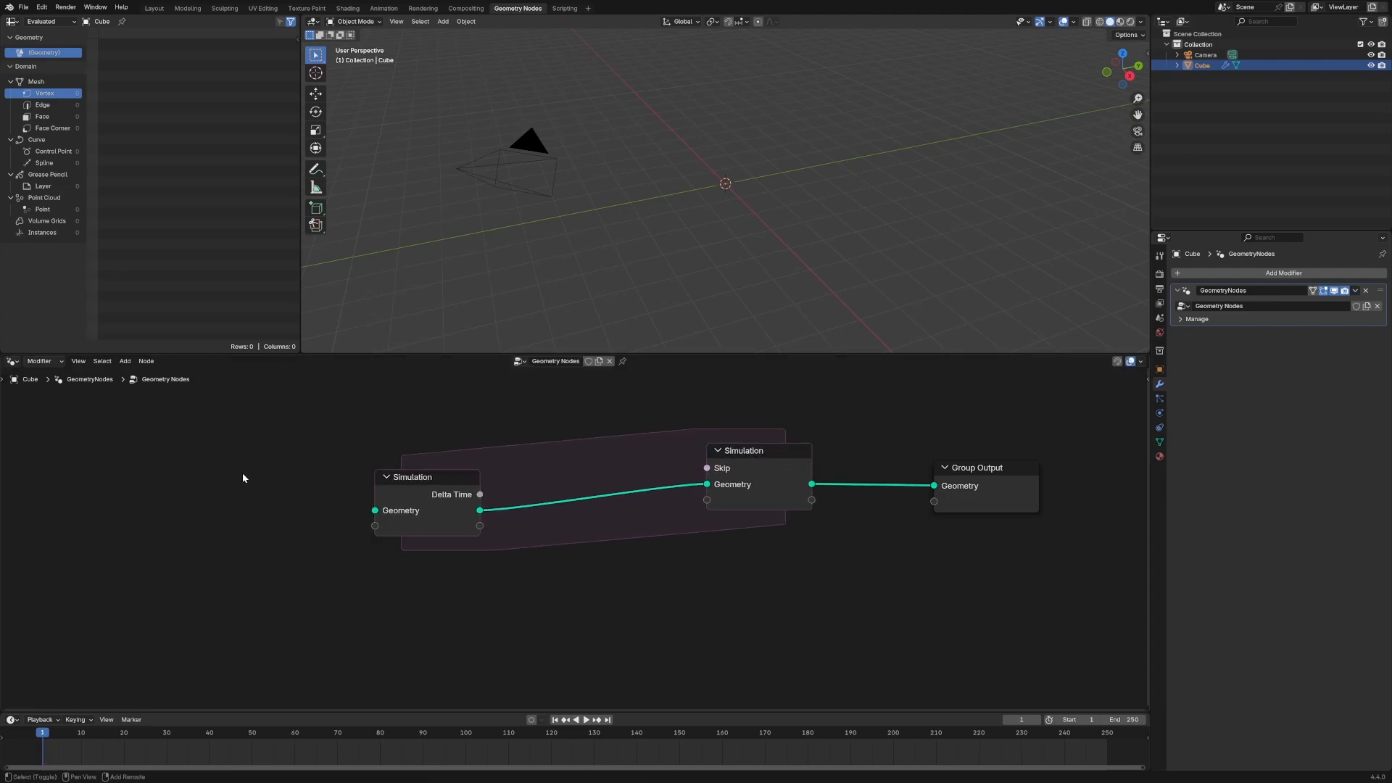
{"action": "key", "text": "shift+a"}
{"action": "type", "text": "poin"}
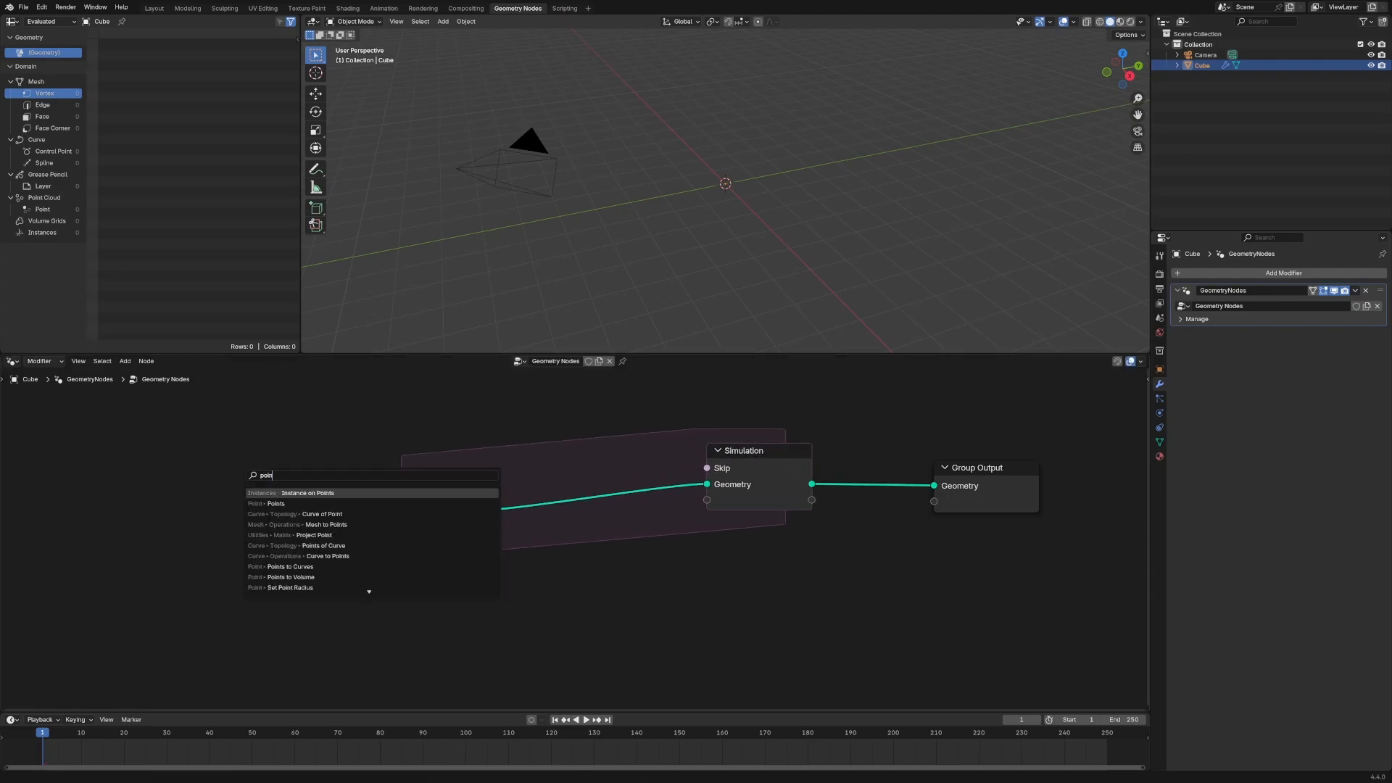
{"action": "left_click", "coordinate": [275, 504]}
{"action": "left_click", "coordinate": [174, 485]}
{"action": "left_click_drag", "start_coordinate": [241, 473], "coordinate": [374, 511]}
Set the Points node's count to 20.
{"action": "double_click", "coordinate": [187, 491]}
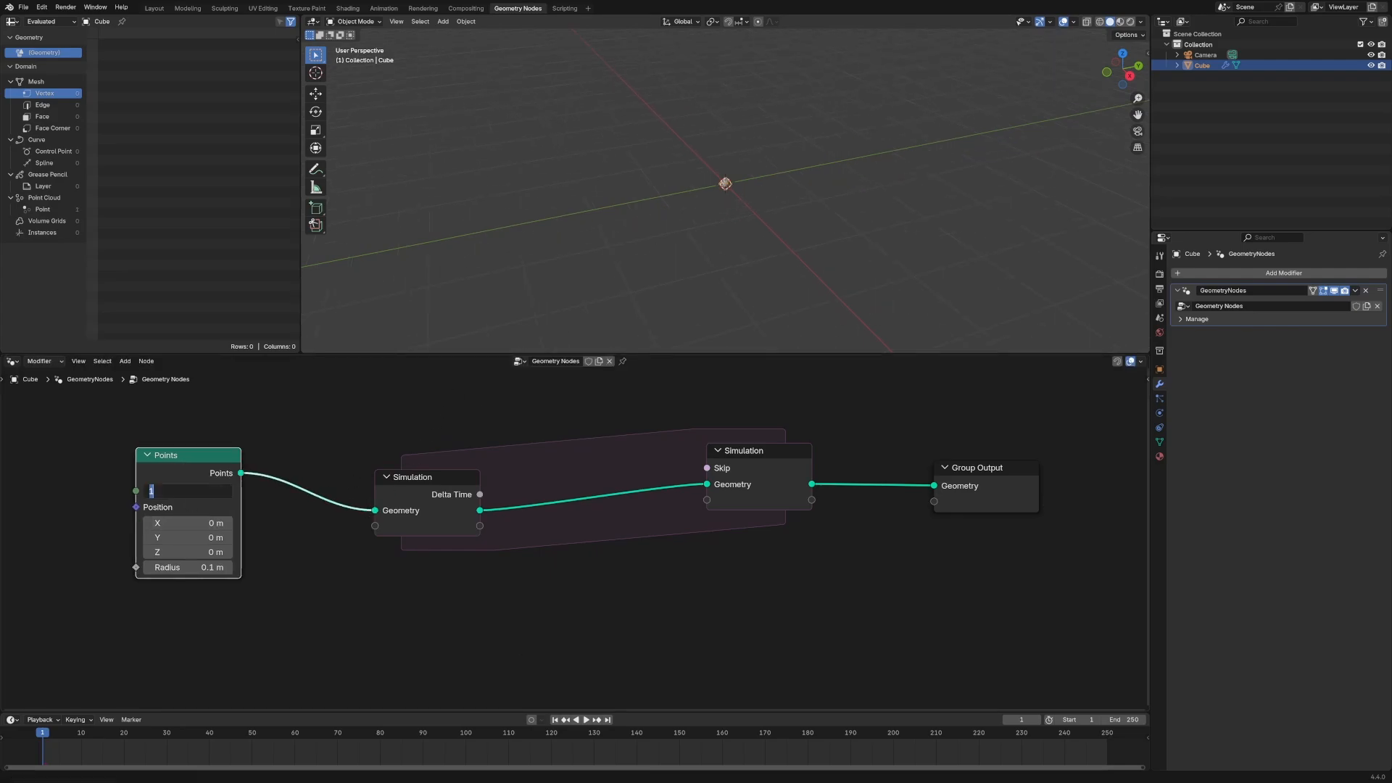
{"action": "type", "text": "20"}
{"action": "key", "text": "Return"}
{"action": "left_click", "coordinate": [755, 155]}
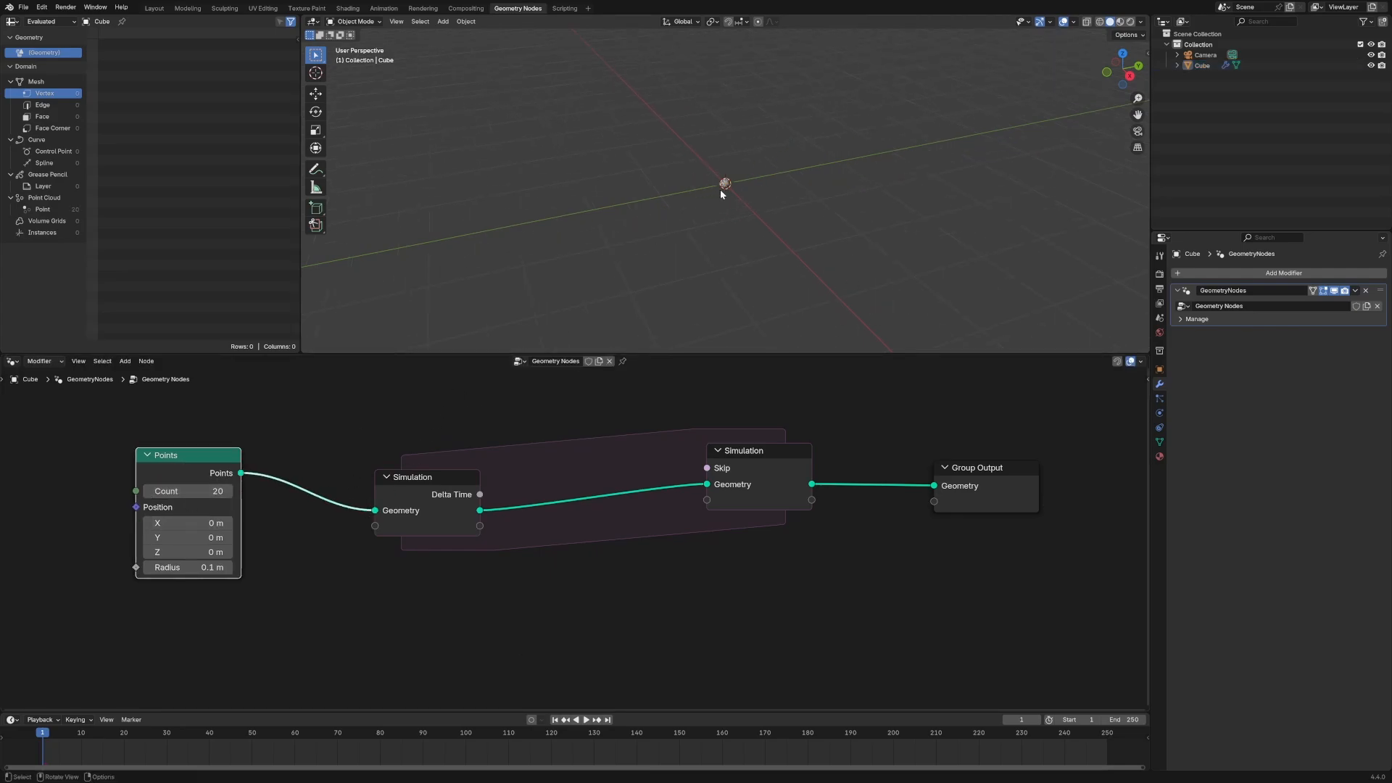
{"action": "right_click", "coordinate": [715, 163]}
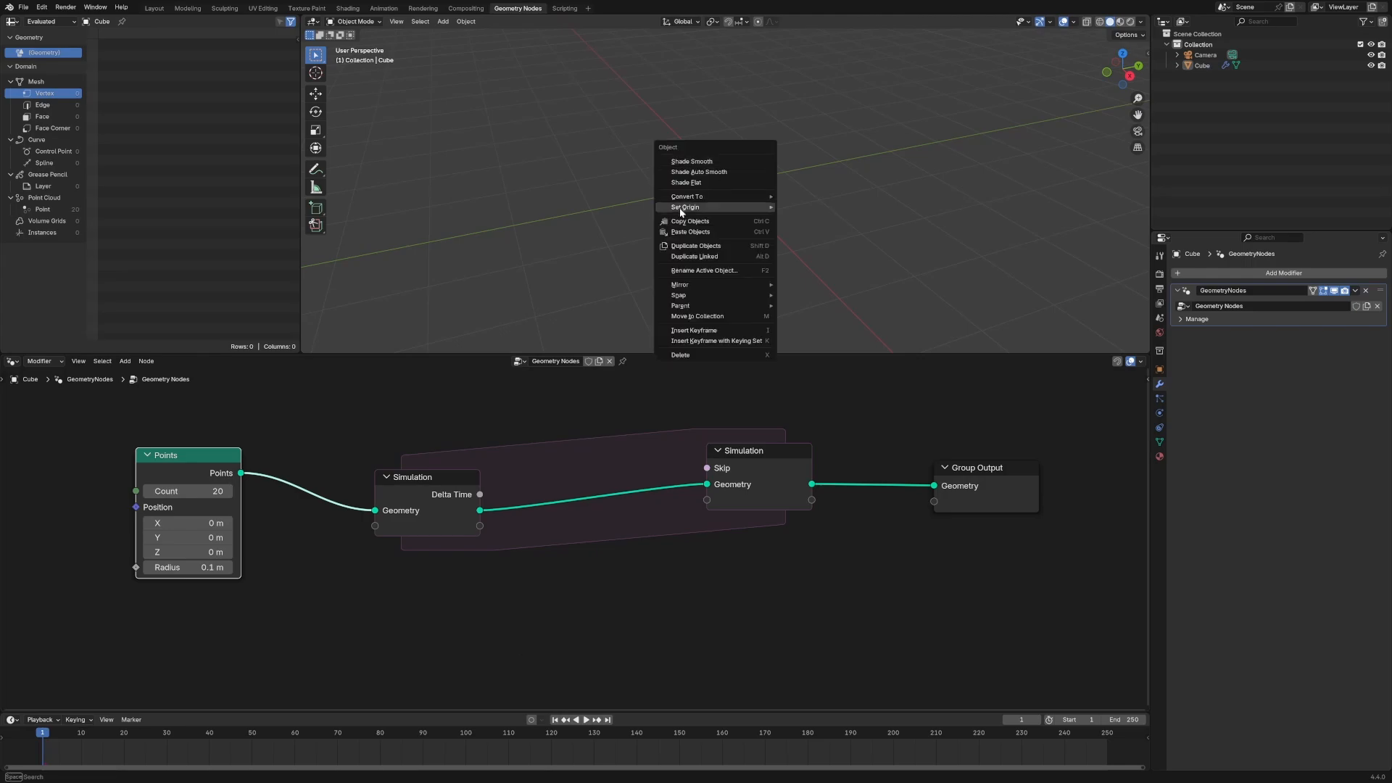
{"action": "key", "text": "Escape"}
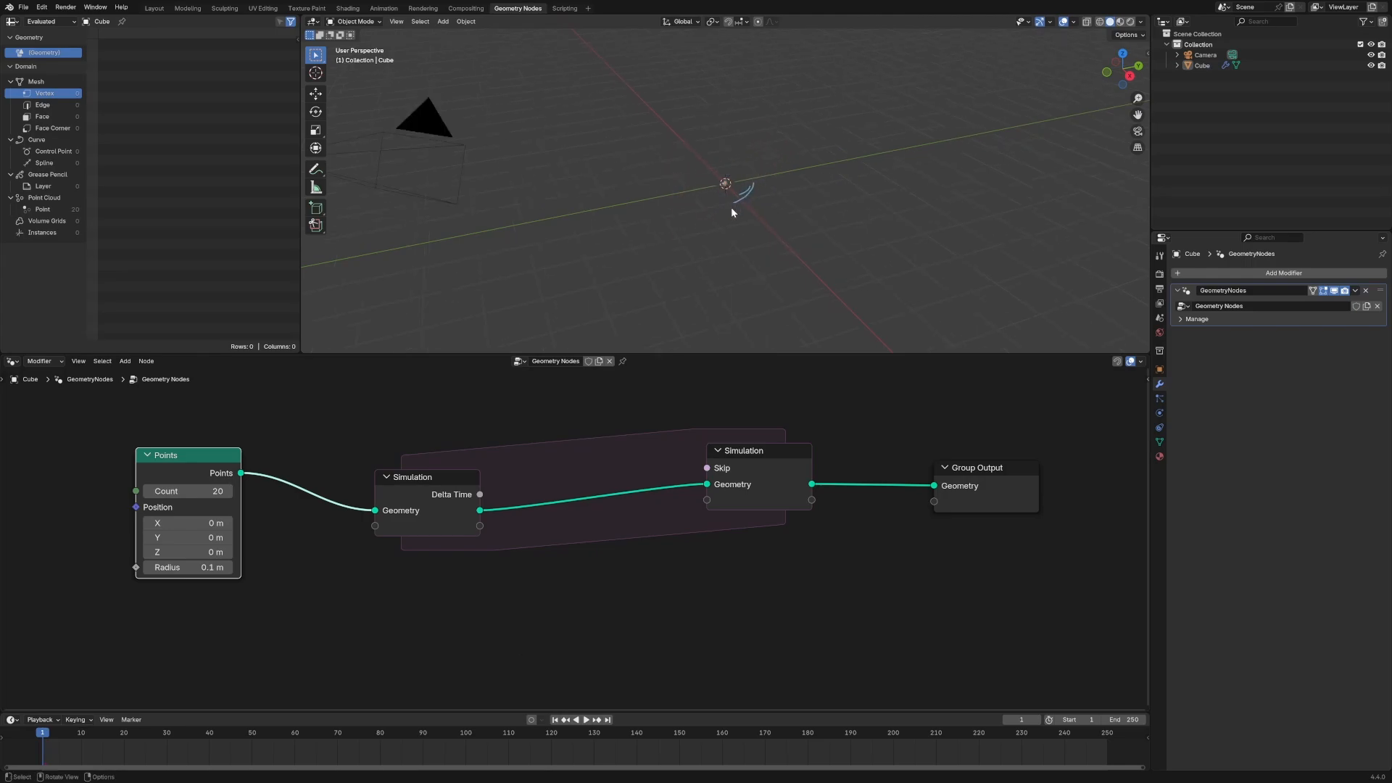
Make room between the Points node and the simulation zone and insert a Store Named Attribute node on their link.
{"action": "left_click_drag", "start_coordinate": [998, 613], "coordinate": [415, 437]}
{"action": "left_click_drag", "start_coordinate": [440, 486], "coordinate": [549, 469]}
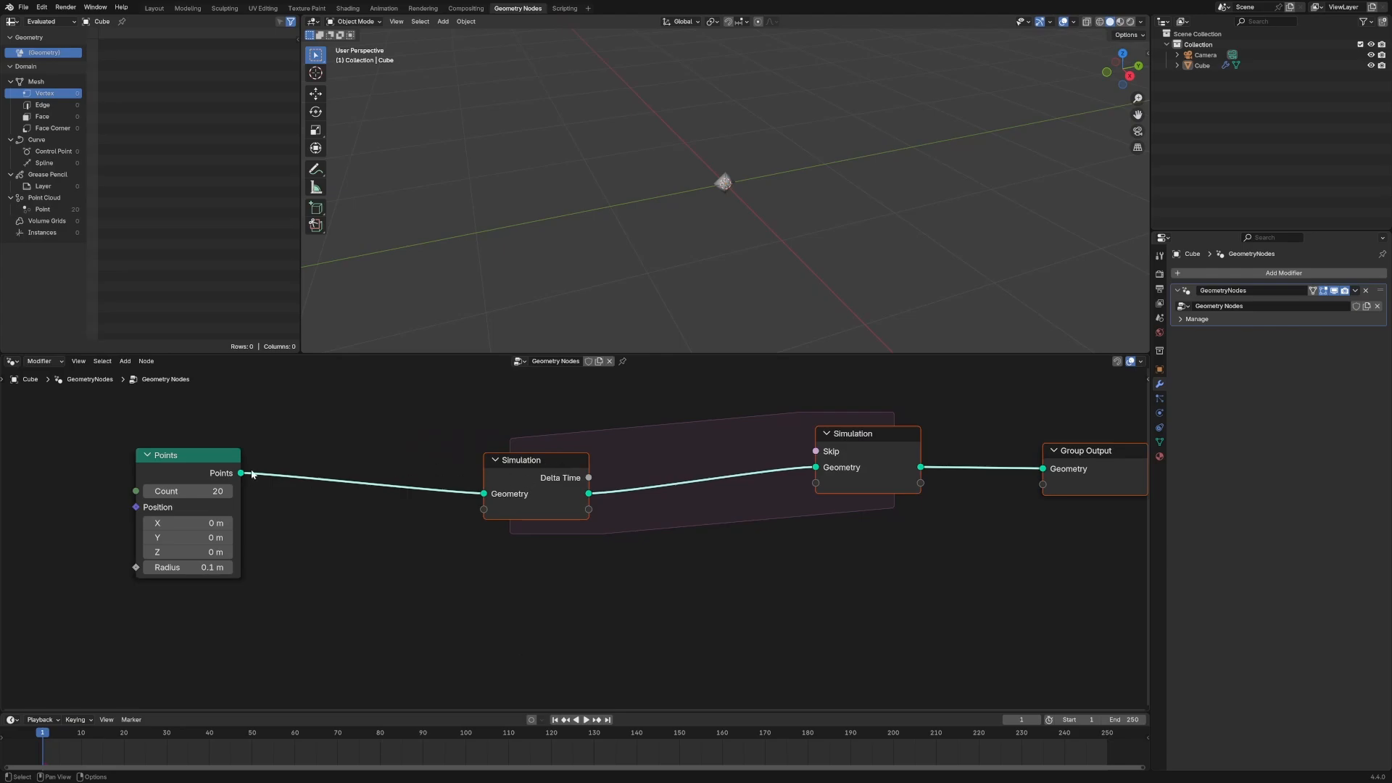
{"action": "left_click_drag", "start_coordinate": [190, 473], "coordinate": [137, 465]}
{"action": "key", "text": "shift+a"}
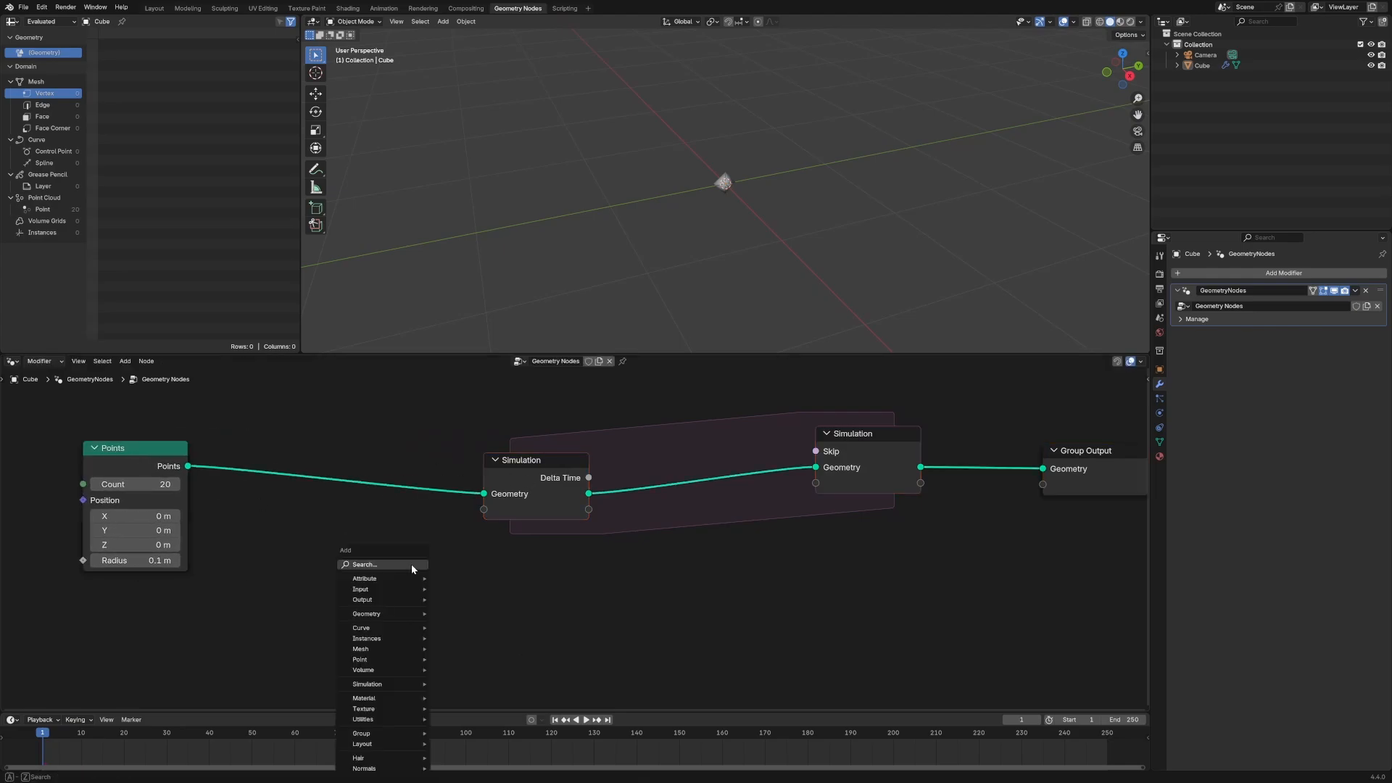
{"action": "type", "text": "store"}
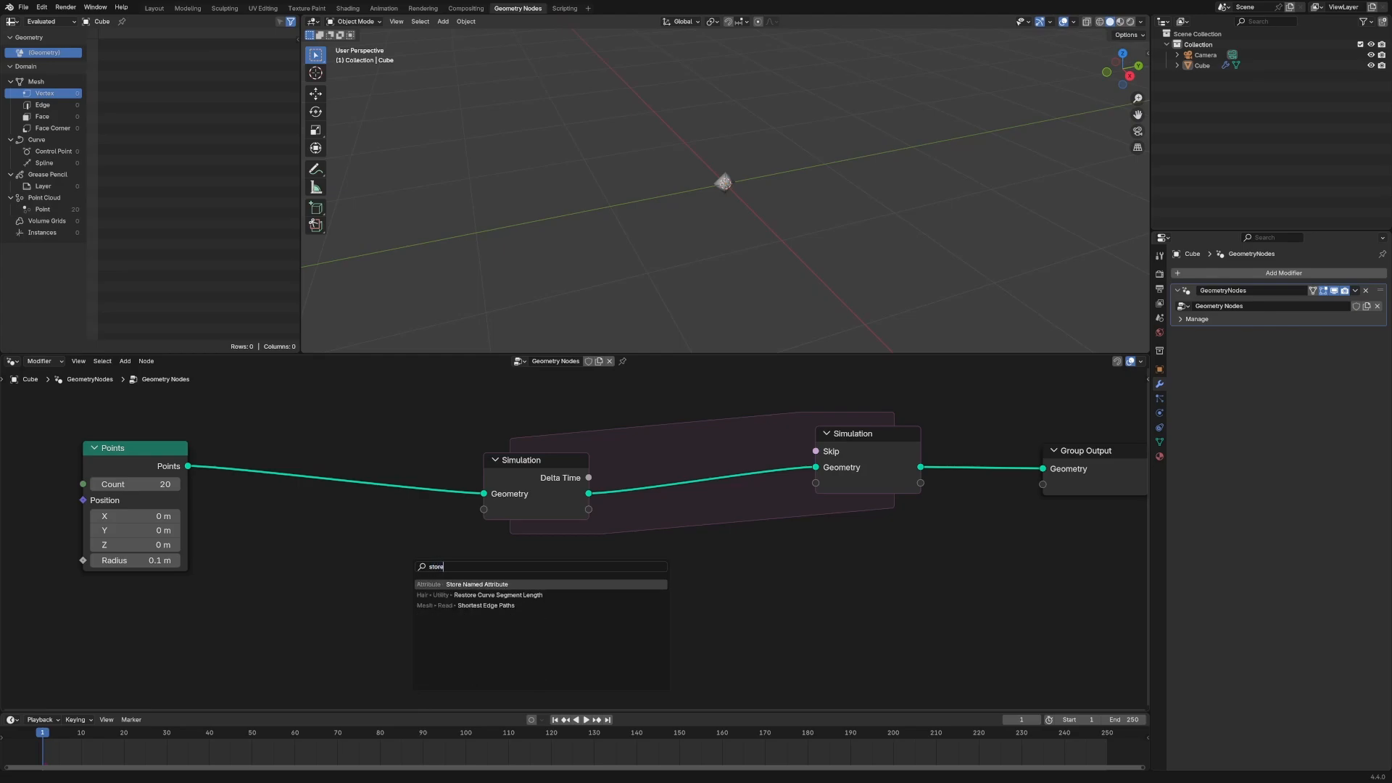
{"action": "key", "text": "Return"}
{"action": "left_click", "coordinate": [431, 437]}
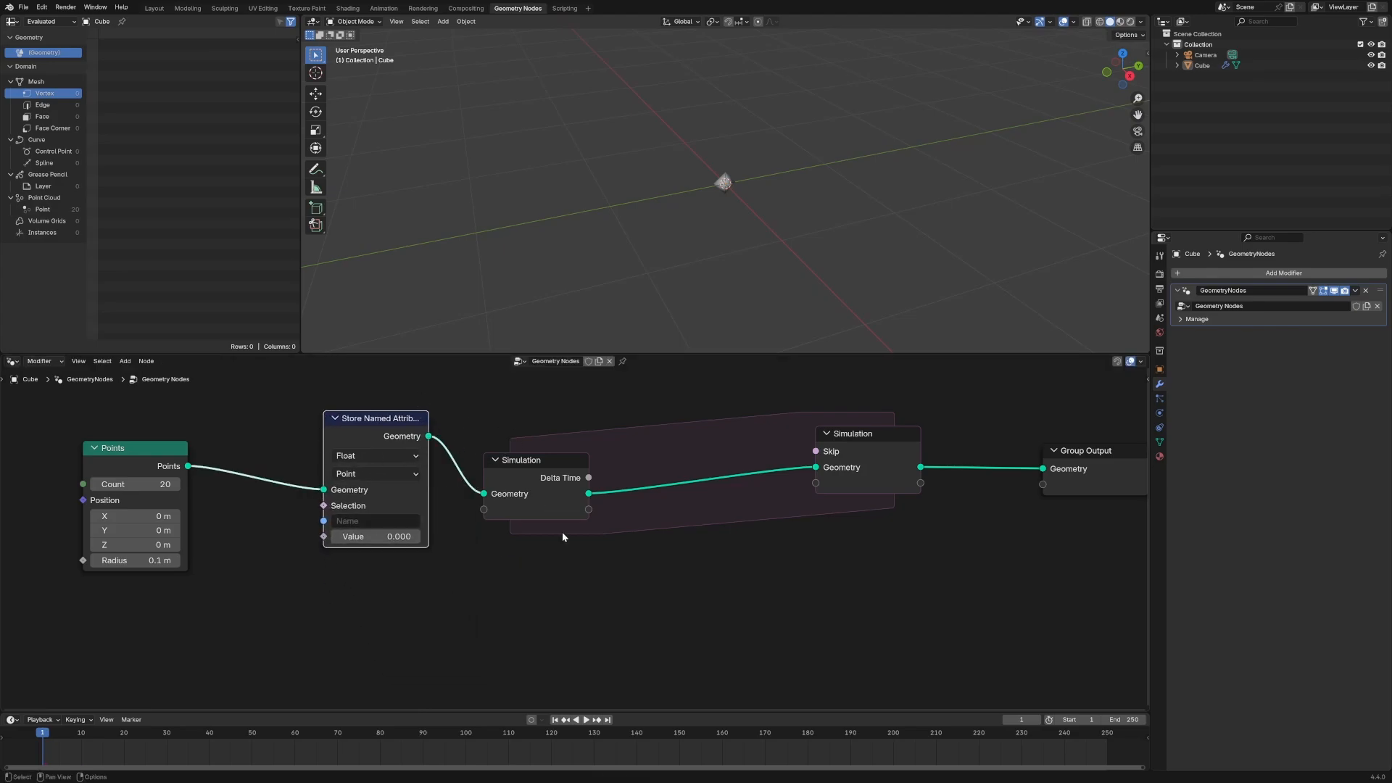
Rearrange the node chain with wider spacing, especially between the two Simulation nodes.
{"action": "middle_click_drag", "start_coordinate": [686, 571], "coordinate": [567, 541]}
{"action": "scroll", "coordinate": [545, 522], "scroll_direction": "down", "scroll_amount": 4}
{"action": "left_click_drag", "start_coordinate": [960, 495], "coordinate": [869, 454]}
{"action": "left_click_drag", "start_coordinate": [513, 444], "coordinate": [531, 443]}
{"action": "left_click_drag", "start_coordinate": [403, 434], "coordinate": [406, 446]}
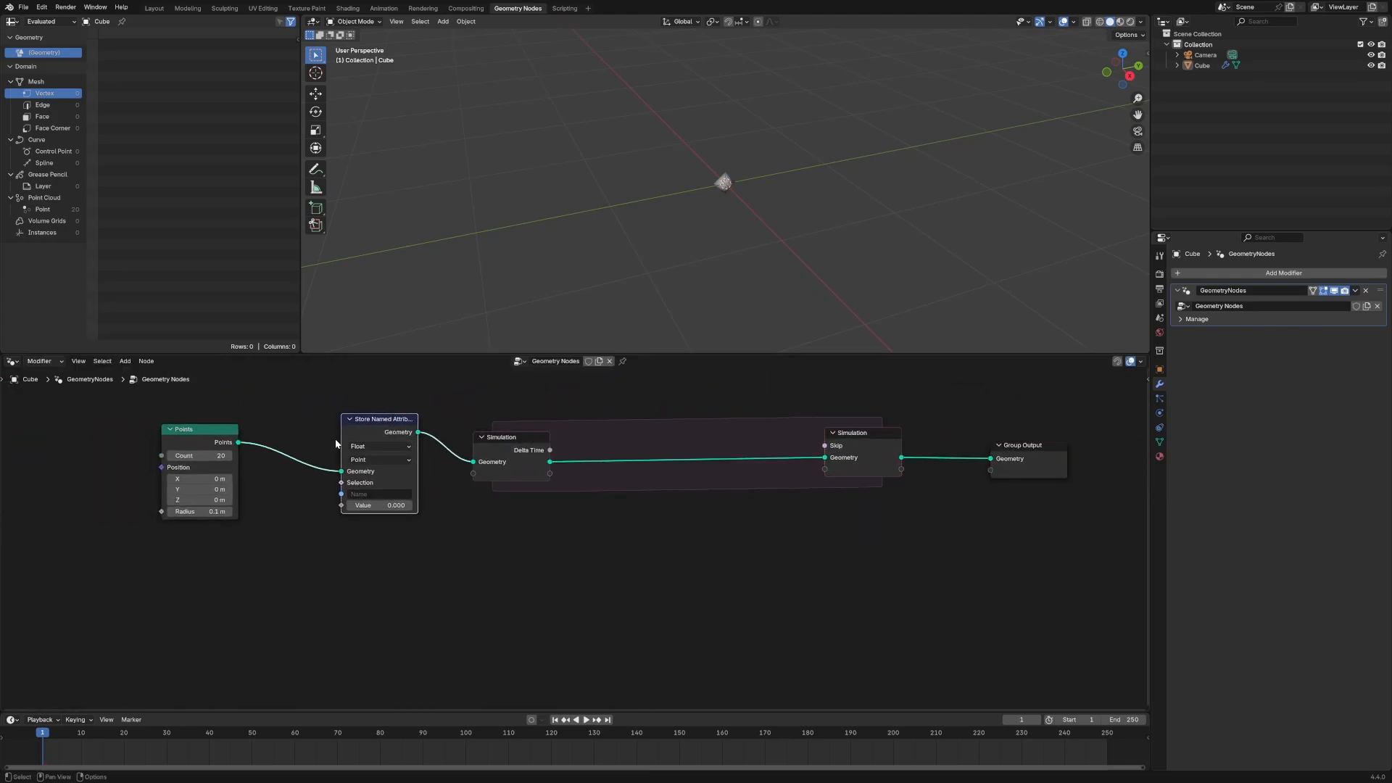
{"action": "left_click_drag", "start_coordinate": [203, 429], "coordinate": [158, 426]}
{"action": "left_click_drag", "start_coordinate": [373, 443], "coordinate": [354, 443]}
{"action": "left_click_drag", "start_coordinate": [523, 460], "coordinate": [518, 452]}
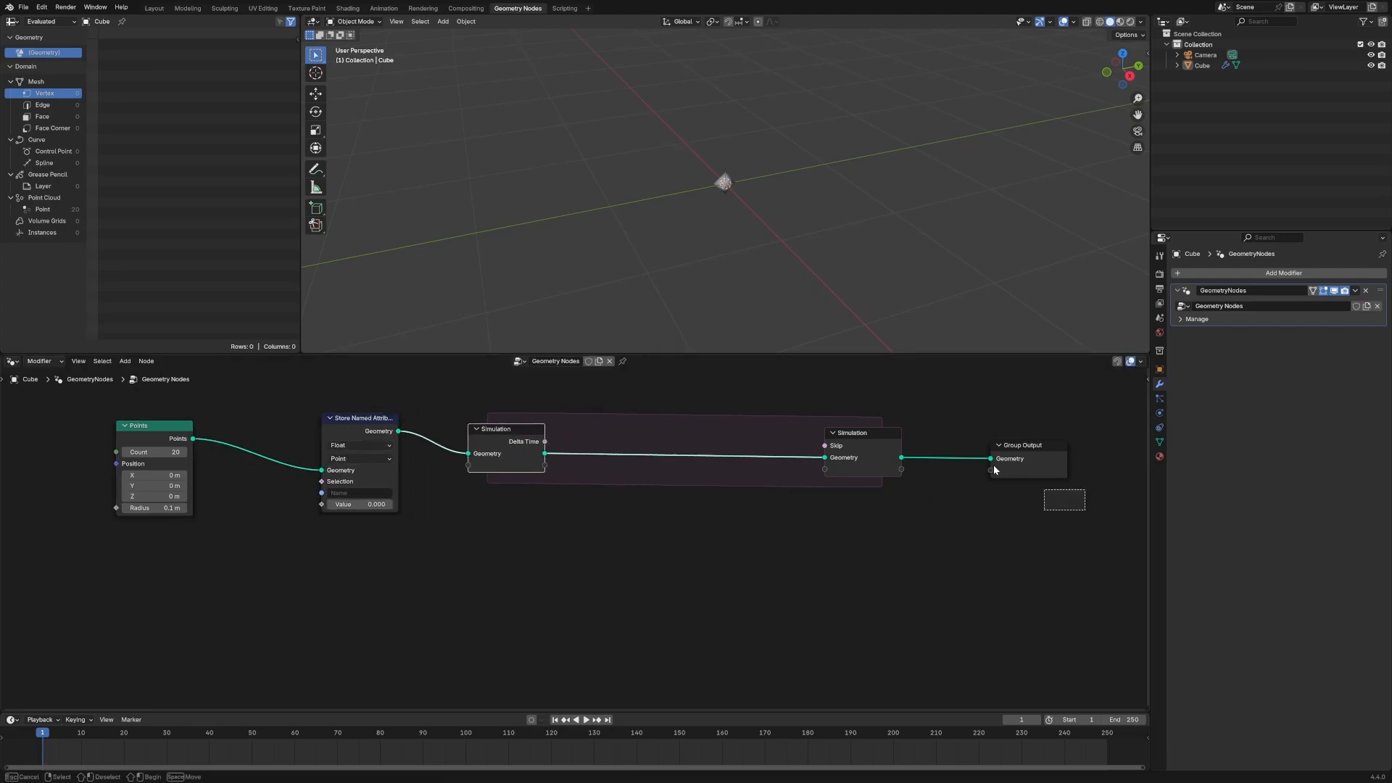
Insert a Set Position node on the geometry link inside the simulation zone.
{"action": "key", "text": "shift+a"}
{"action": "type", "text": "set po"}
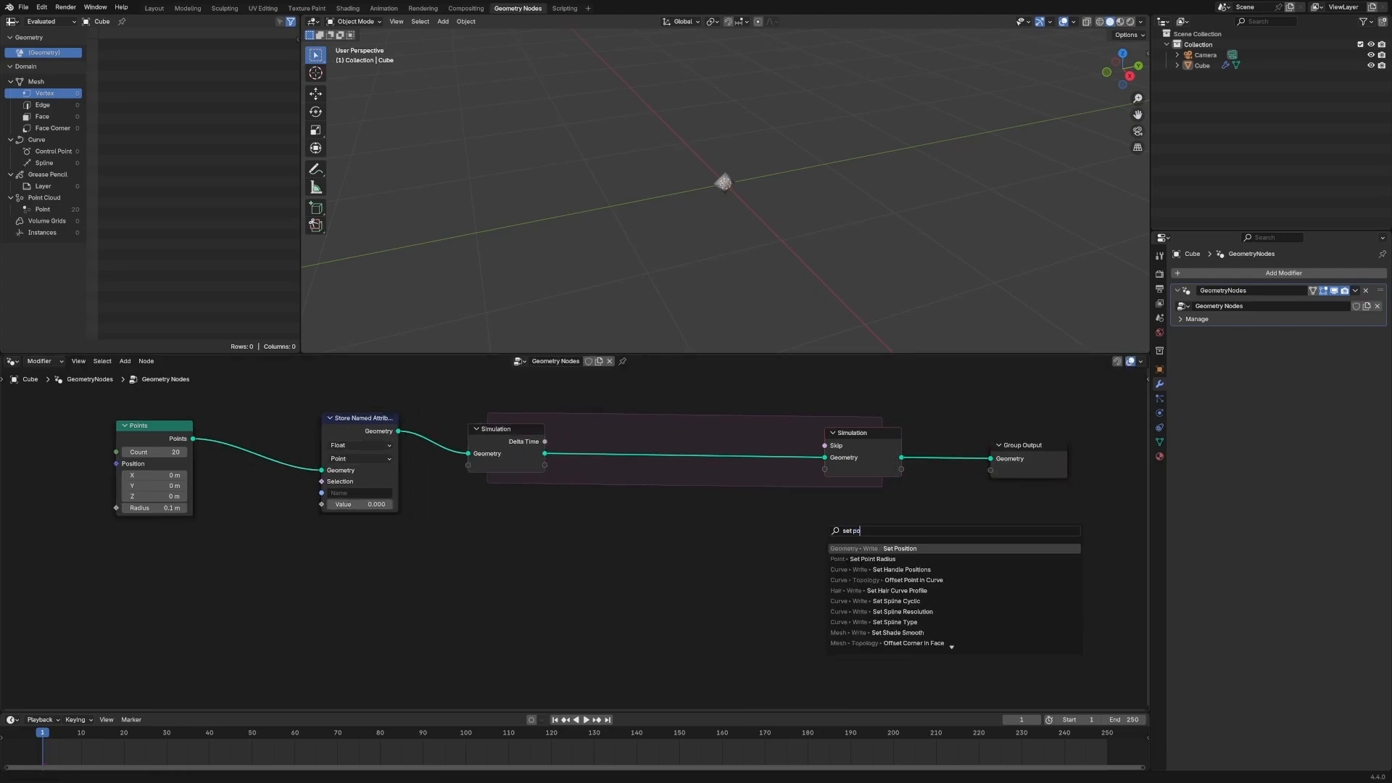
{"action": "key", "text": "Return"}
{"action": "left_click", "coordinate": [695, 426]}
Set the Points node's count to 1.
{"action": "key", "text": "shift+a"}
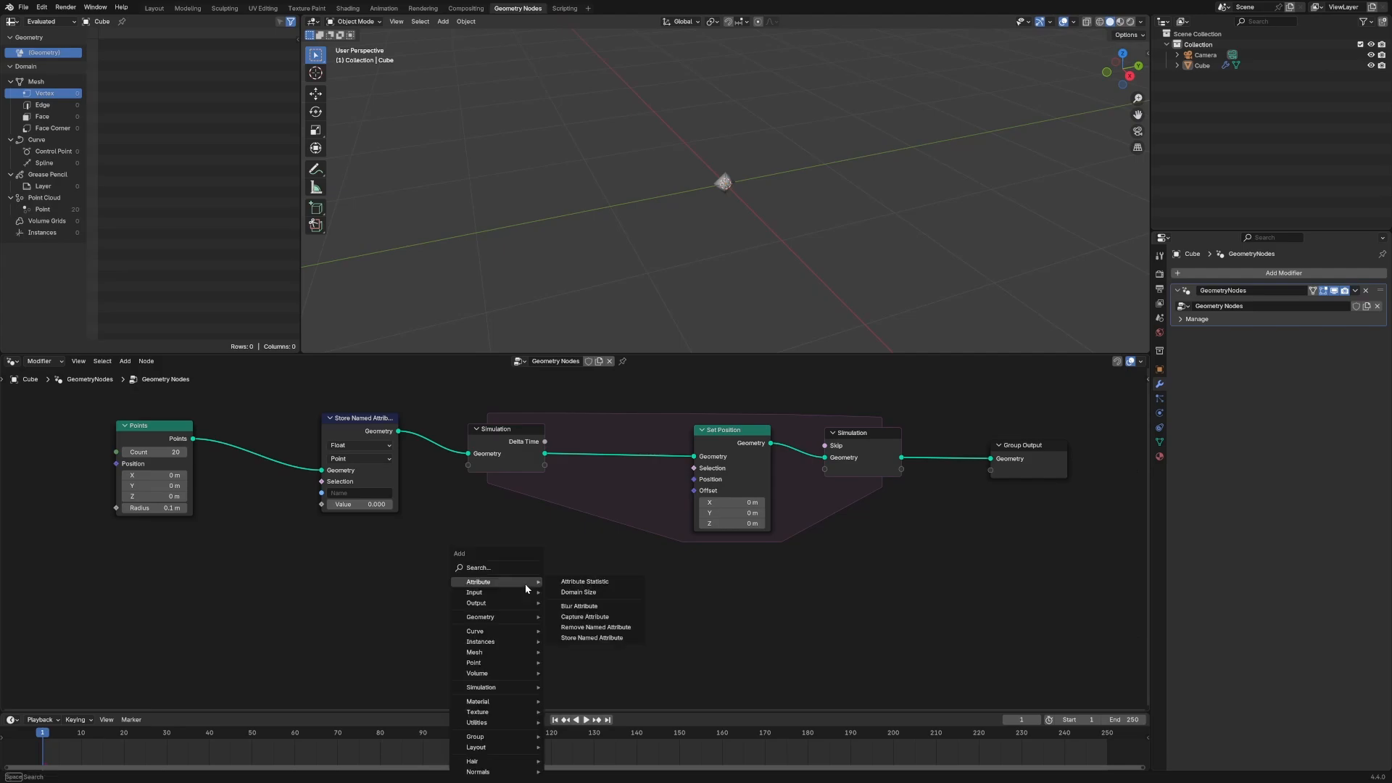
{"action": "key", "text": "shift+a"}
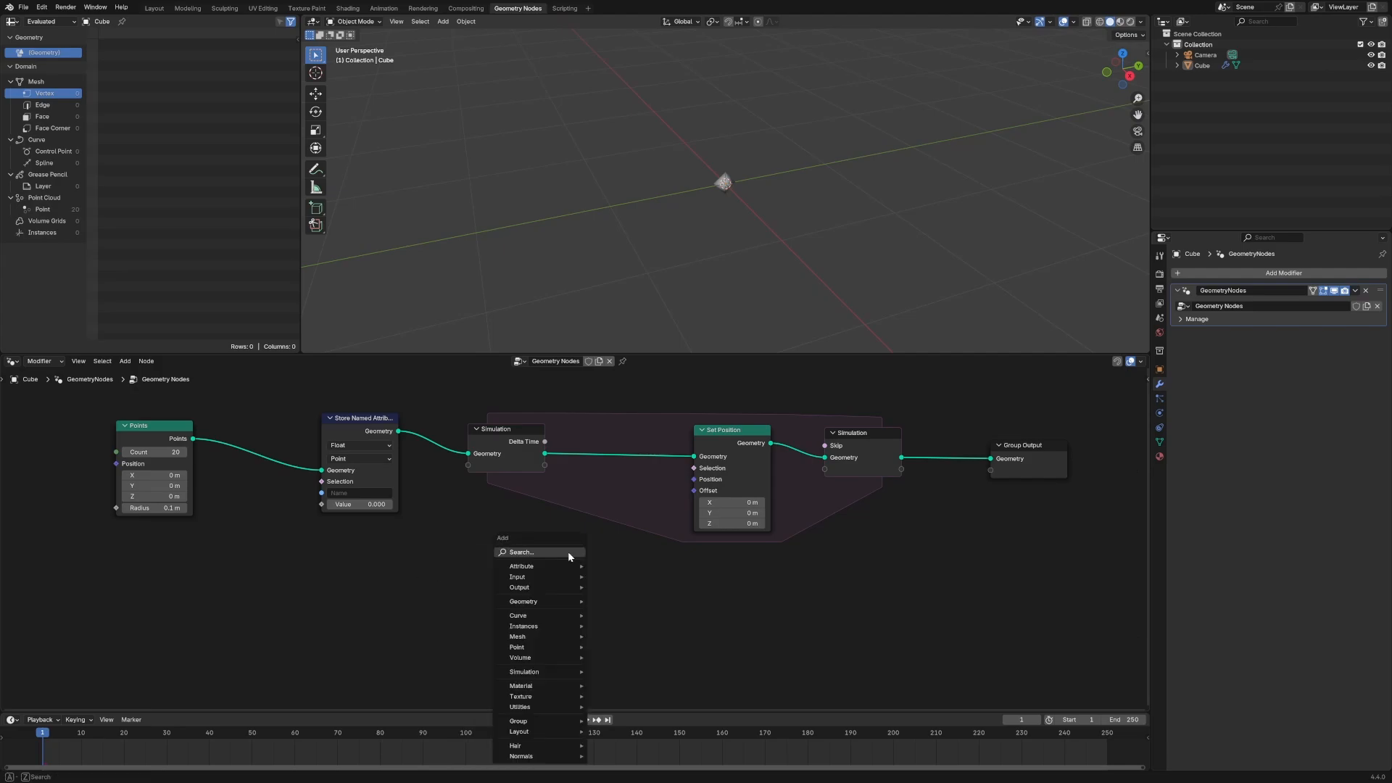
{"action": "left_click", "coordinate": [155, 453]}
{"action": "type", "text": "1"}
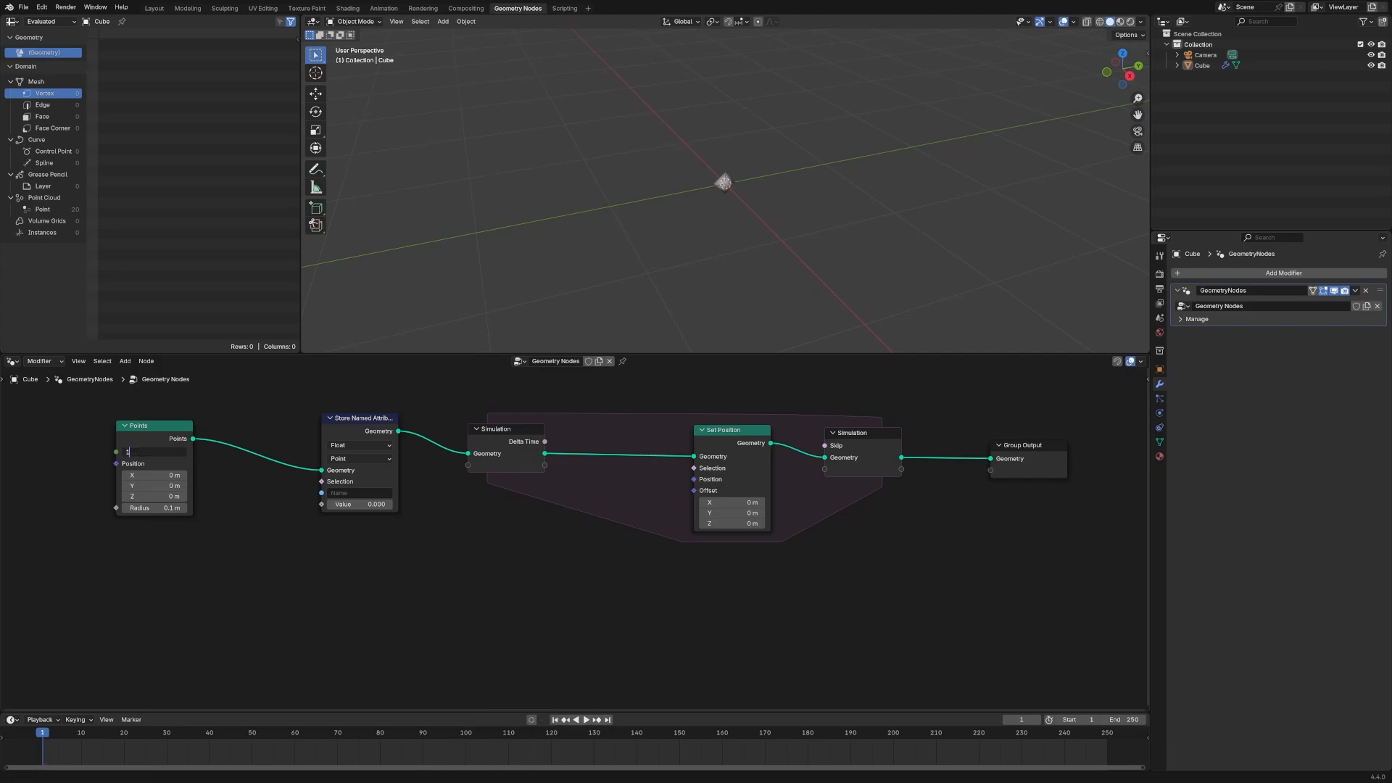
{"action": "key", "text": "Return"}
Add a Vector node with a Z value of 0.1 and connect it to the Set Position node's Offset.
{"action": "key", "text": "shift+a"}
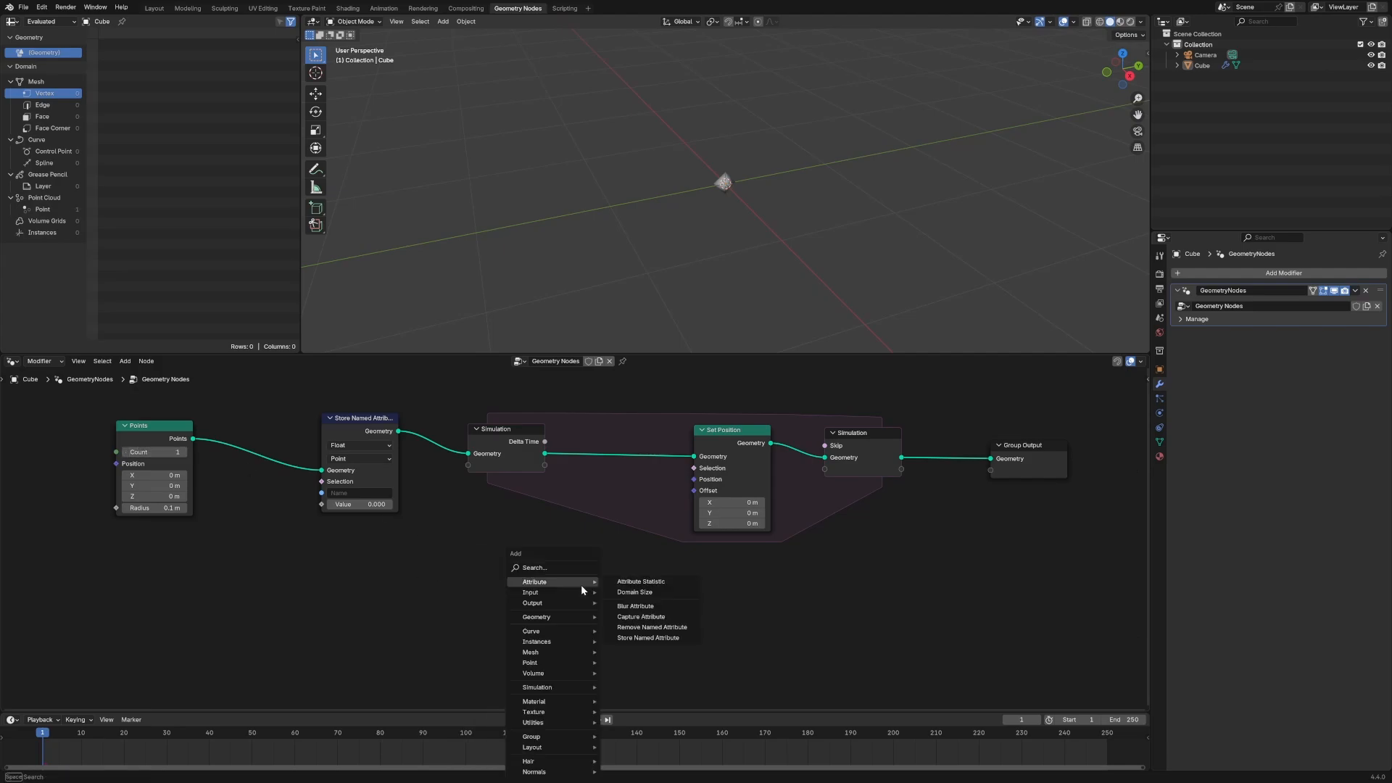
{"action": "type", "text": "vec"}
{"action": "key", "text": "Return"}
{"action": "left_click", "coordinate": [606, 576]}
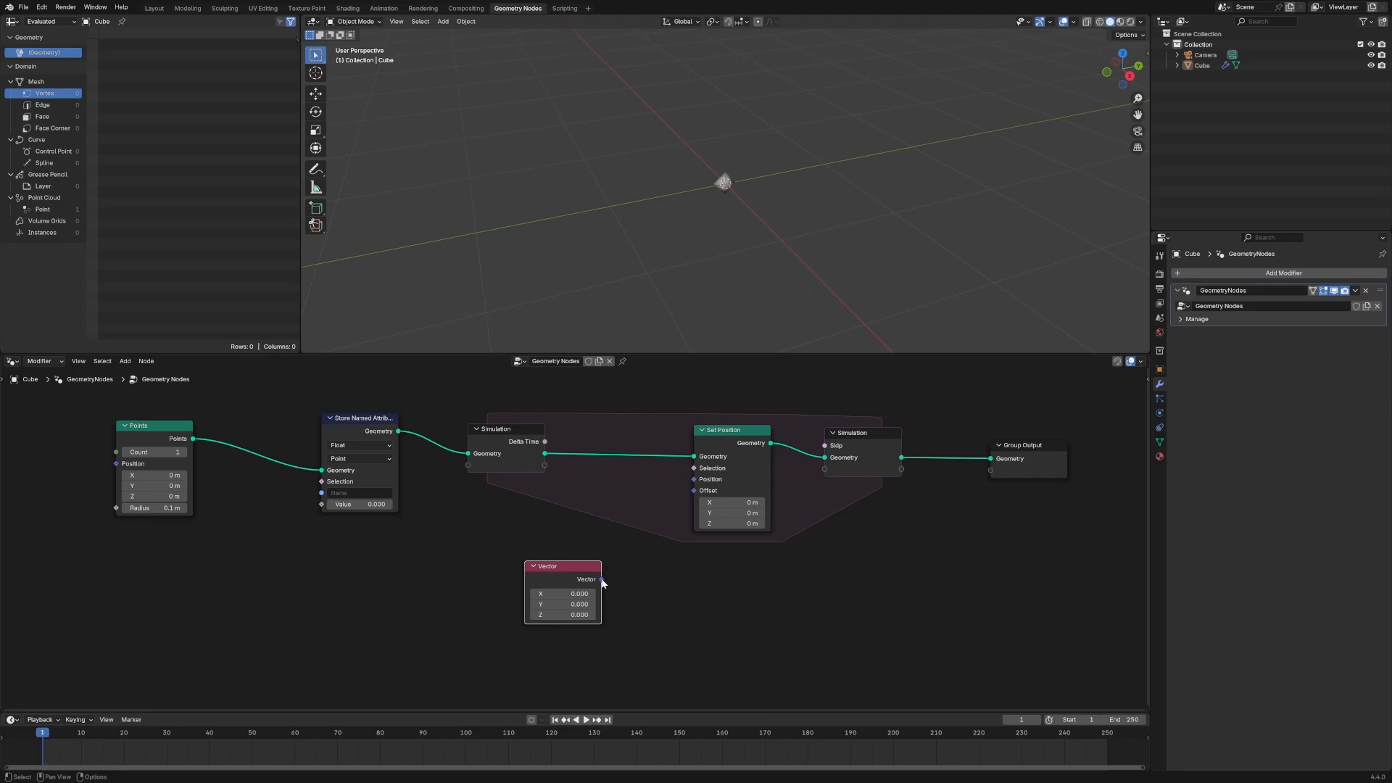
{"action": "left_click_drag", "start_coordinate": [601, 580], "coordinate": [565, 506]}
{"action": "left_click", "coordinate": [562, 553]}
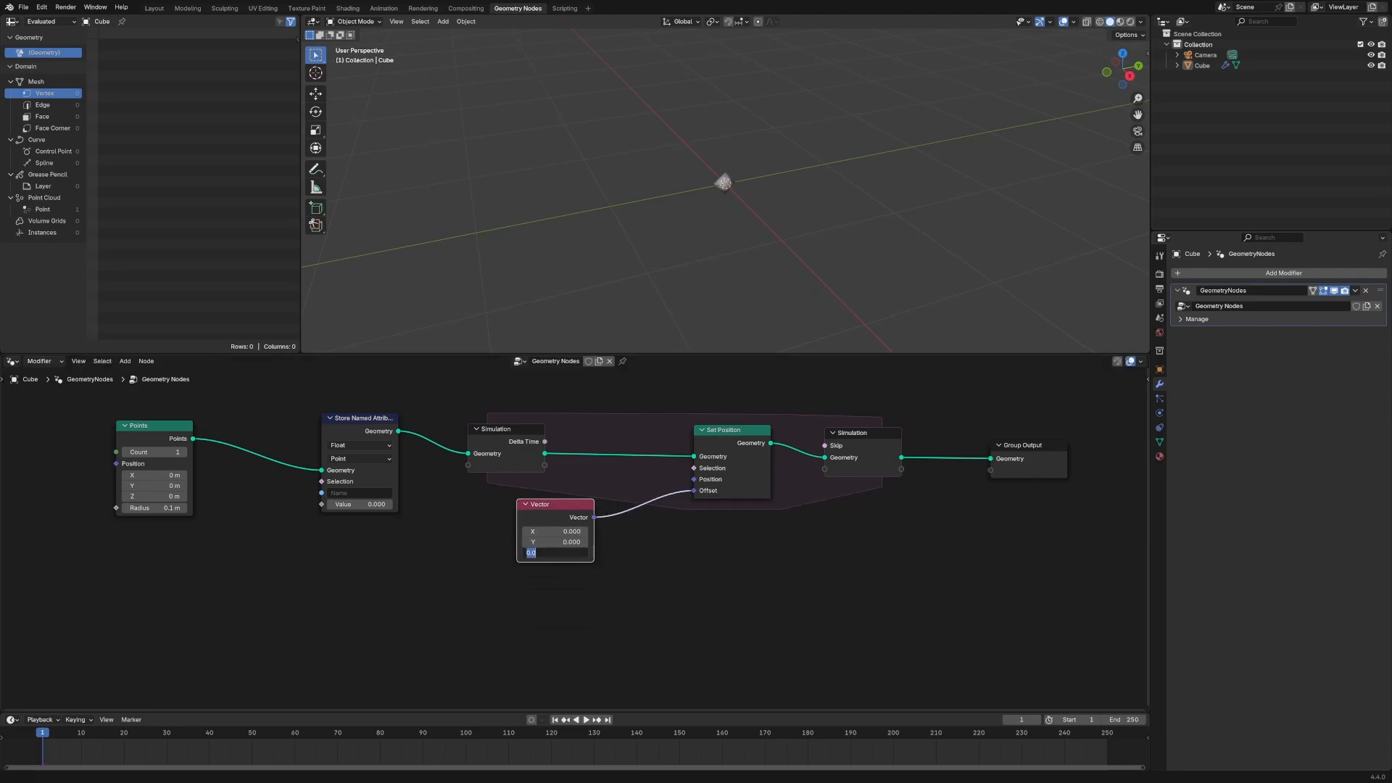
{"action": "type", "text": ".1"}
{"action": "key", "text": "Return"}
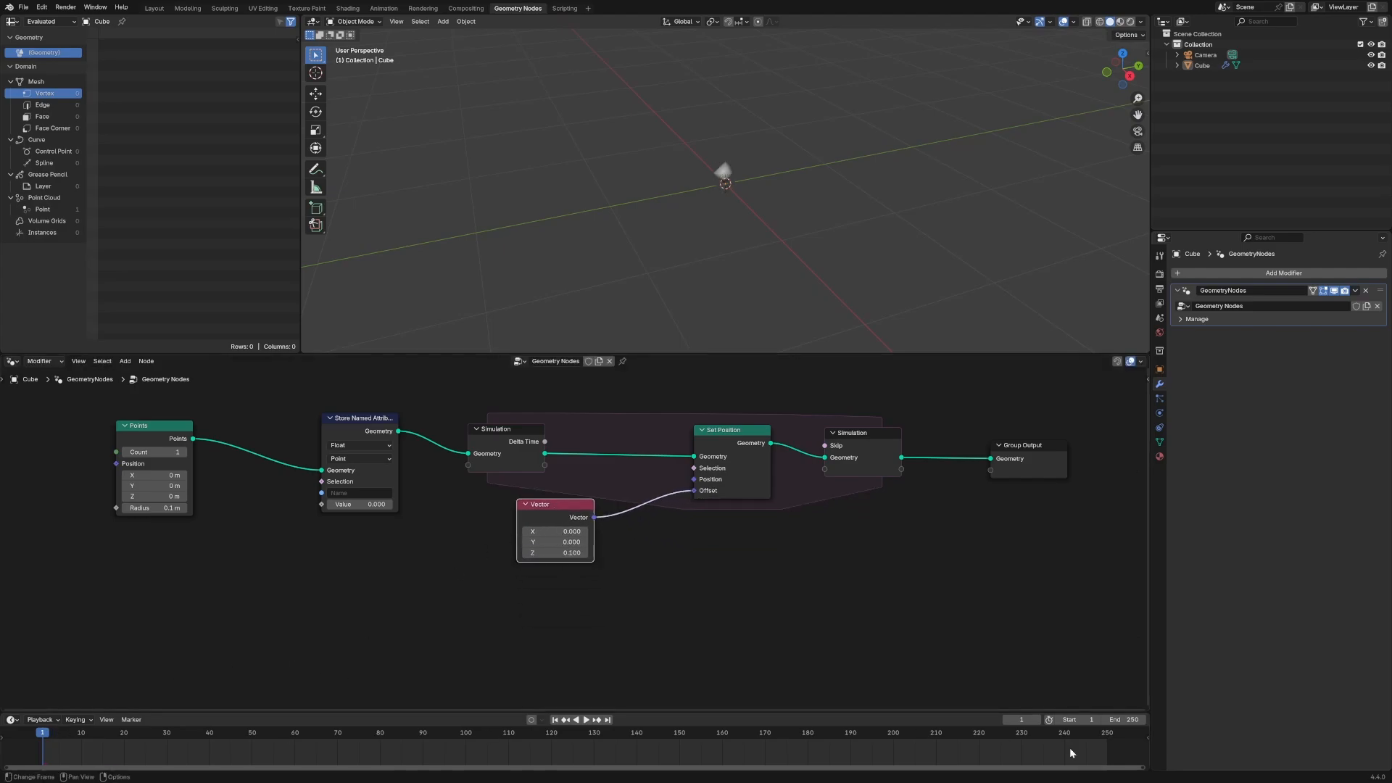
Set the animation's end frame to 60.
{"action": "left_click", "coordinate": [1125, 720]}
{"action": "type", "text": "60"}
{"action": "key", "text": "Return"}
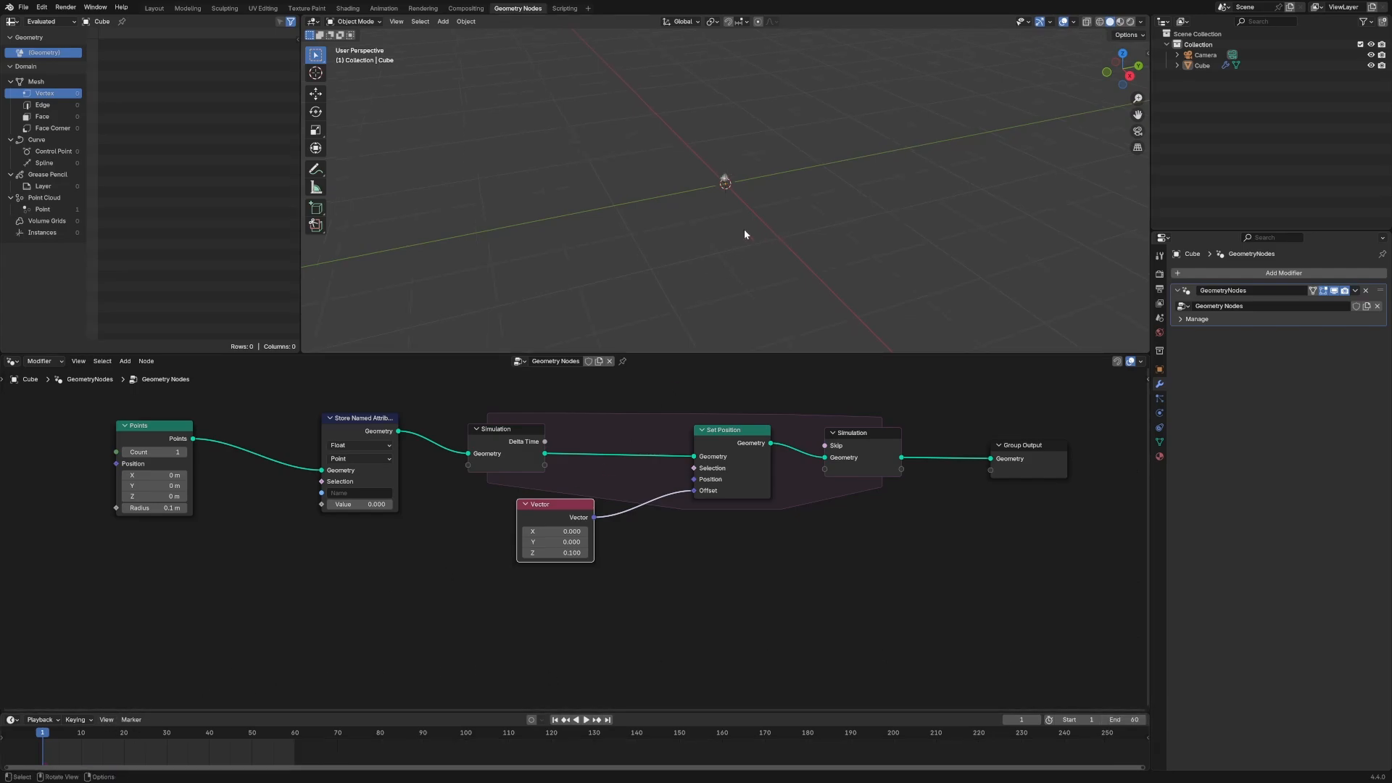
{"action": "middle_click_drag", "start_coordinate": [745, 235], "coordinate": [718, 215]}
{"action": "mouse_move", "coordinate": [749, 115]}
{"action": "left_mouse_down"}
{"action": "mouse_move", "coordinate": [750, 198]}
{"action": "mouse_move", "coordinate": [725, 169]}
{"action": "left_mouse_up"}
{"action": "mouse_move", "coordinate": [620, 554]}
{"action": "left_mouse_down"}
{"action": "mouse_move", "coordinate": [573, 549]}
{"action": "mouse_move", "coordinate": [586, 549]}
{"action": "left_mouse_up"}
{"action": "key", "text": "ctrl+z"}
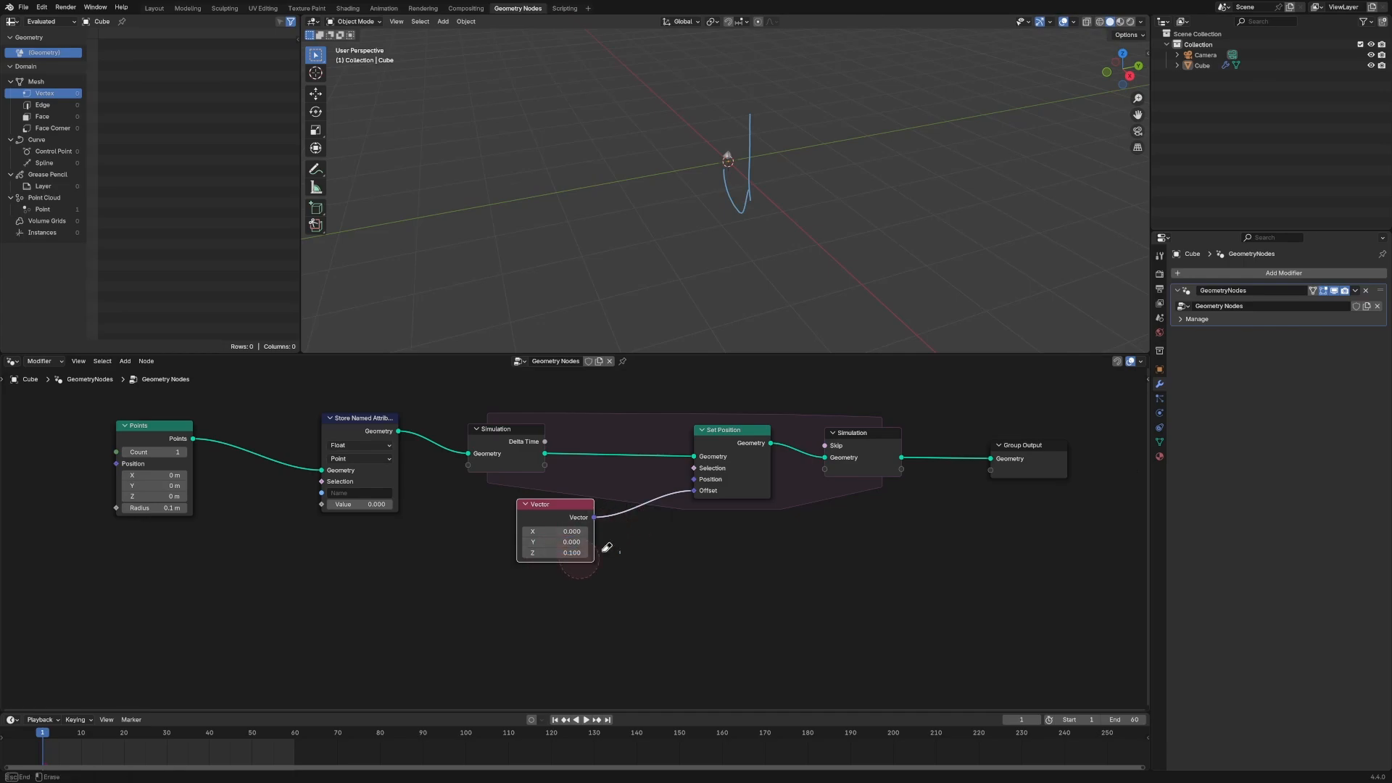
{"action": "key", "text": "ctrl+z"}
Play the animation briefly to preview how the simulation moves the point.
{"action": "key", "text": "space"}
{"action": "key", "text": "space"}
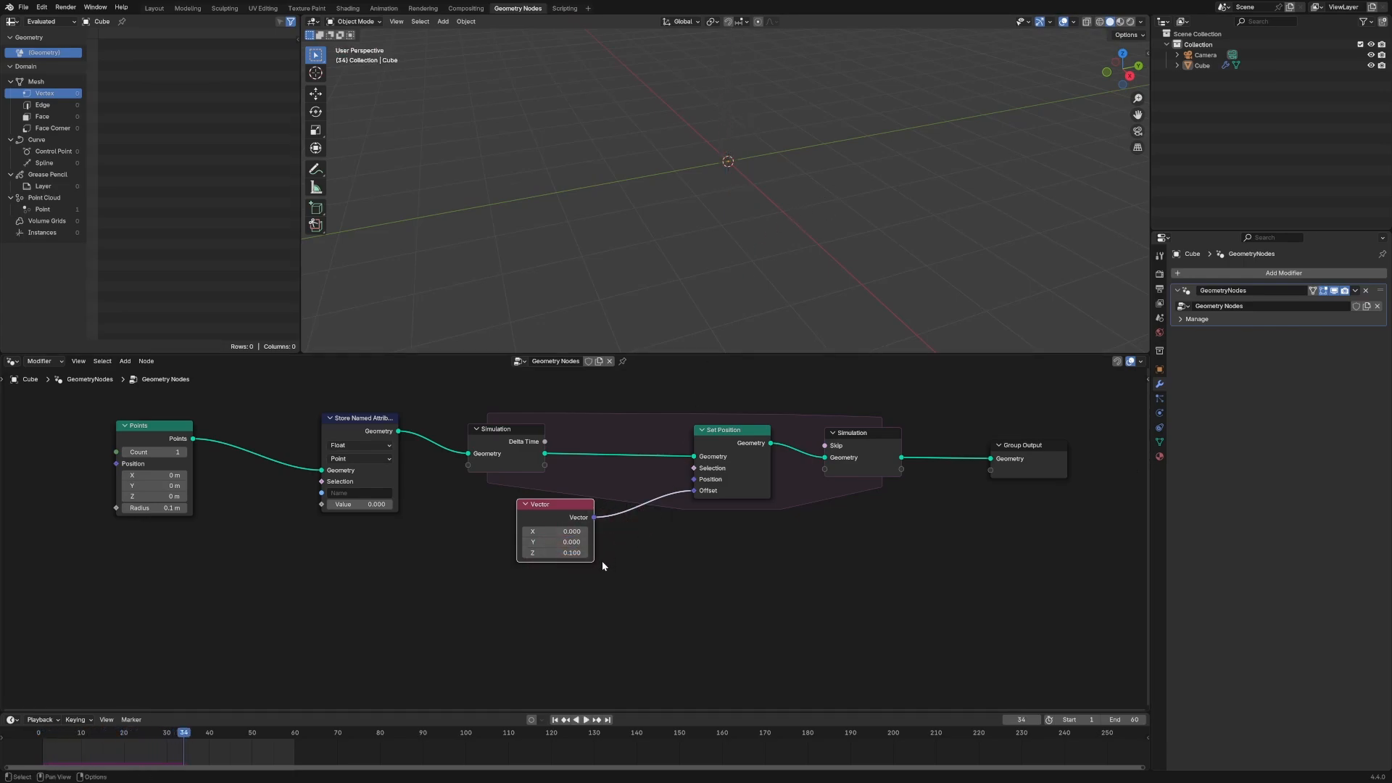
Set the Vector node's Z to -0.1 and play the animation to preview the reversed motion.
{"action": "scroll", "coordinate": [570, 551], "scroll_direction": "down", "scroll_amount": 1}
{"action": "left_click", "coordinate": [570, 550]}
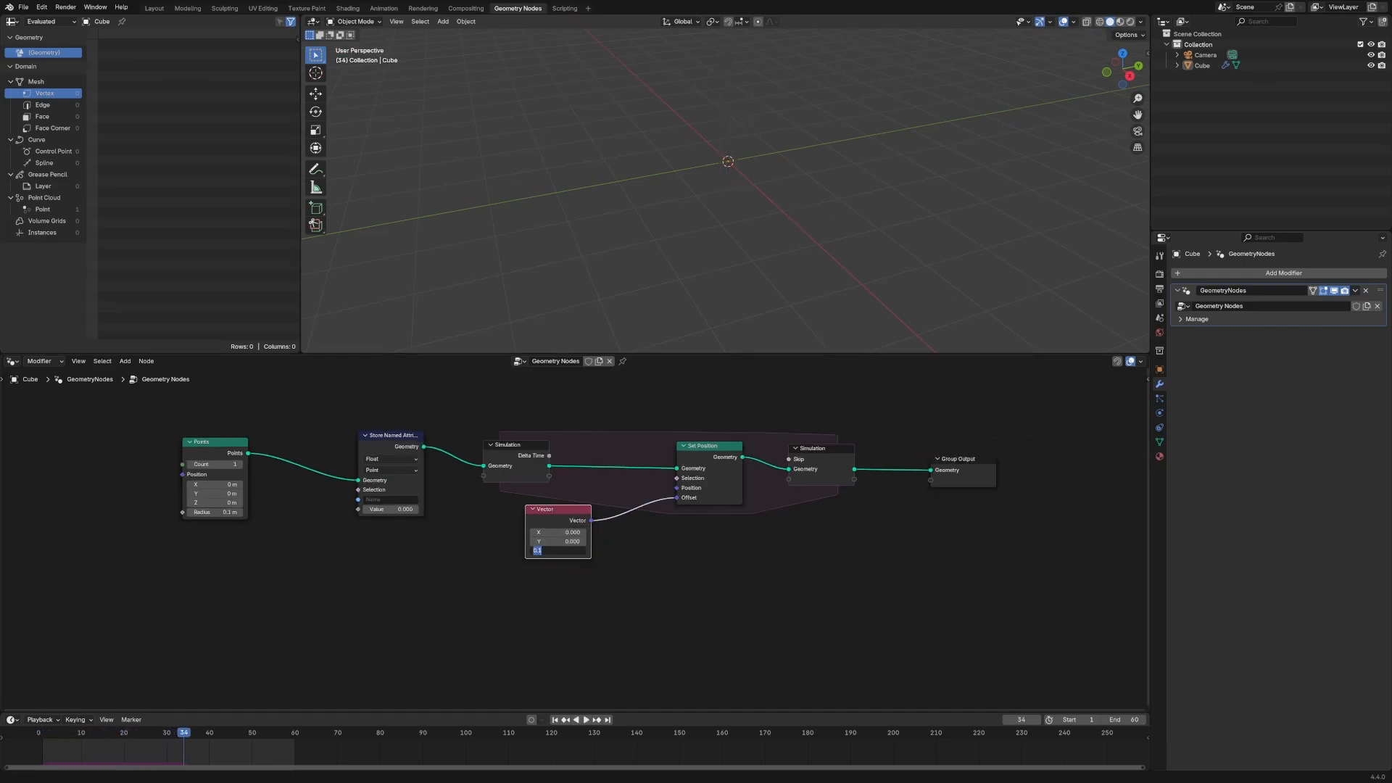
{"action": "type", "text": "-0.1"}
{"action": "key", "text": "Return"}
{"action": "key", "text": "space"}
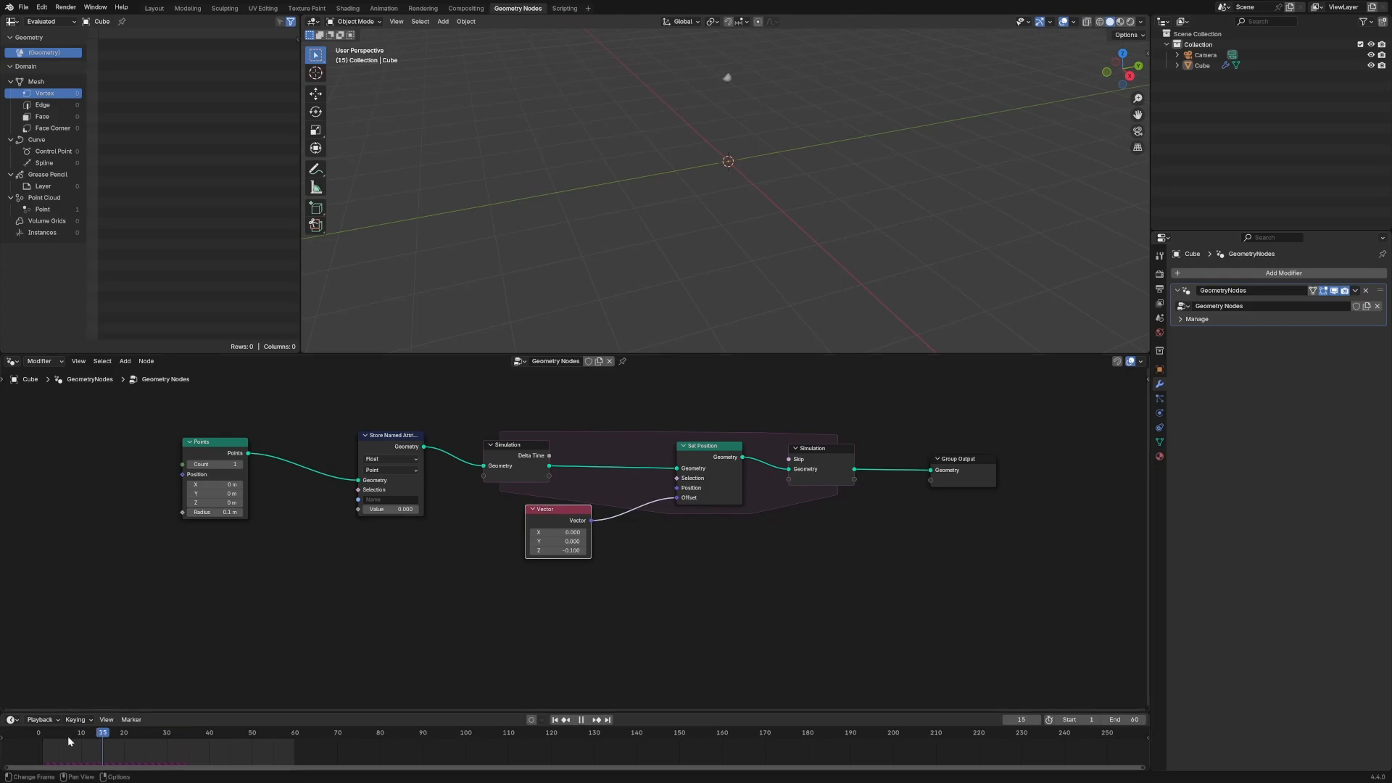
{"action": "key", "text": "space"}
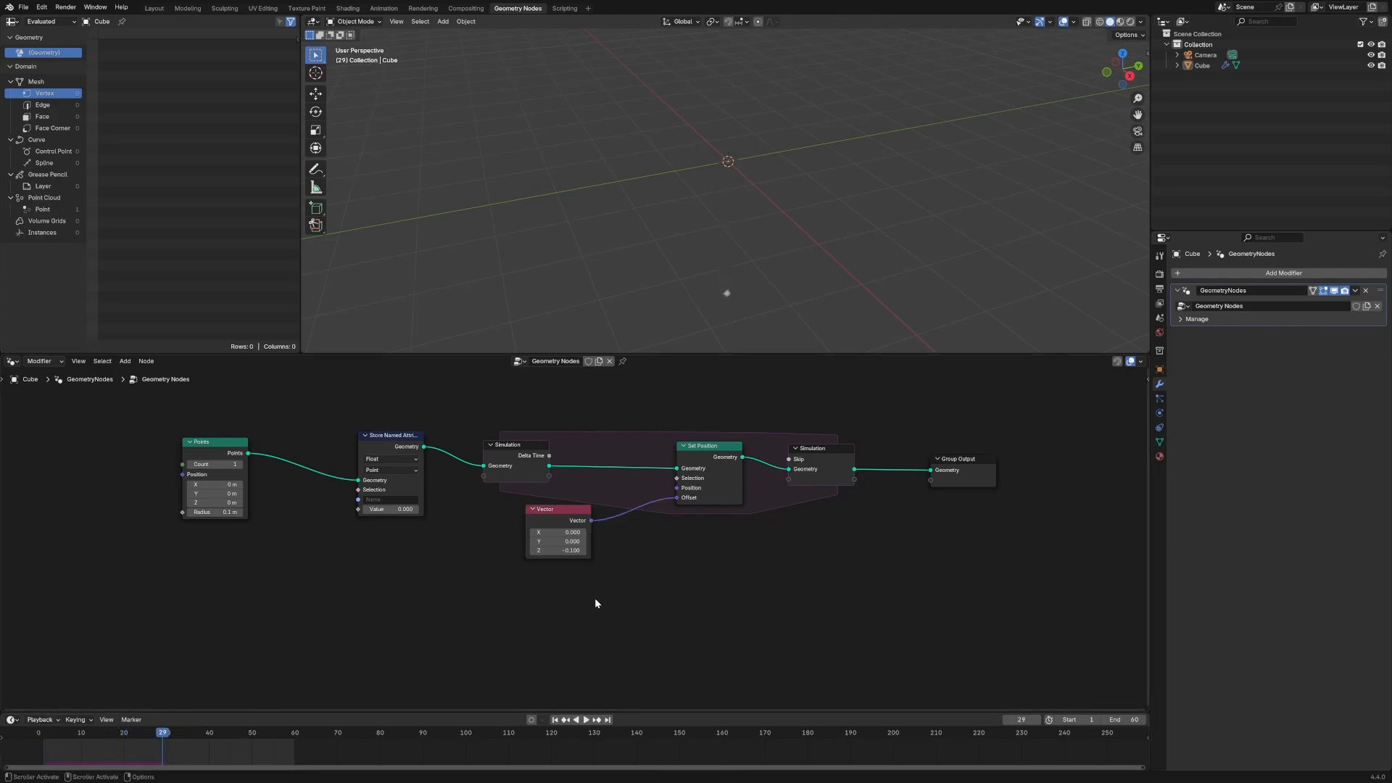
Set the Vector node's Z to 0 and scrub the timeline back to frame -1.
{"action": "left_click", "coordinate": [572, 550]}
{"action": "type", "text": "0"}
{"action": "key", "text": "Return"}
{"action": "scroll", "coordinate": [715, 590], "scroll_direction": "up", "scroll_amount": 4}
{"action": "middle_click_drag", "start_coordinate": [715, 591], "coordinate": [666, 637]}
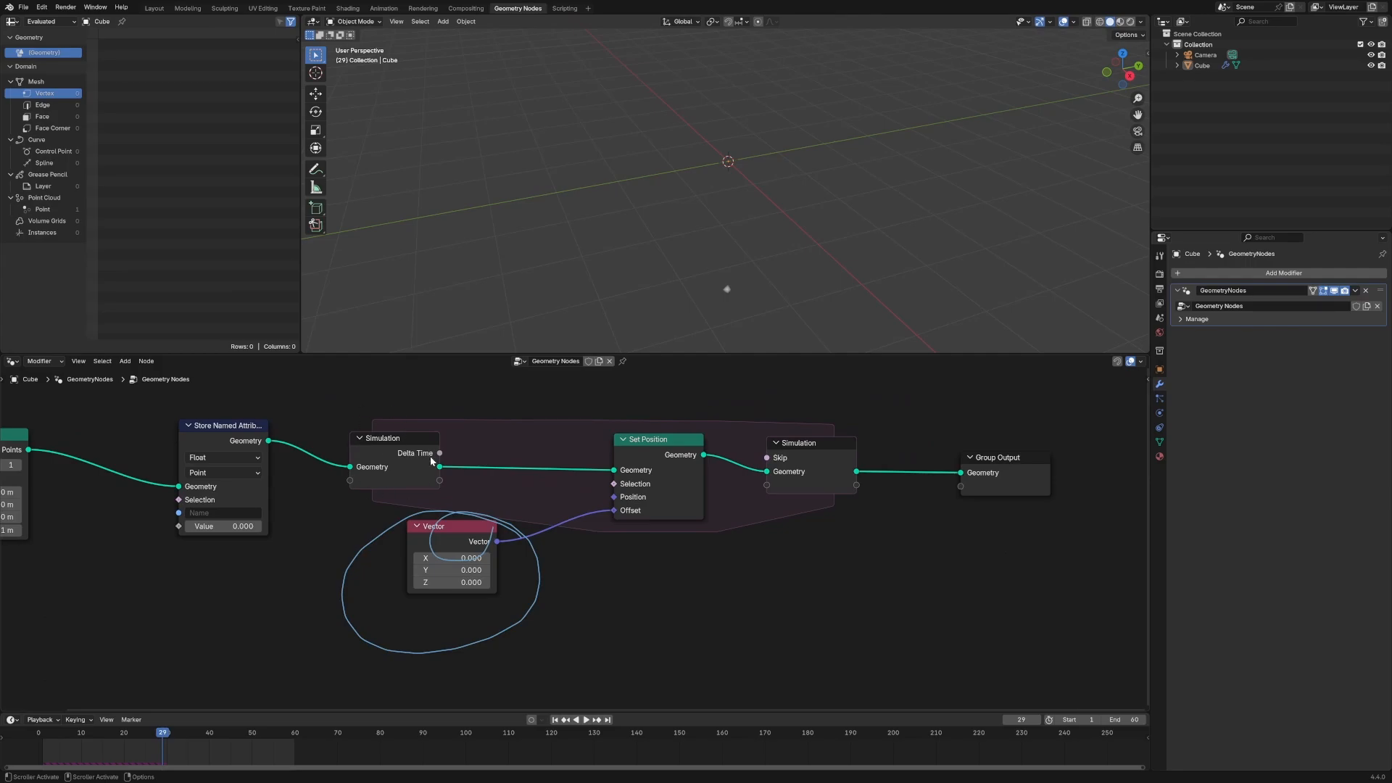
{"action": "left_click_drag", "start_coordinate": [250, 628], "coordinate": [176, 712]}
{"action": "right_click_drag", "start_coordinate": [280, 570], "coordinate": [168, 746]}
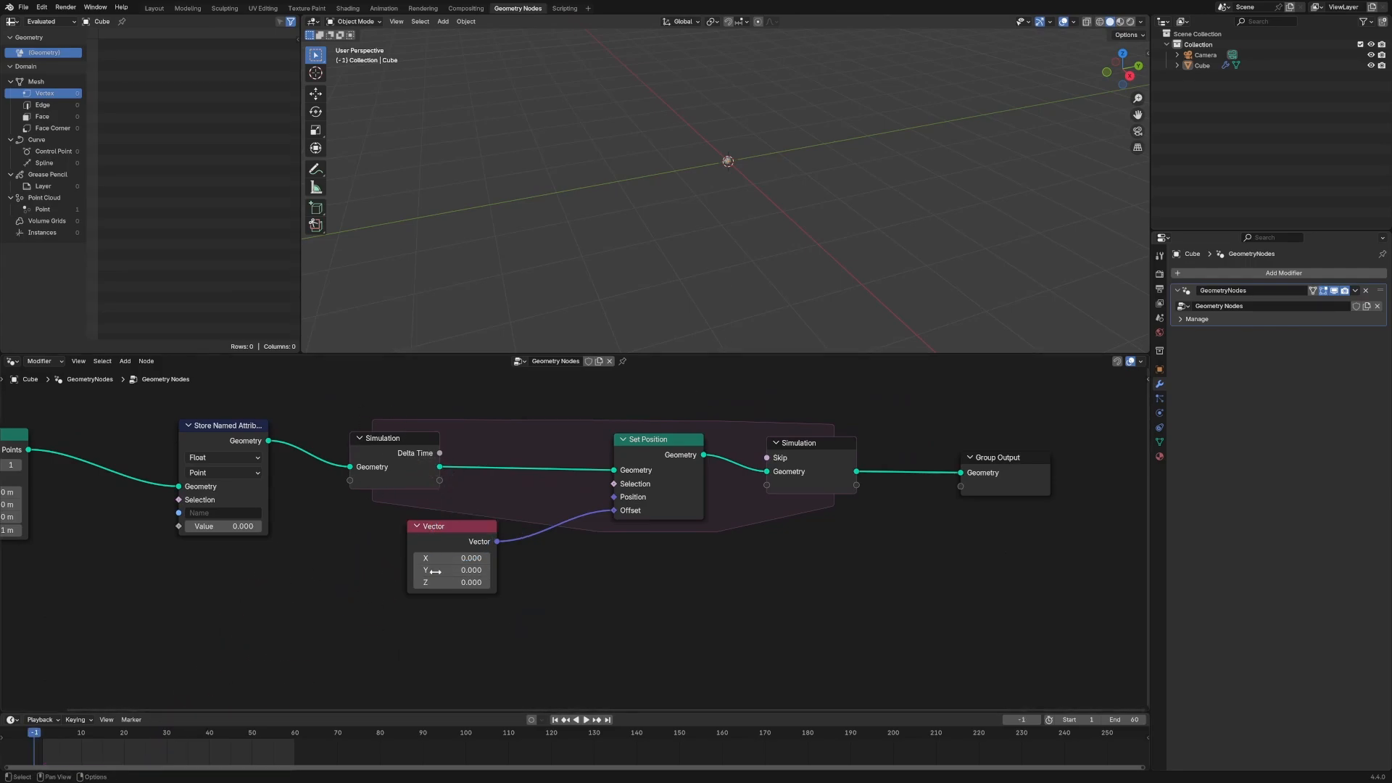
Set the Points node's count to 20 and name the stored attribute vel.
{"action": "middle_click_drag", "start_coordinate": [297, 582], "coordinate": [538, 578]}
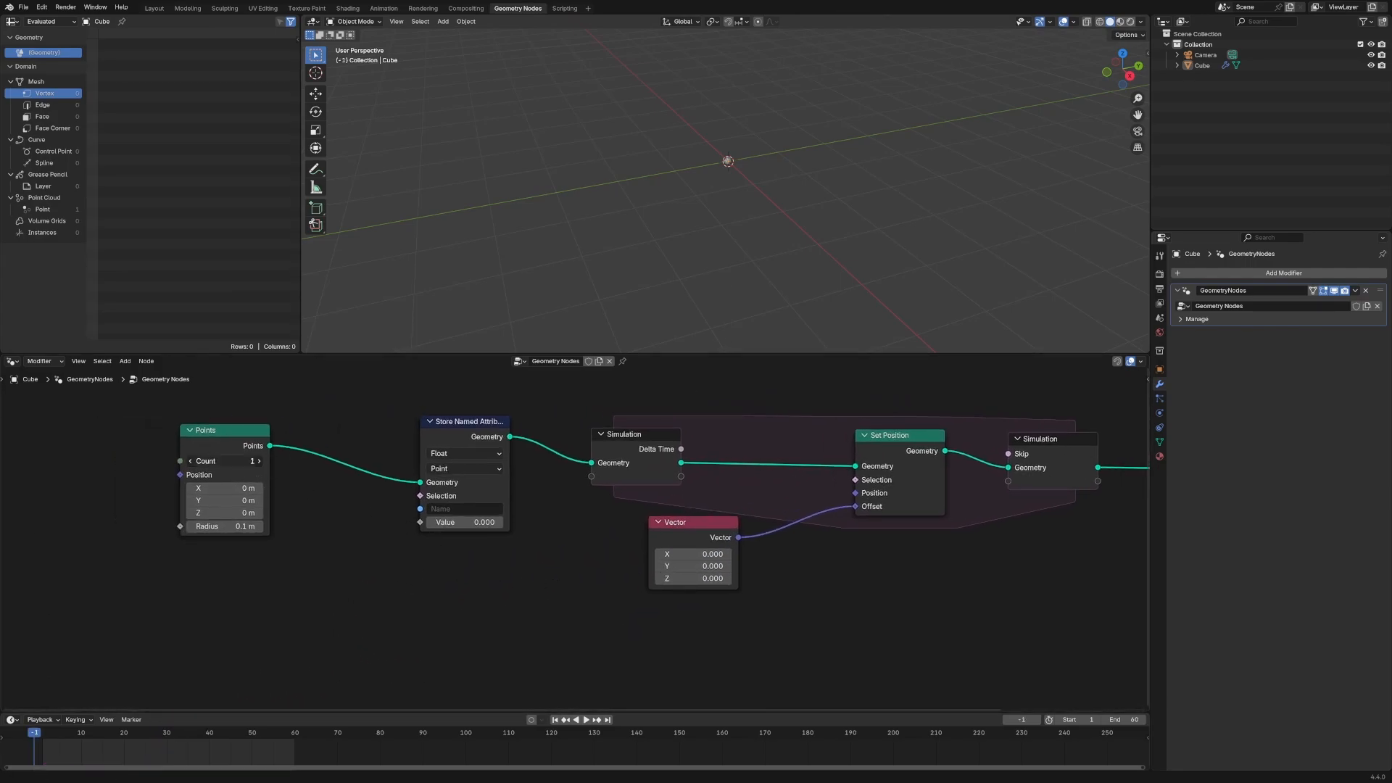
{"action": "left_click", "coordinate": [218, 462]}
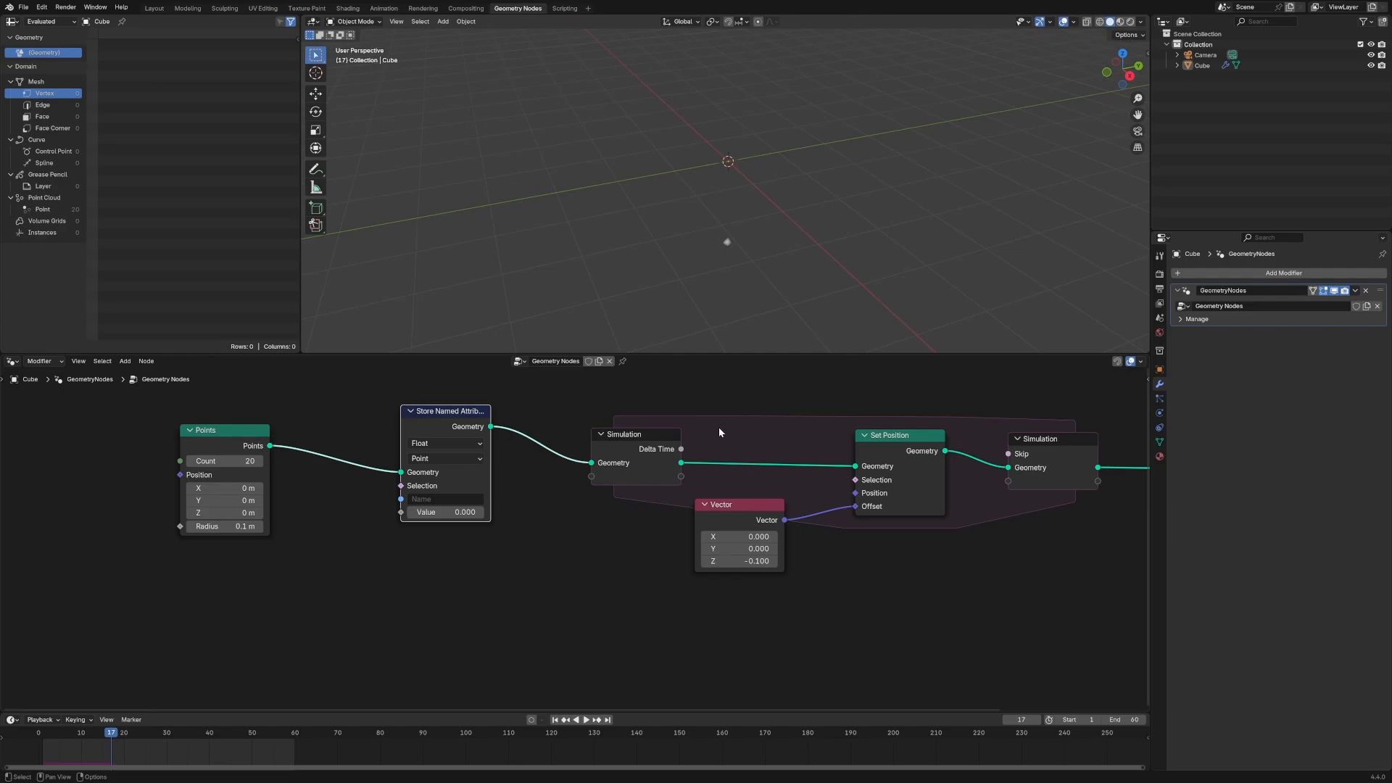
{"action": "left_click", "coordinate": [445, 491]}
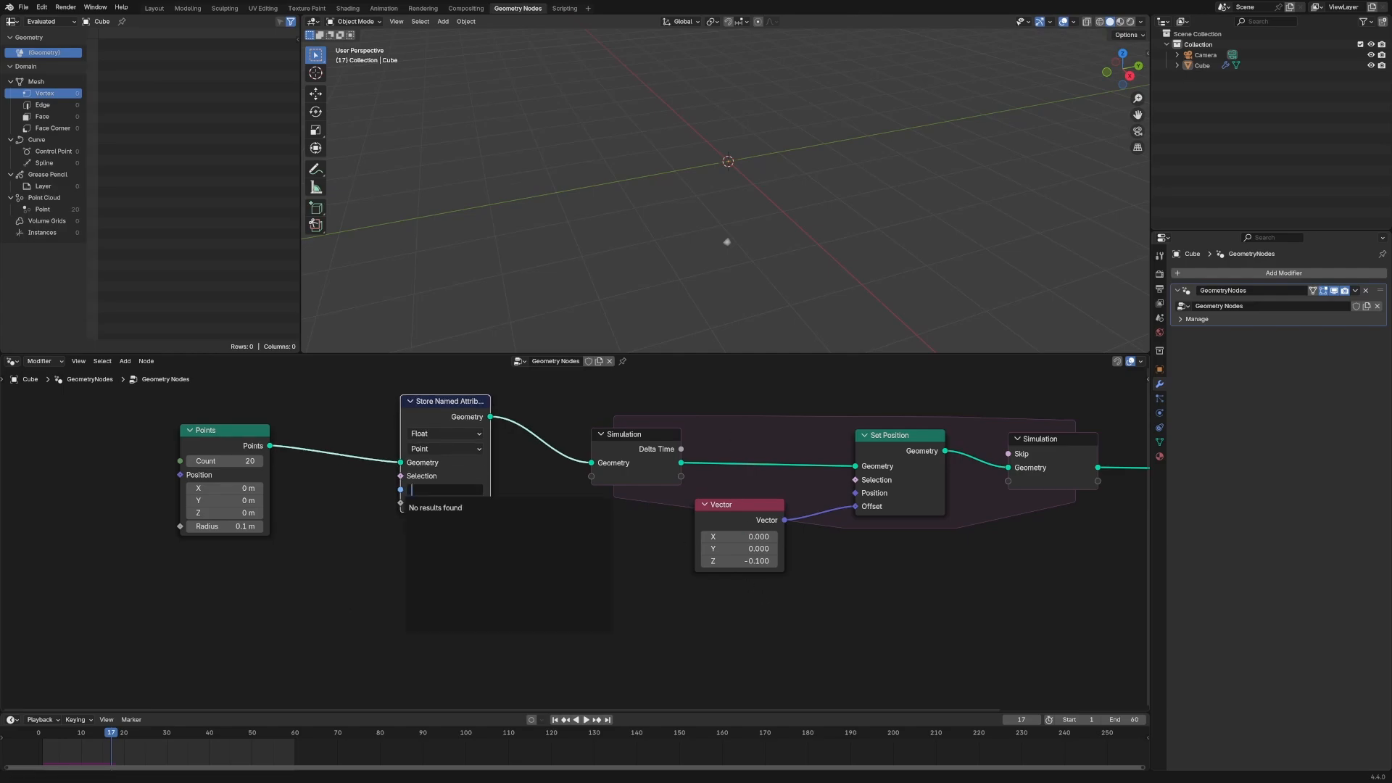
{"action": "type", "text": "vel"}
{"action": "key", "text": "Return"}
Add a Random Value node of type Vector below Store Named Attribute and set all its Min components to -1.
{"action": "key", "text": "shift+a"}
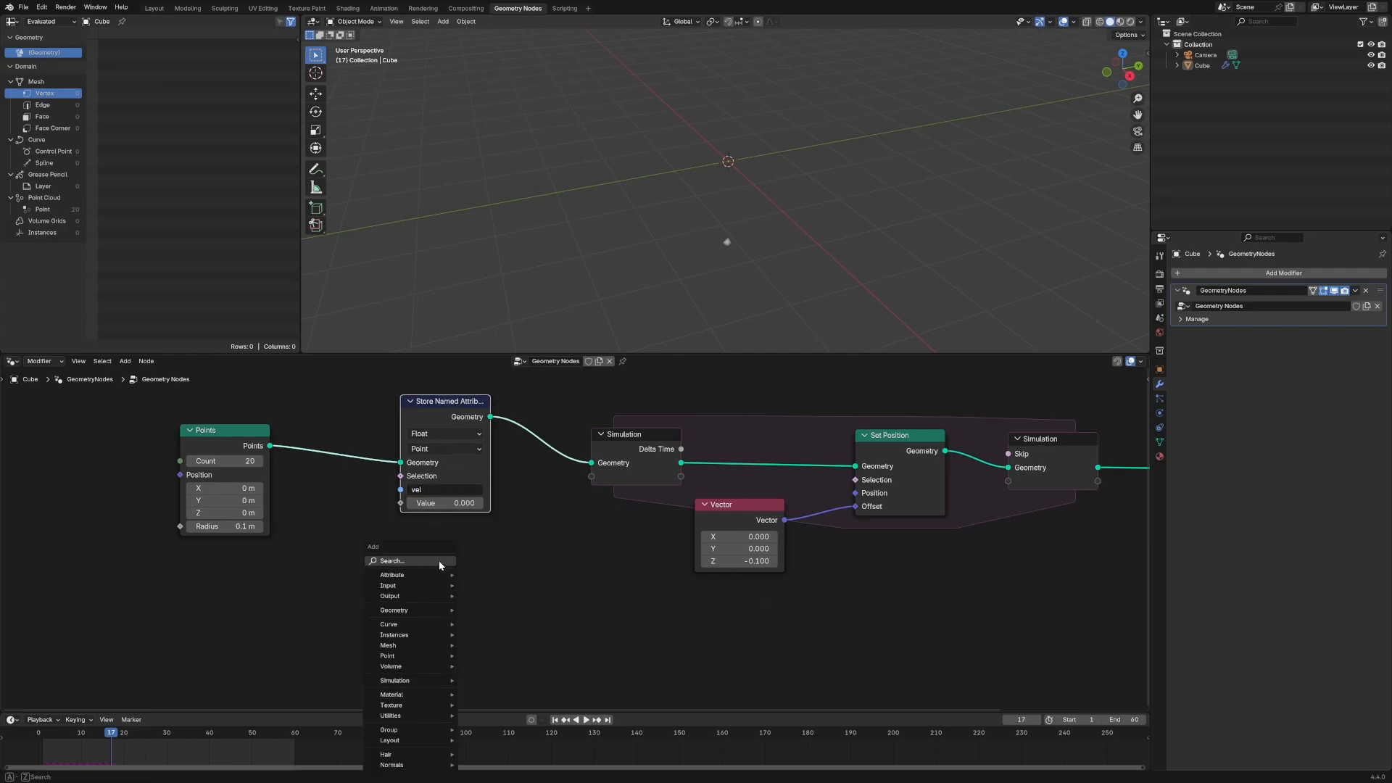
{"action": "type", "text": "rand"}
{"action": "key", "text": "Return"}
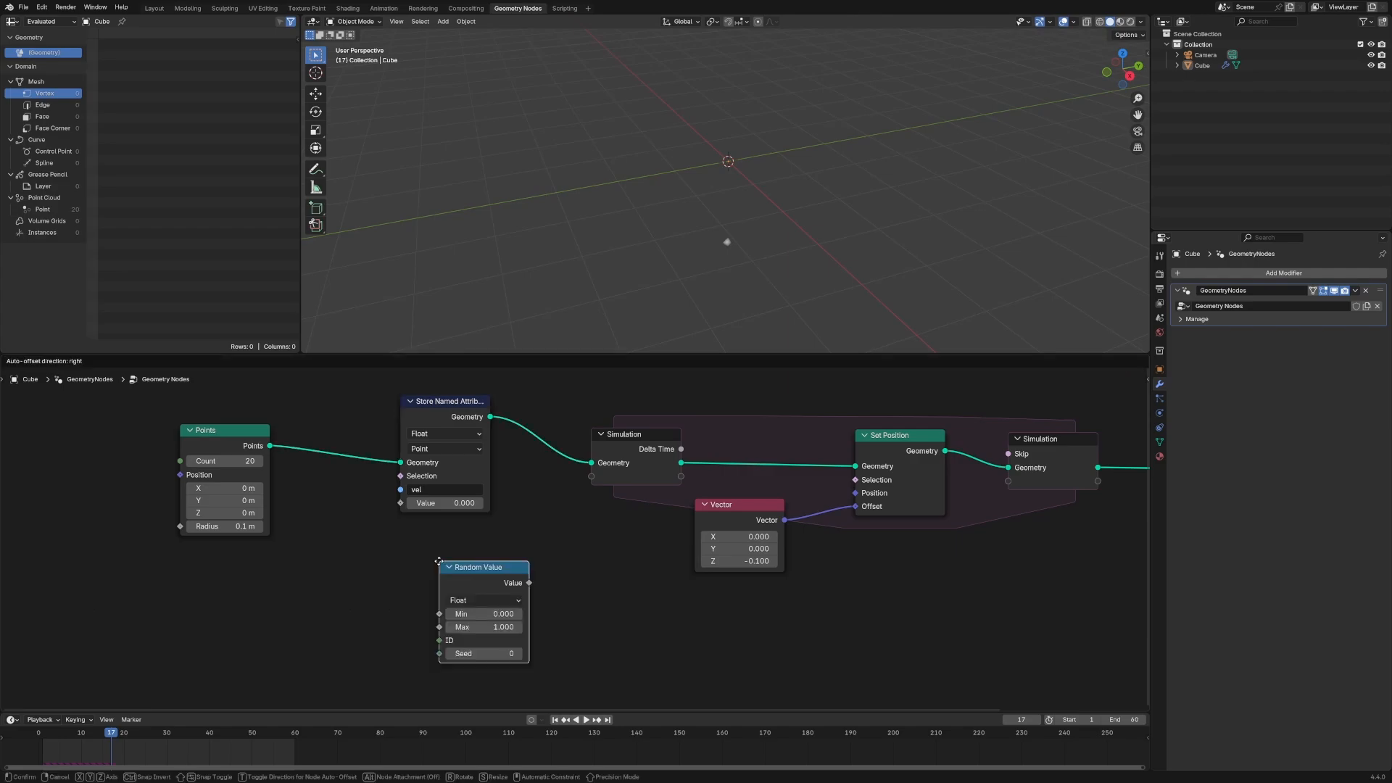
{"action": "left_click", "coordinate": [438, 566]}
{"action": "left_click", "coordinate": [479, 600]}
{"action": "left_click", "coordinate": [463, 658]}
{"action": "left_click_drag", "start_coordinate": [479, 567], "coordinate": [399, 502]}
{"action": "left_click", "coordinate": [381, 593]}
{"action": "type", "text": "-1"}
{"action": "key", "text": "Return"}
Set Store Named Attribute's data type to Vector, feed the random vector into its Value, and rearrange the neighbouring nodes.
{"action": "left_click", "coordinate": [442, 433]}
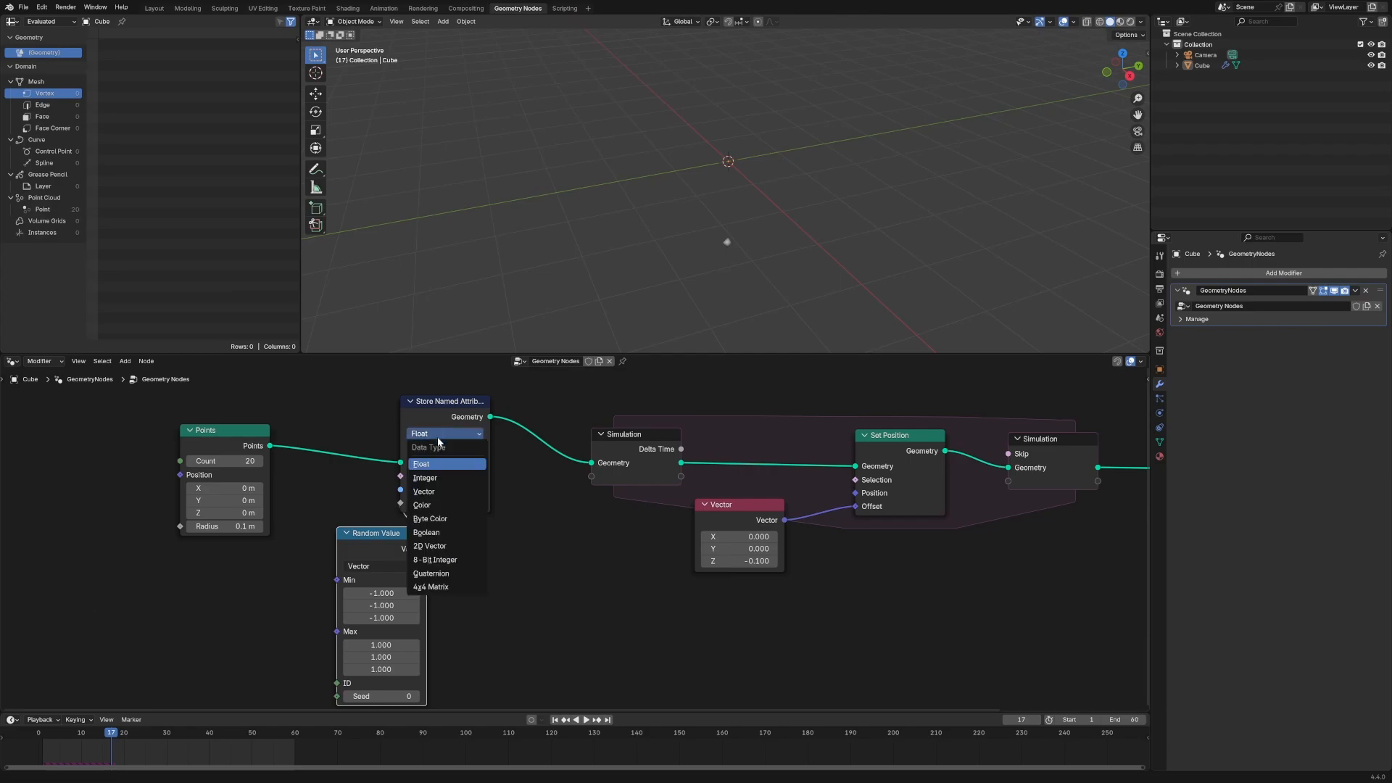
{"action": "left_click", "coordinate": [429, 493]}
{"action": "left_click_drag", "start_coordinate": [380, 534], "coordinate": [348, 551]}
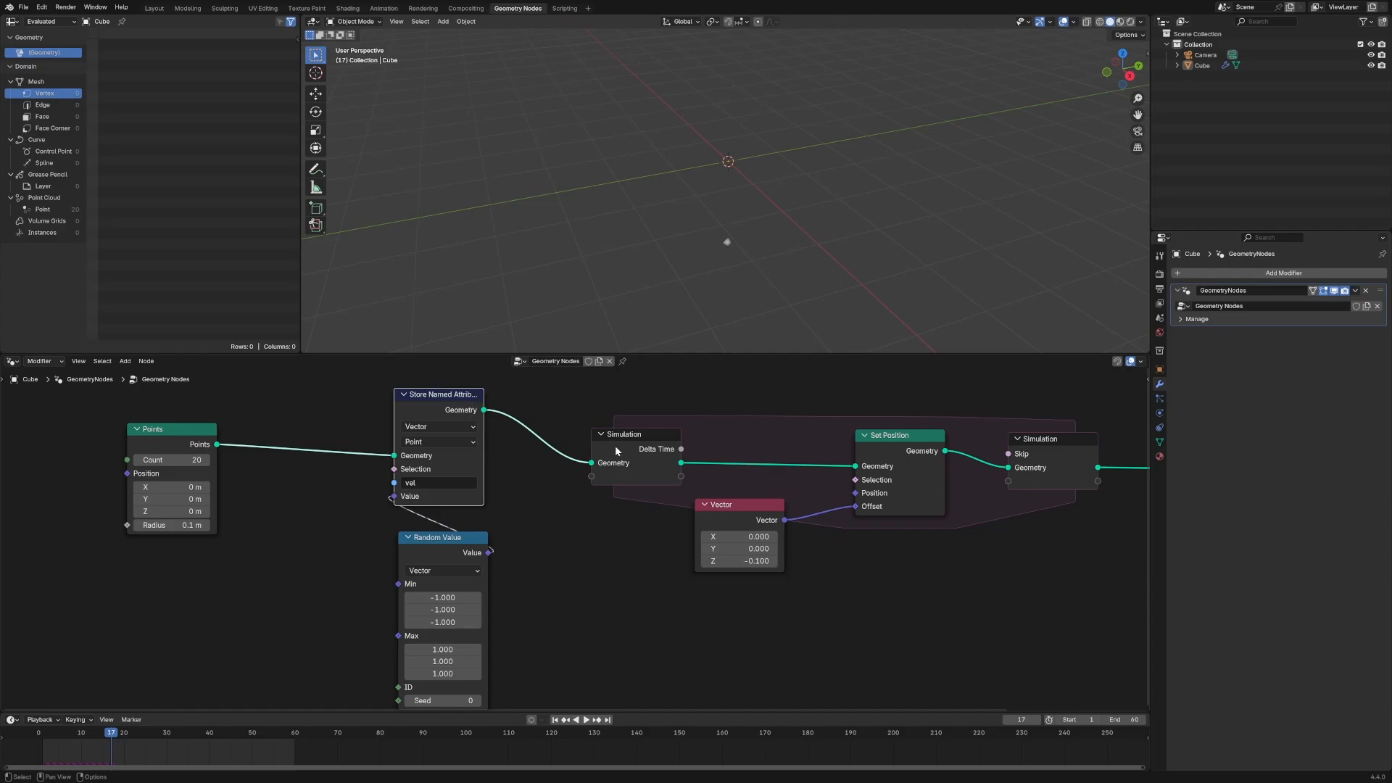
{"action": "left_click_drag", "start_coordinate": [617, 451], "coordinate": [555, 447]}
Add a Named Attribute node below the simulation zone that reads vel as a Vector.
{"action": "key", "text": "shift+a"}
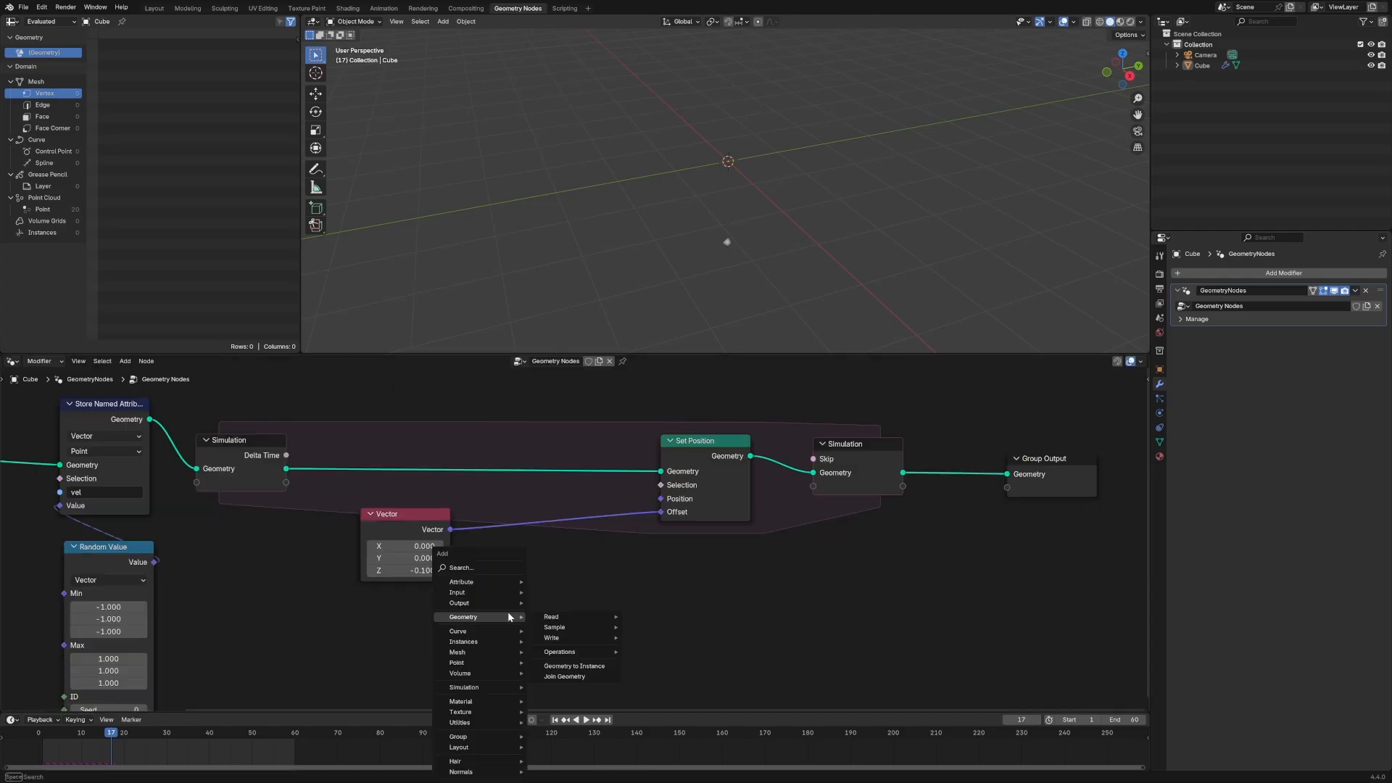
{"action": "type", "text": "named a"}
{"action": "key", "text": "Return"}
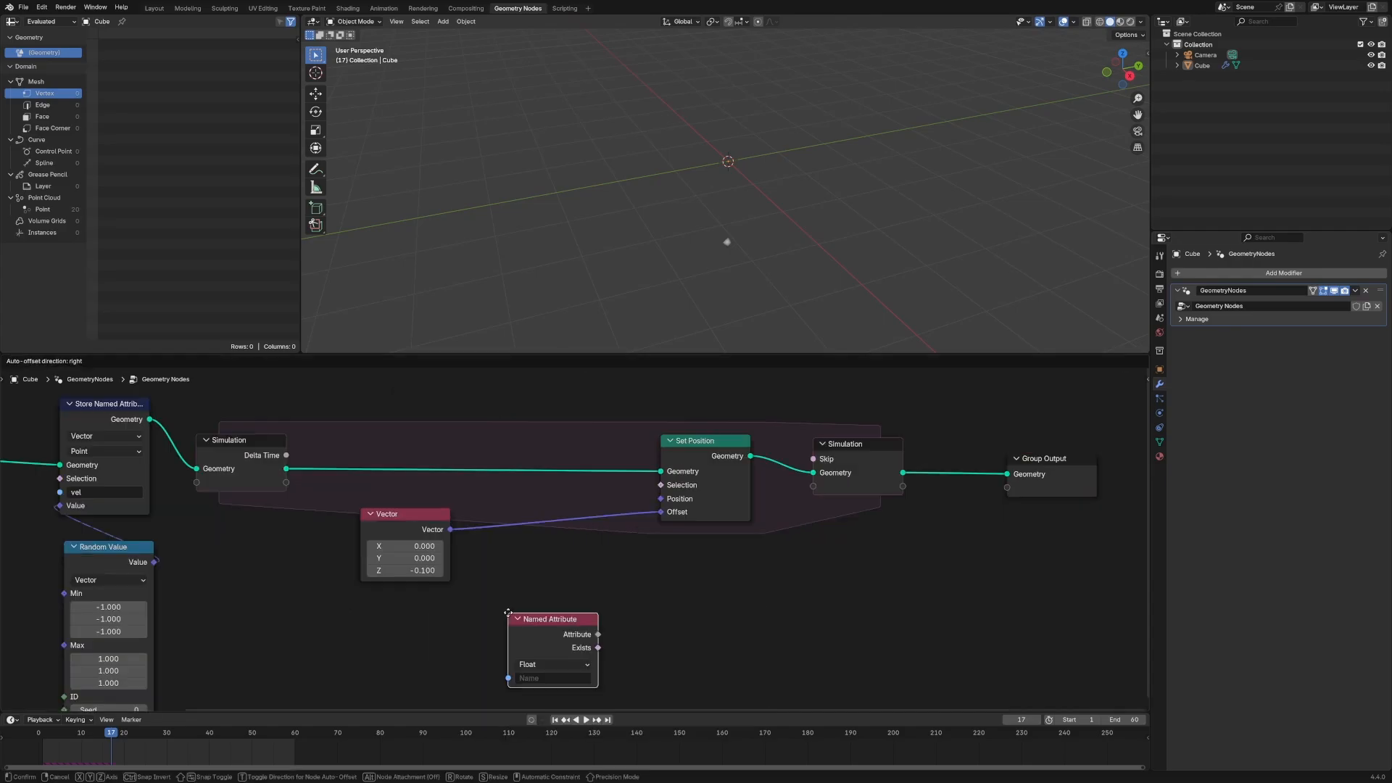
{"action": "left_click", "coordinate": [508, 612]}
{"action": "left_click", "coordinate": [539, 678]}
{"action": "left_click", "coordinate": [540, 684]}
{"action": "left_click", "coordinate": [540, 664]}
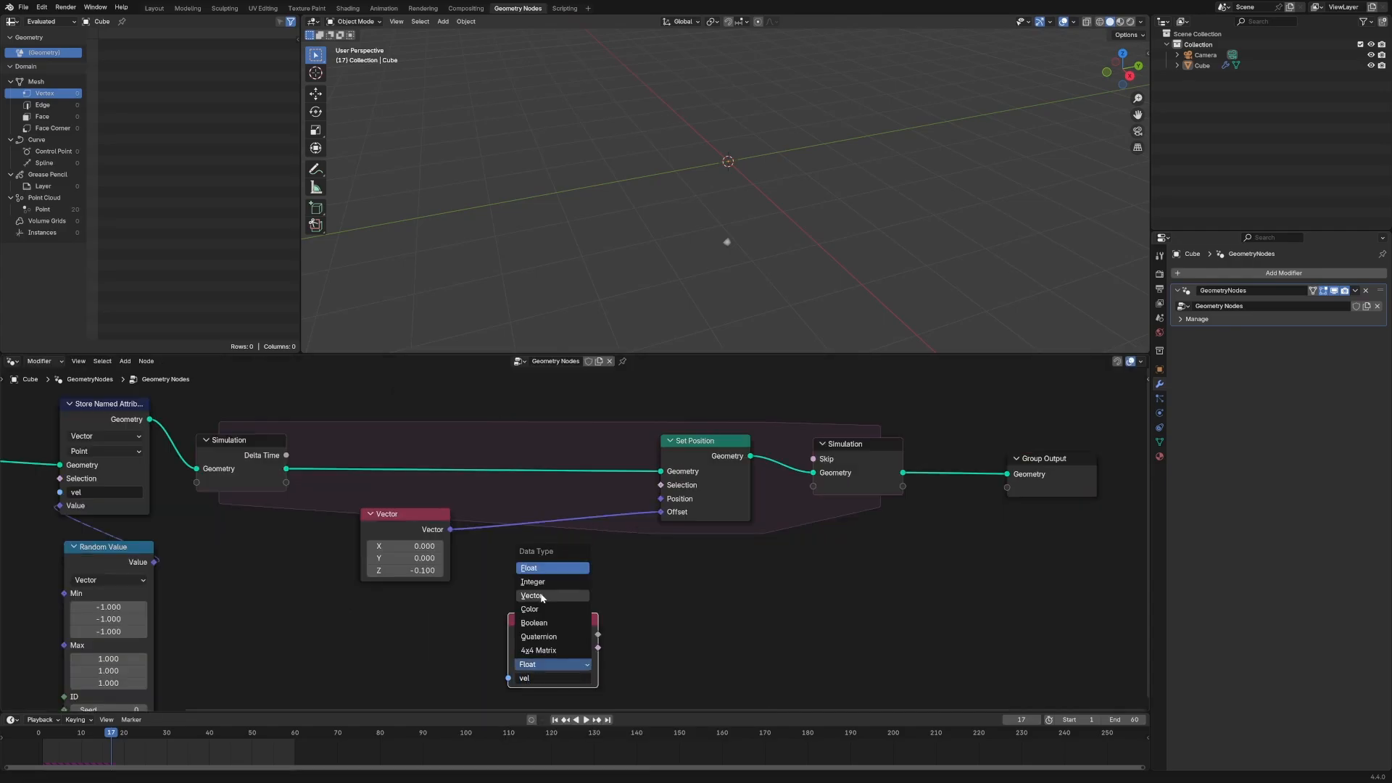
{"action": "left_click", "coordinate": [538, 599]}
{"action": "left_click_drag", "start_coordinate": [557, 631], "coordinate": [560, 611]}
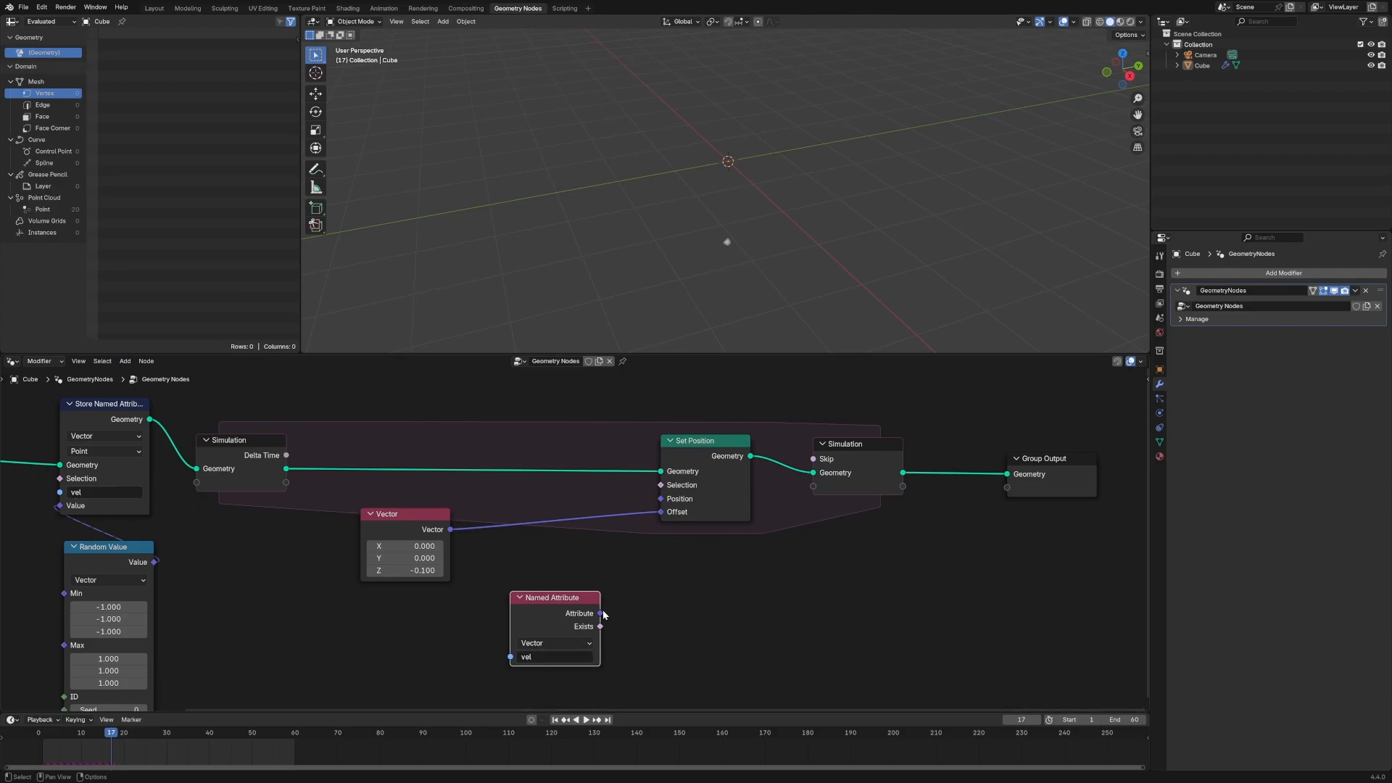
Connect the vel attribute to Set Position's Offset and move the unused Vector node below Group Output.
{"action": "left_click_drag", "start_coordinate": [601, 614], "coordinate": [661, 512]}
{"action": "left_click", "coordinate": [406, 514]}
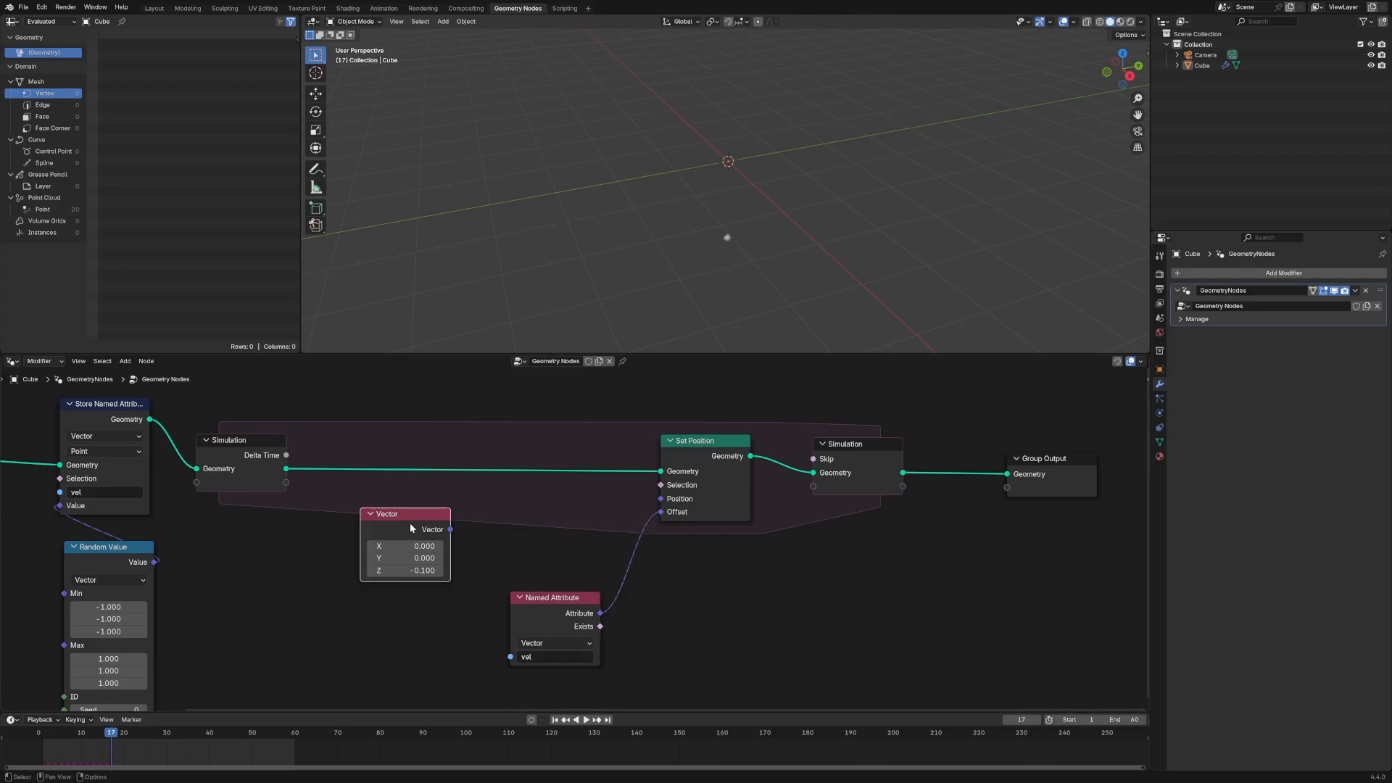
{"action": "left_click_drag", "start_coordinate": [406, 515], "coordinate": [985, 568]}
Play the animation to preview the points moving with their random velocities.
{"action": "key", "text": "space"}
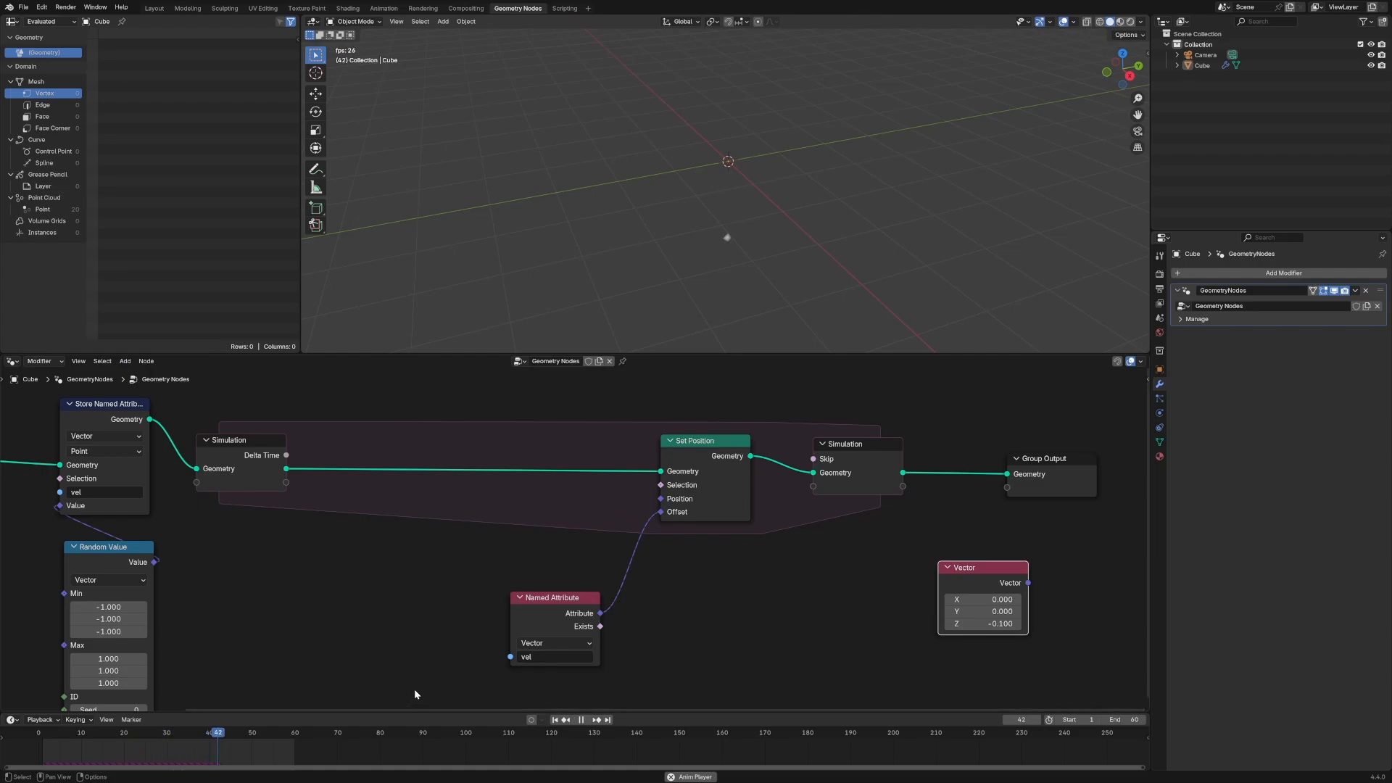
{"action": "scroll", "coordinate": [699, 211], "scroll_direction": "down", "scroll_amount": 5}
{"action": "key", "text": "space"}
Insert a vector Add node with Z -0.2 between Random Value and Store Named Attribute, and arrange the surrounding nodes.
{"action": "scroll", "coordinate": [573, 544], "scroll_direction": "down", "scroll_amount": 1}
{"action": "middle_click_drag", "start_coordinate": [430, 586], "coordinate": [665, 546]}
{"action": "left_click_drag", "start_coordinate": [459, 511], "coordinate": [323, 530]}
{"action": "left_click_drag", "start_coordinate": [246, 425], "coordinate": [174, 429]}
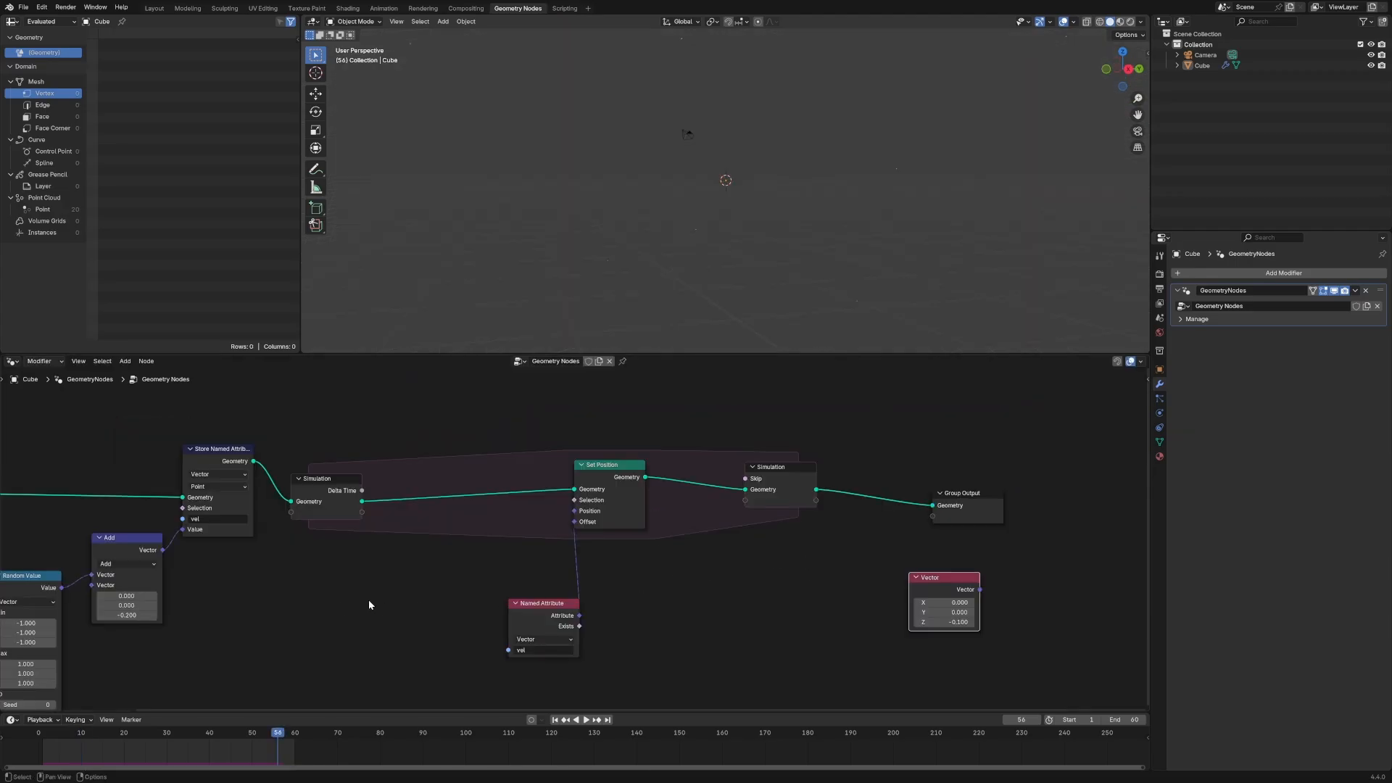
{"action": "middle_click_drag", "start_coordinate": [367, 606], "coordinate": [535, 568]}
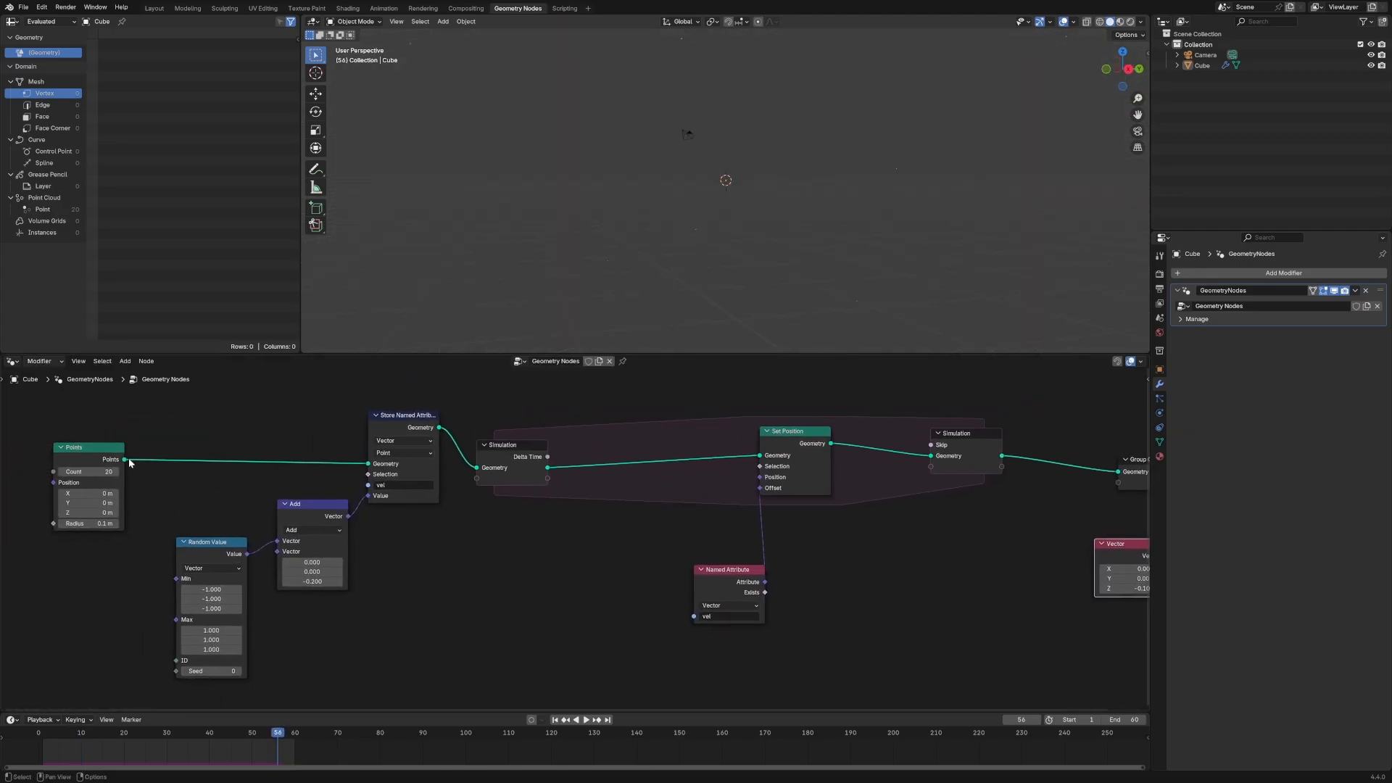
{"action": "left_click_drag", "start_coordinate": [87, 448], "coordinate": [158, 420]}
{"action": "left_click", "coordinate": [312, 504]}
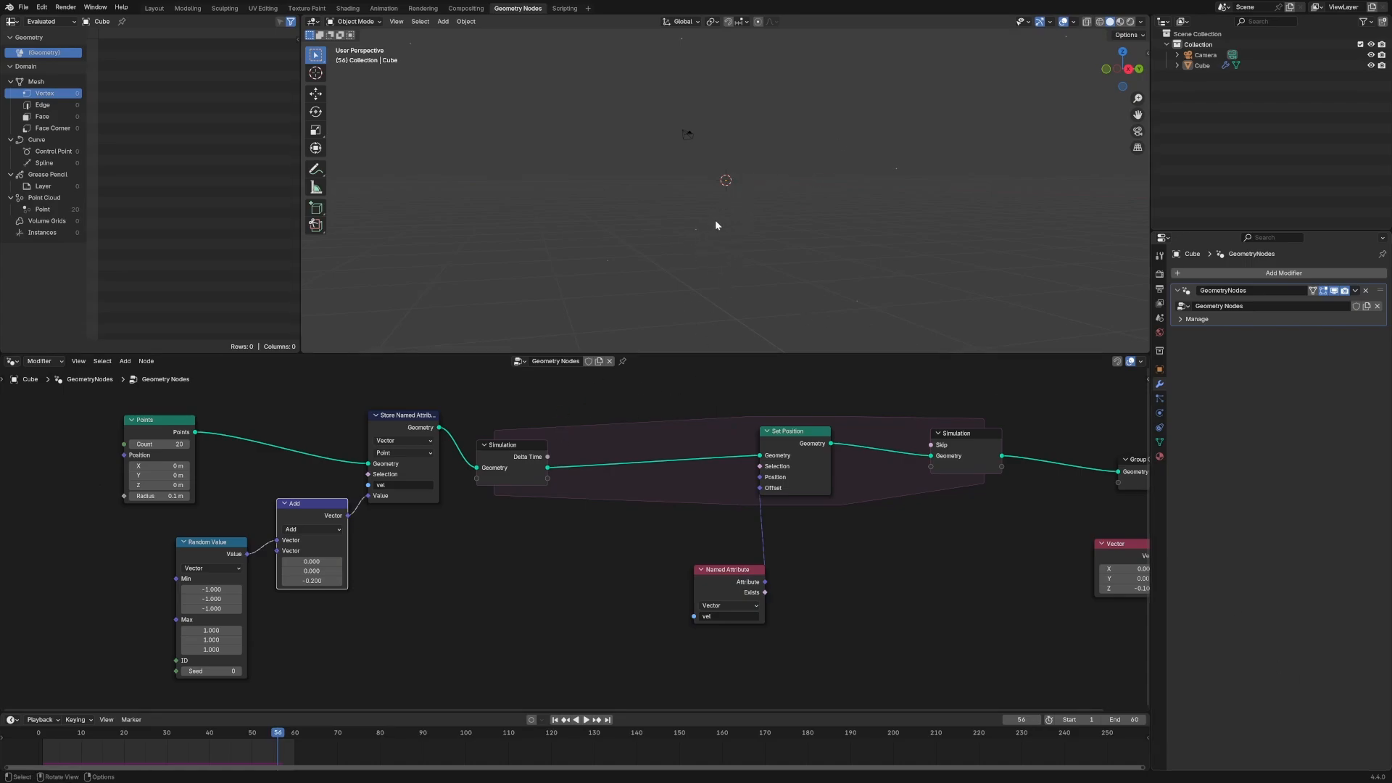
Add a Plain Axes empty to the scene and move it about 13 m along the Y axis.
{"action": "middle_click_drag", "start_coordinate": [715, 219], "coordinate": [741, 238]}
{"action": "key", "text": "shift+a"}
{"action": "mouse_move", "coordinate": [711, 361]}
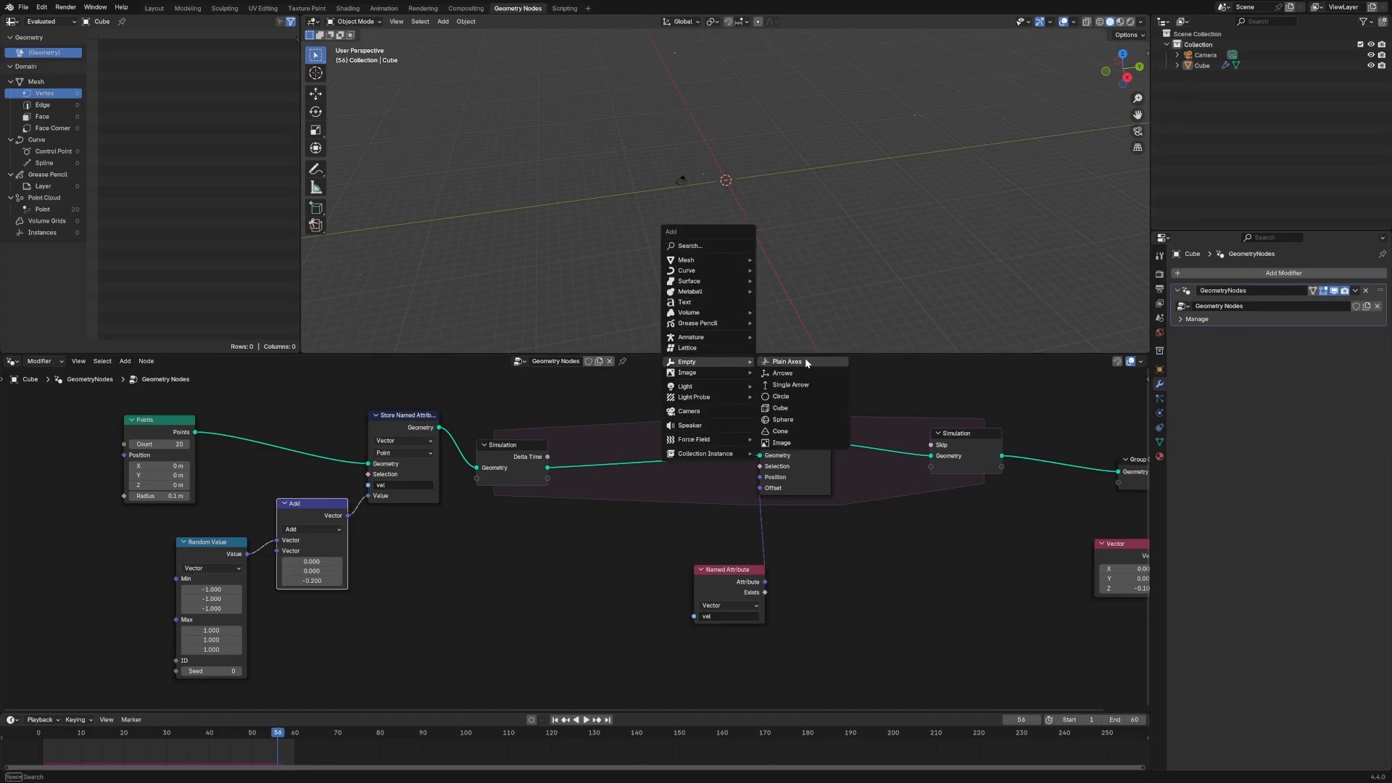
{"action": "left_click", "coordinate": [807, 363]}
{"action": "key", "text": "g"}
{"action": "key", "text": "y"}
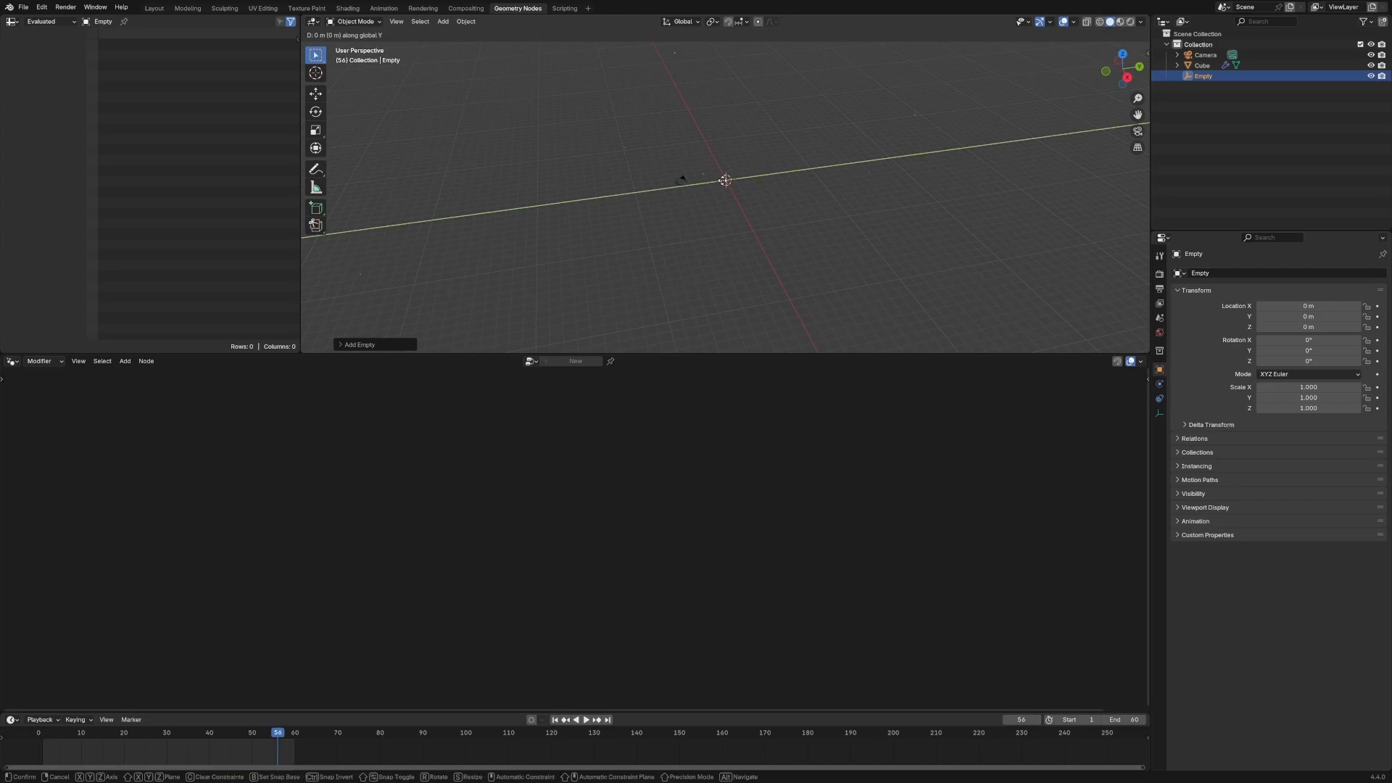
{"action": "left_click", "coordinate": [831, 173]}
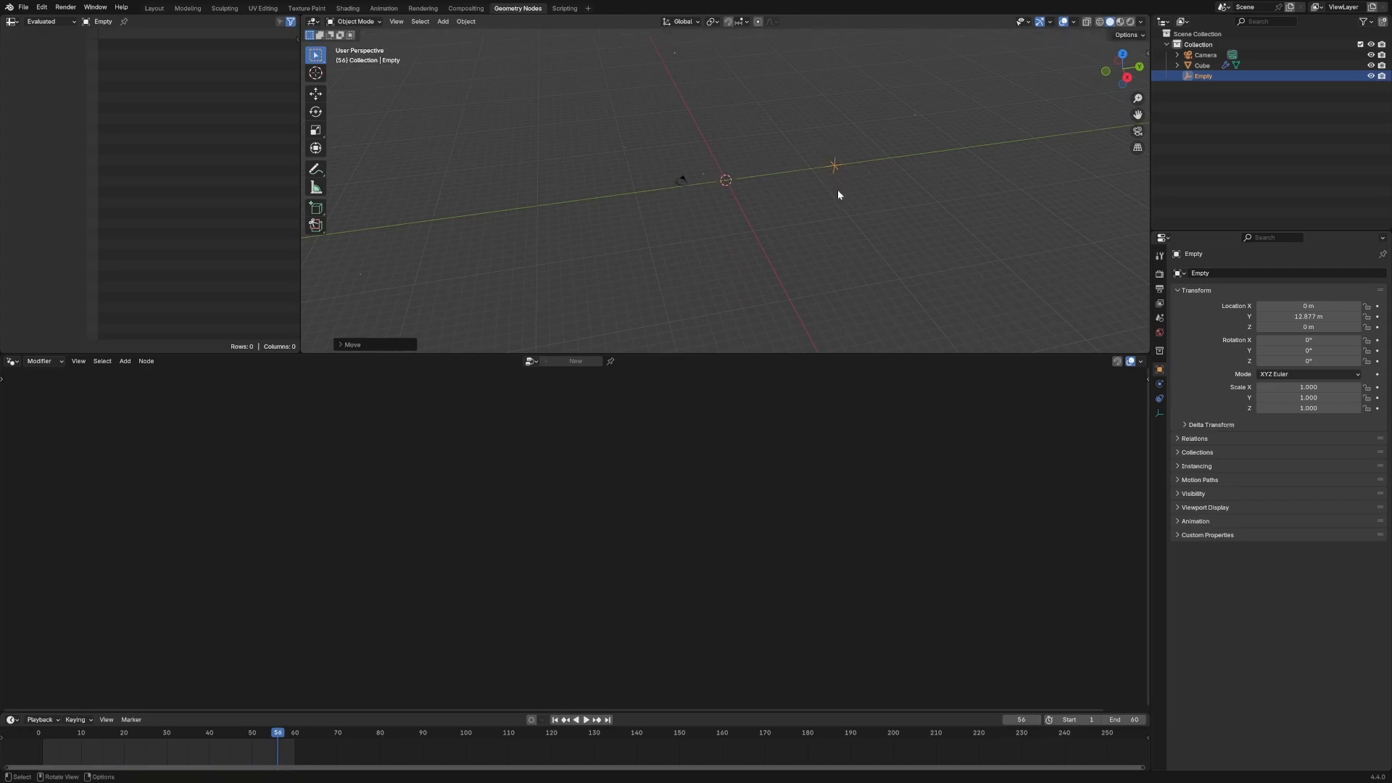
Rename the empty as target empty.
{"action": "left_click", "coordinate": [1204, 82]}
{"action": "double_click", "coordinate": [1204, 76]}
{"action": "type", "text": "tar"}
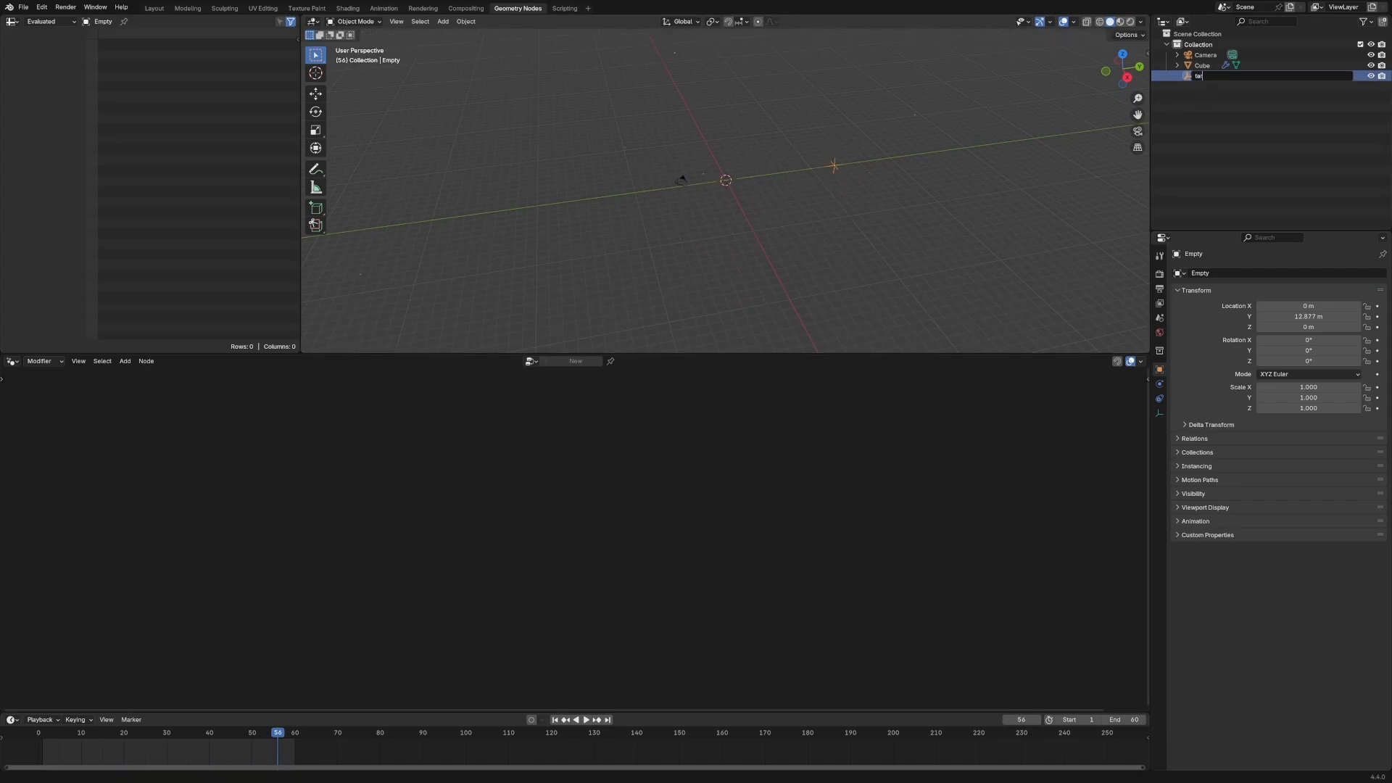
{"action": "type", "text": "get empty"}
{"action": "key", "text": "Return"}
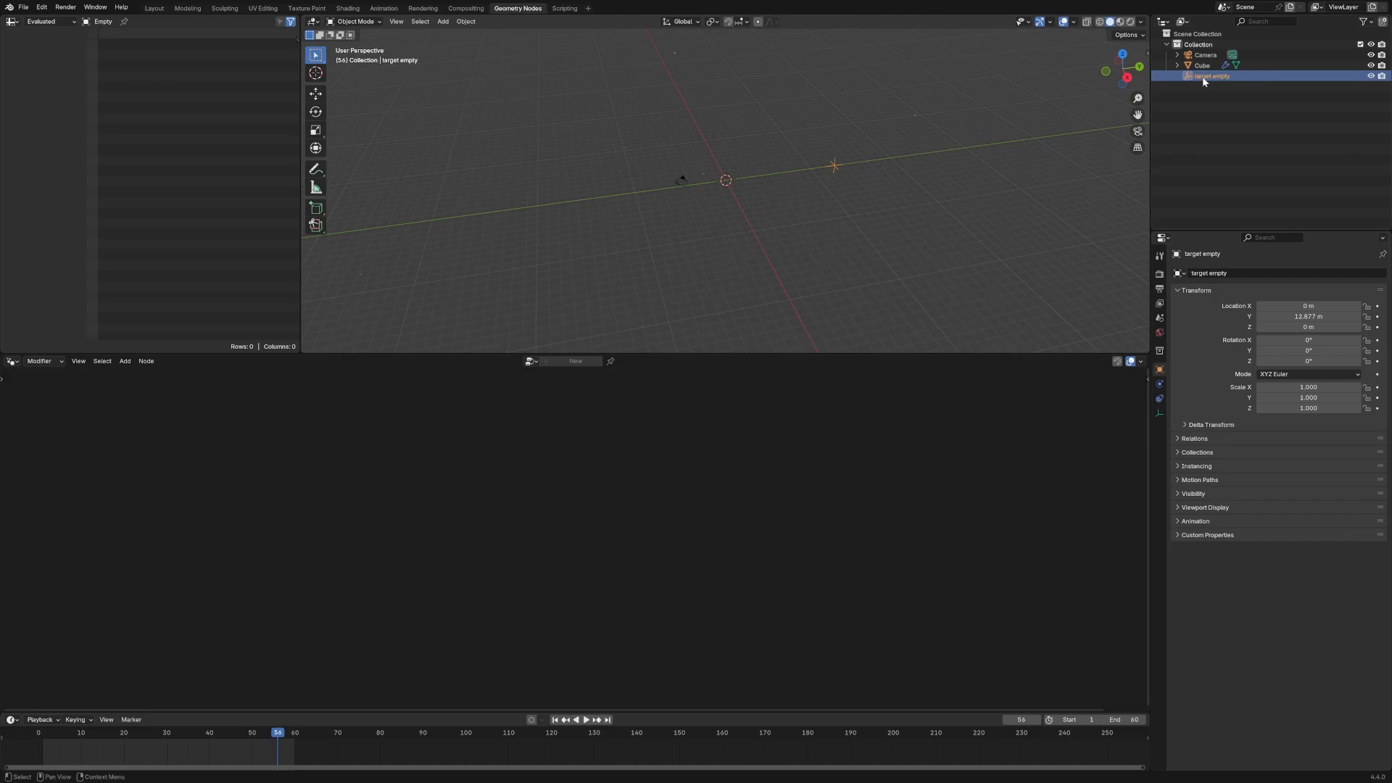
Select the cube and add an Object Info node for target empty below the simulation zone, making room around it.
{"action": "left_click", "coordinate": [834, 225]}
{"action": "left_click", "coordinate": [1209, 66]}
{"action": "left_click_drag", "start_coordinate": [929, 230], "coordinate": [466, 544]}
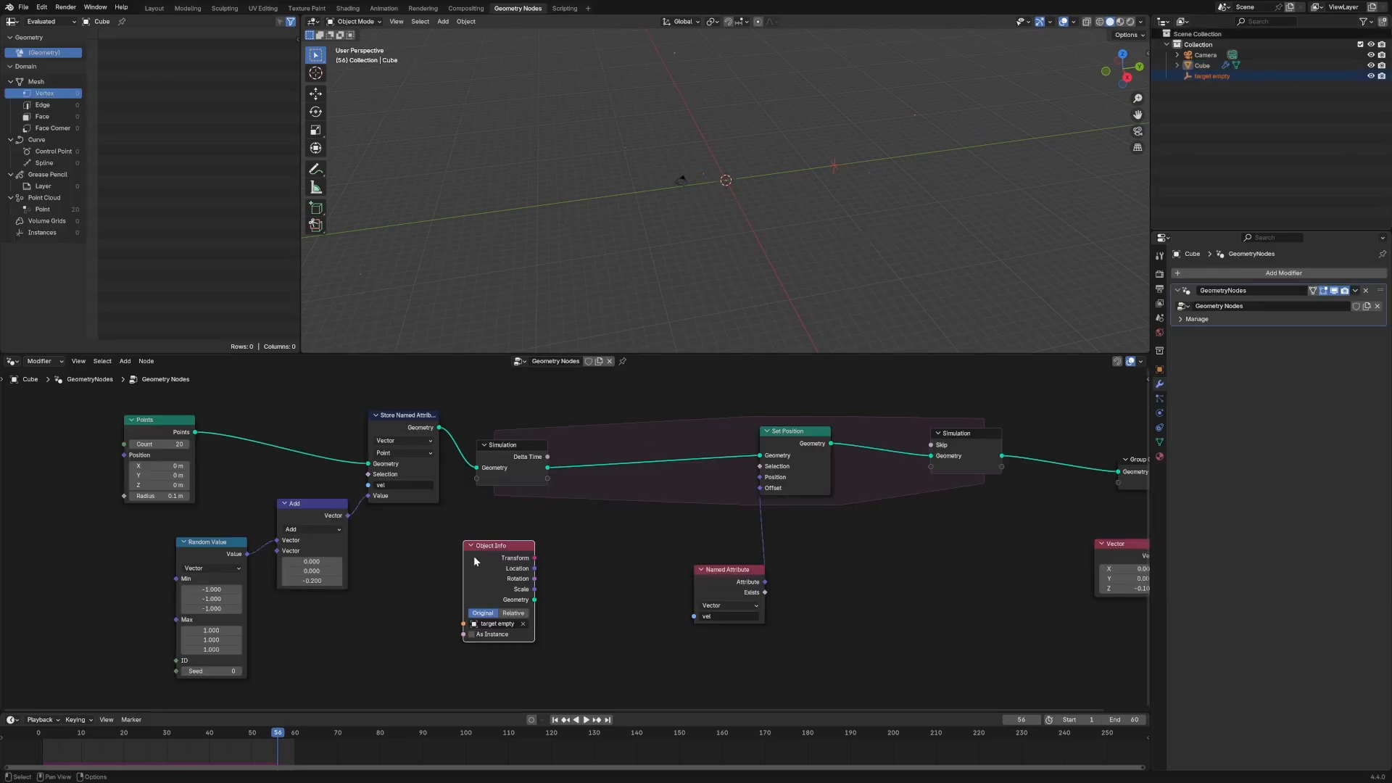
{"action": "left_click_drag", "start_coordinate": [719, 576], "coordinate": [763, 587]}
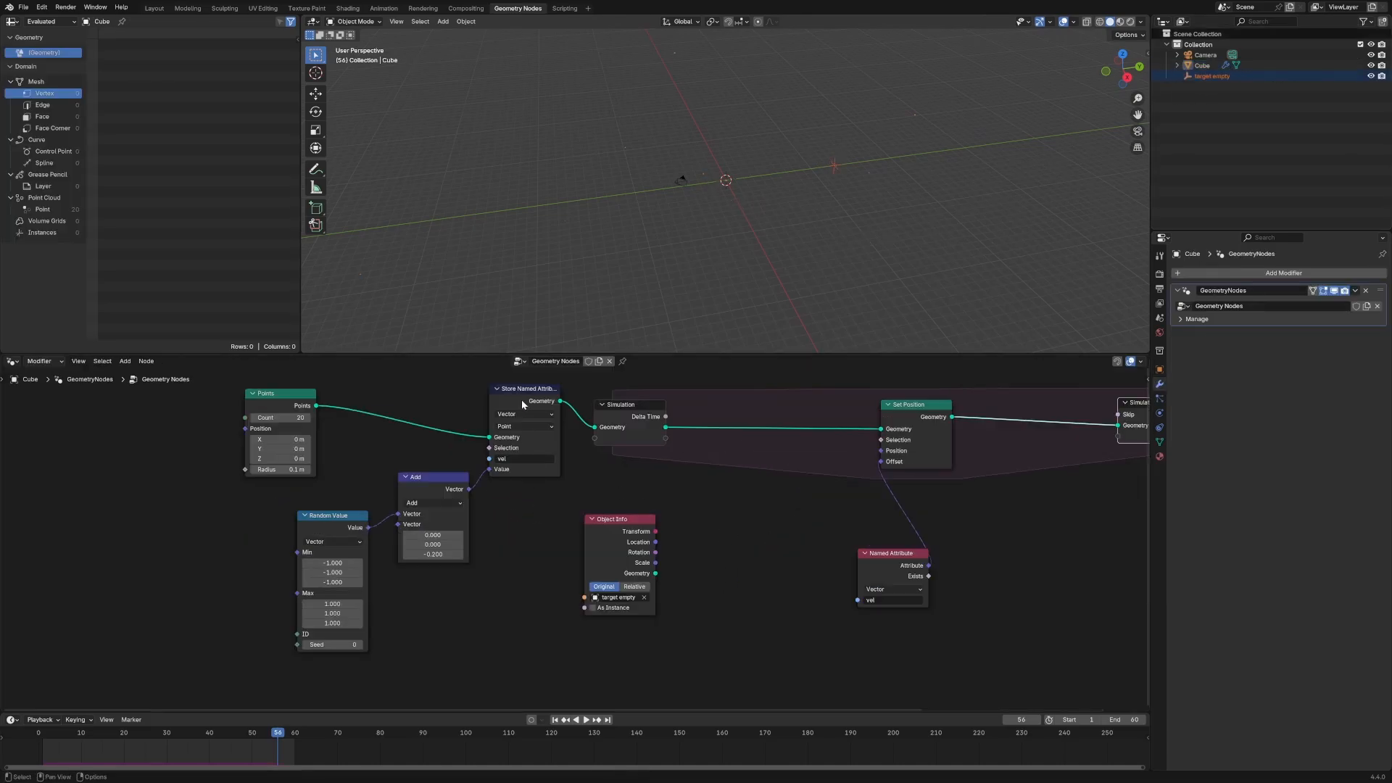
{"action": "left_click_drag", "start_coordinate": [617, 519], "coordinate": [580, 521]}
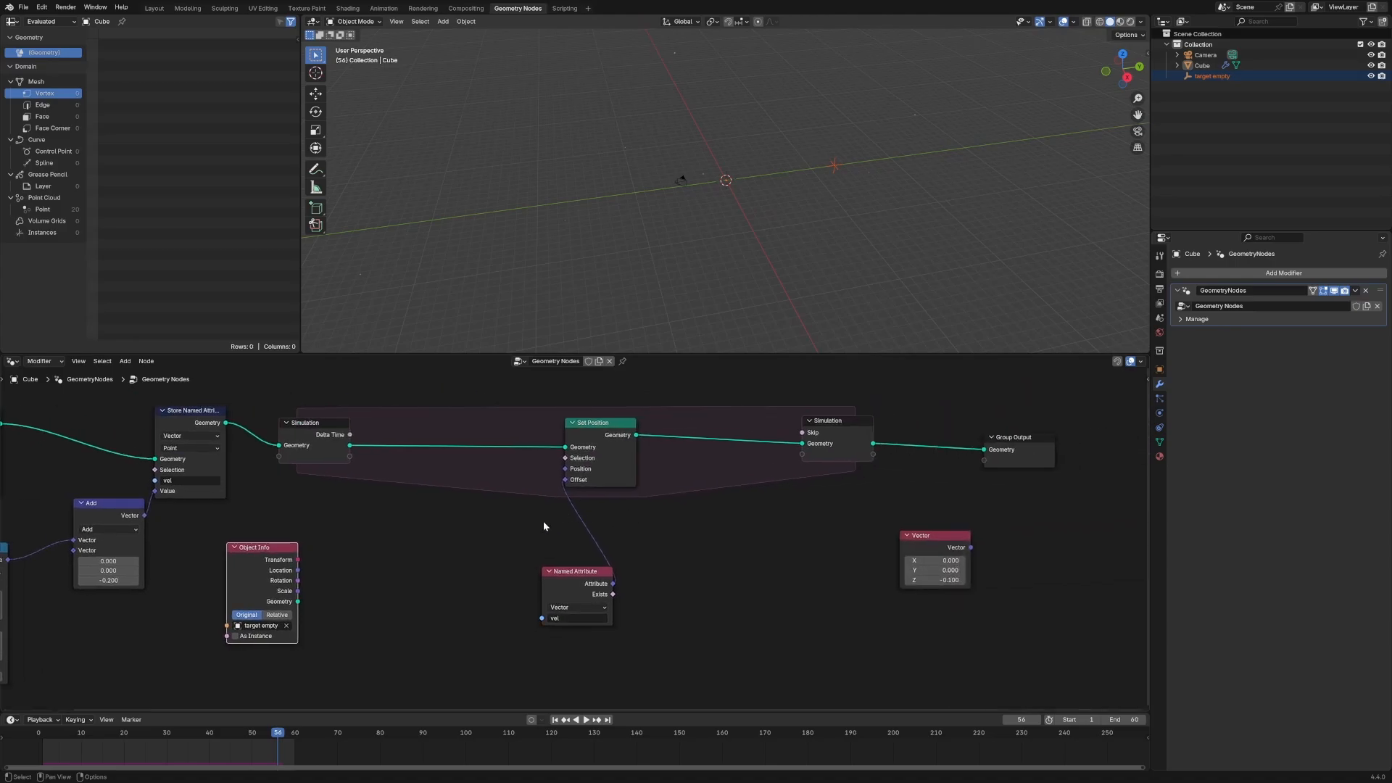
{"action": "middle_click_drag", "start_coordinate": [544, 526], "coordinate": [612, 521]}
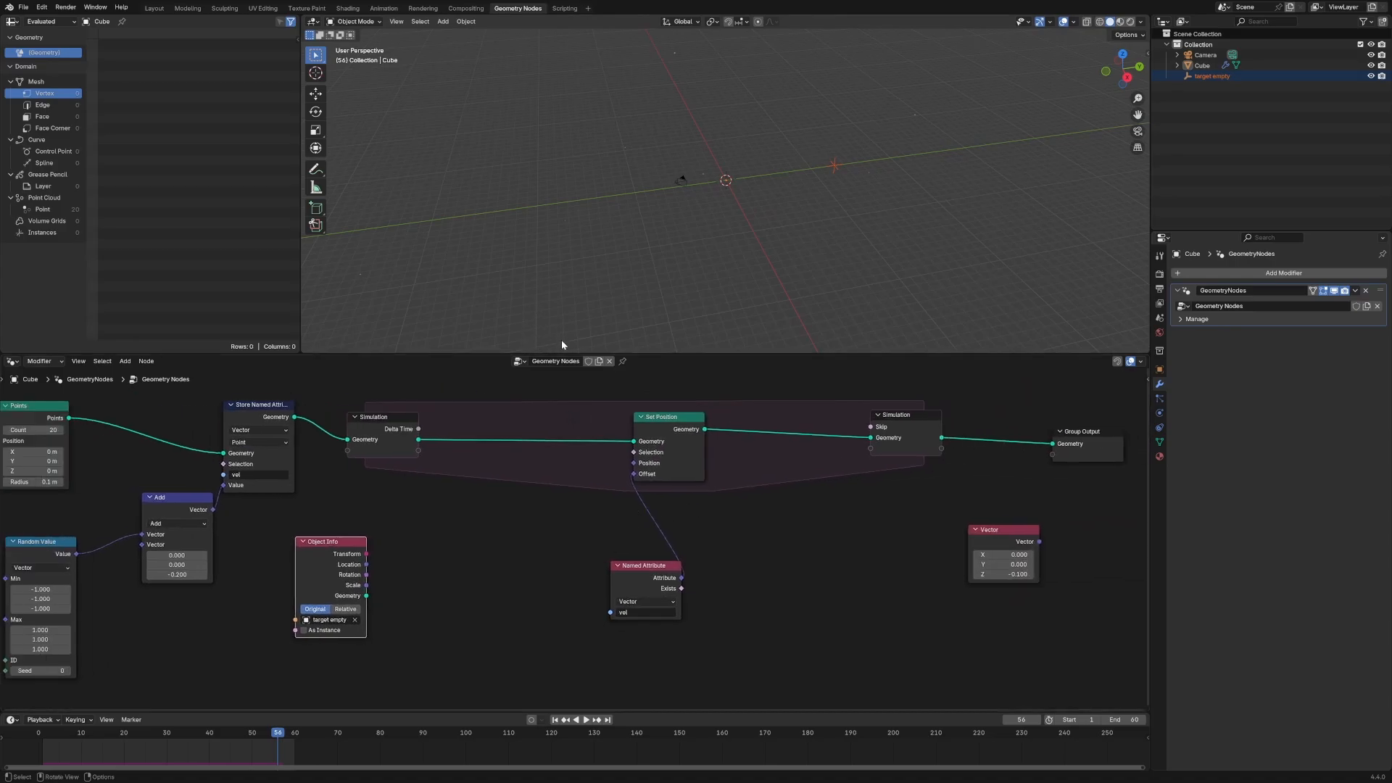
Annotate the viewport with an upward arrow, a horizontal arrow, and a diagonal arrow between points marked at their tips.
{"action": "left_click_drag", "start_coordinate": [605, 318], "coordinate": [599, 204]}
{"action": "mouse_move", "coordinate": [576, 243]}
{"action": "left_mouse_down"}
{"action": "mouse_move", "coordinate": [593, 217]}
{"action": "mouse_move", "coordinate": [613, 234]}
{"action": "left_mouse_up"}
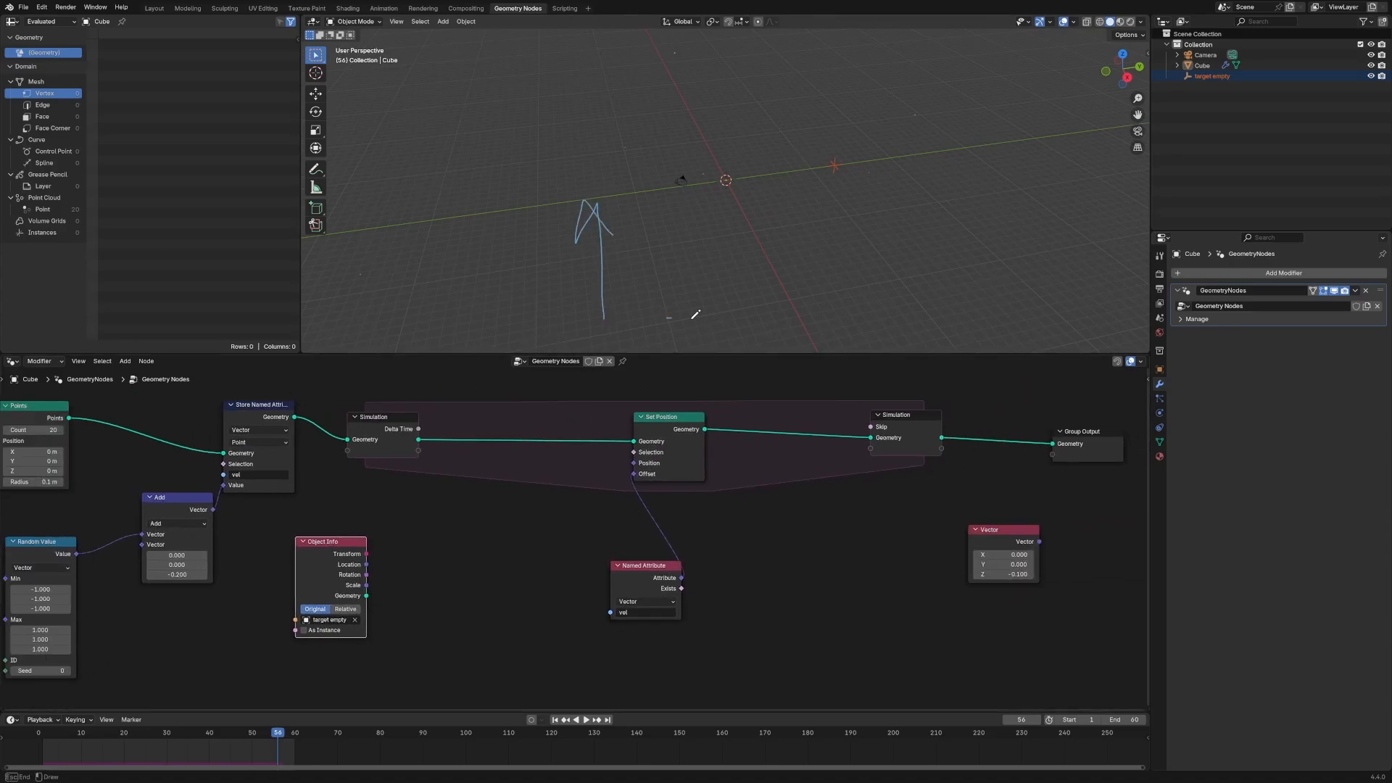
{"action": "left_click_drag", "start_coordinate": [667, 318], "coordinate": [782, 317]}
{"action": "mouse_move", "coordinate": [754, 308]}
{"action": "left_mouse_down"}
{"action": "mouse_move", "coordinate": [811, 313]}
{"action": "mouse_move", "coordinate": [774, 337]}
{"action": "left_mouse_up"}
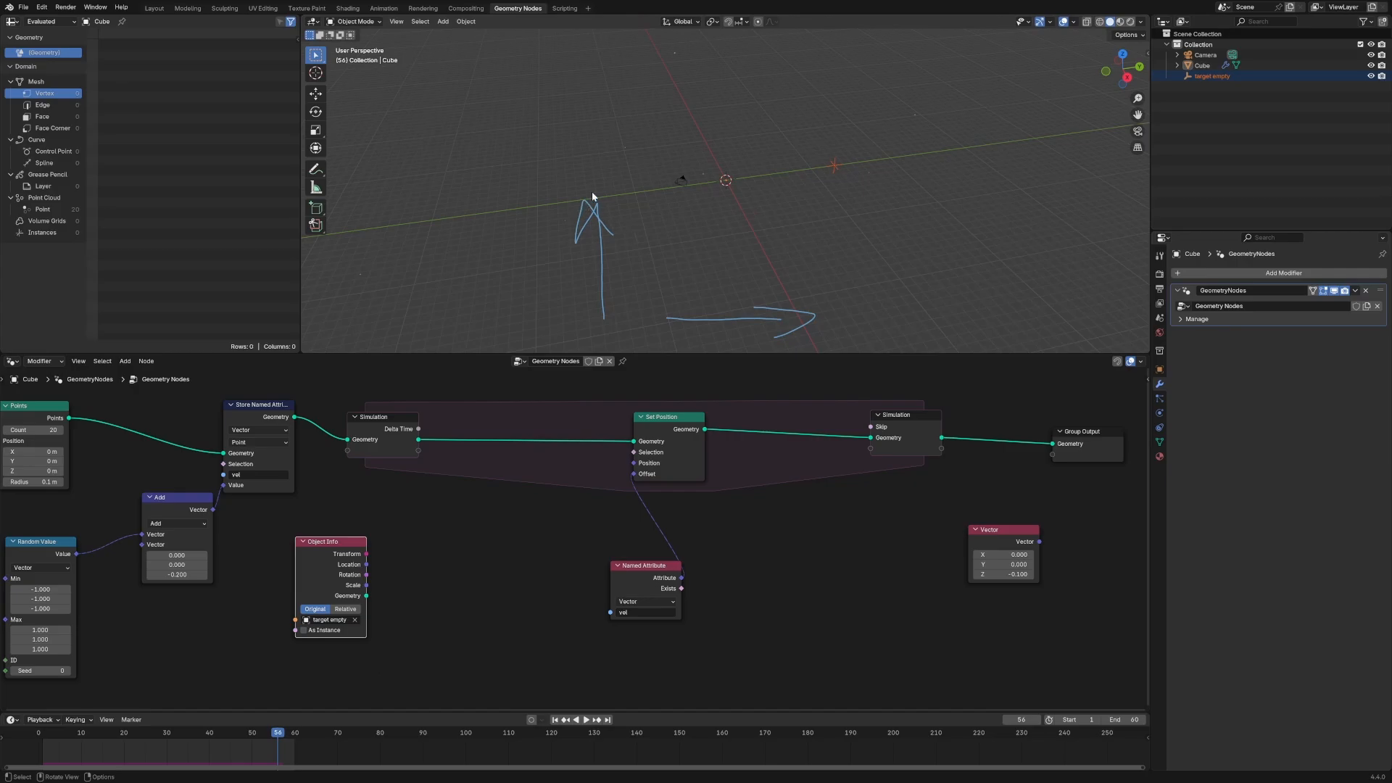
{"action": "left_click_drag", "start_coordinate": [591, 193], "coordinate": [598, 191]}
{"action": "left_click_drag", "start_coordinate": [834, 308], "coordinate": [839, 307]}
{"action": "mouse_move", "coordinate": [620, 201]}
{"action": "left_mouse_down"}
{"action": "mouse_move", "coordinate": [830, 291]}
{"action": "mouse_move", "coordinate": [789, 301]}
{"action": "left_mouse_up"}
Handwrite labels beside the annotated arrows, including A and B, and draw a longer diagonal arrow above the first one.
{"action": "left_click_drag", "start_coordinate": [522, 285], "coordinate": [560, 276]}
{"action": "left_click_drag", "start_coordinate": [587, 259], "coordinate": [587, 284]}
{"action": "left_click_drag", "start_coordinate": [738, 321], "coordinate": [722, 340]}
{"action": "left_click_drag", "start_coordinate": [756, 340], "coordinate": [766, 346]}
{"action": "left_click_drag", "start_coordinate": [791, 336], "coordinate": [801, 350]}
{"action": "left_click_drag", "start_coordinate": [836, 332], "coordinate": [847, 353]}
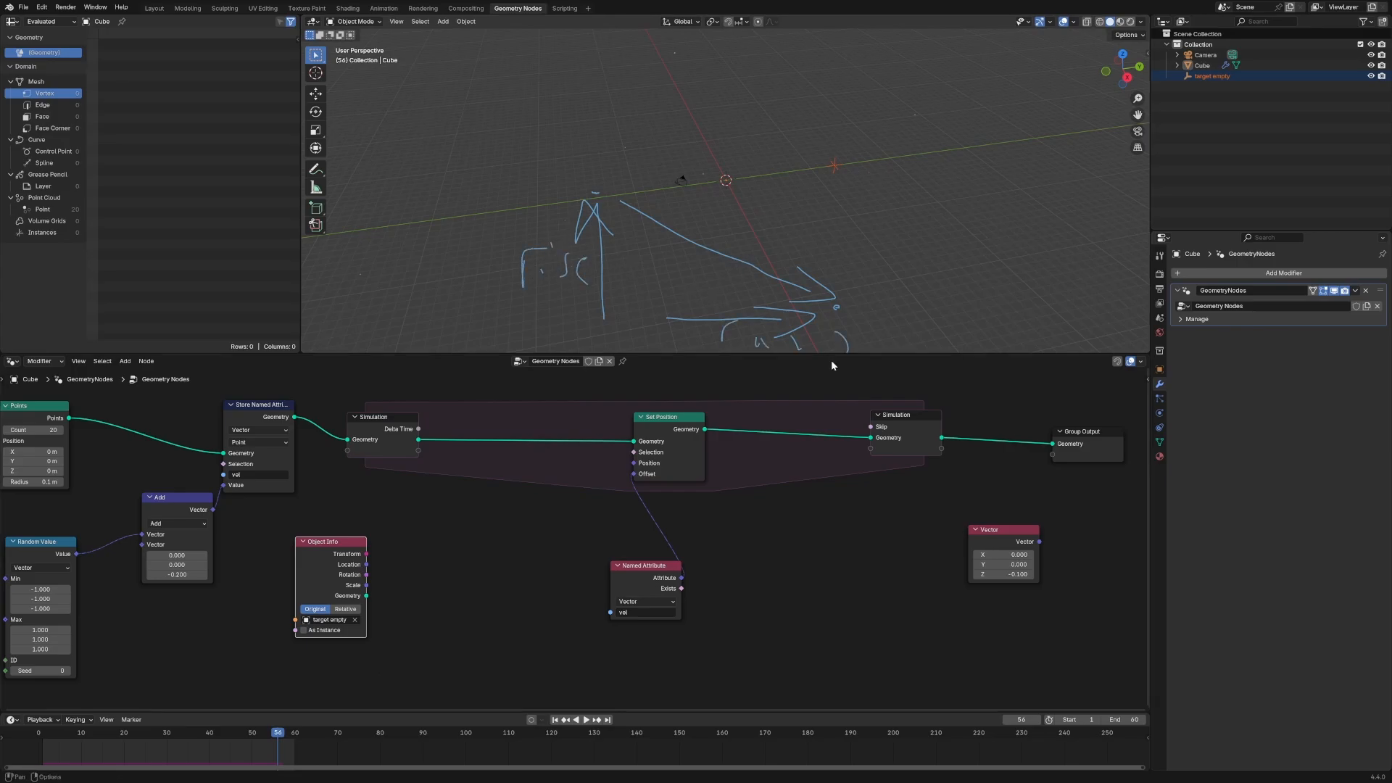
{"action": "left_click_drag", "start_coordinate": [514, 248], "coordinate": [540, 230]}
{"action": "key", "text": "Escape"}
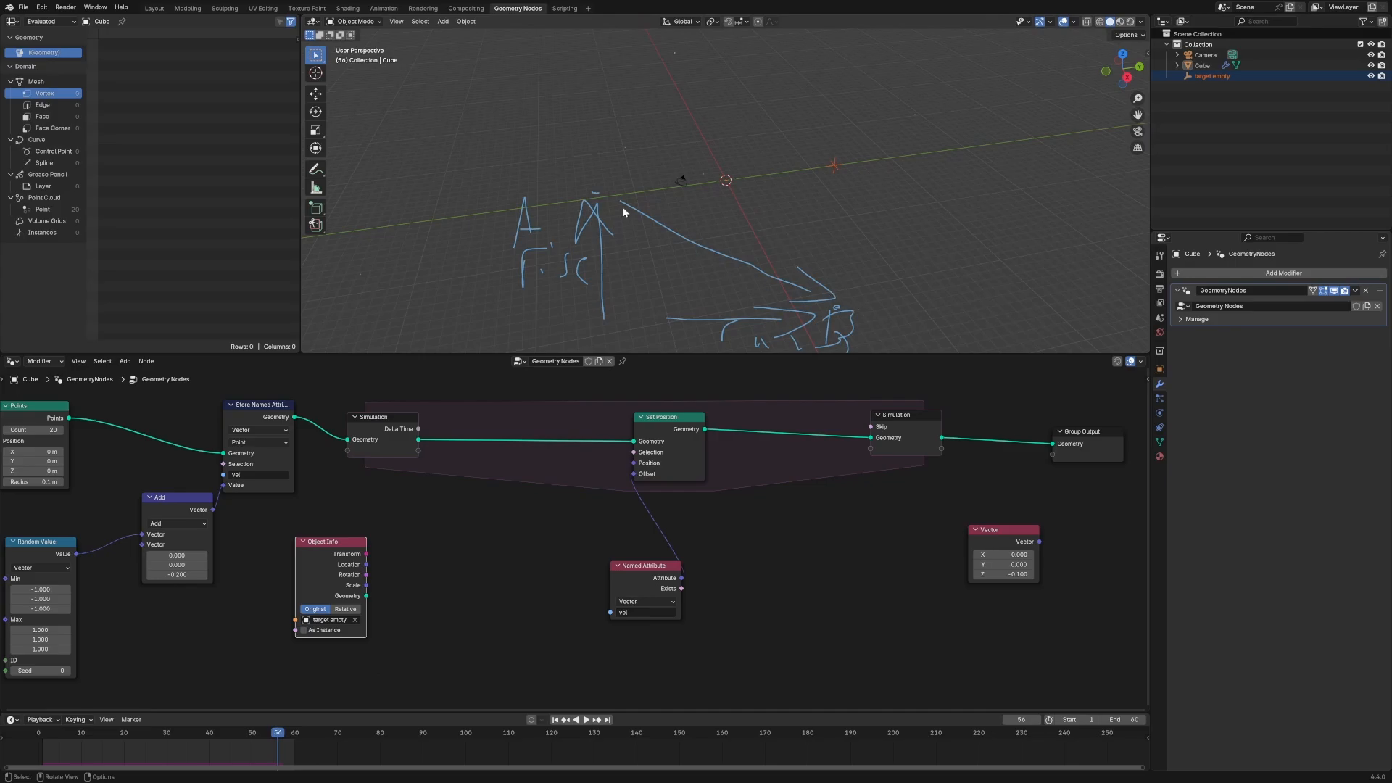
{"action": "mouse_move", "coordinate": [605, 177]}
{"action": "left_mouse_down"}
{"action": "mouse_move", "coordinate": [953, 293]}
{"action": "mouse_move", "coordinate": [860, 306]}
{"action": "left_mouse_up"}
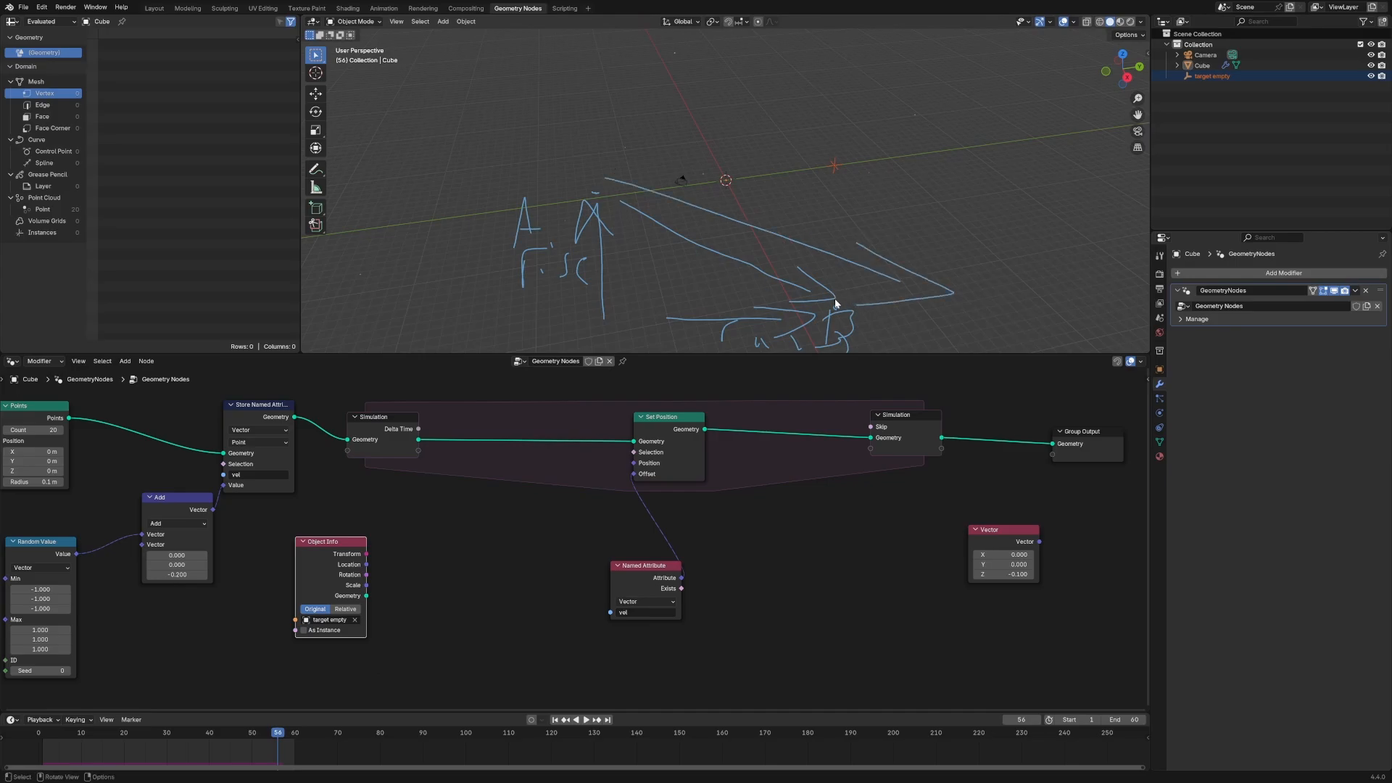
Erase all the annotations from the viewport.
{"action": "mouse_move", "coordinate": [737, 319]}
{"action": "right_mouse_down"}
{"action": "mouse_move", "coordinate": [575, 140]}
{"action": "mouse_move", "coordinate": [519, 186]}
{"action": "mouse_move", "coordinate": [622, 319]}
{"action": "mouse_move", "coordinate": [684, 341]}
{"action": "mouse_move", "coordinate": [952, 277]}
{"action": "right_mouse_up"}
{"action": "right_click_drag", "start_coordinate": [774, 197], "coordinate": [718, 296]}
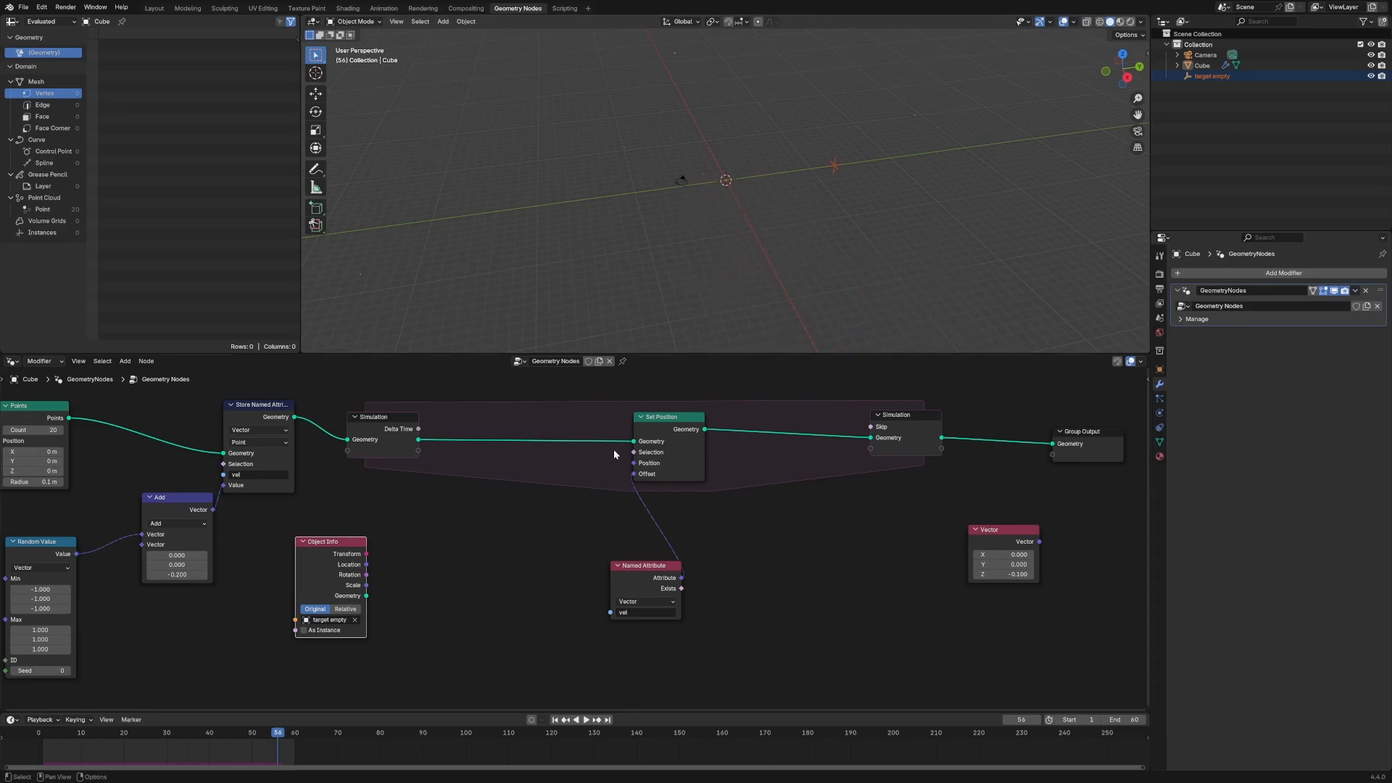
Add a Vector Math node set to Subtract and feed Object Info's Location into it.
{"action": "key", "text": "shift+a"}
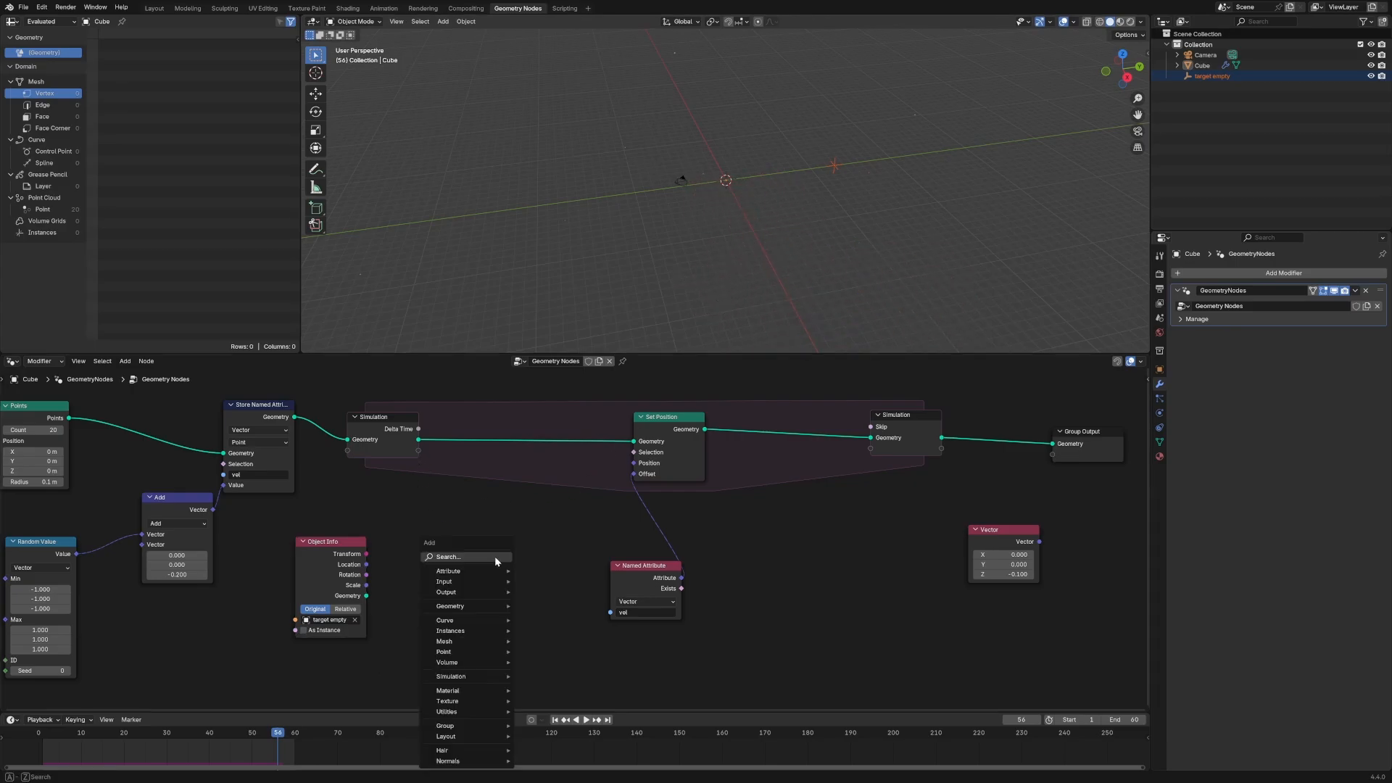
{"action": "left_click", "coordinate": [524, 588]}
{"action": "left_click", "coordinate": [525, 624]}
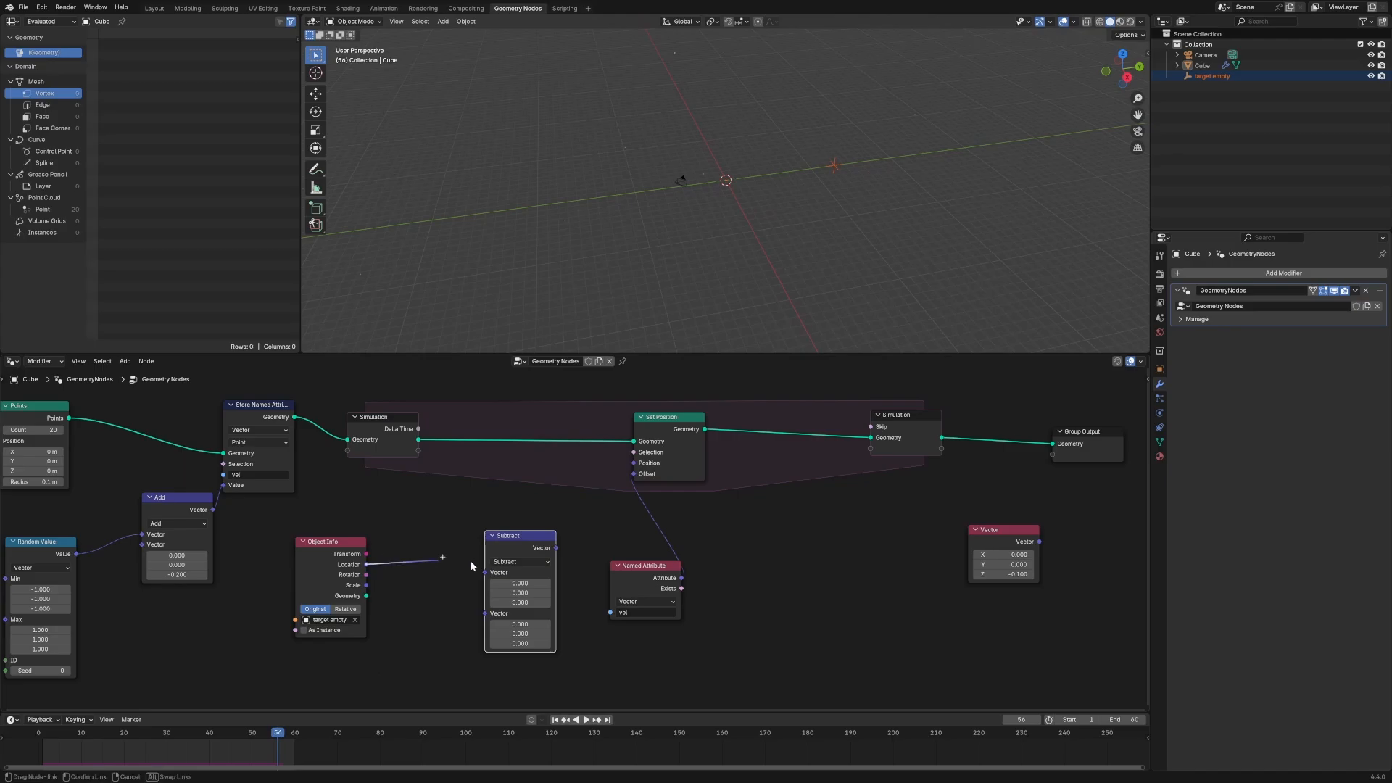
Insert a Capture Attribute node on the geometry link between the simulation input and Set Position.
{"action": "key", "text": "shift+a"}
{"action": "mouse_move", "coordinate": [432, 558]}
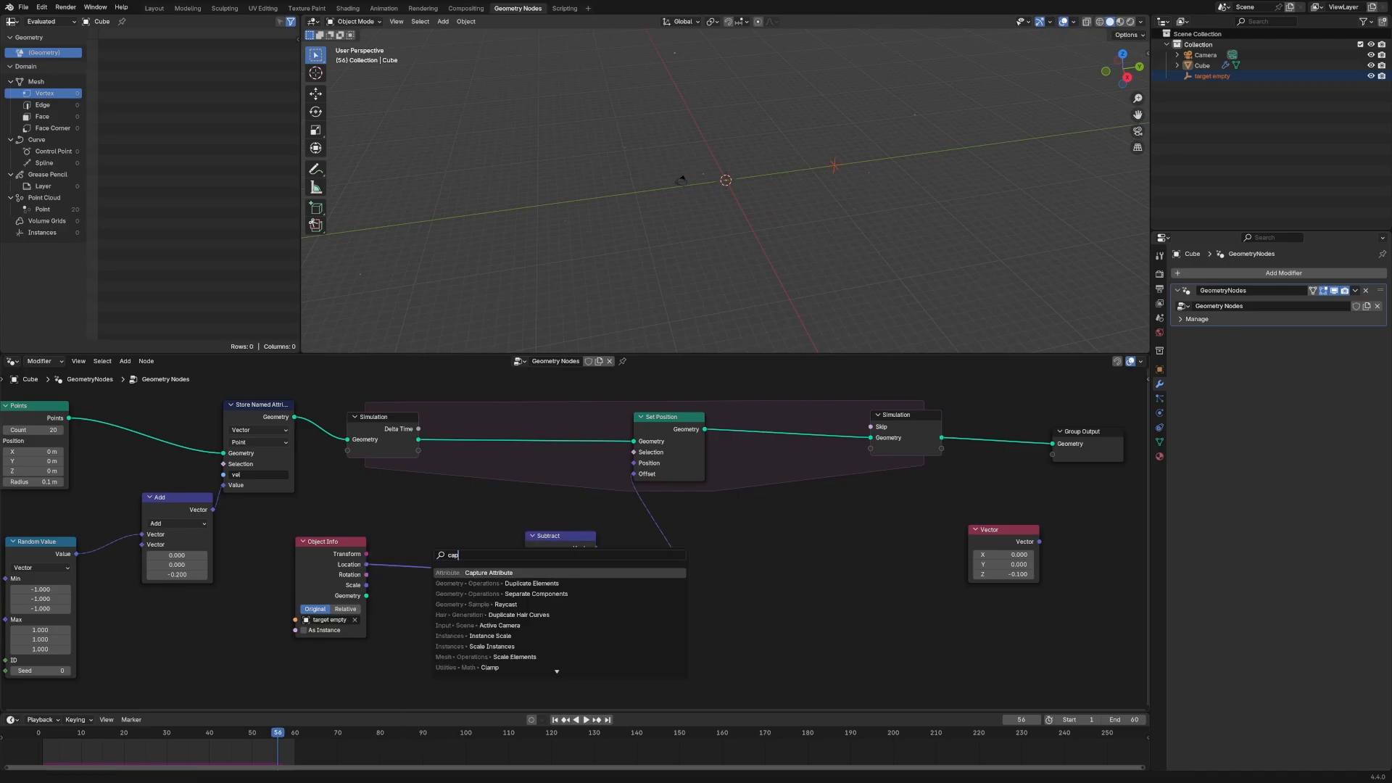
{"action": "left_click", "coordinate": [505, 589]}
{"action": "left_click", "coordinate": [493, 424]}
Add a Position node, capture it in the Capture Attribute node, and feed the captured Position into Subtract's second vector input.
{"action": "key", "text": "shift+a"}
{"action": "type", "text": "pos"}
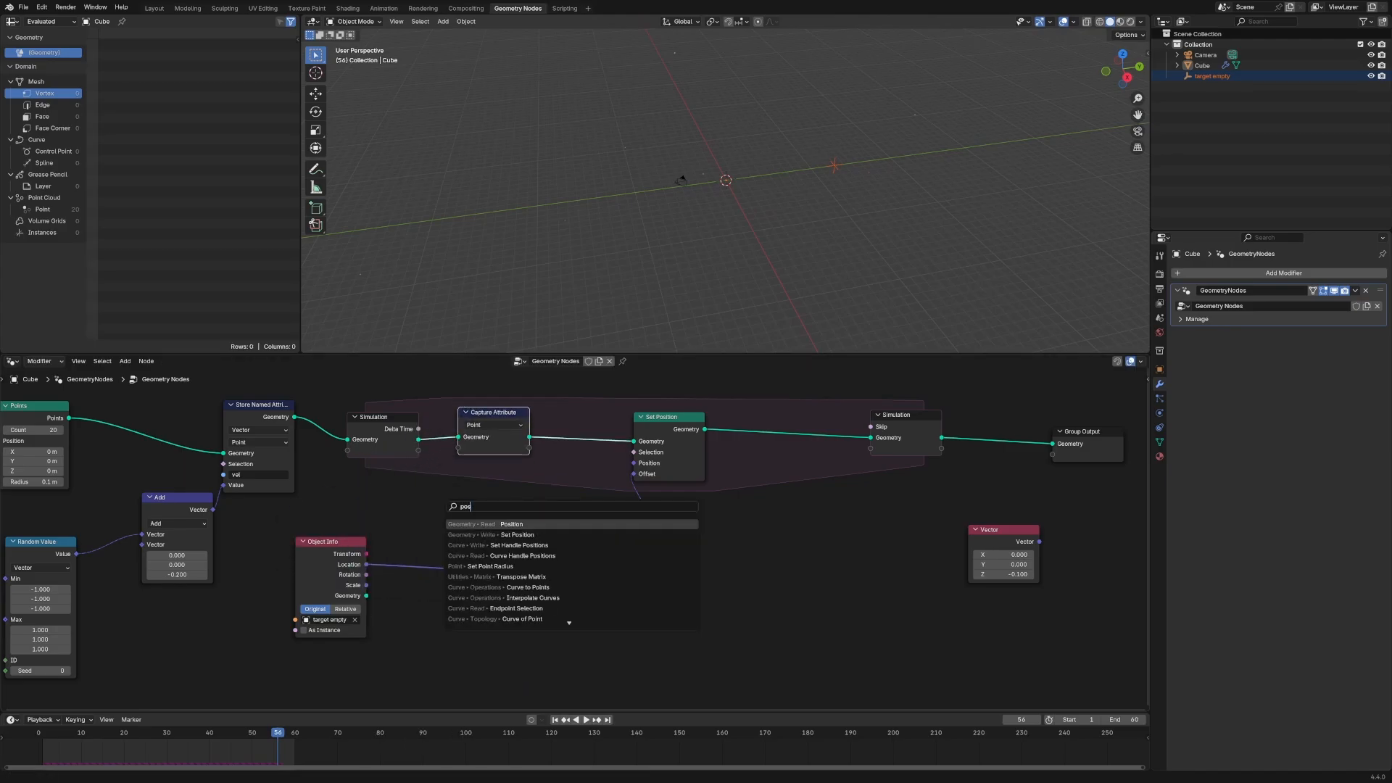
{"action": "key", "text": "Return"}
{"action": "left_click", "coordinate": [444, 506]}
{"action": "left_click_drag", "start_coordinate": [513, 522], "coordinate": [459, 448]}
{"action": "left_click_drag", "start_coordinate": [529, 448], "coordinate": [526, 583]}
Spread out the simulation, Set Position, Named Attribute and output nodes to widen the gap between Capture Attribute and Set Position.
{"action": "left_click_drag", "start_coordinate": [649, 561], "coordinate": [714, 536]}
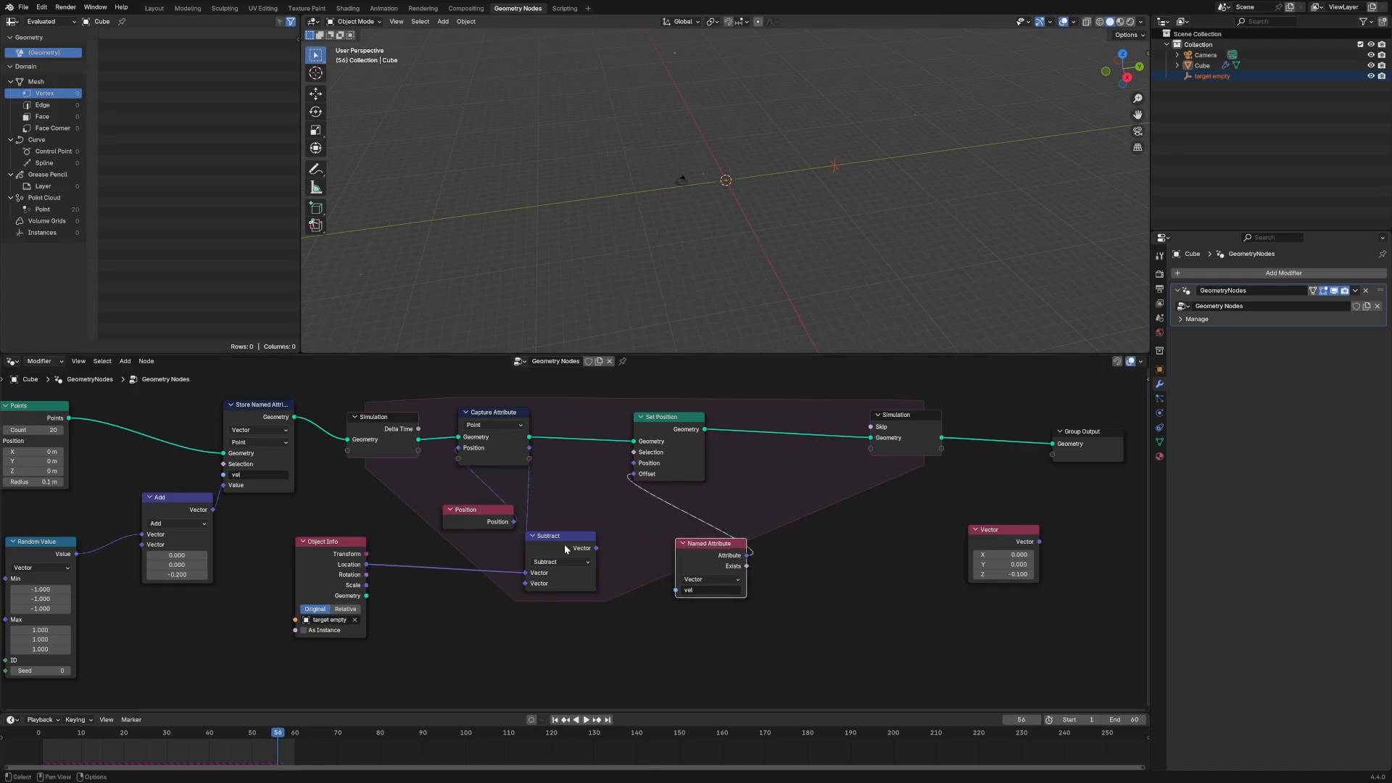
{"action": "left_click_drag", "start_coordinate": [567, 549], "coordinate": [601, 554]}
{"action": "left_click_drag", "start_coordinate": [509, 450], "coordinate": [494, 445]}
{"action": "left_click_drag", "start_coordinate": [387, 443], "coordinate": [369, 434]}
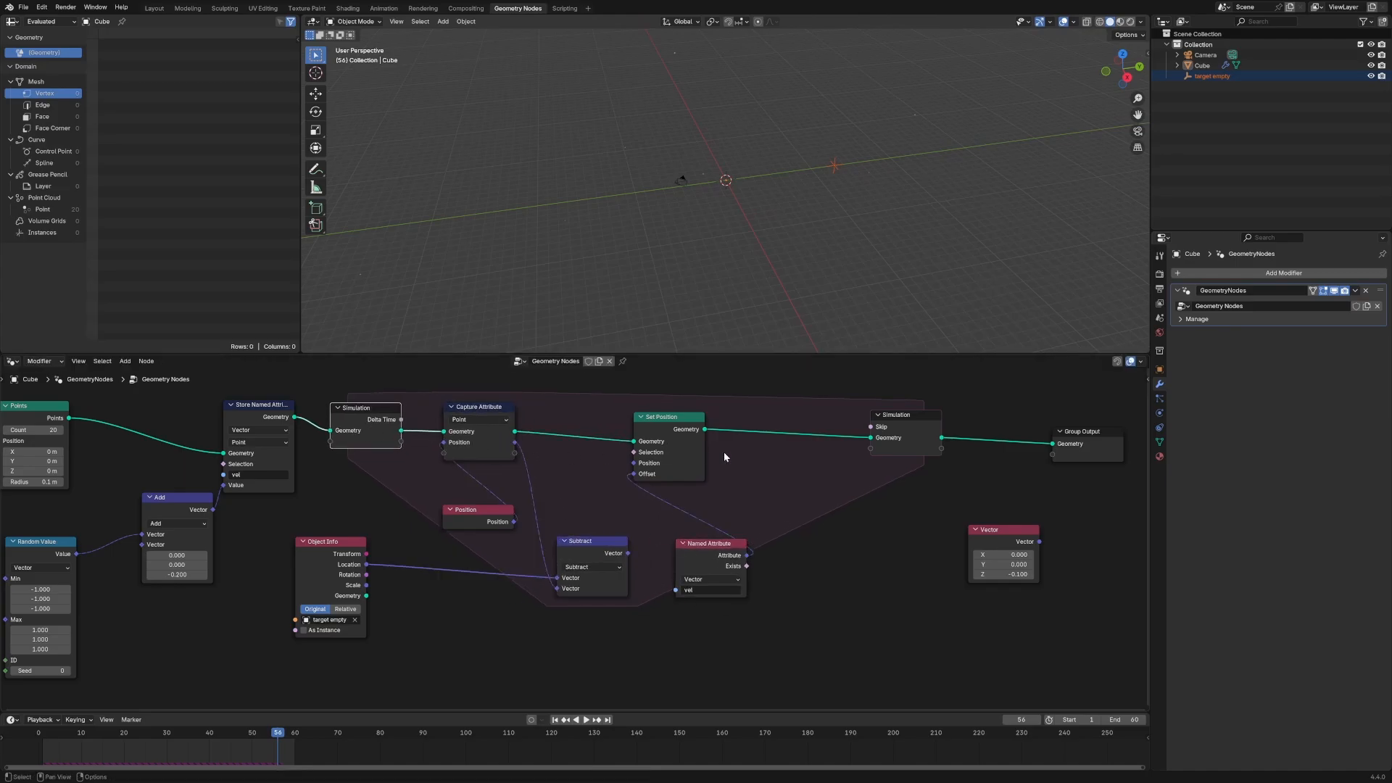
{"action": "left_click_drag", "start_coordinate": [1063, 611], "coordinate": [883, 412]}
{"action": "left_click_drag", "start_coordinate": [890, 417], "coordinate": [942, 410]}
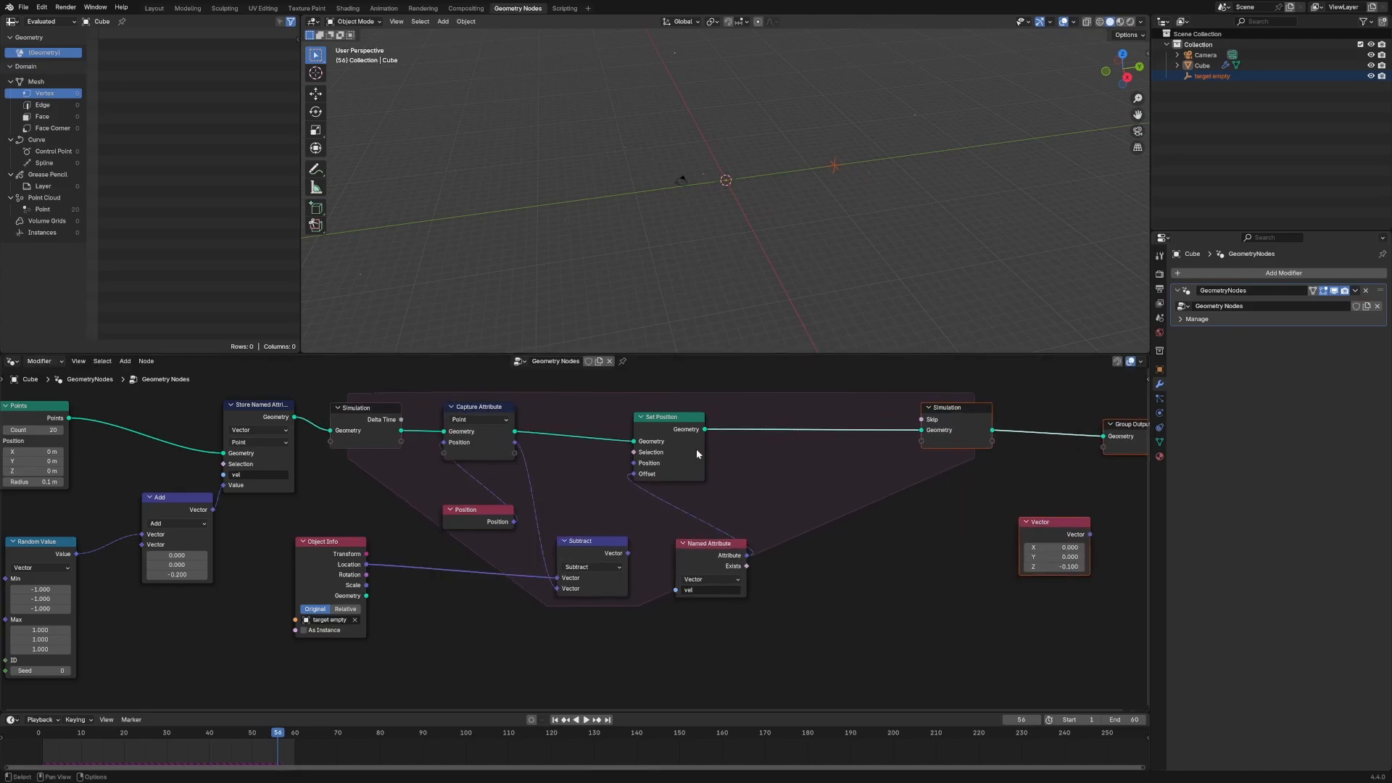
{"action": "left_click_drag", "start_coordinate": [696, 450], "coordinate": [837, 443]}
{"action": "left_click_drag", "start_coordinate": [709, 544], "coordinate": [753, 544]}
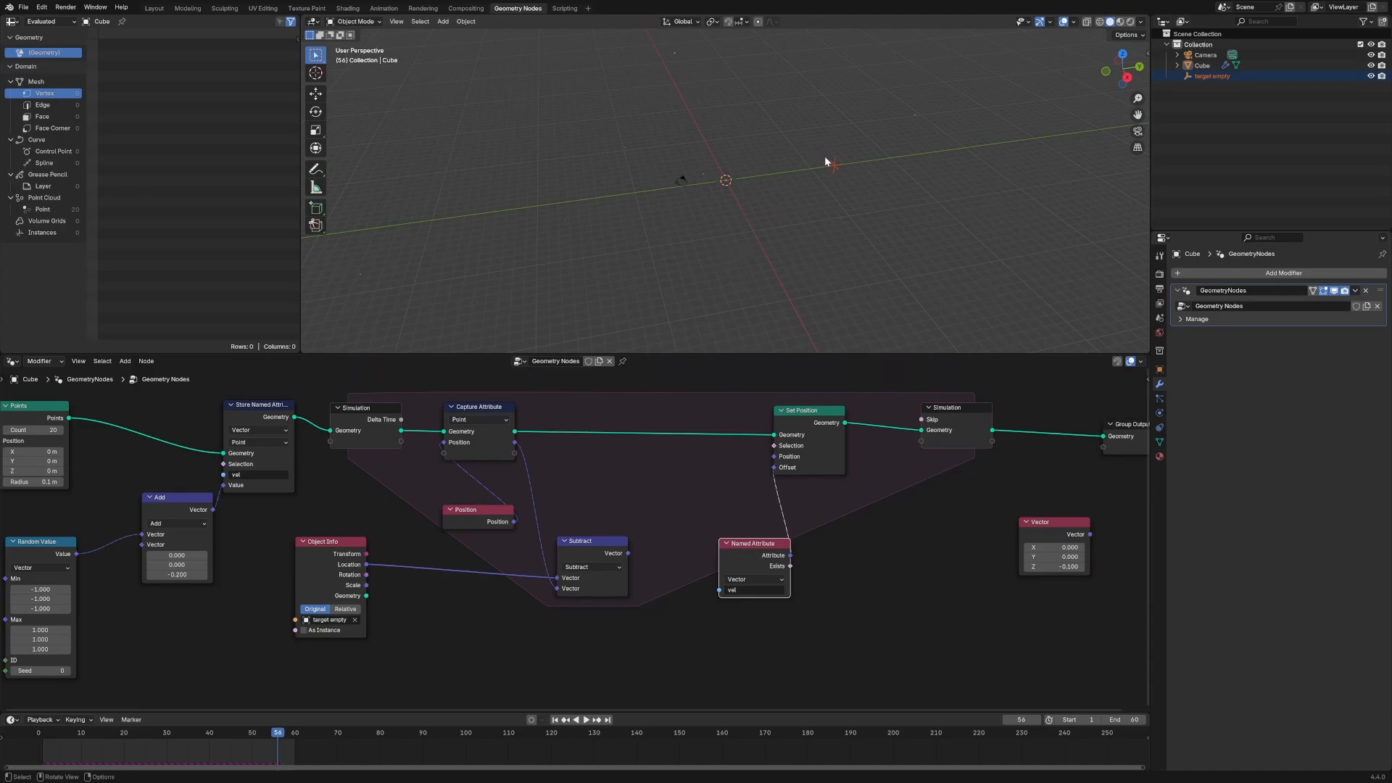
{"action": "left_click_drag", "start_coordinate": [834, 148], "coordinate": [825, 154]}
{"action": "left_click_drag", "start_coordinate": [731, 170], "coordinate": [724, 185]}
{"action": "mouse_move", "coordinate": [731, 177]}
{"action": "left_mouse_down"}
{"action": "mouse_move", "coordinate": [862, 161]}
{"action": "mouse_move", "coordinate": [821, 172]}
{"action": "left_mouse_up"}
{"action": "right_click_drag", "start_coordinate": [728, 179], "coordinate": [735, 175]}
{"action": "mouse_move", "coordinate": [736, 174]}
{"action": "right_mouse_down"}
{"action": "mouse_move", "coordinate": [723, 199]}
{"action": "mouse_move", "coordinate": [847, 139]}
{"action": "mouse_move", "coordinate": [888, 153]}
{"action": "right_mouse_up"}
{"action": "scroll", "coordinate": [755, 190], "scroll_direction": "up", "scroll_amount": 3}
Duplicate the Subtract node, set the copy to Normalize, and feed Subtract's vector output into it.
{"action": "left_click", "coordinate": [613, 545]}
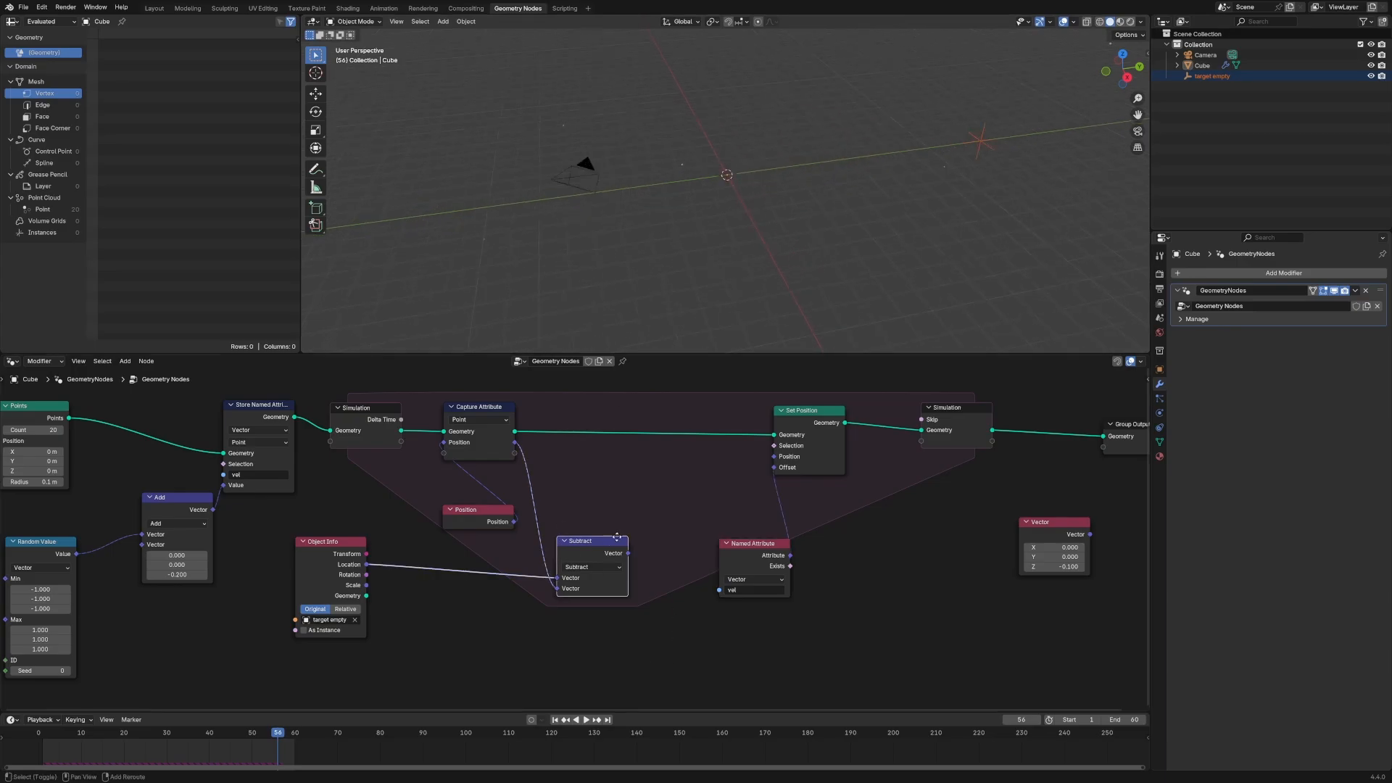
{"action": "key", "text": "shift+d"}
{"action": "left_click", "coordinate": [688, 481]}
{"action": "left_click_drag", "start_coordinate": [753, 544], "coordinate": [835, 547]}
{"action": "left_click", "coordinate": [668, 503]}
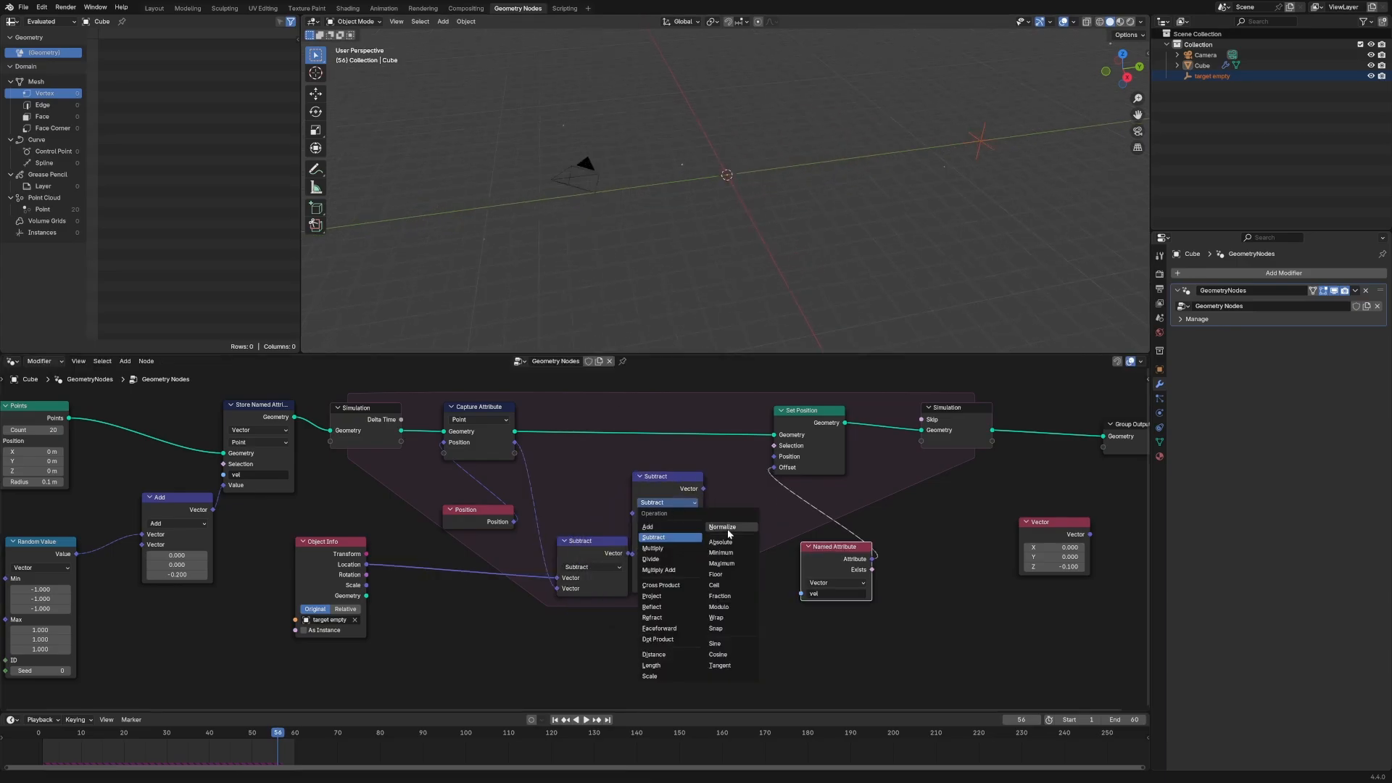
{"action": "left_click", "coordinate": [729, 528]}
{"action": "left_click_drag", "start_coordinate": [680, 482], "coordinate": [707, 482]}
{"action": "left_click_drag", "start_coordinate": [628, 553], "coordinate": [659, 515]}
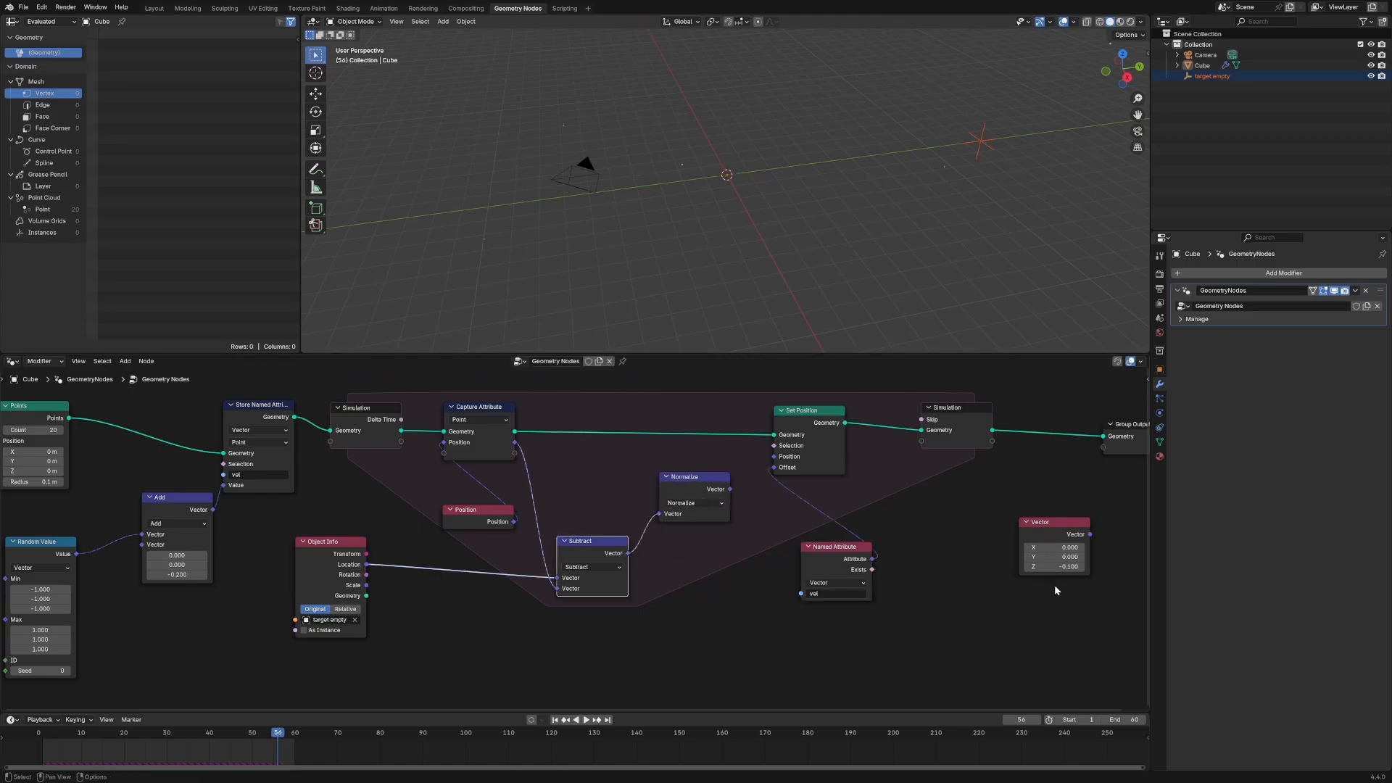
Move Set Position, the simulation output, Group Output, Vector and Named Attribute nodes farther from the Normalize node.
{"action": "left_click_drag", "start_coordinate": [1090, 626], "coordinate": [784, 417]}
{"action": "left_click_drag", "start_coordinate": [805, 411], "coordinate": [870, 412]}
{"action": "middle_click_drag", "start_coordinate": [1088, 483], "coordinate": [803, 536]}
{"action": "left_click_drag", "start_coordinate": [858, 506], "coordinate": [989, 481]}
{"action": "left_click_drag", "start_coordinate": [864, 576], "coordinate": [941, 561]}
{"action": "left_click_drag", "start_coordinate": [747, 464], "coordinate": [788, 462]}
{"action": "left_click_drag", "start_coordinate": [633, 602], "coordinate": [601, 595]}
Feed the Normalize vector into Set Position's Offset in place of the Named Attribute.
{"action": "left_click_drag", "start_coordinate": [431, 541], "coordinate": [458, 549]}
{"action": "left_click_drag", "start_coordinate": [620, 498], "coordinate": [660, 510]}
{"action": "left_click", "coordinate": [660, 518]}
{"action": "left_click_drag", "start_coordinate": [473, 552], "coordinate": [612, 505]}
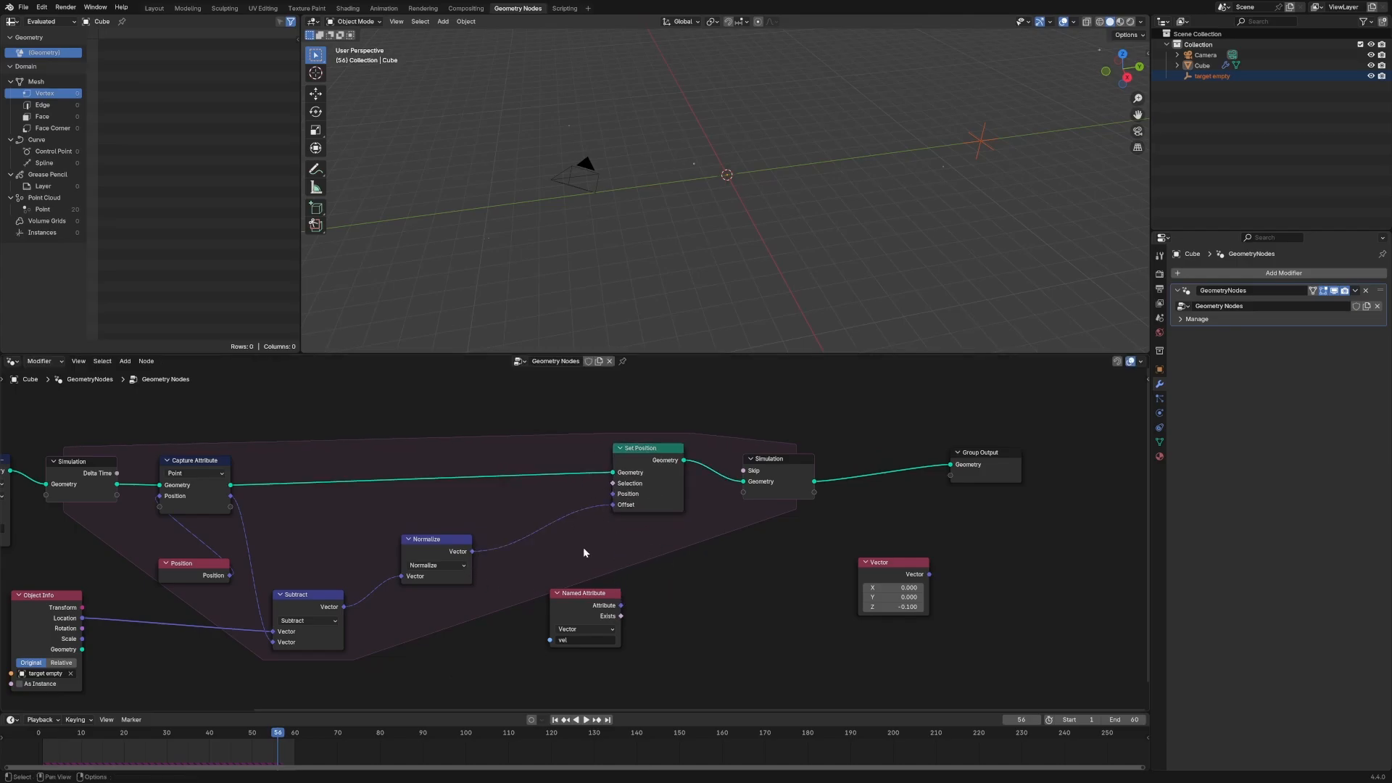
Play the simulation from frame 1 and examine how the points move relative to the target empty.
{"action": "left_click_drag", "start_coordinate": [284, 740], "coordinate": [42, 734]}
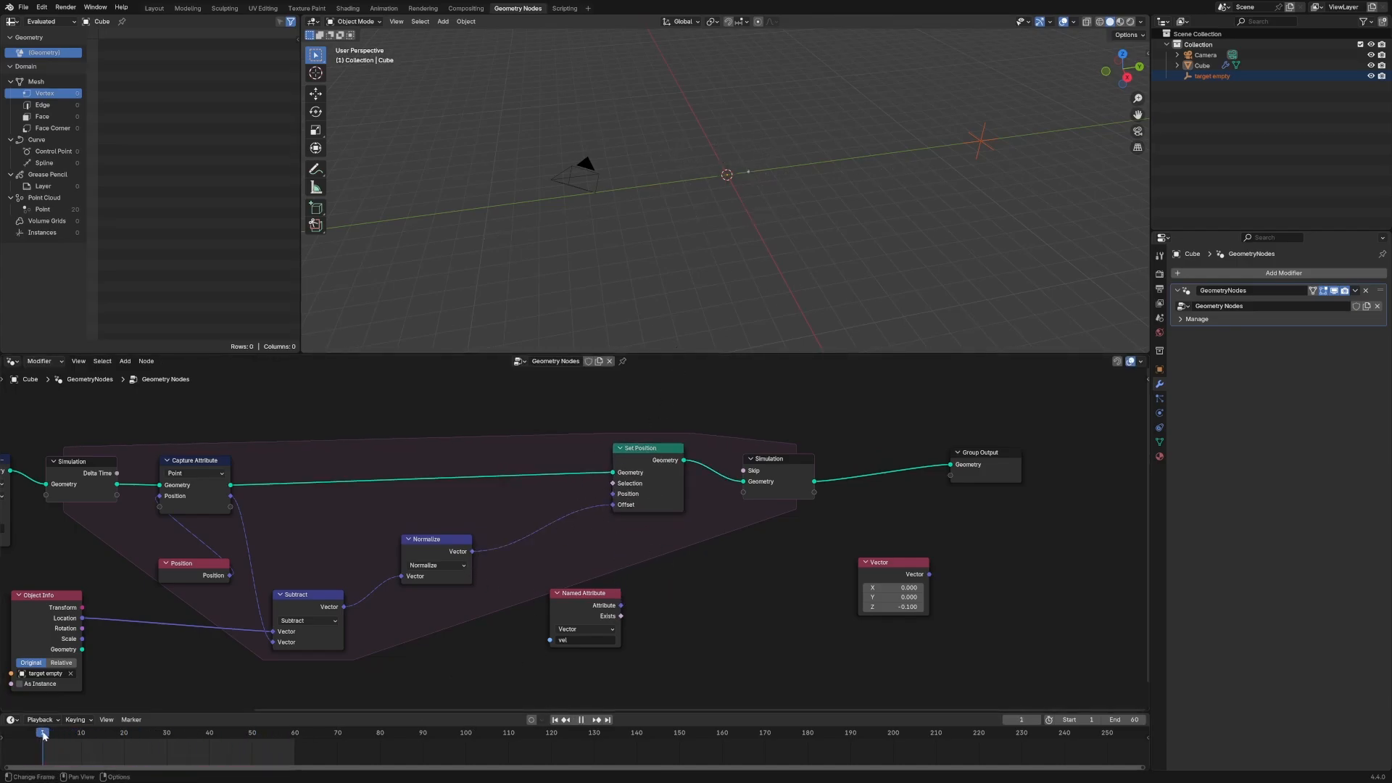
{"action": "key", "text": "space"}
{"action": "left_click_drag", "start_coordinate": [150, 741], "coordinate": [64, 736]}
{"action": "scroll", "coordinate": [833, 149], "scroll_direction": "up", "scroll_amount": 5}
{"action": "middle_click_drag", "start_coordinate": [846, 173], "coordinate": [714, 233], "text": "shift"}
{"action": "key", "text": "space"}
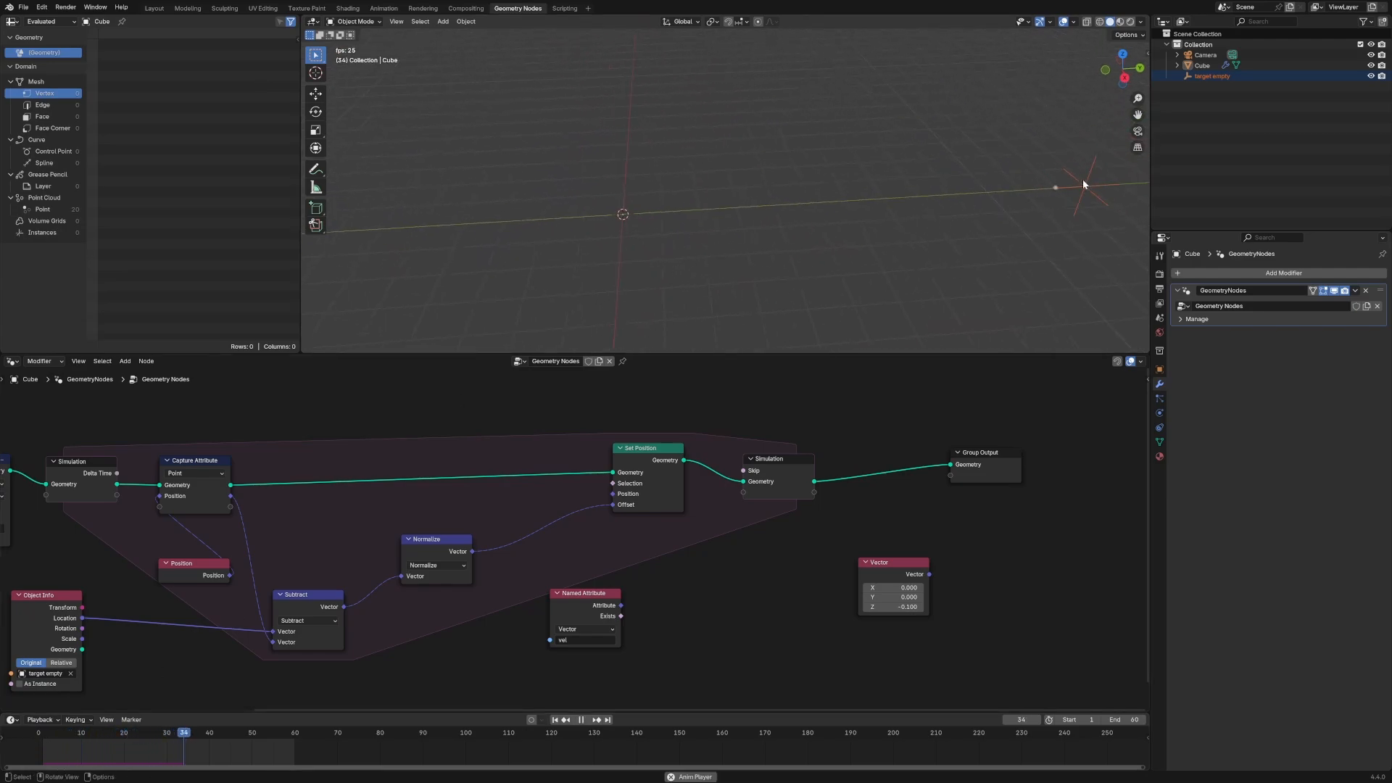
{"action": "key", "text": "space"}
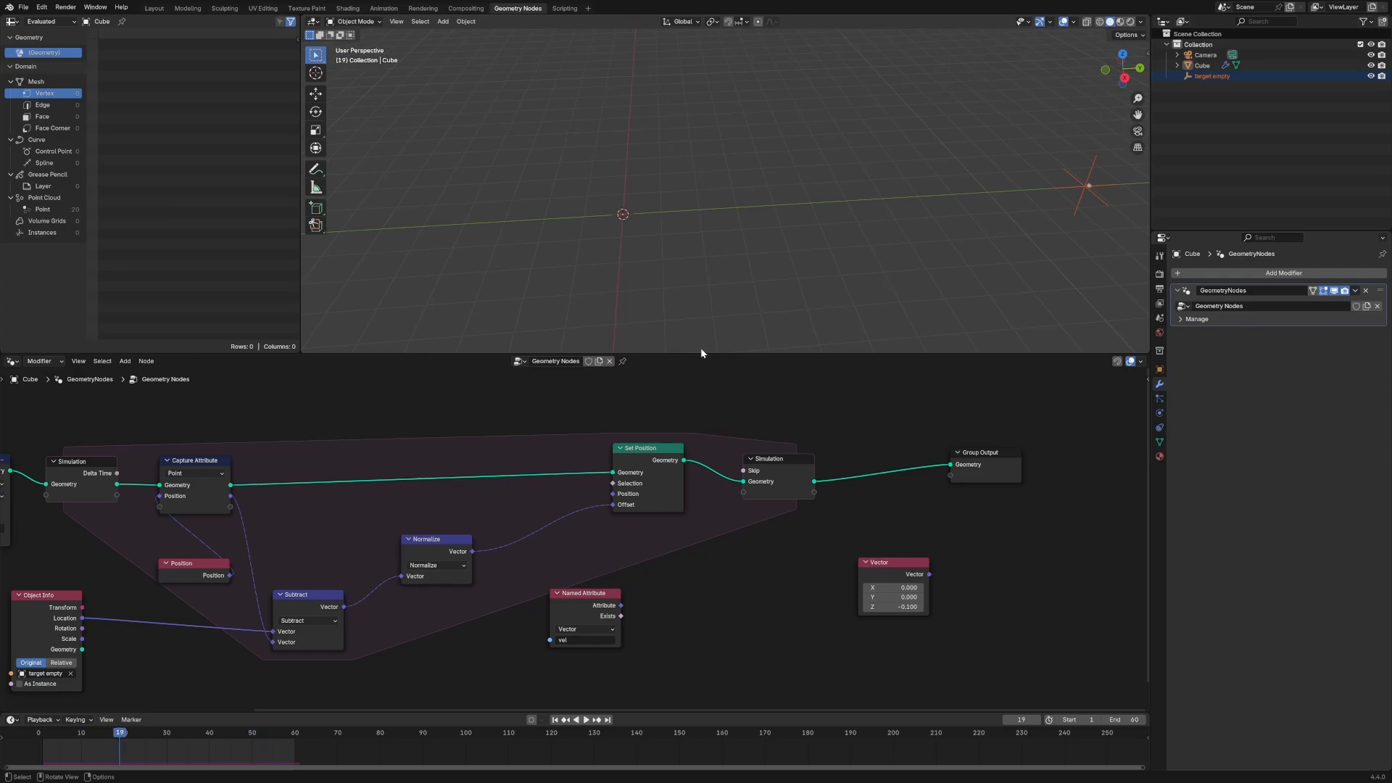
Try swapping Subtract's inputs so the captured Position comes first and Object Info's Location second, and play the simulation.
{"action": "middle_click_drag", "start_coordinate": [462, 596], "coordinate": [646, 478]}
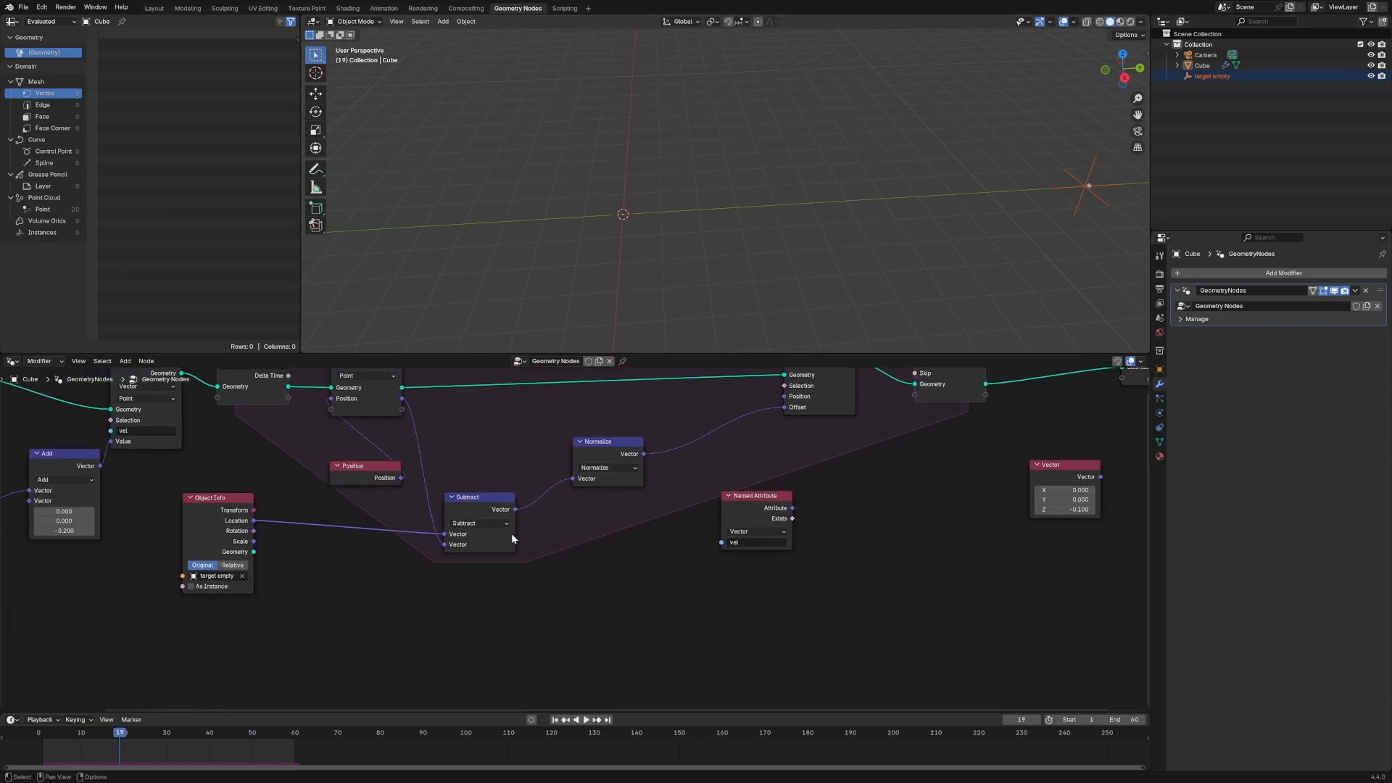
{"action": "left_click_drag", "start_coordinate": [462, 511], "coordinate": [477, 491]}
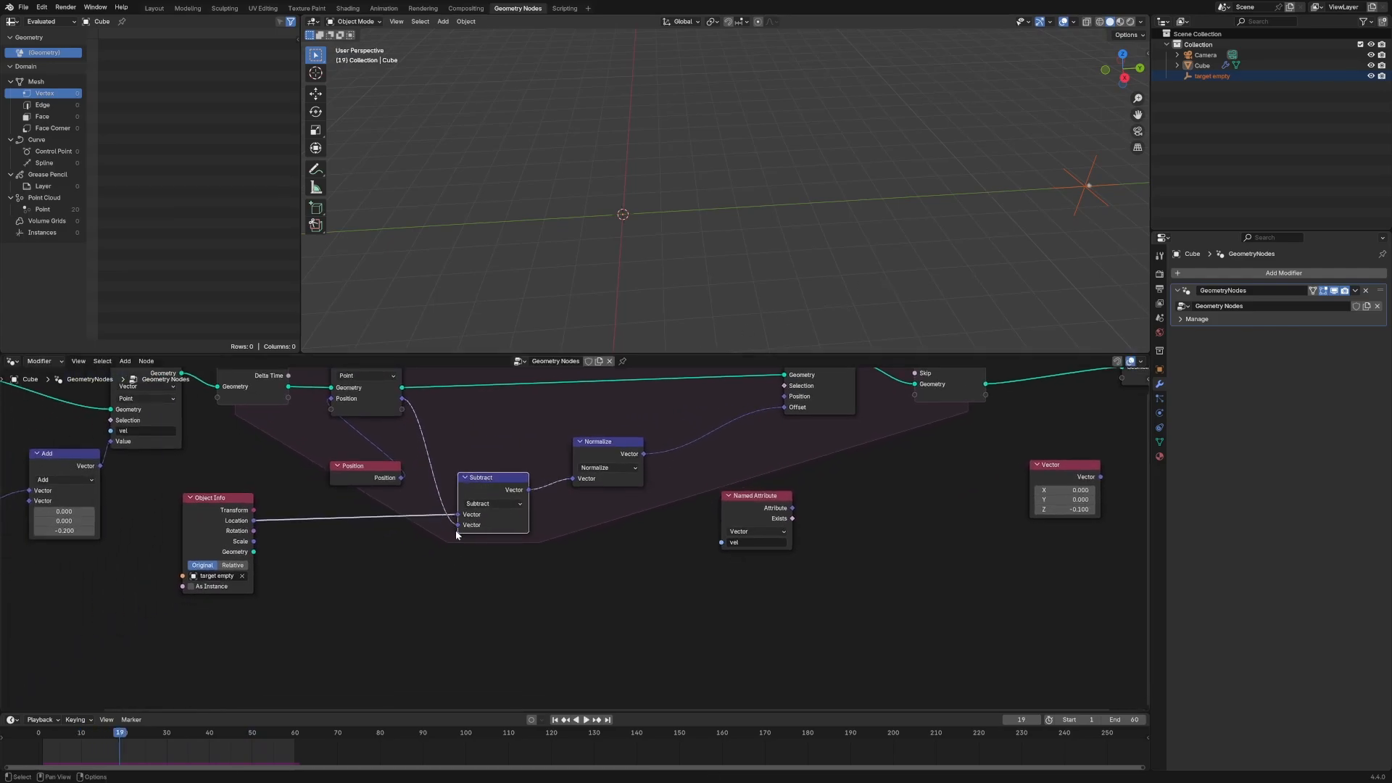
{"action": "left_click_drag", "start_coordinate": [400, 400], "coordinate": [458, 514]}
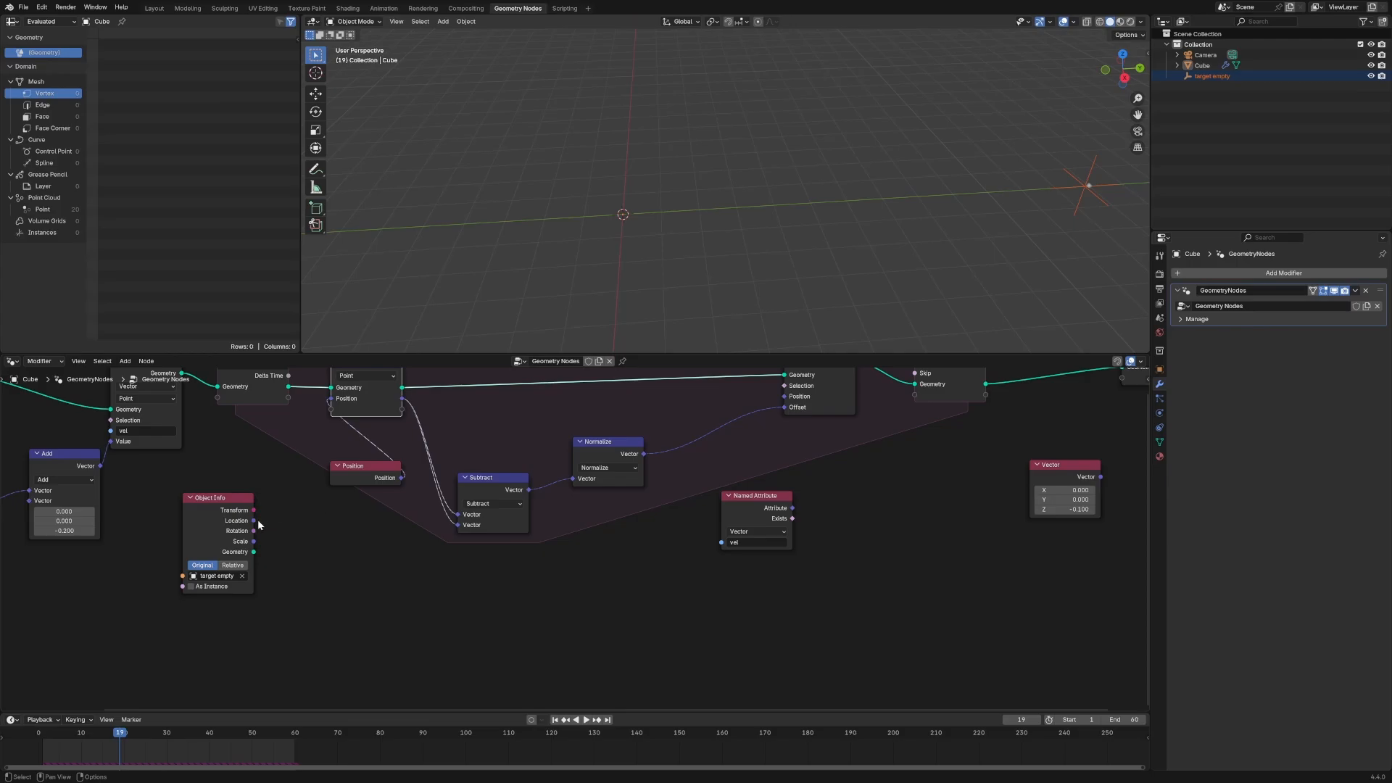
{"action": "left_click_drag", "start_coordinate": [254, 520], "coordinate": [460, 525]}
{"action": "key", "text": "space"}
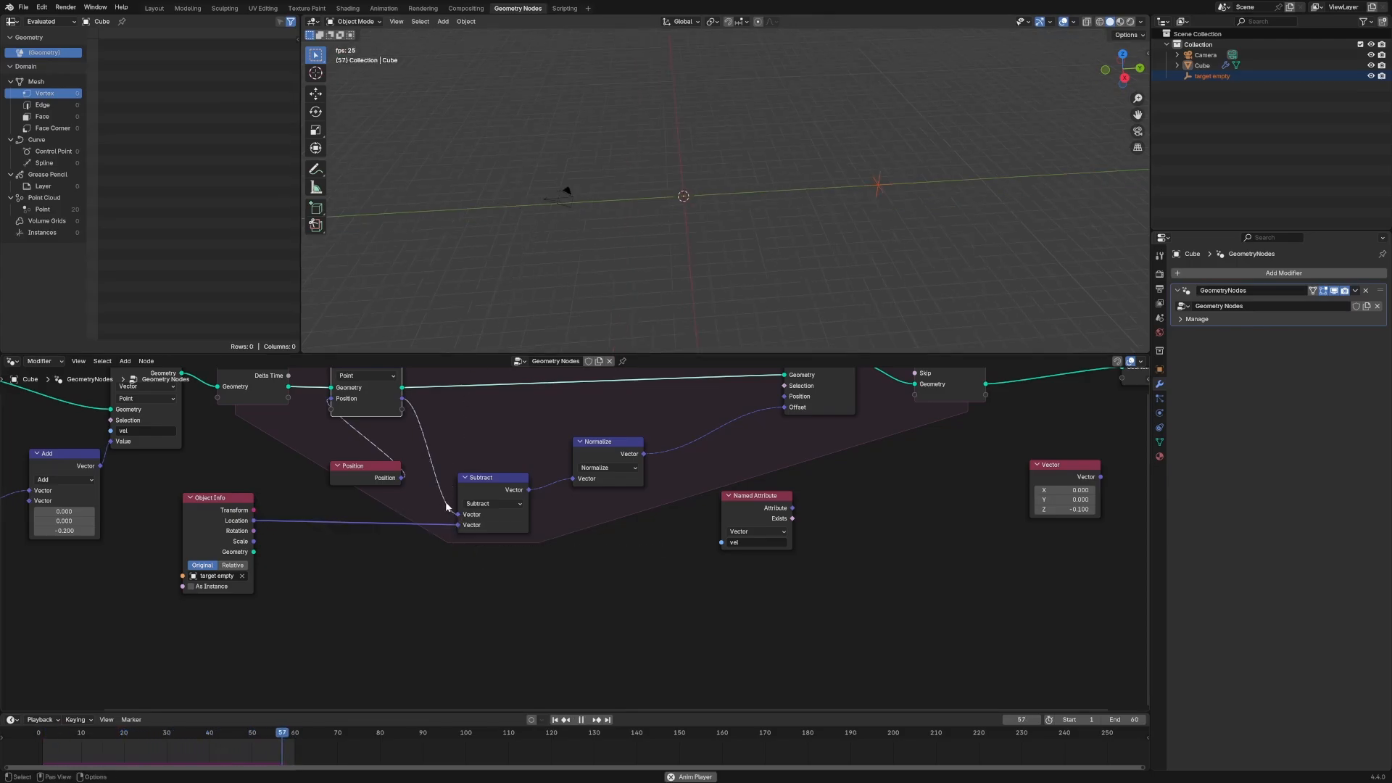
{"action": "key", "text": "space"}
Restore Object Info's Location as Subtract's first input and the captured Position as its second.
{"action": "left_click_drag", "start_coordinate": [402, 399], "coordinate": [459, 525]}
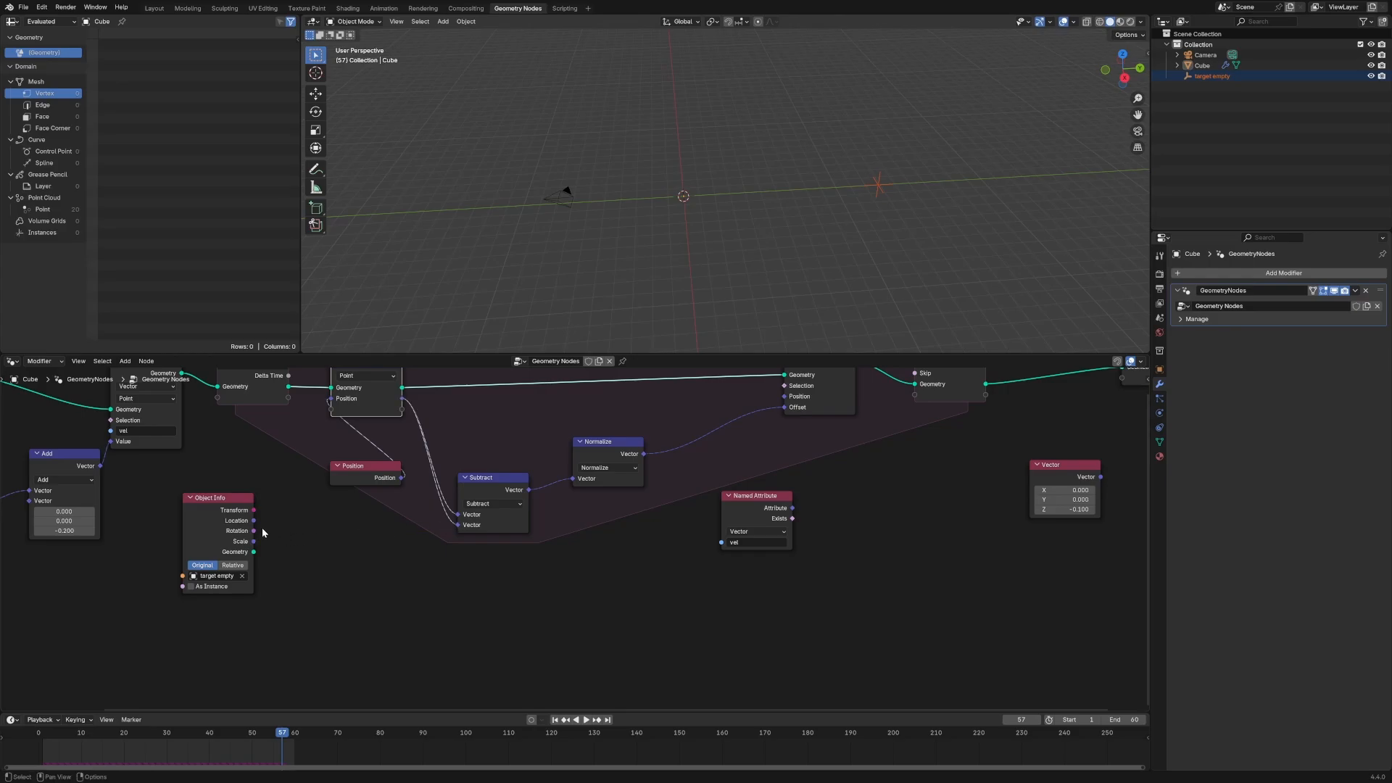
{"action": "left_click_drag", "start_coordinate": [254, 521], "coordinate": [458, 514]}
{"action": "middle_click_drag", "start_coordinate": [477, 464], "coordinate": [481, 508]}
{"action": "mouse_move", "coordinate": [483, 522]}
{"action": "left_mouse_down"}
{"action": "mouse_move", "coordinate": [486, 504]}
{"action": "mouse_move", "coordinate": [466, 506]}
{"action": "left_mouse_up"}
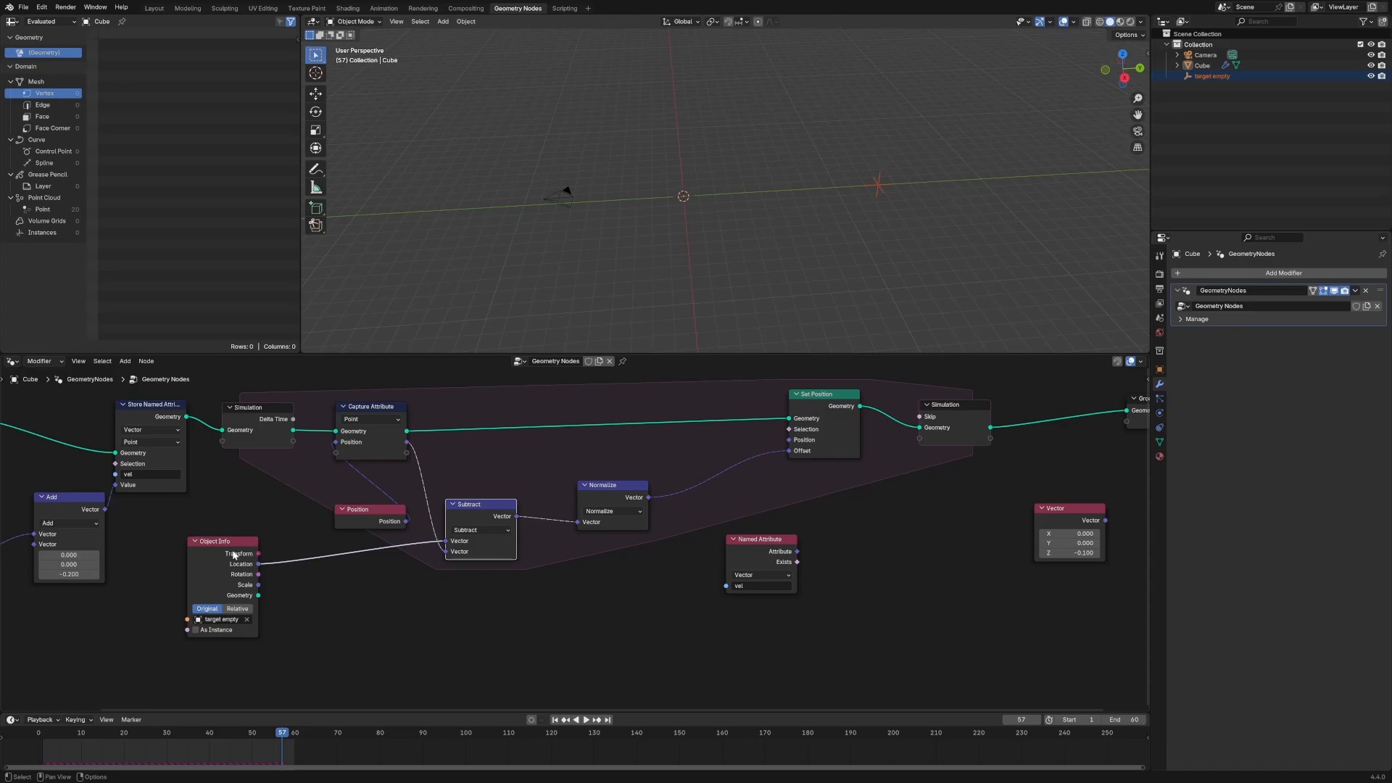
Reposition the Object Info, Capture Attribute, Store Named Attribute, Subtract and Normalize nodes to tidy the graph.
{"action": "left_click_drag", "start_coordinate": [234, 556], "coordinate": [261, 557]}
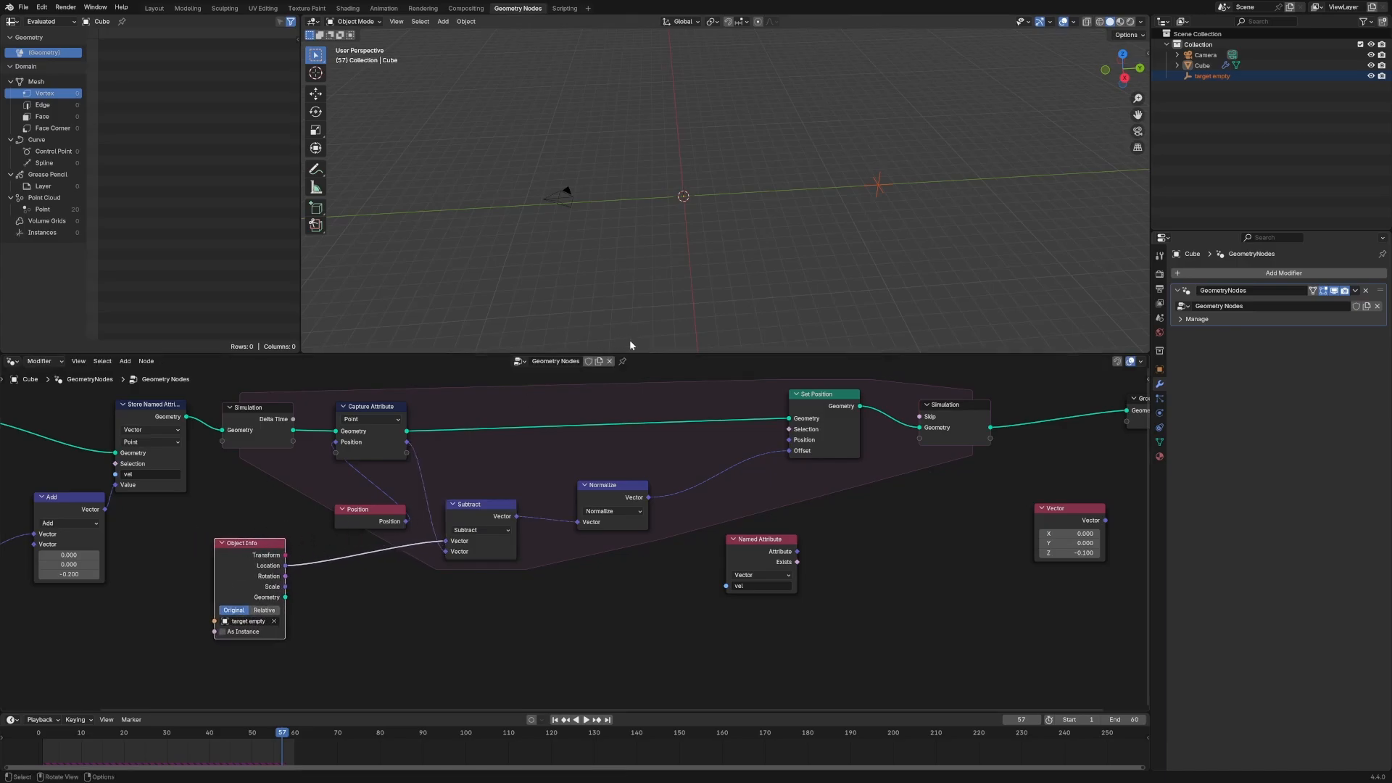
{"action": "left_click_drag", "start_coordinate": [470, 514], "coordinate": [475, 508]}
{"action": "left_click_drag", "start_coordinate": [388, 450], "coordinate": [398, 446]}
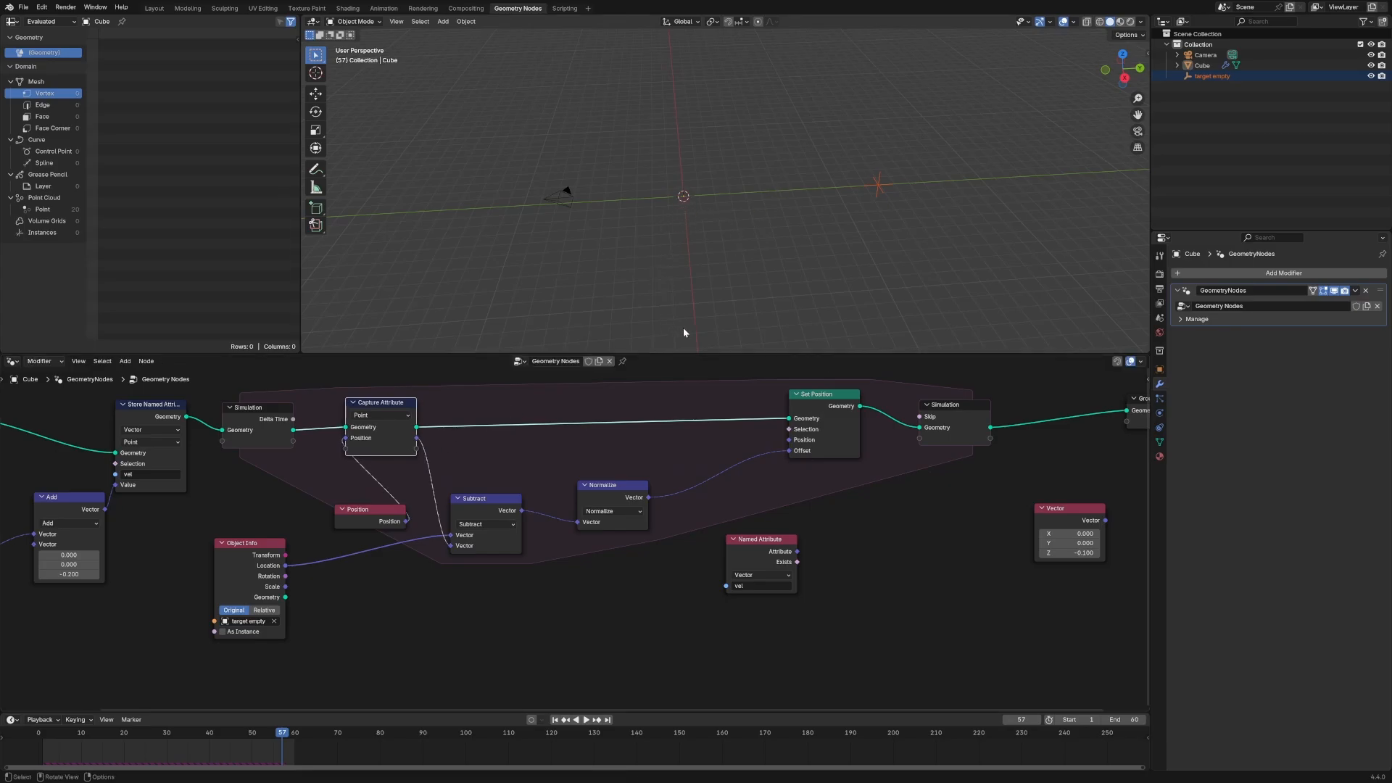
{"action": "left_click_drag", "start_coordinate": [611, 508], "coordinate": [606, 497]}
{"action": "left_click_drag", "start_coordinate": [480, 505], "coordinate": [496, 502]}
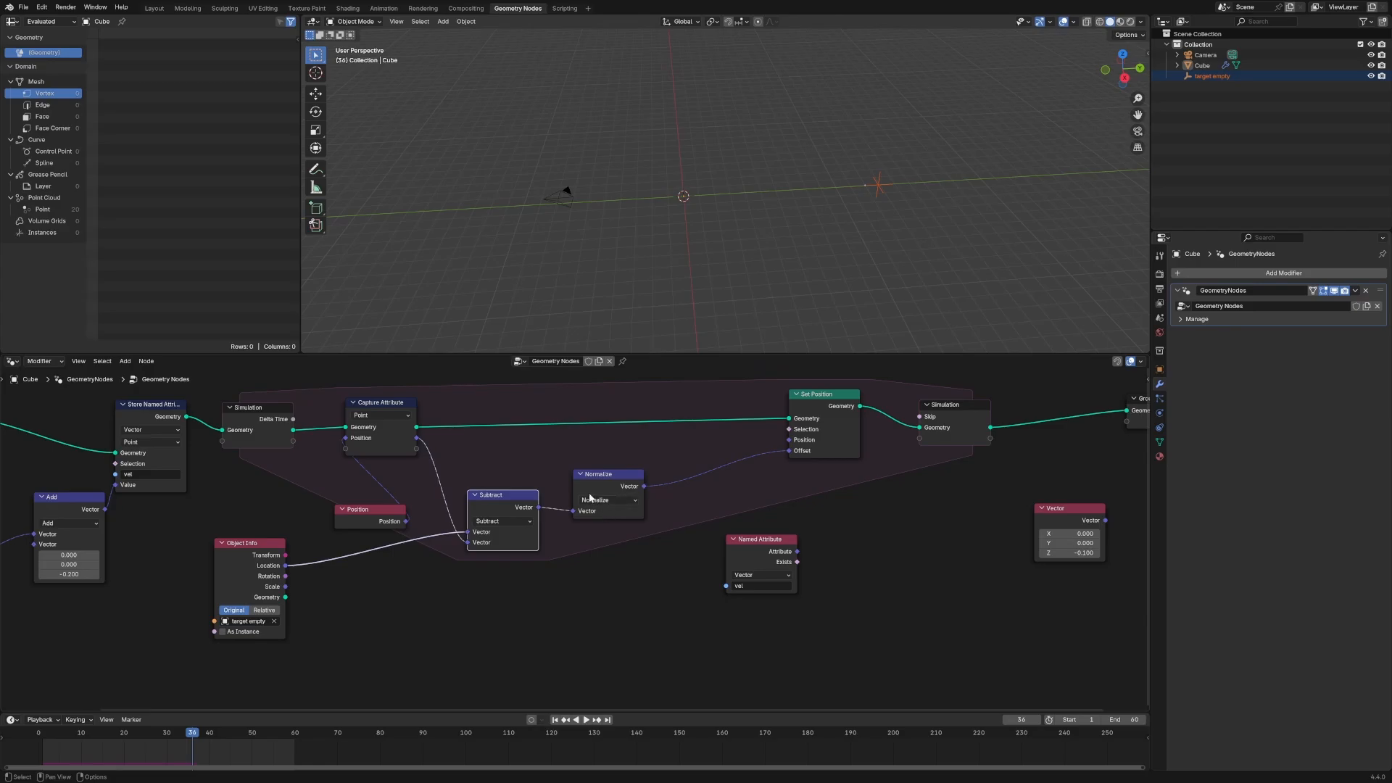
{"action": "middle_click_drag", "start_coordinate": [427, 519], "coordinate": [614, 554]}
{"action": "left_click_drag", "start_coordinate": [343, 443], "coordinate": [329, 428]}
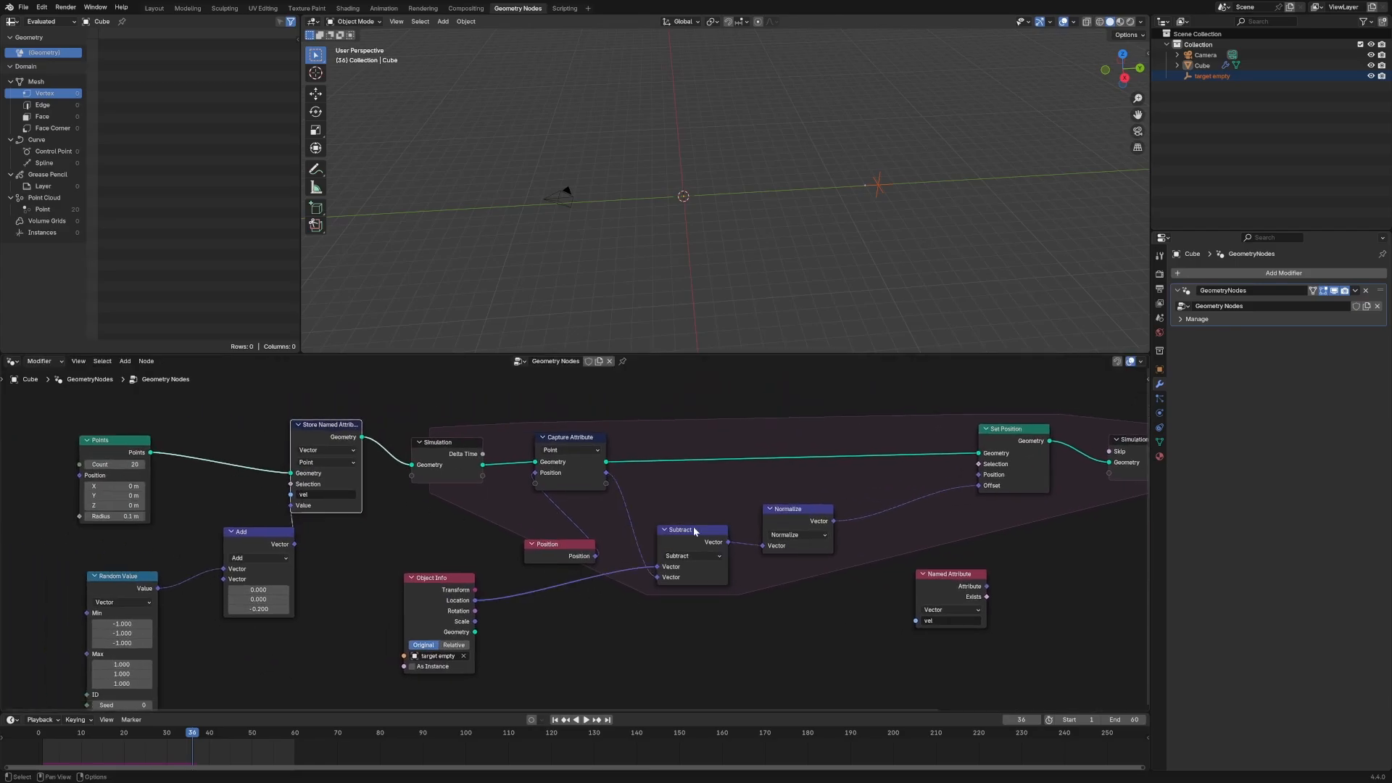
{"action": "middle_click_drag", "start_coordinate": [793, 532], "coordinate": [766, 579]}
{"action": "left_click_drag", "start_coordinate": [766, 570], "coordinate": [772, 560]}
{"action": "left_click_drag", "start_coordinate": [672, 583], "coordinate": [663, 615]}
{"action": "left_click_drag", "start_coordinate": [768, 561], "coordinate": [755, 588]}
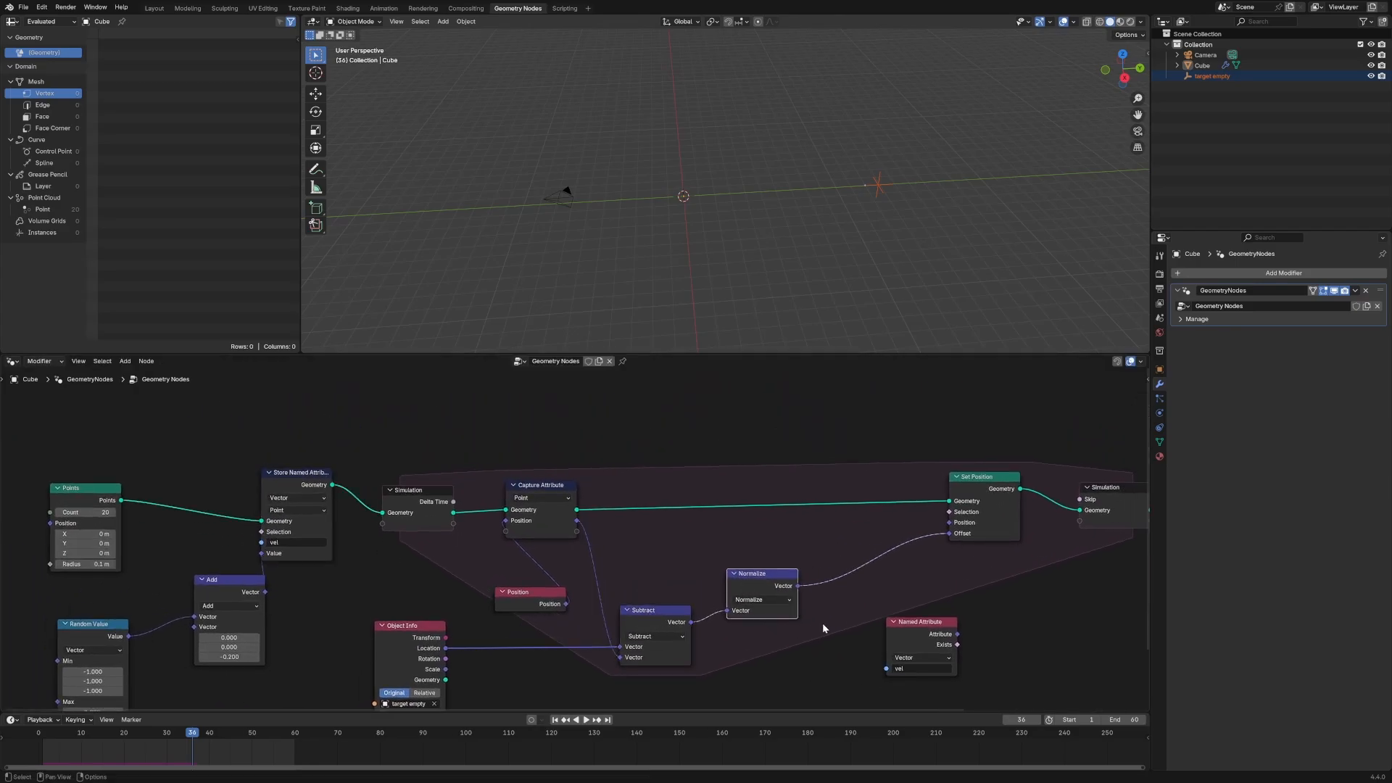
Duplicate the Normalize node beside Named Attribute and feed the vel attribute into the copy.
{"action": "middle_click_drag", "start_coordinate": [813, 637], "coordinate": [522, 557]}
{"action": "left_click_drag", "start_coordinate": [495, 499], "coordinate": [501, 494]}
{"action": "left_click_drag", "start_coordinate": [620, 546], "coordinate": [574, 568]}
{"action": "left_click", "coordinate": [599, 576]}
{"action": "left_click", "coordinate": [505, 508]}
{"action": "key", "text": "shift+d"}
{"action": "left_click", "coordinate": [807, 555]}
{"action": "left_click_drag", "start_coordinate": [795, 538], "coordinate": [759, 565]}
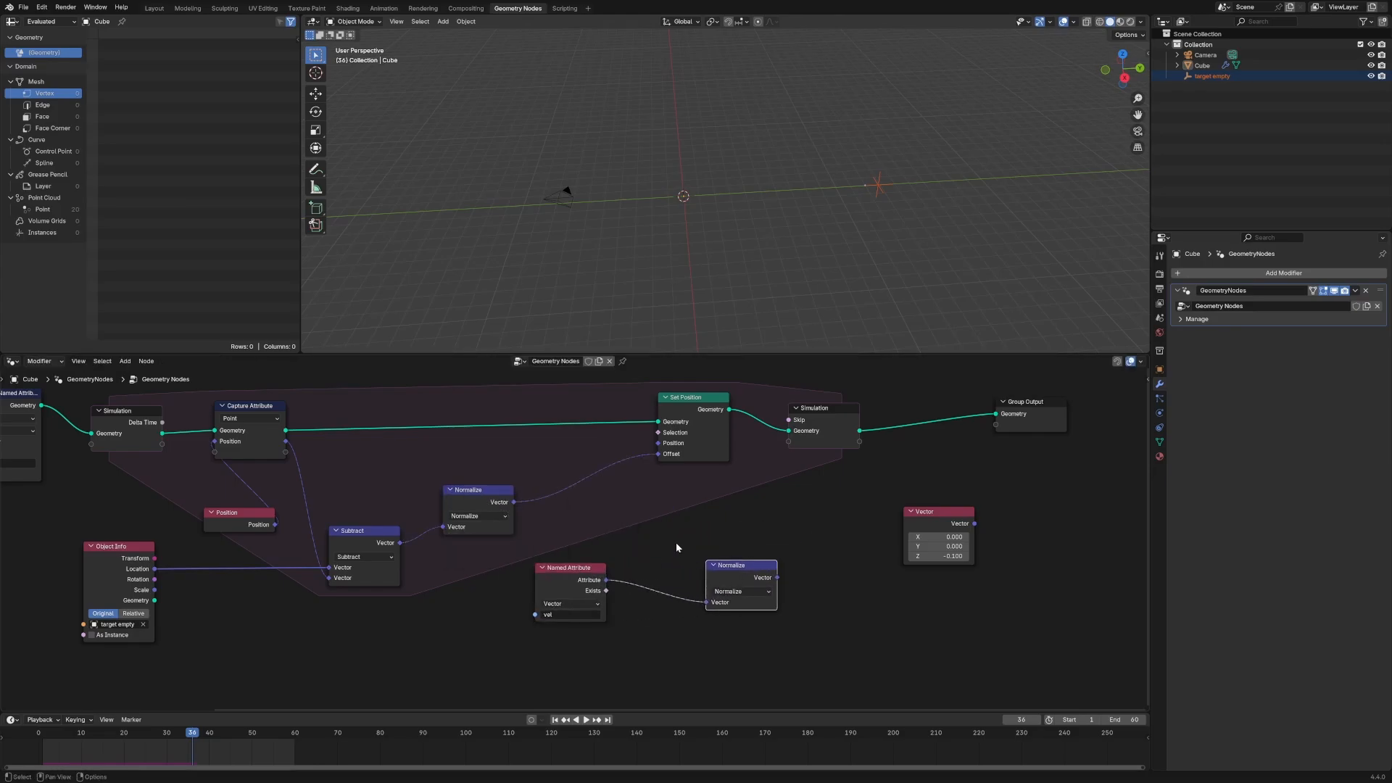
Add a Mix node set to Vector and insert it on the link between Normalize and Set Position's Offset.
{"action": "key", "text": "shift+a"}
{"action": "type", "text": "mix"}
{"action": "key", "text": "Return"}
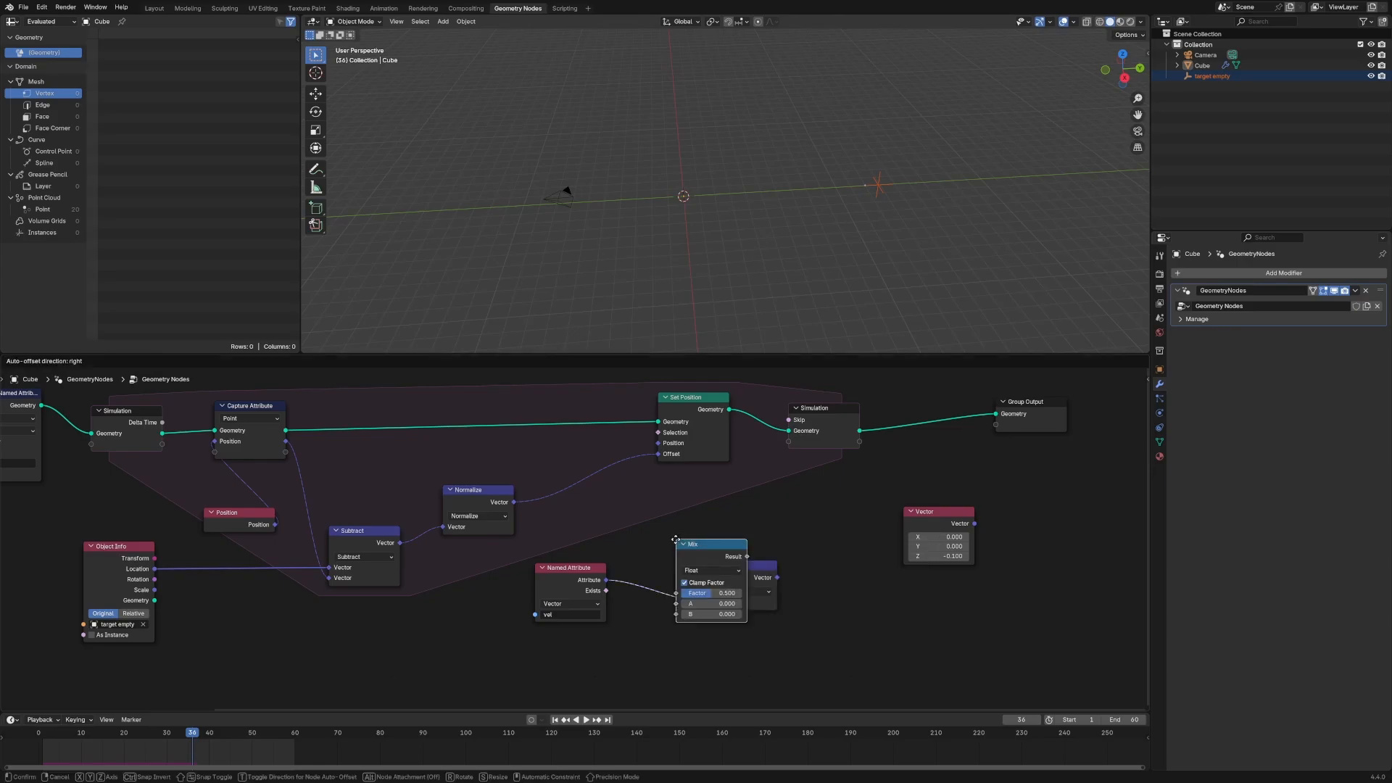
{"action": "left_click", "coordinate": [599, 464]}
{"action": "left_click", "coordinate": [644, 509]}
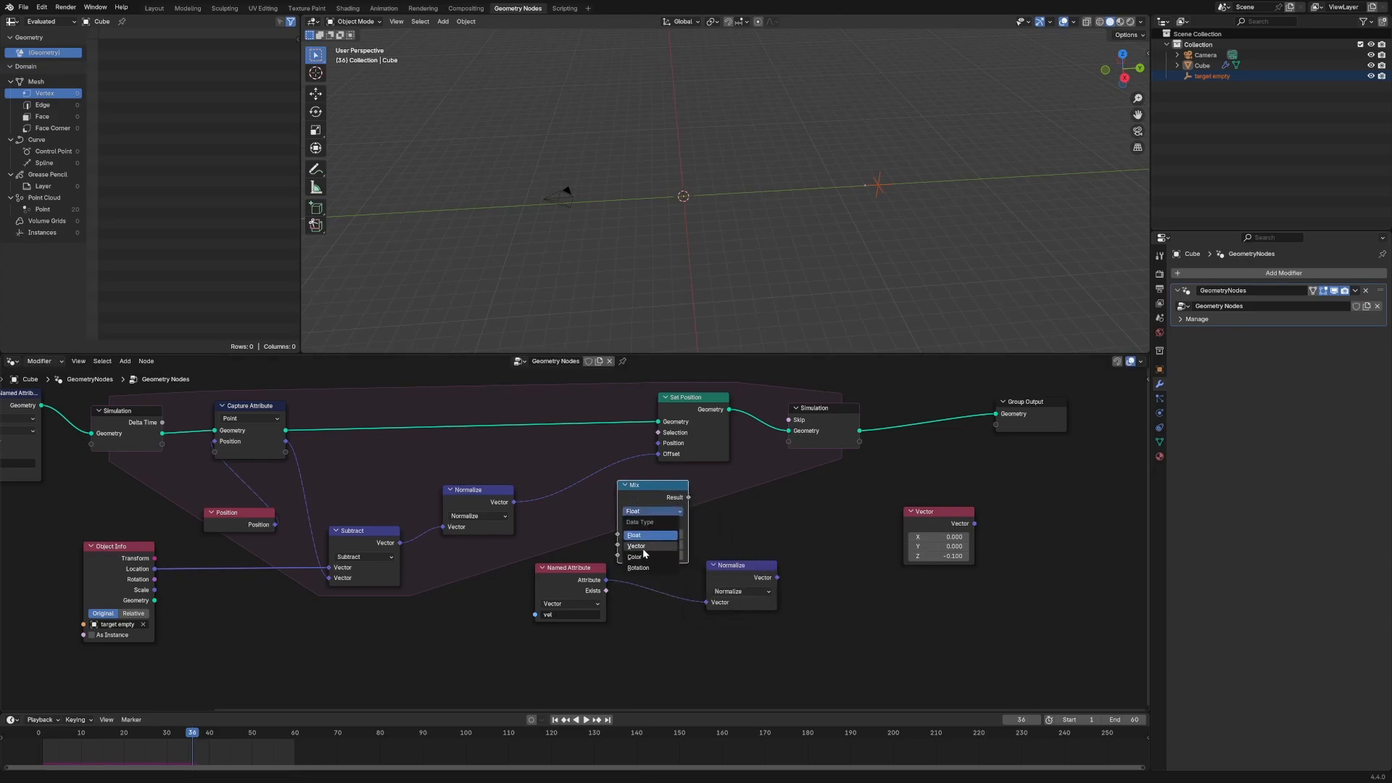
{"action": "left_click", "coordinate": [644, 549]}
{"action": "key", "text": "g"}
{"action": "left_click", "coordinate": [573, 512]}
Place Named Attribute and its Normalize node near Mix, and feed that Normalize output into Mix's B input.
{"action": "left_click_drag", "start_coordinate": [790, 578], "coordinate": [494, 556]}
{"action": "left_click_drag", "start_coordinate": [731, 566], "coordinate": [542, 458]}
{"action": "left_click_drag", "start_coordinate": [520, 569], "coordinate": [457, 467]}
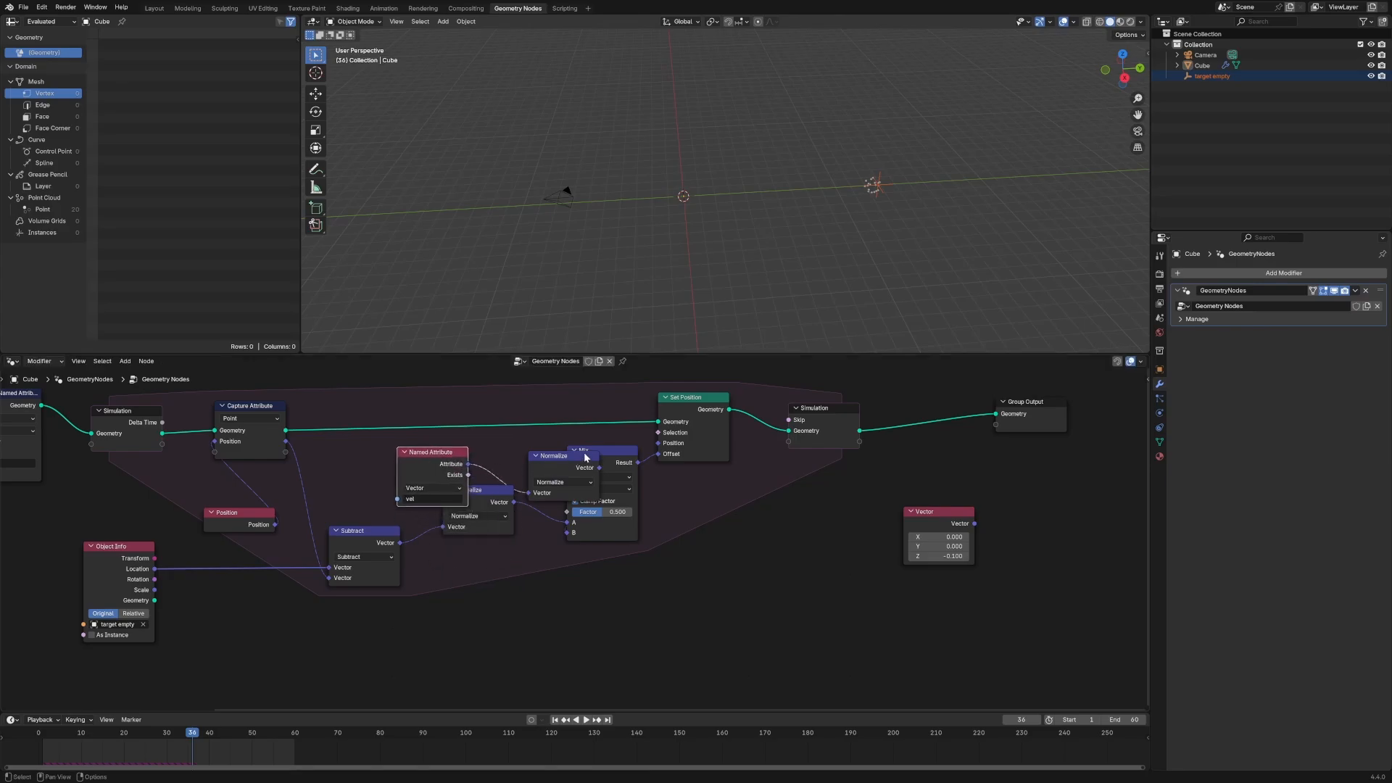
{"action": "left_click_drag", "start_coordinate": [603, 469], "coordinate": [638, 526]}
{"action": "left_click_drag", "start_coordinate": [494, 512], "coordinate": [512, 573]}
{"action": "middle_click_drag", "start_coordinate": [406, 530], "coordinate": [640, 594]}
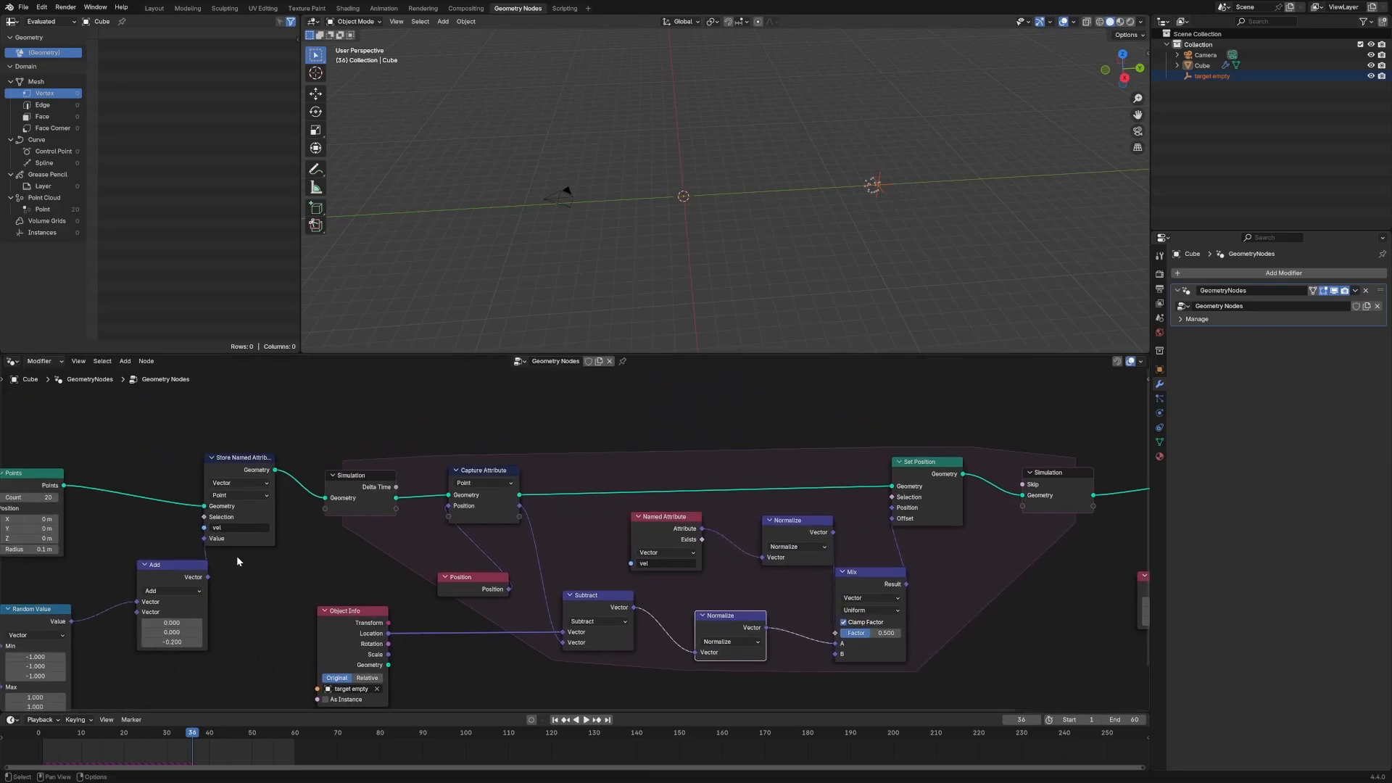
{"action": "middle_click_drag", "start_coordinate": [602, 643], "coordinate": [489, 528]}
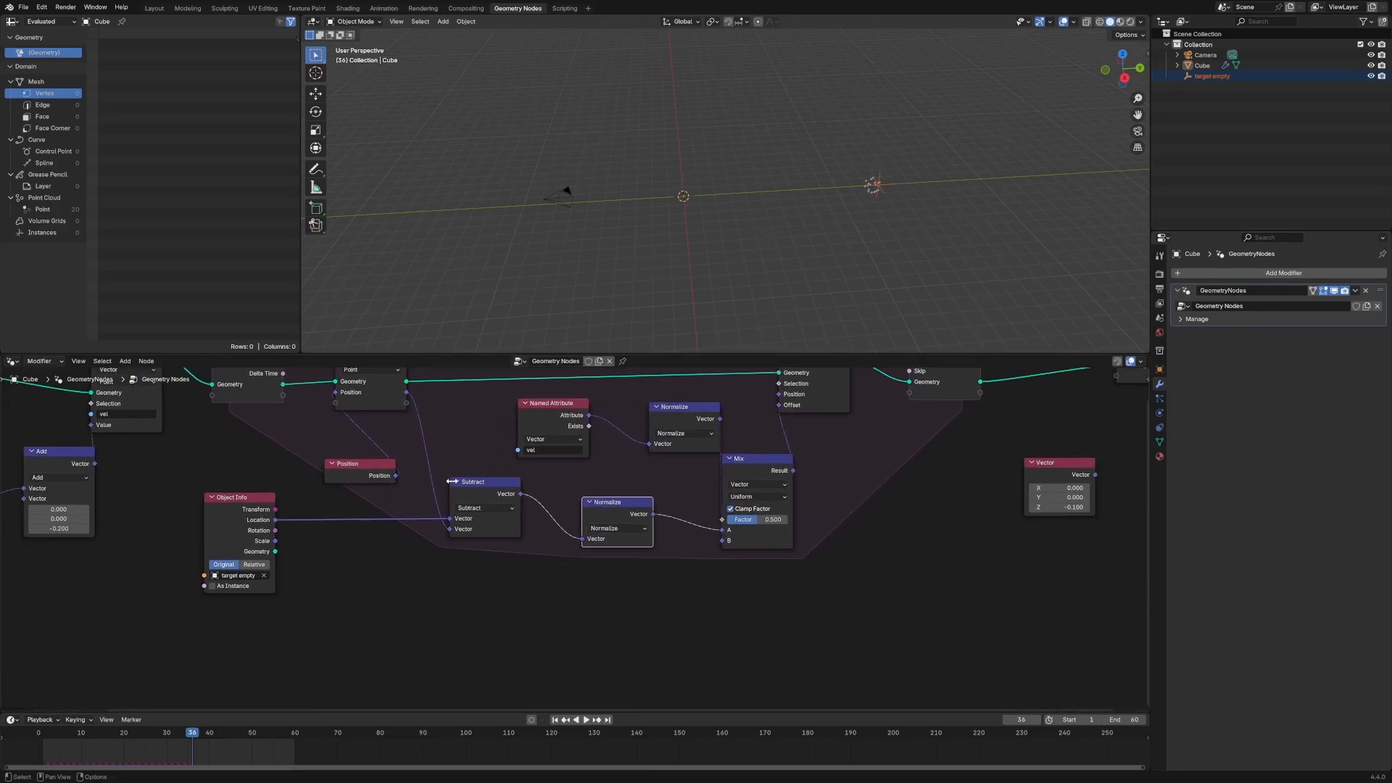
{"action": "left_click_drag", "start_coordinate": [455, 481], "coordinate": [461, 480]}
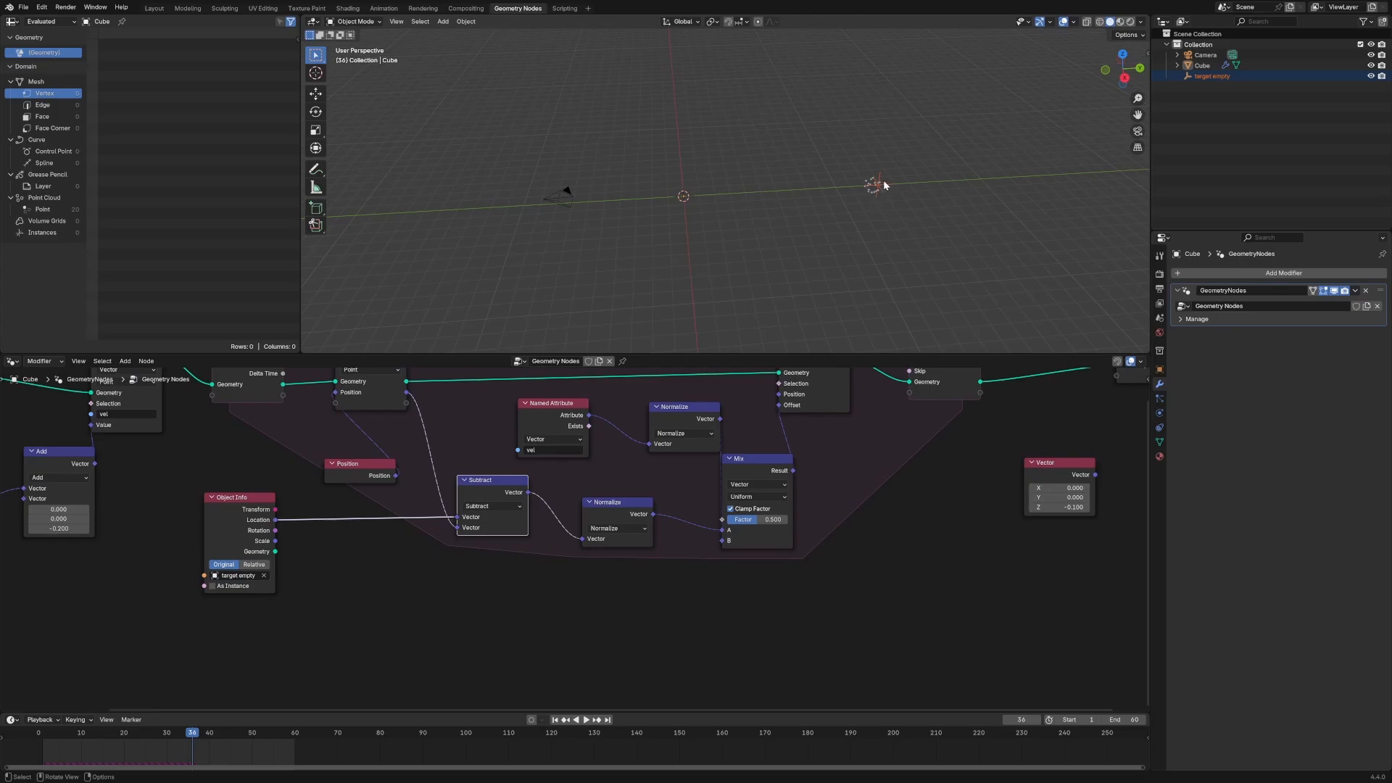
{"action": "left_click_drag", "start_coordinate": [692, 423], "coordinate": [671, 420]}
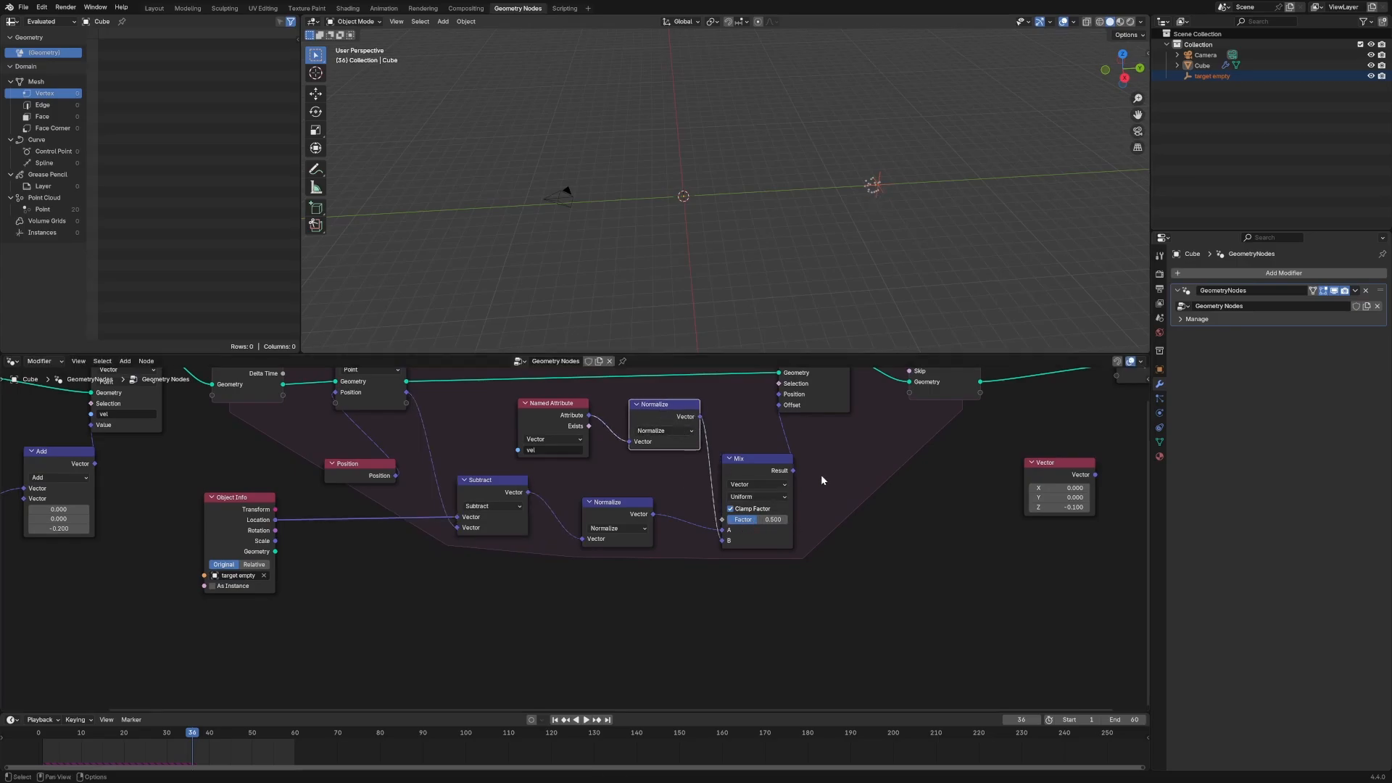
Play the simulation and lower the Mix node's Factor to about 0.229.
{"action": "middle_click_drag", "start_coordinate": [856, 481], "coordinate": [687, 556]}
{"action": "key", "text": "space"}
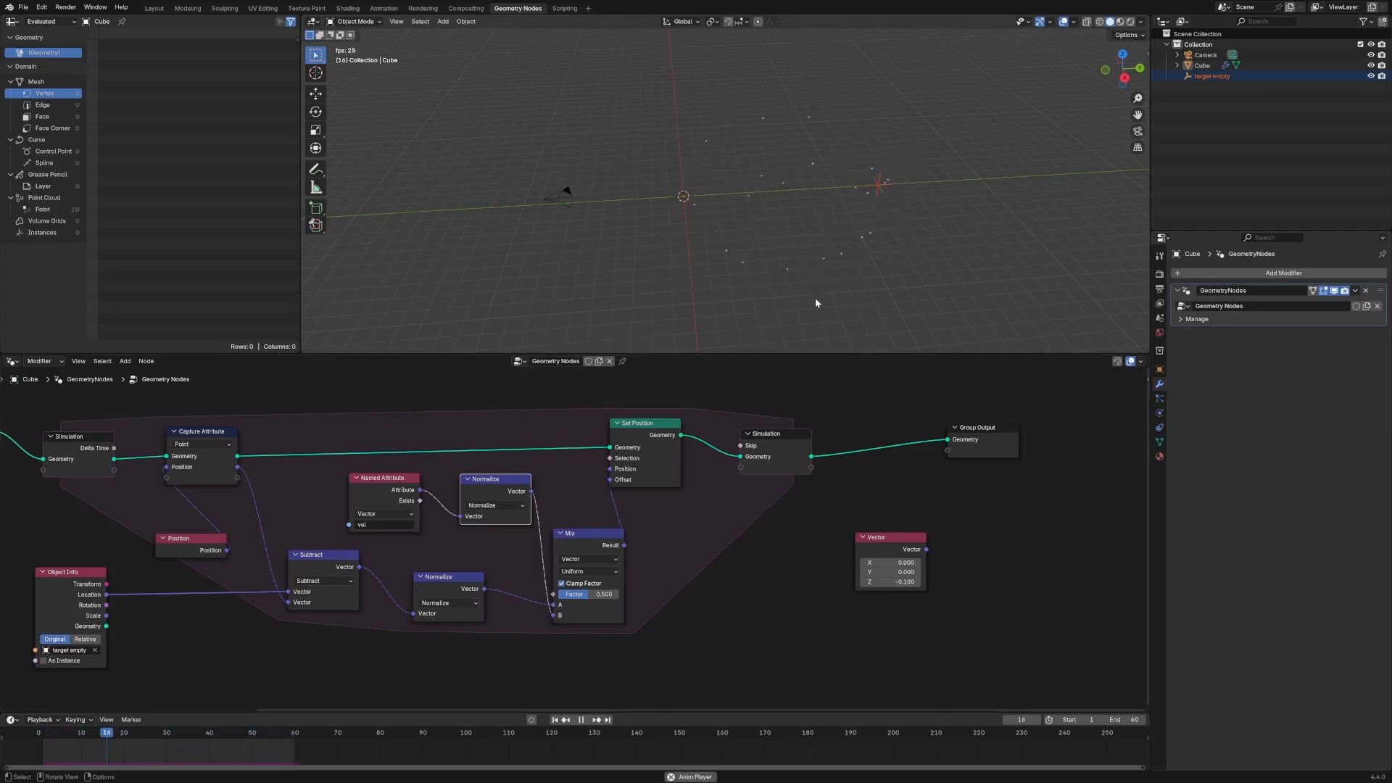
{"action": "scroll", "coordinate": [682, 591], "scroll_direction": "down", "scroll_amount": 1}
{"action": "mouse_move", "coordinate": [586, 583]}
{"action": "left_mouse_down"}
{"action": "mouse_move", "coordinate": [599, 584]}
{"action": "mouse_move", "coordinate": [574, 588]}
{"action": "left_mouse_up"}
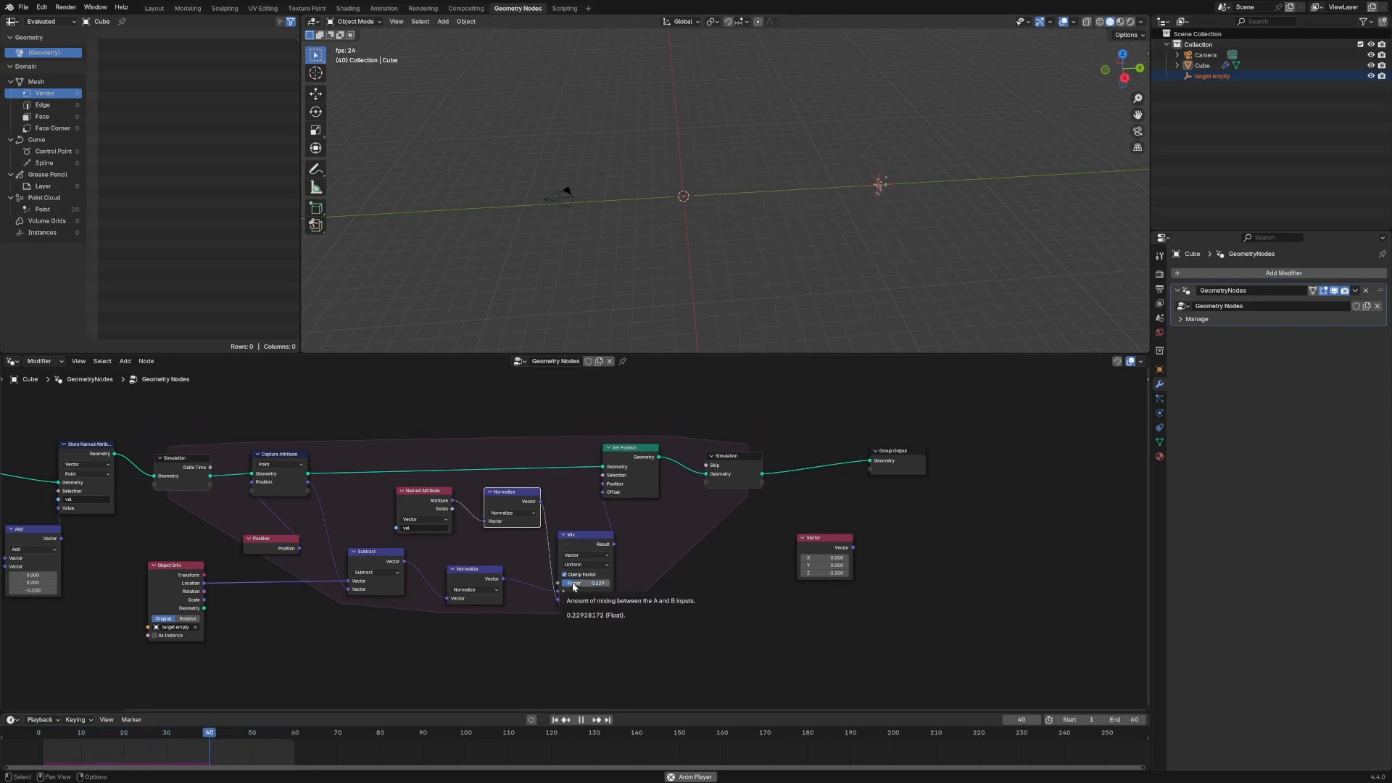
{"action": "key", "text": "space"}
Move Set Position, the simulation output, Group Output and the unused Vector node away from Mix to make room after it.
{"action": "scroll", "coordinate": [957, 174], "scroll_direction": "up", "scroll_amount": 3}
{"action": "left_click_drag", "start_coordinate": [985, 608], "coordinate": [797, 475]}
{"action": "left_click_drag", "start_coordinate": [816, 538], "coordinate": [929, 547]}
{"action": "left_click_drag", "start_coordinate": [896, 452], "coordinate": [984, 437]}
{"action": "left_click_drag", "start_coordinate": [736, 464], "coordinate": [887, 452]}
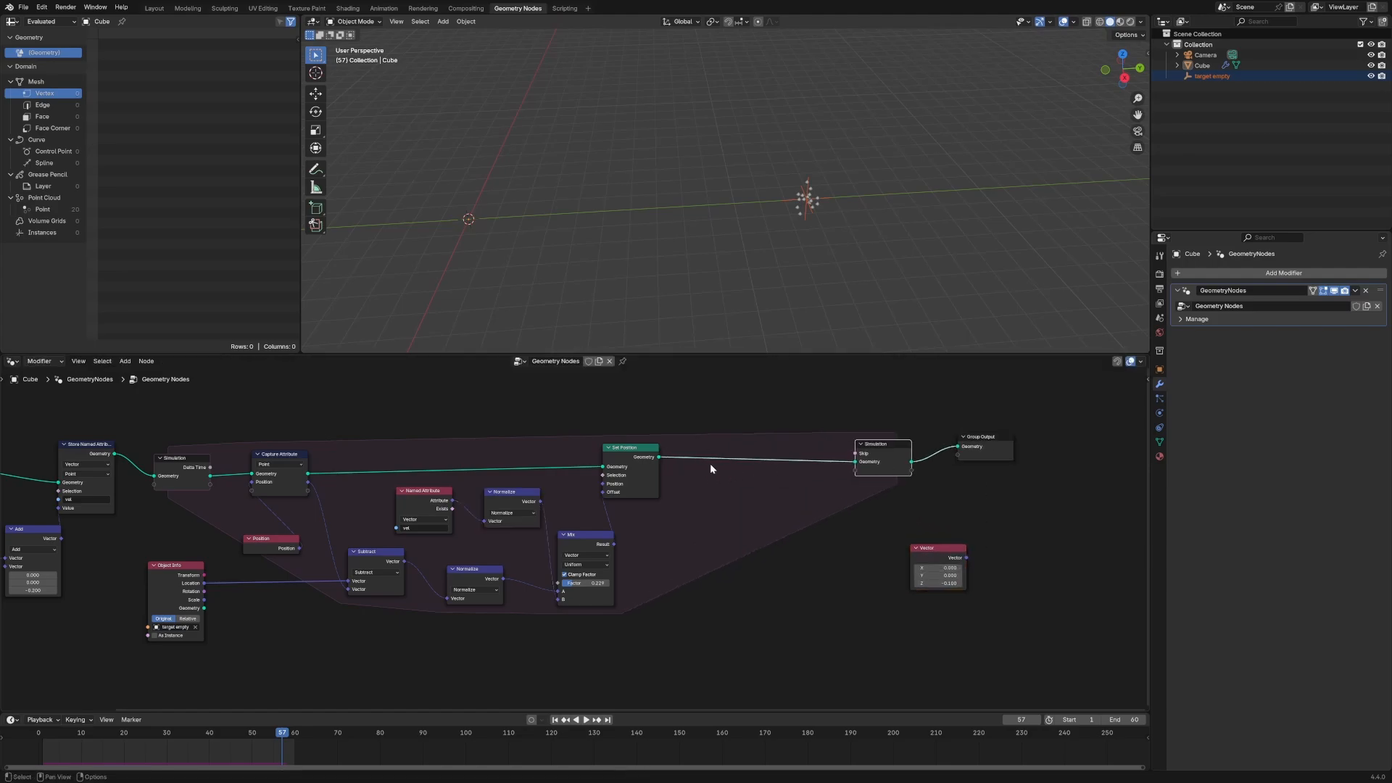
{"action": "left_click_drag", "start_coordinate": [643, 459], "coordinate": [746, 454]}
{"action": "left_click_drag", "start_coordinate": [613, 551], "coordinate": [616, 537]}
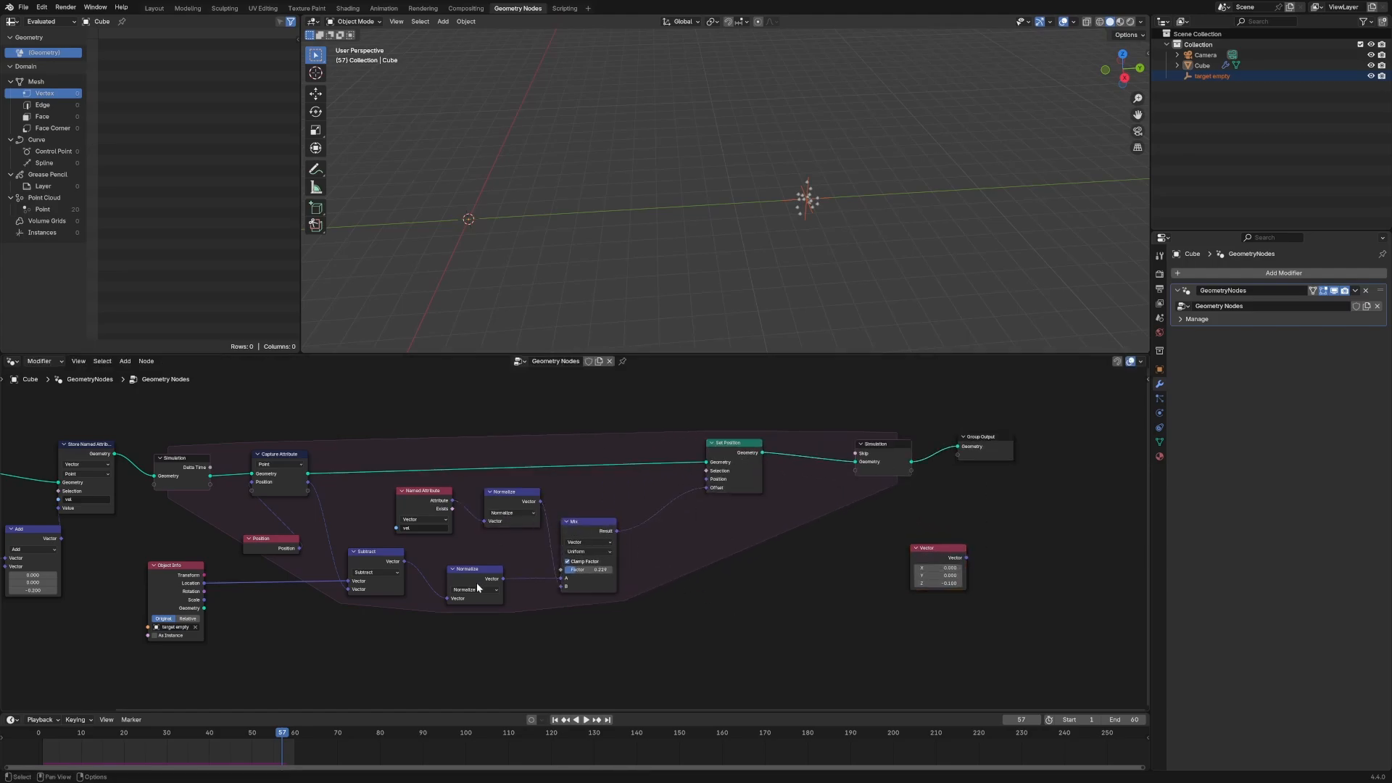
Duplicate Normalize onto the link between Mix and Set Position's Offset, switch it to Scale with 0.2, and play the simulation.
{"action": "key", "text": "shift+d"}
{"action": "left_click", "coordinate": [663, 515]}
{"action": "left_click", "coordinate": [662, 517]}
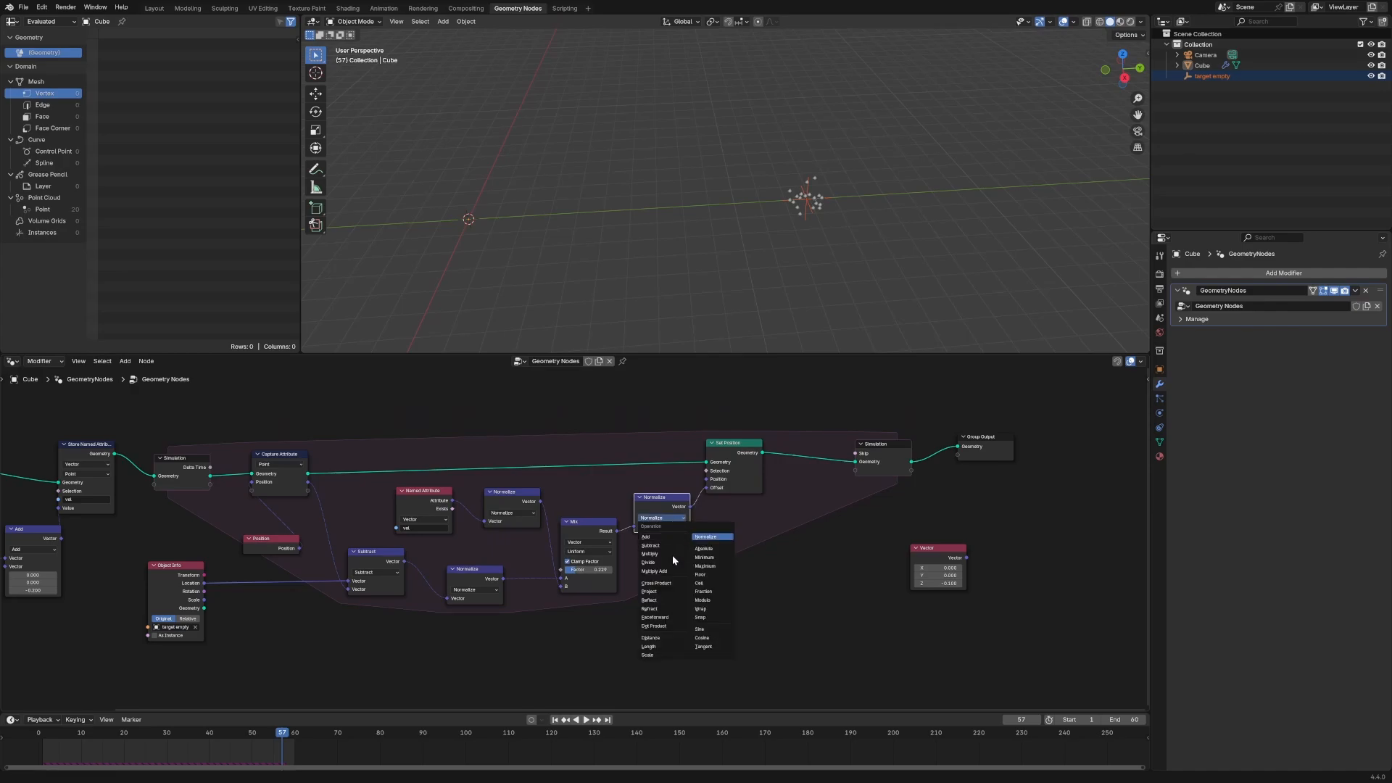
{"action": "left_click", "coordinate": [655, 652]}
{"action": "left_click", "coordinate": [659, 536]}
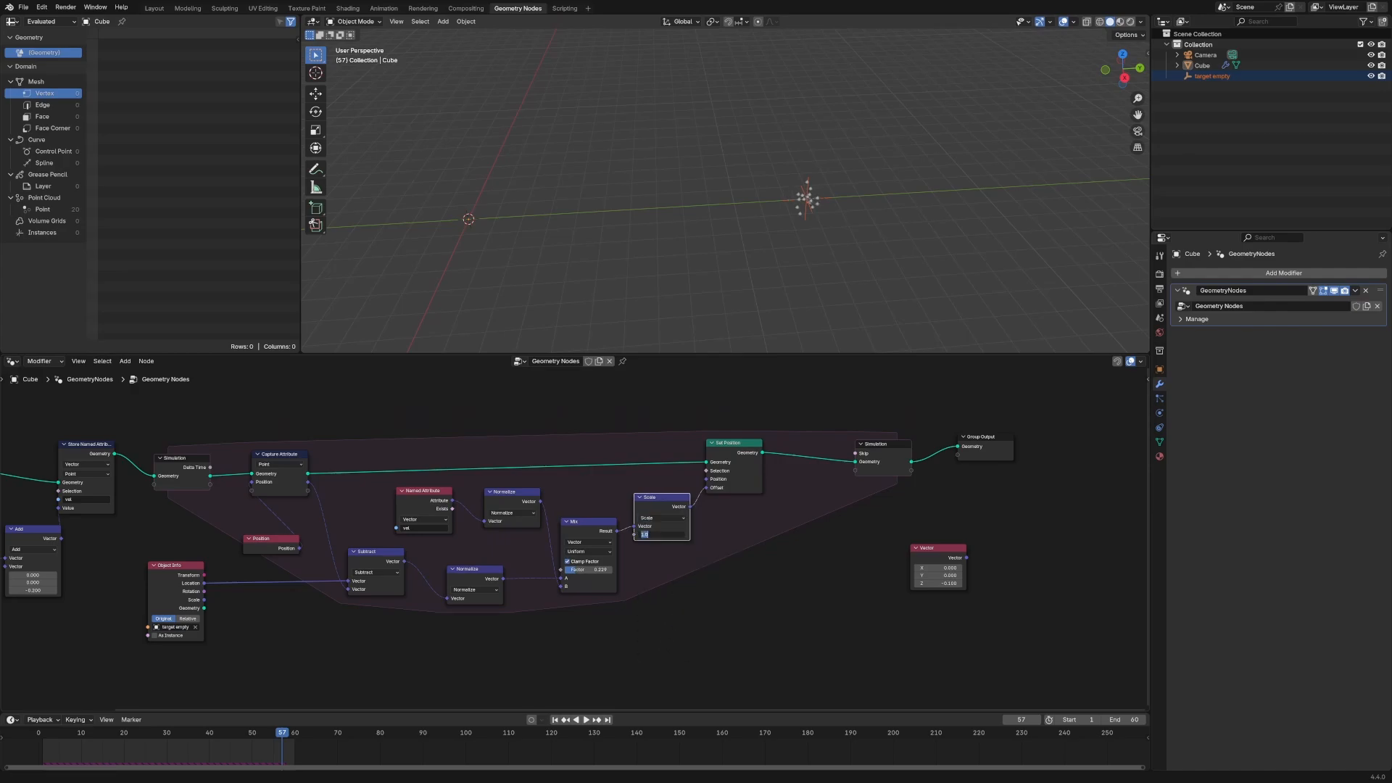
{"action": "type", "text": ".2"}
{"action": "key", "text": "Return"}
{"action": "key", "text": "space"}
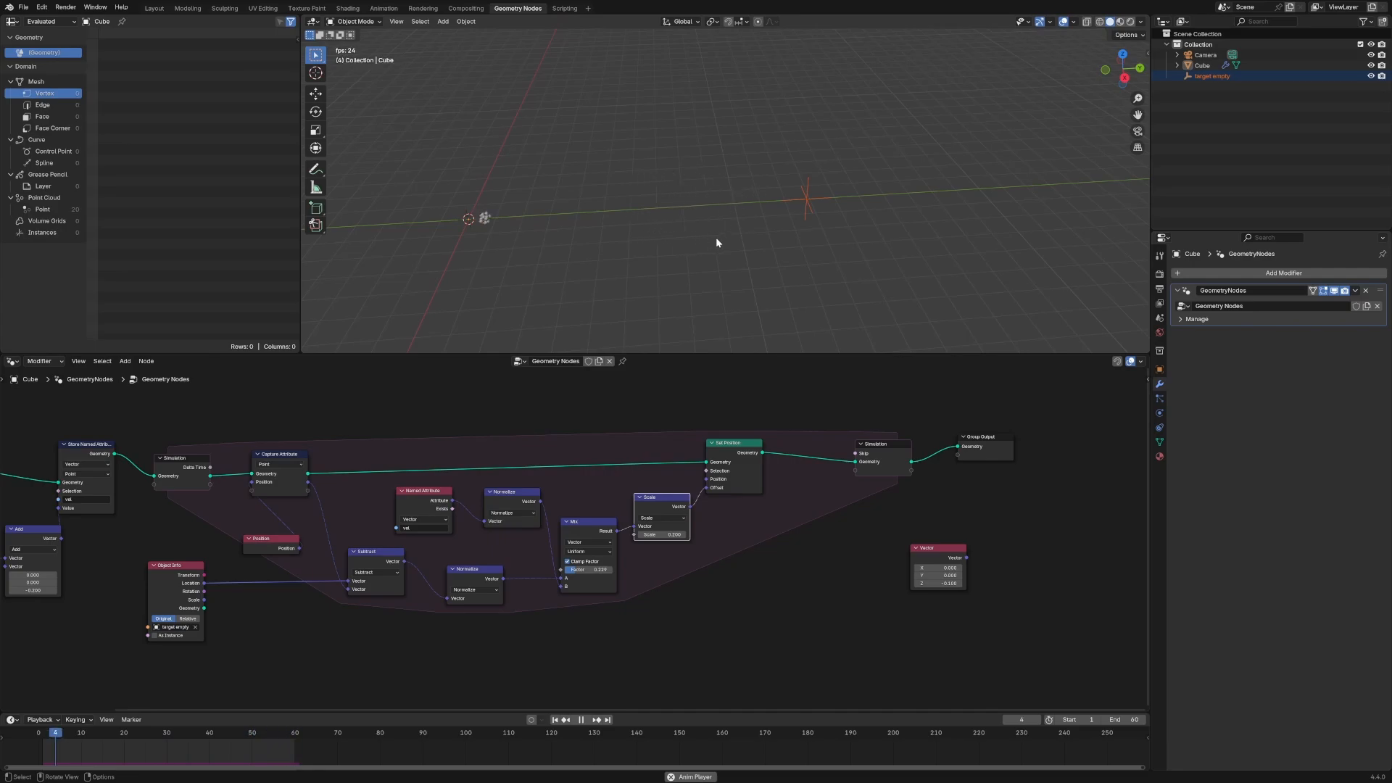
{"action": "key", "text": "space"}
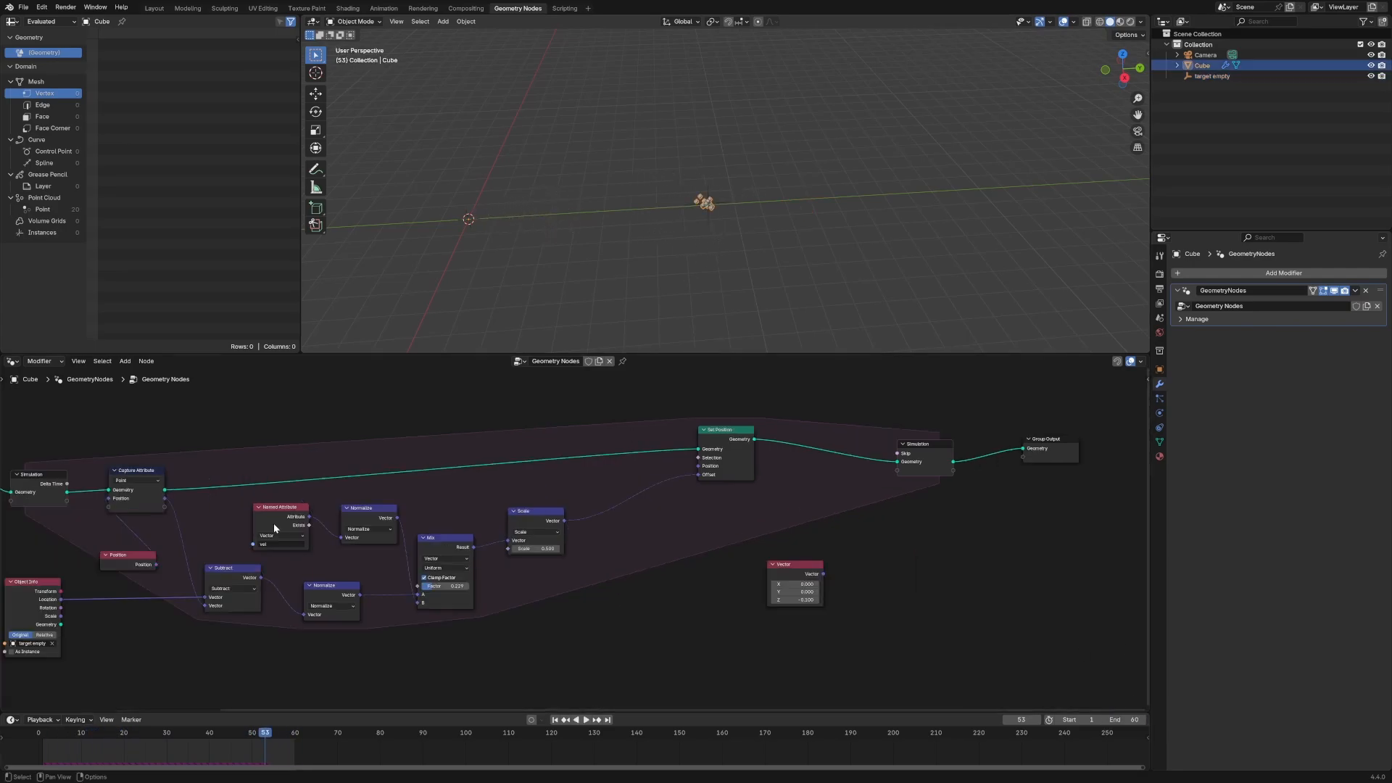
Reposition the Named Attribute node inside the simulation zone and raise the Store Named Attribute node before the zone.
{"action": "mouse_move", "coordinate": [273, 524]}
{"action": "left_mouse_down"}
{"action": "mouse_move", "coordinate": [292, 520]}
{"action": "mouse_move", "coordinate": [276, 514]}
{"action": "left_mouse_up"}
{"action": "left_click_drag", "start_coordinate": [273, 524], "coordinate": [266, 518]}
{"action": "left_click", "coordinate": [267, 539]}
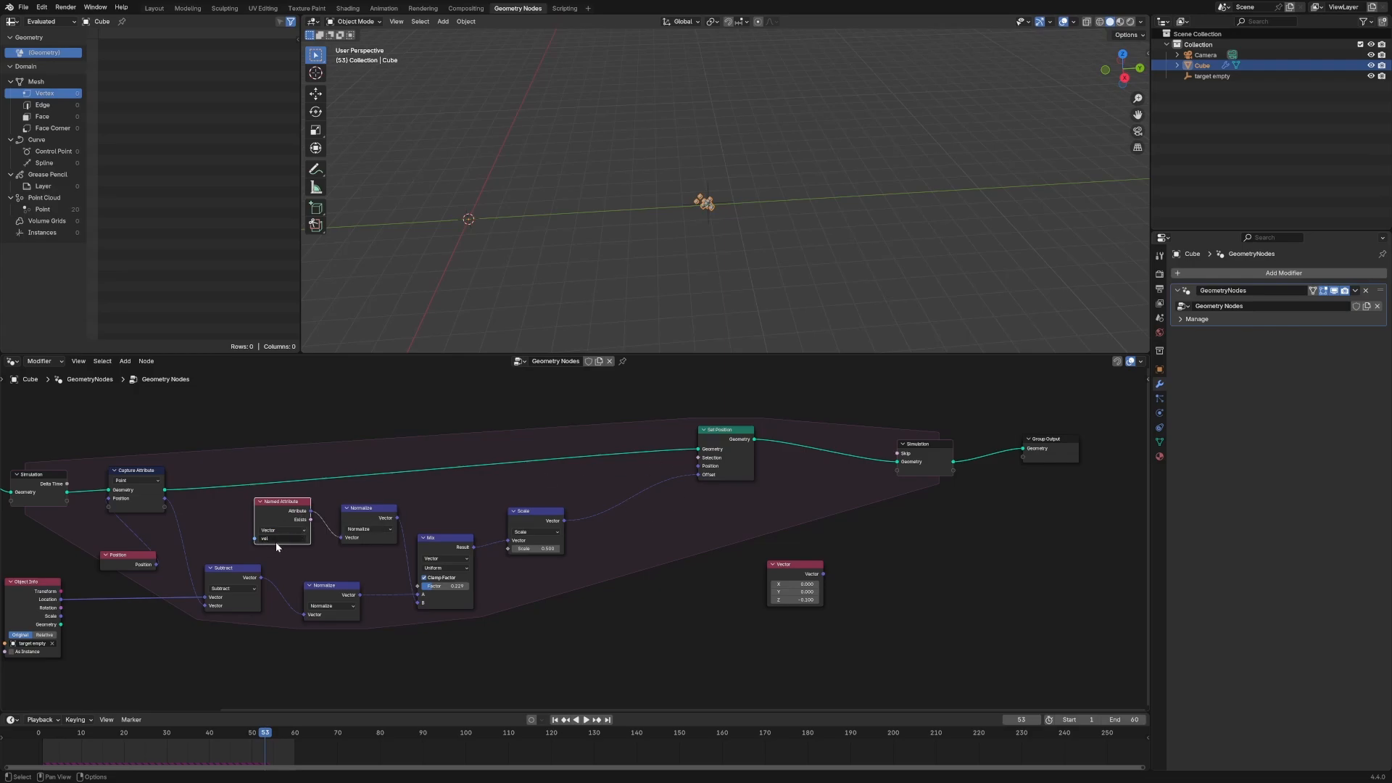
{"action": "middle_click_drag", "start_coordinate": [300, 591], "coordinate": [596, 605]}
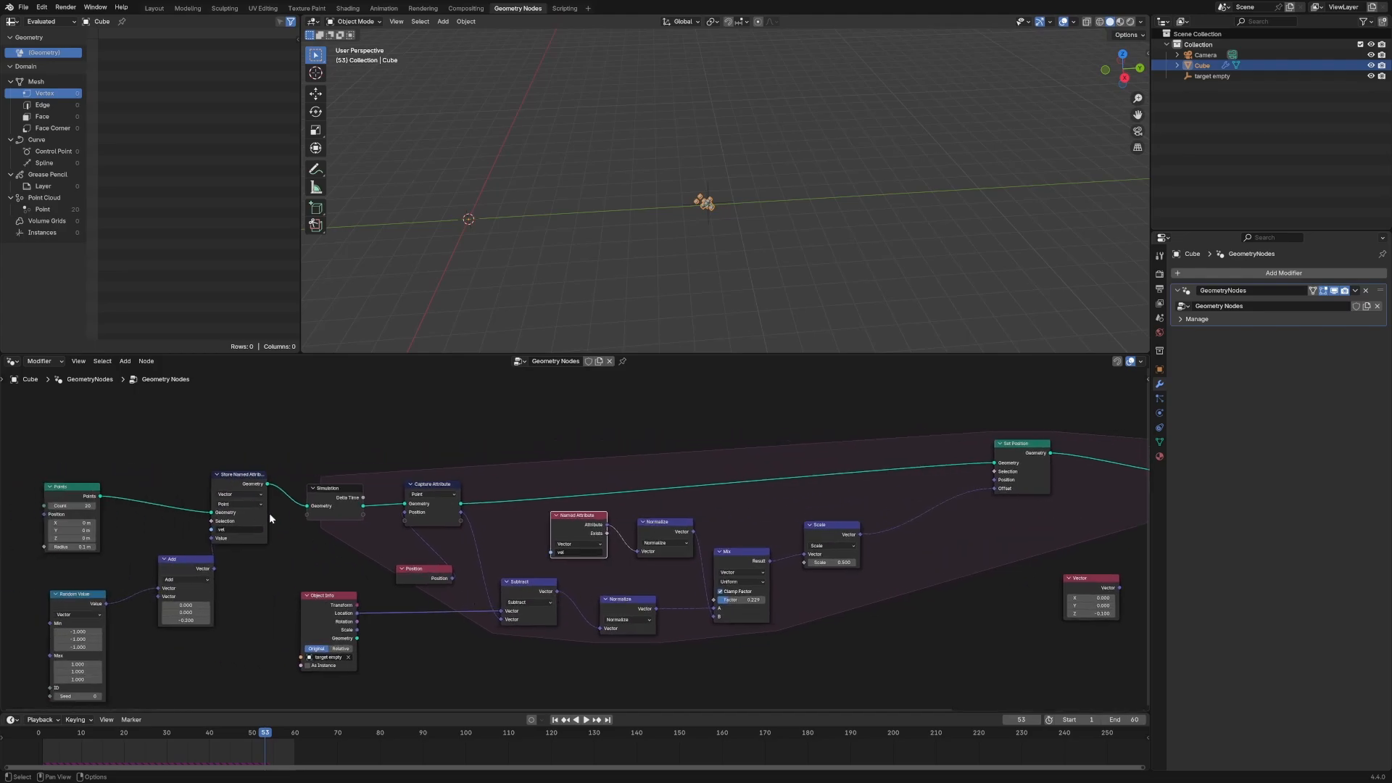
{"action": "left_click_drag", "start_coordinate": [242, 508], "coordinate": [242, 490]}
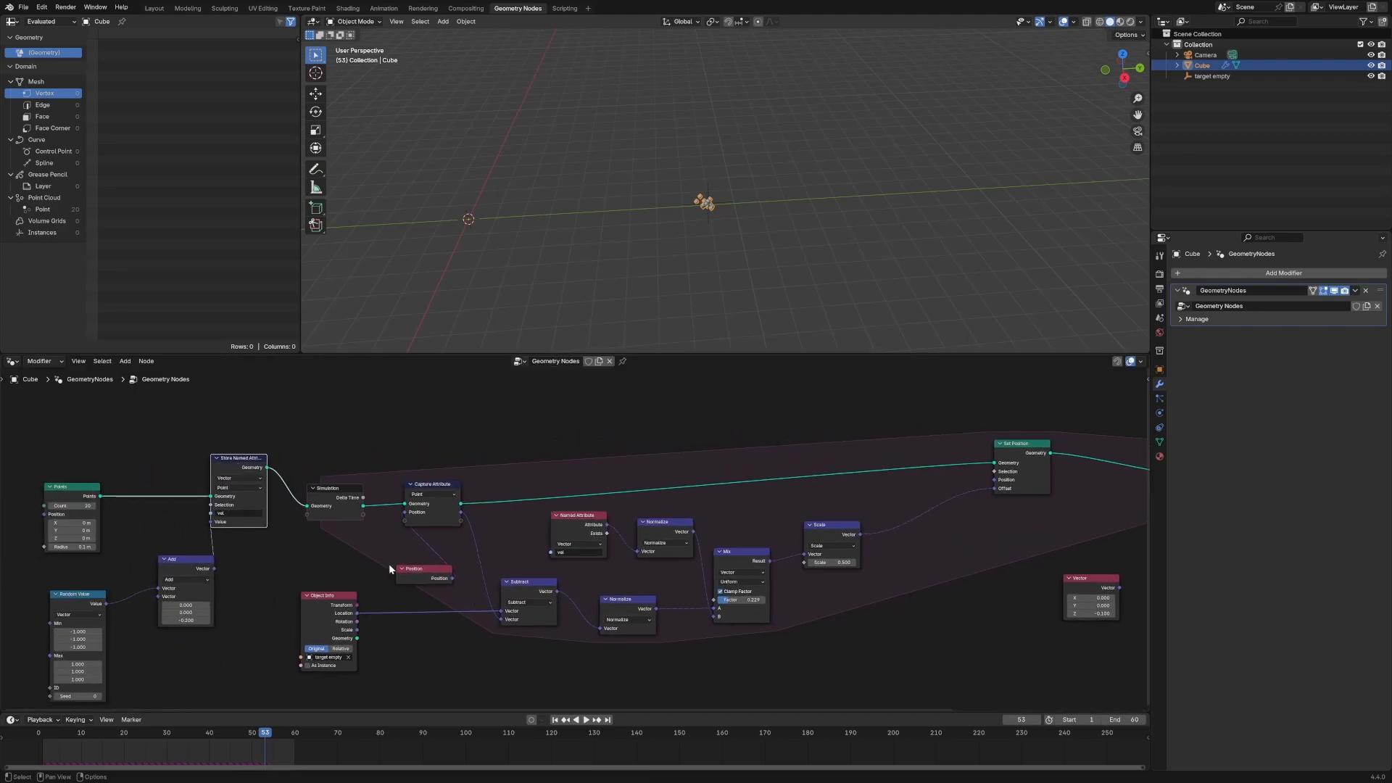
Shift Group Output, the simulation output, Set Position and the unused Vector node farther from Scale.
{"action": "middle_click_drag", "start_coordinate": [957, 544], "coordinate": [575, 562]}
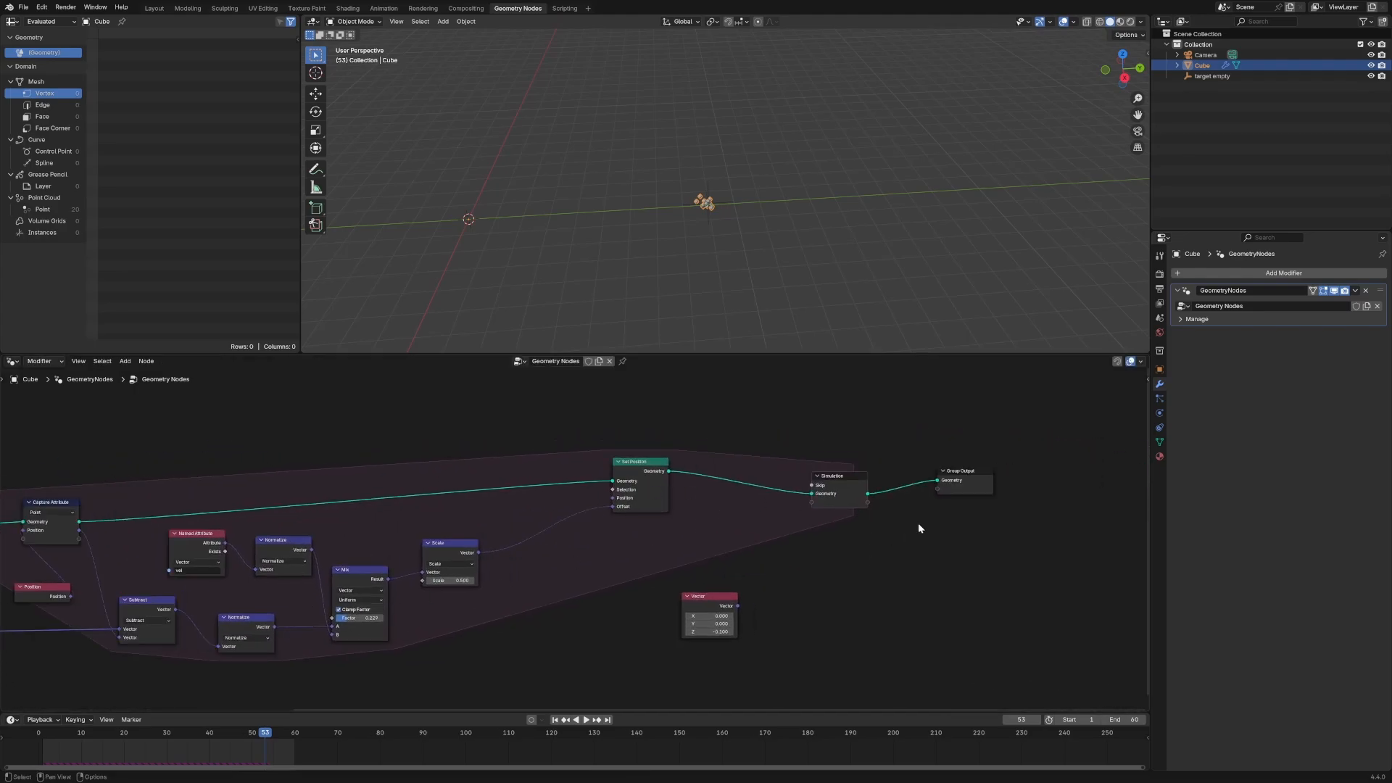
{"action": "left_click_drag", "start_coordinate": [963, 472], "coordinate": [1007, 449]}
{"action": "left_click_drag", "start_coordinate": [834, 477], "coordinate": [863, 455]}
{"action": "left_click_drag", "start_coordinate": [629, 499], "coordinate": [654, 490]}
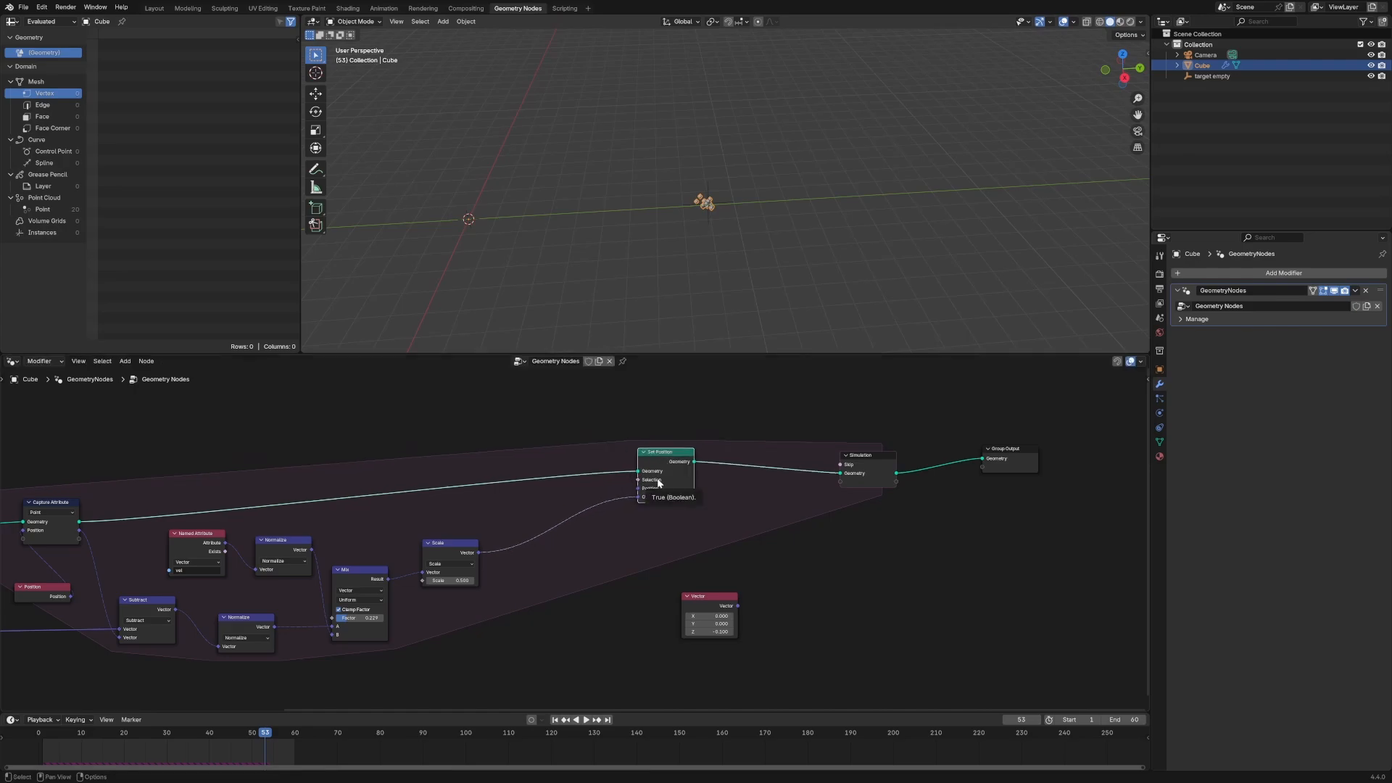
{"action": "left_click_drag", "start_coordinate": [717, 604], "coordinate": [783, 602]}
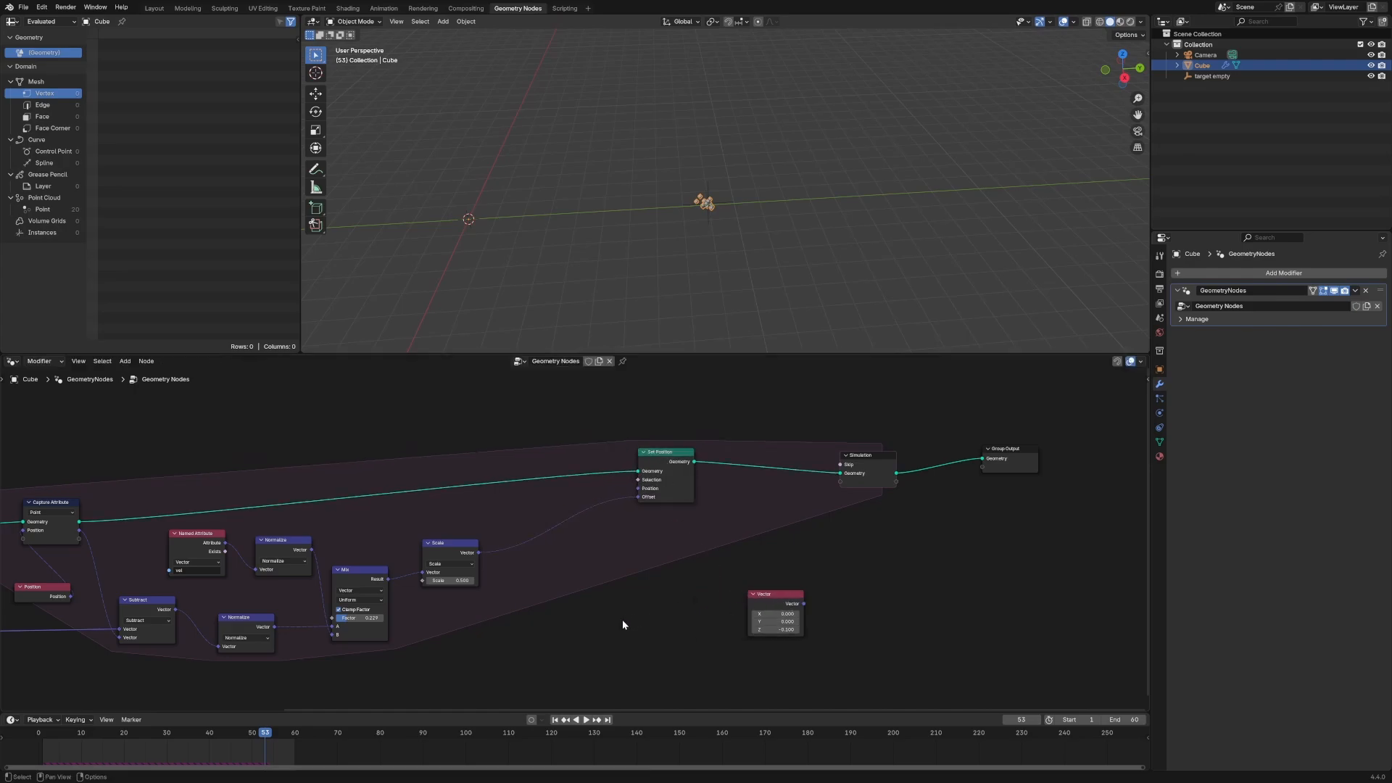
{"action": "key", "text": "shift+a"}
{"action": "type", "text": "store"}
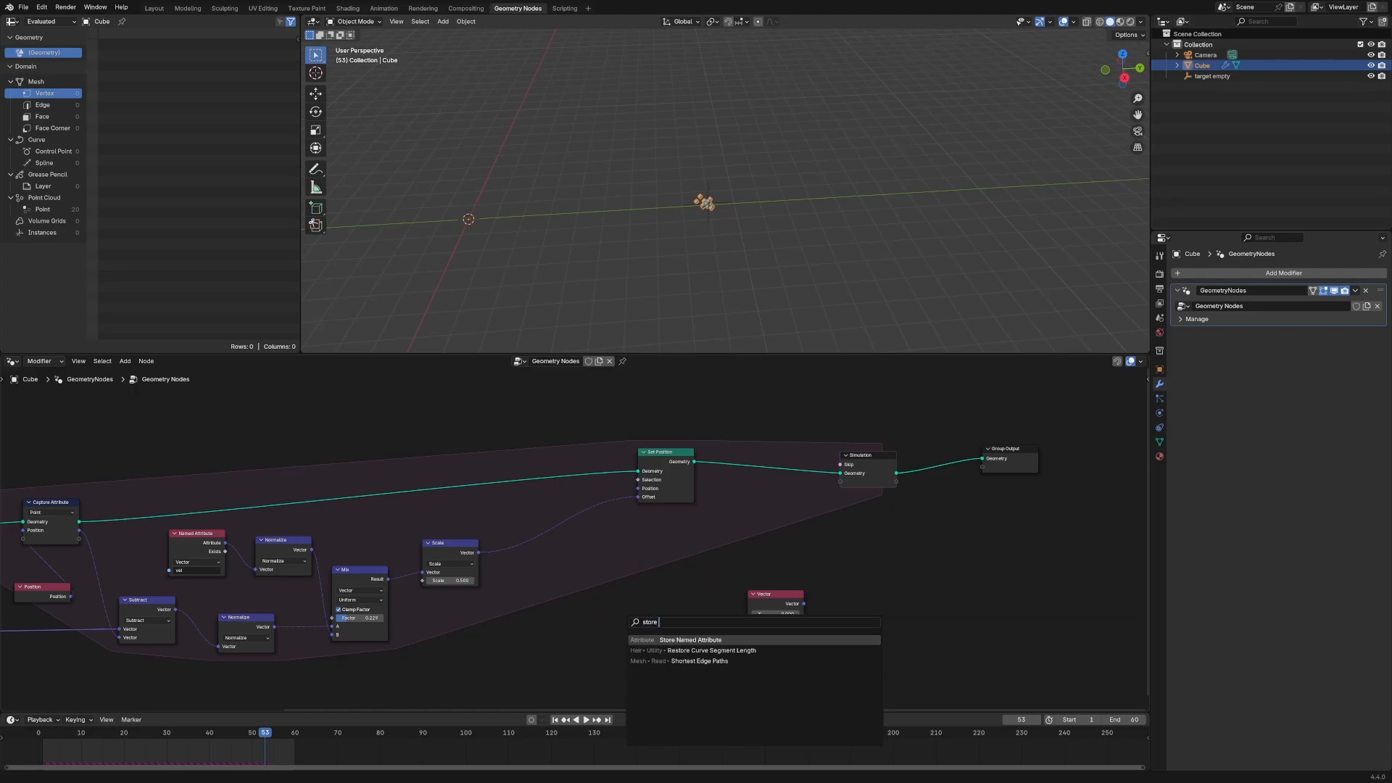
{"action": "key", "text": "Return"}
{"action": "left_click", "coordinate": [626, 621]}
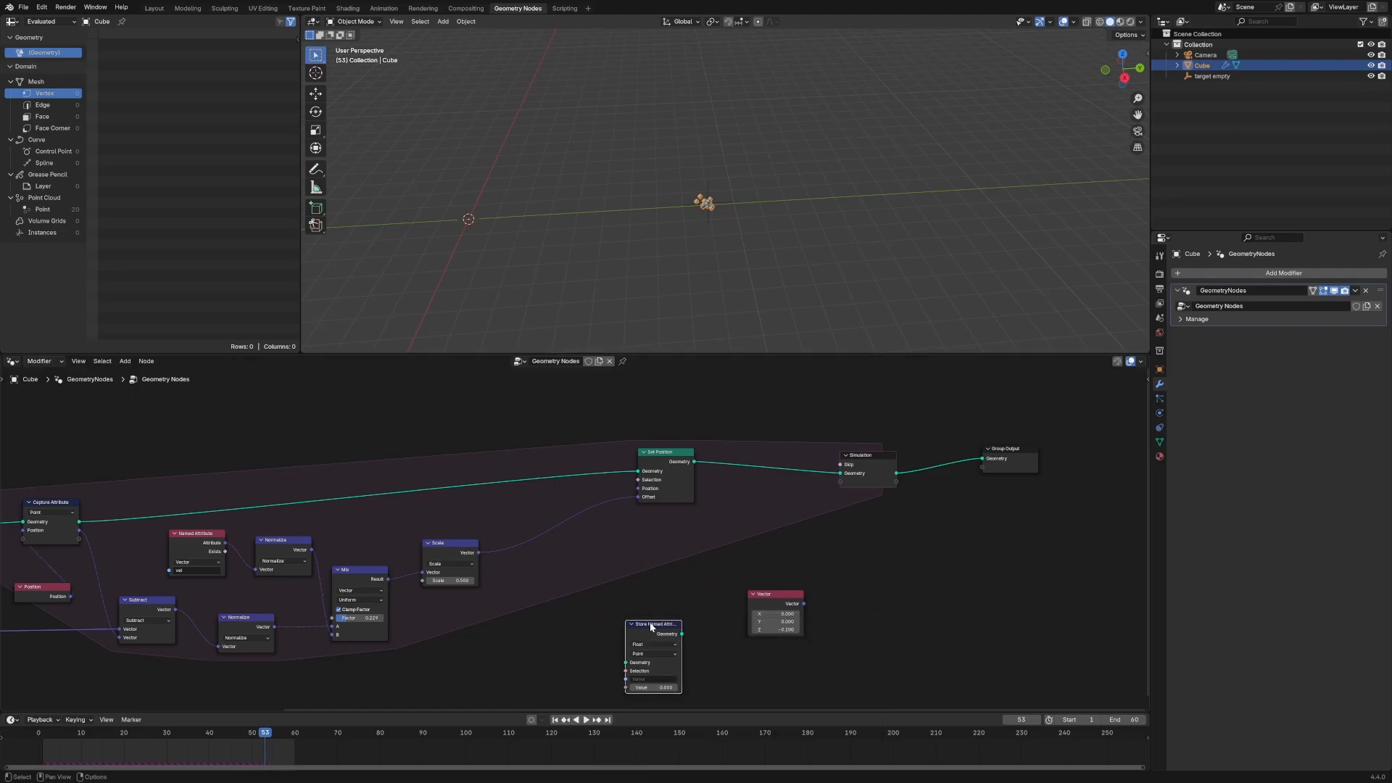
{"action": "key", "text": "x"}
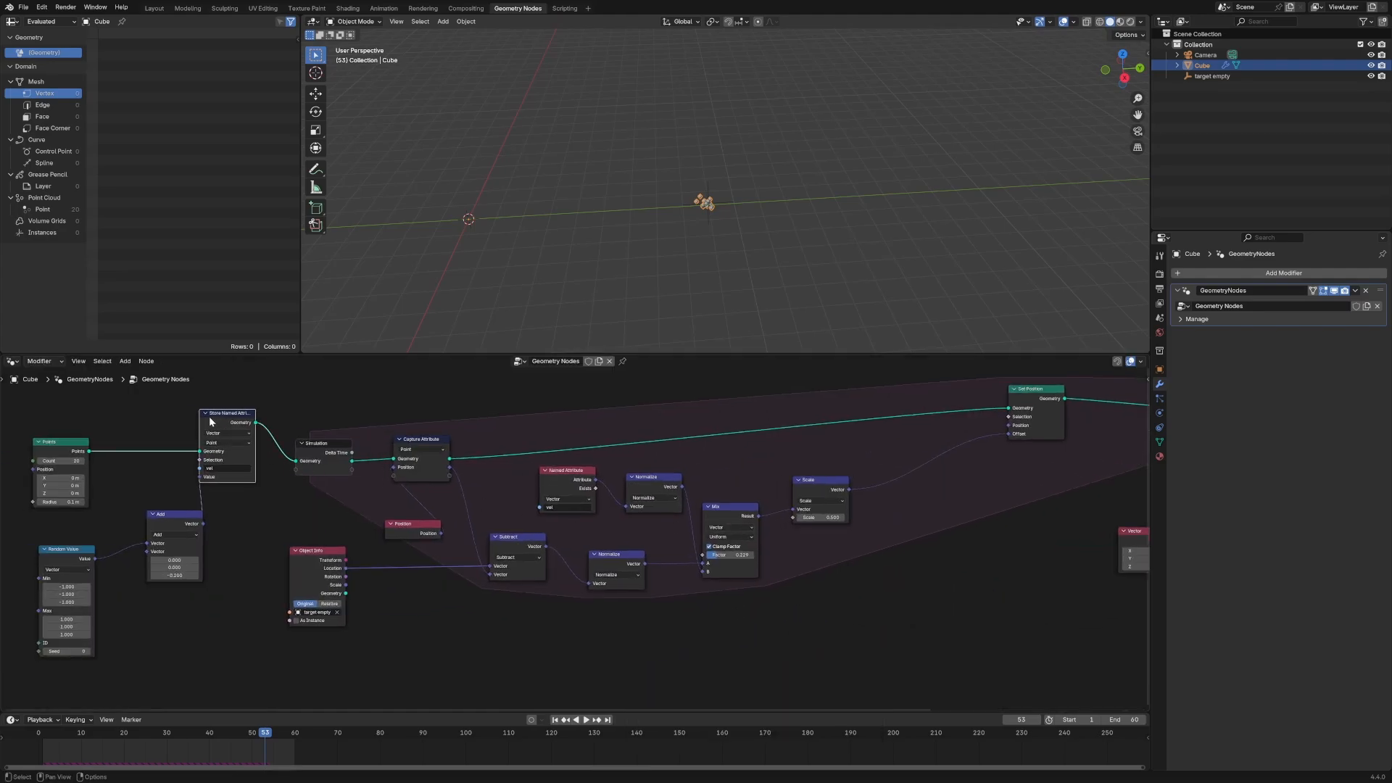
Duplicate the vel Store Named Attribute node onto the geometry link before Set Position and feed Scale's output into its Value.
{"action": "key", "text": "shift+d"}
{"action": "left_click", "coordinate": [960, 536]}
{"action": "left_click_drag", "start_coordinate": [849, 490], "coordinate": [963, 588]}
{"action": "left_click_drag", "start_coordinate": [990, 524], "coordinate": [899, 419]}
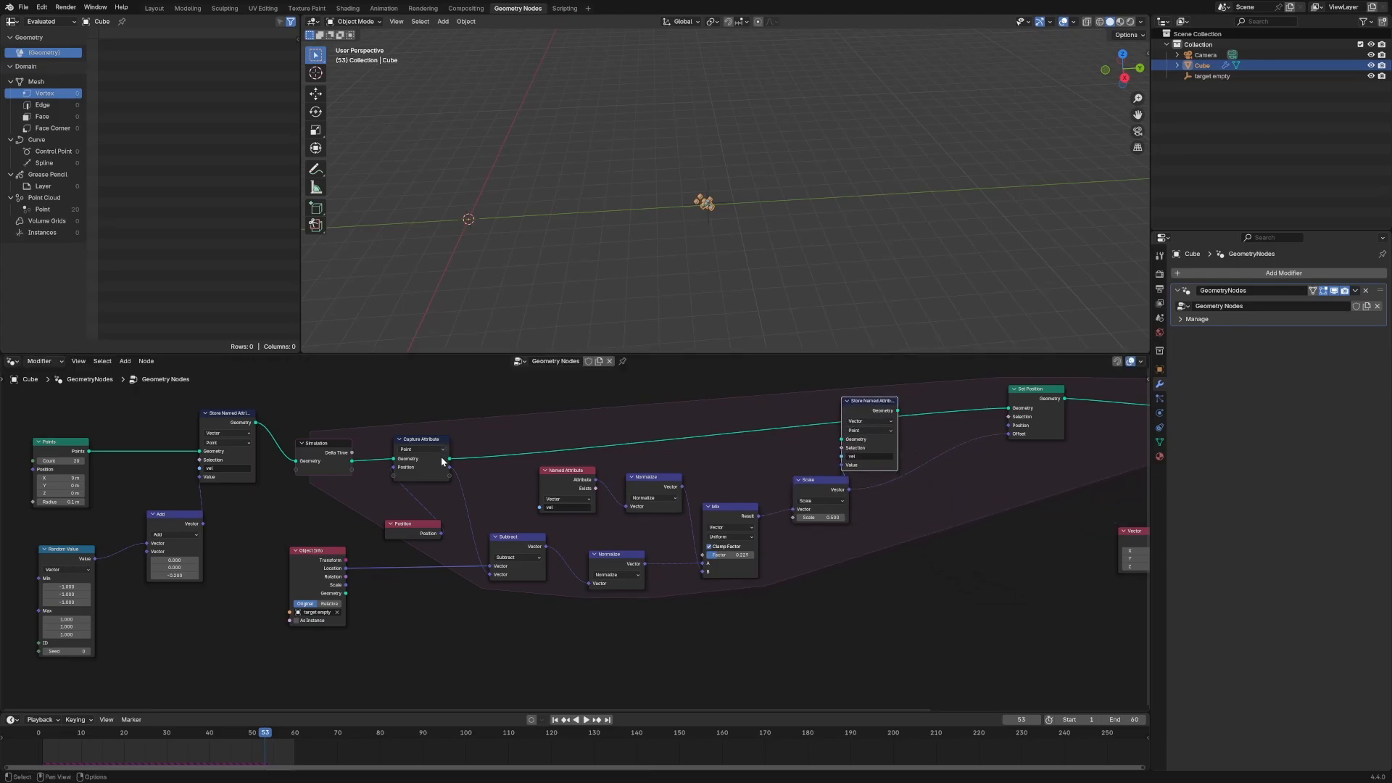
{"action": "left_click_drag", "start_coordinate": [448, 459], "coordinate": [1005, 410]}
{"action": "left_click_drag", "start_coordinate": [853, 402], "coordinate": [828, 392]}
{"action": "middle_click_drag", "start_coordinate": [965, 488], "coordinate": [718, 537]}
{"action": "left_click_drag", "start_coordinate": [591, 532], "coordinate": [568, 530]}
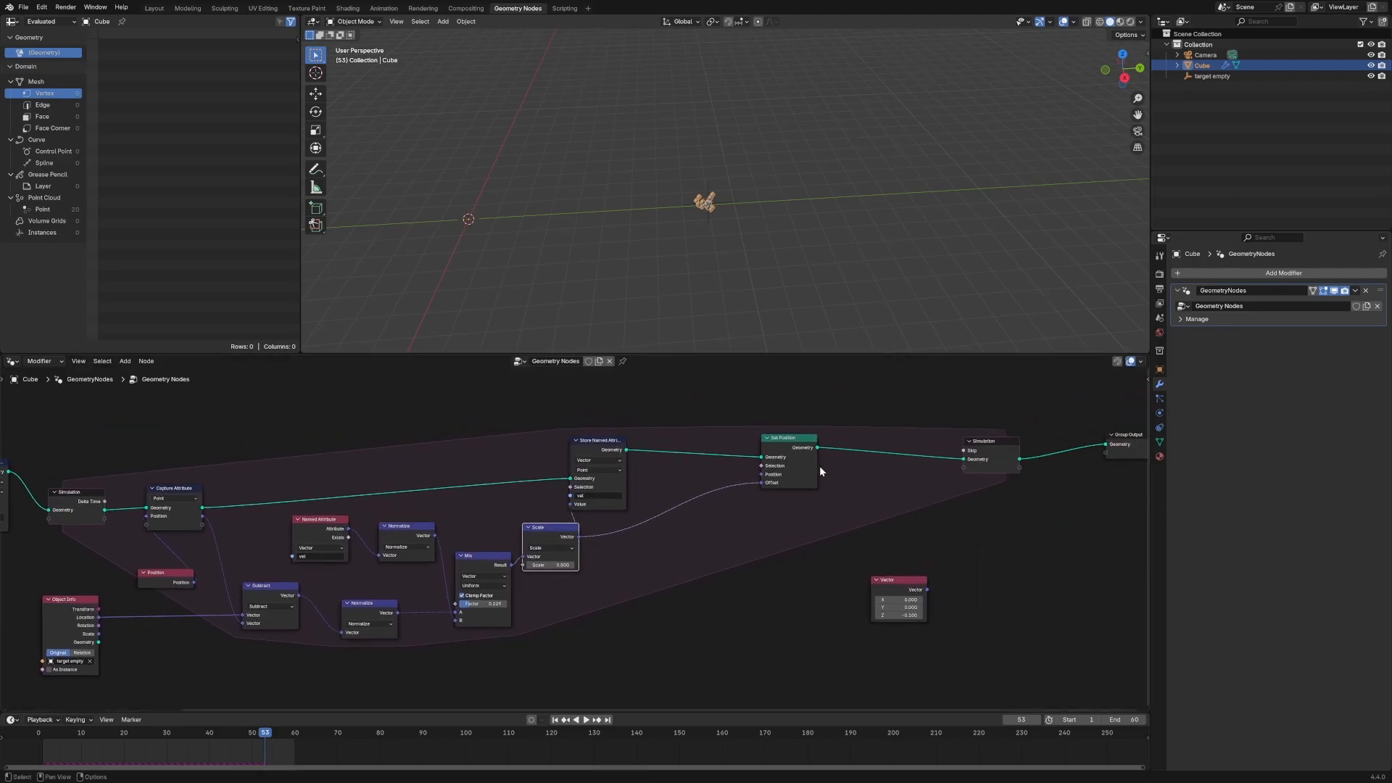
Duplicate the vel Named Attribute node near Set Position and connect its Attribute output to Set Position's Offset.
{"action": "left_click_drag", "start_coordinate": [803, 467], "coordinate": [820, 466]}
{"action": "left_click", "coordinate": [688, 544]}
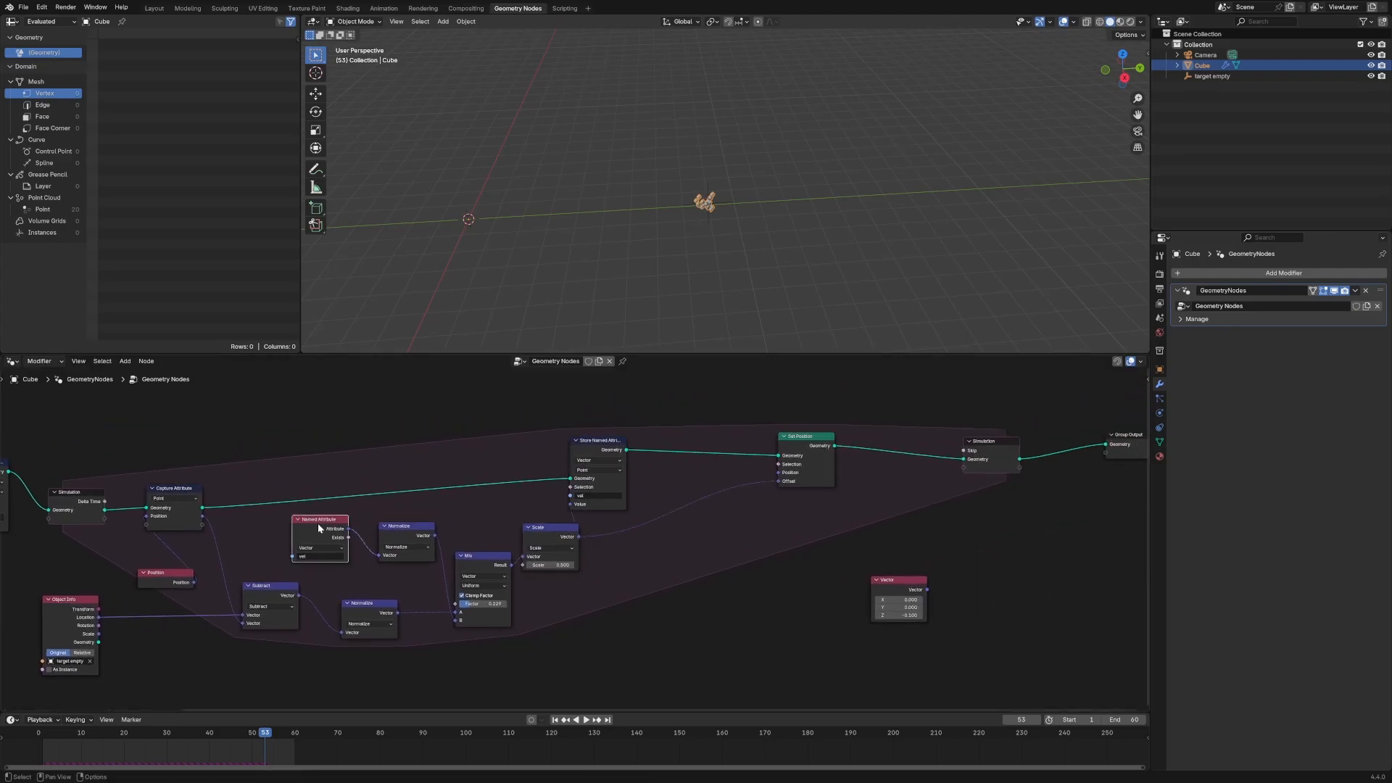
{"action": "key", "text": "shift+d"}
{"action": "left_click", "coordinate": [749, 526]}
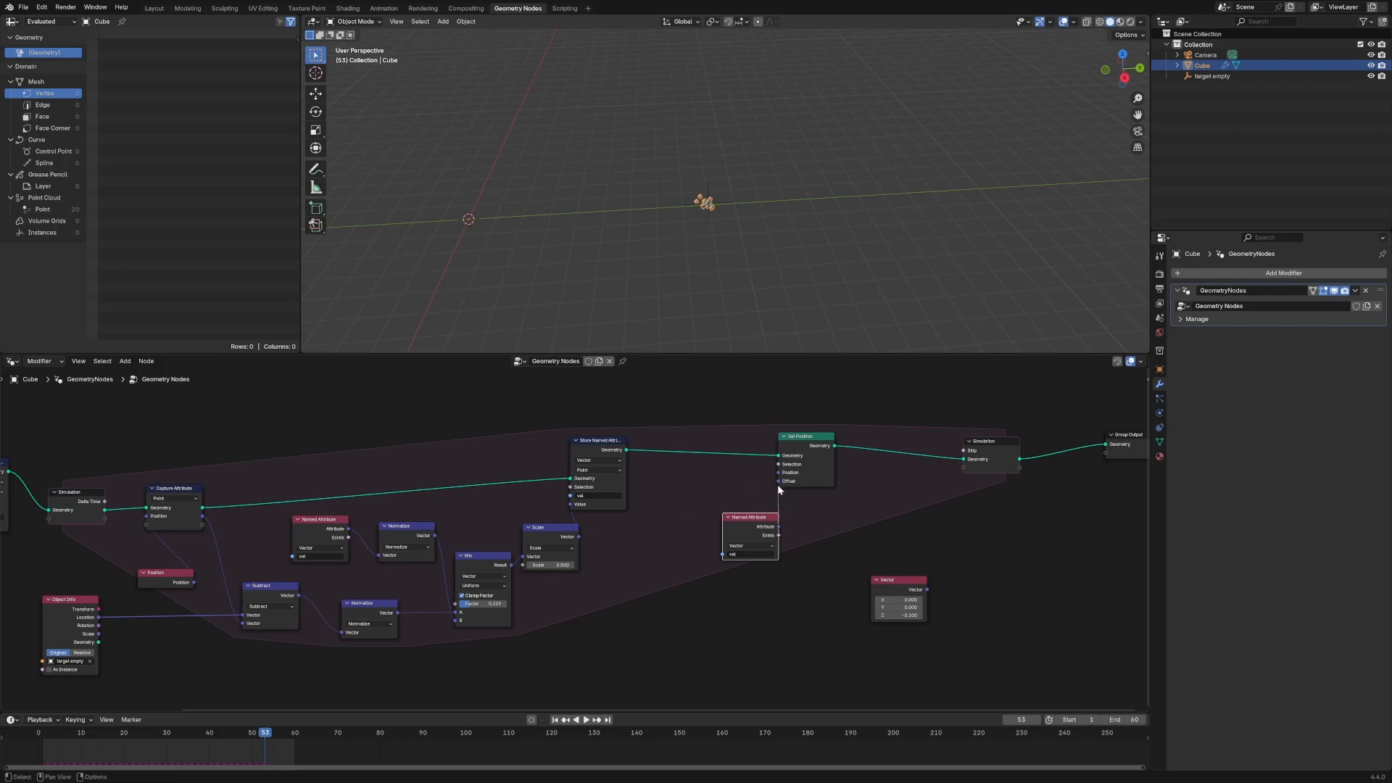
{"action": "left_click_drag", "start_coordinate": [778, 482], "coordinate": [703, 510]}
{"action": "left_click_drag", "start_coordinate": [909, 588], "coordinate": [956, 595]}
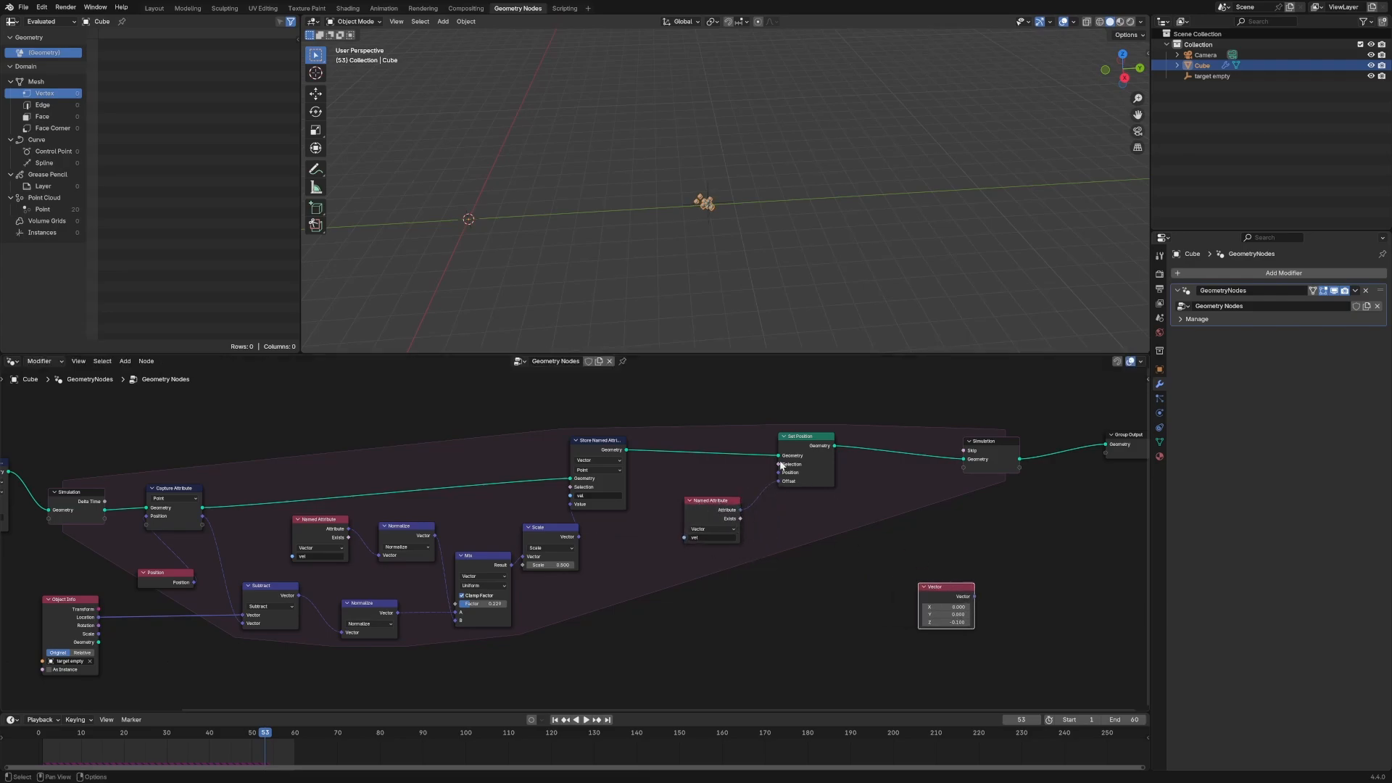
Play the simulation and try a Scale value of 0.1, followed by 0.2.
{"action": "key", "text": "space"}
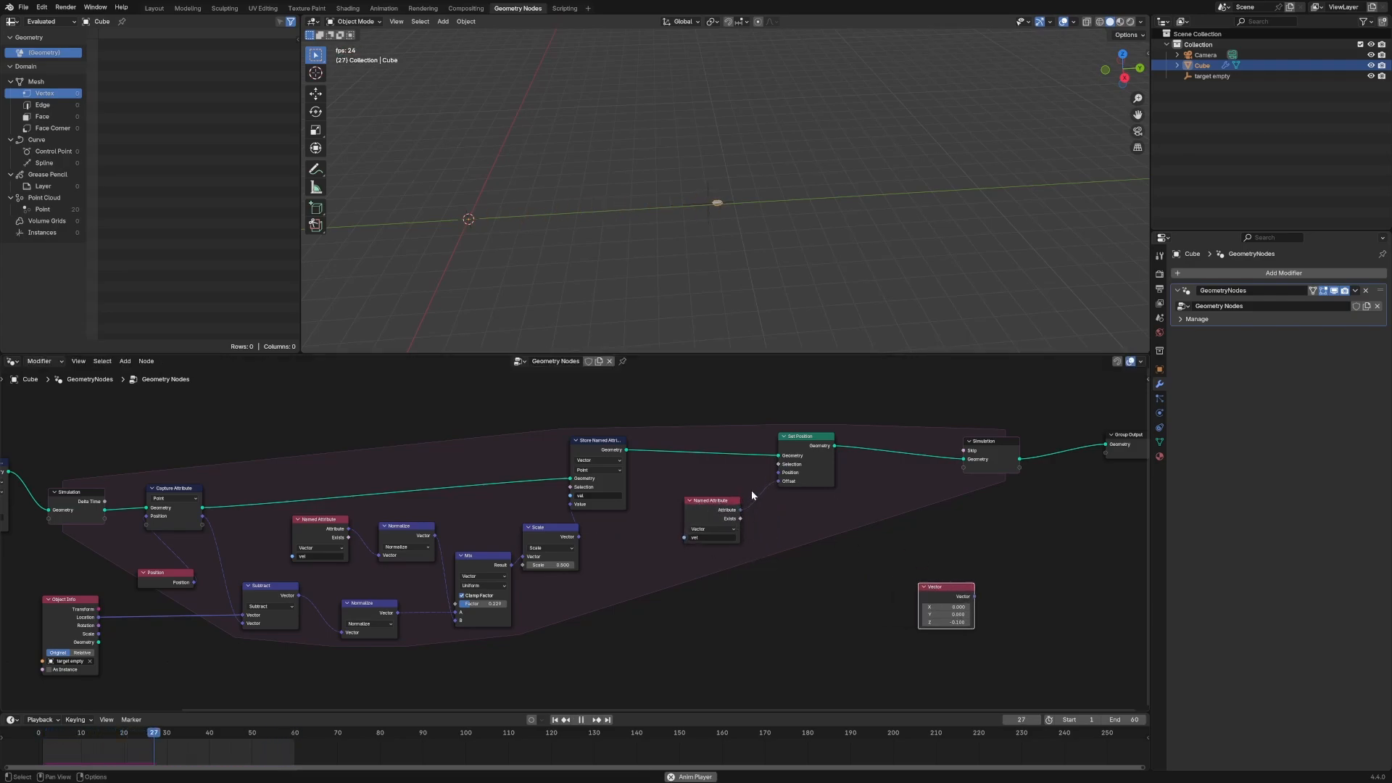
{"action": "left_click", "coordinate": [553, 565]}
{"action": "type", "text": ".1"}
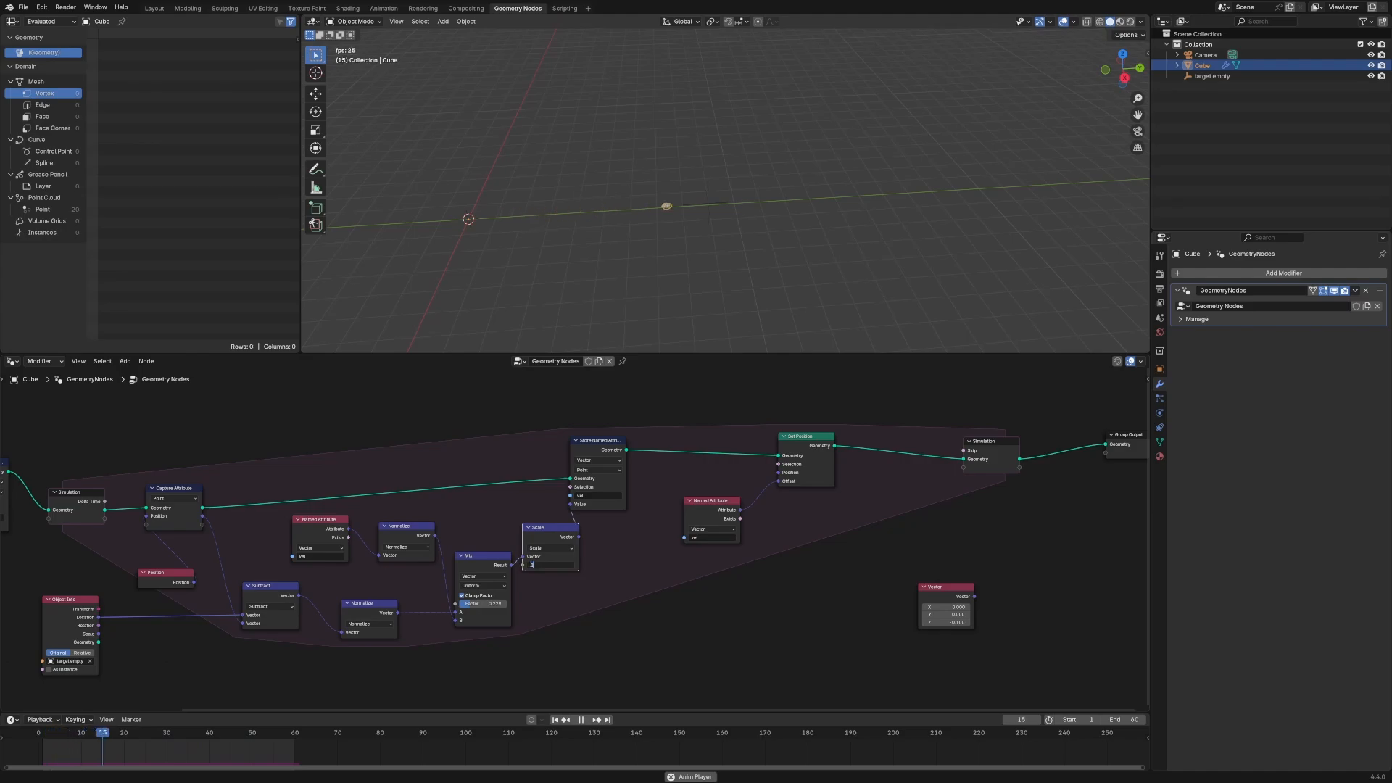
{"action": "key", "text": "Return"}
{"action": "left_click", "coordinate": [553, 565]}
{"action": "type", "text": ".2"}
{"action": "key", "text": "Return"}
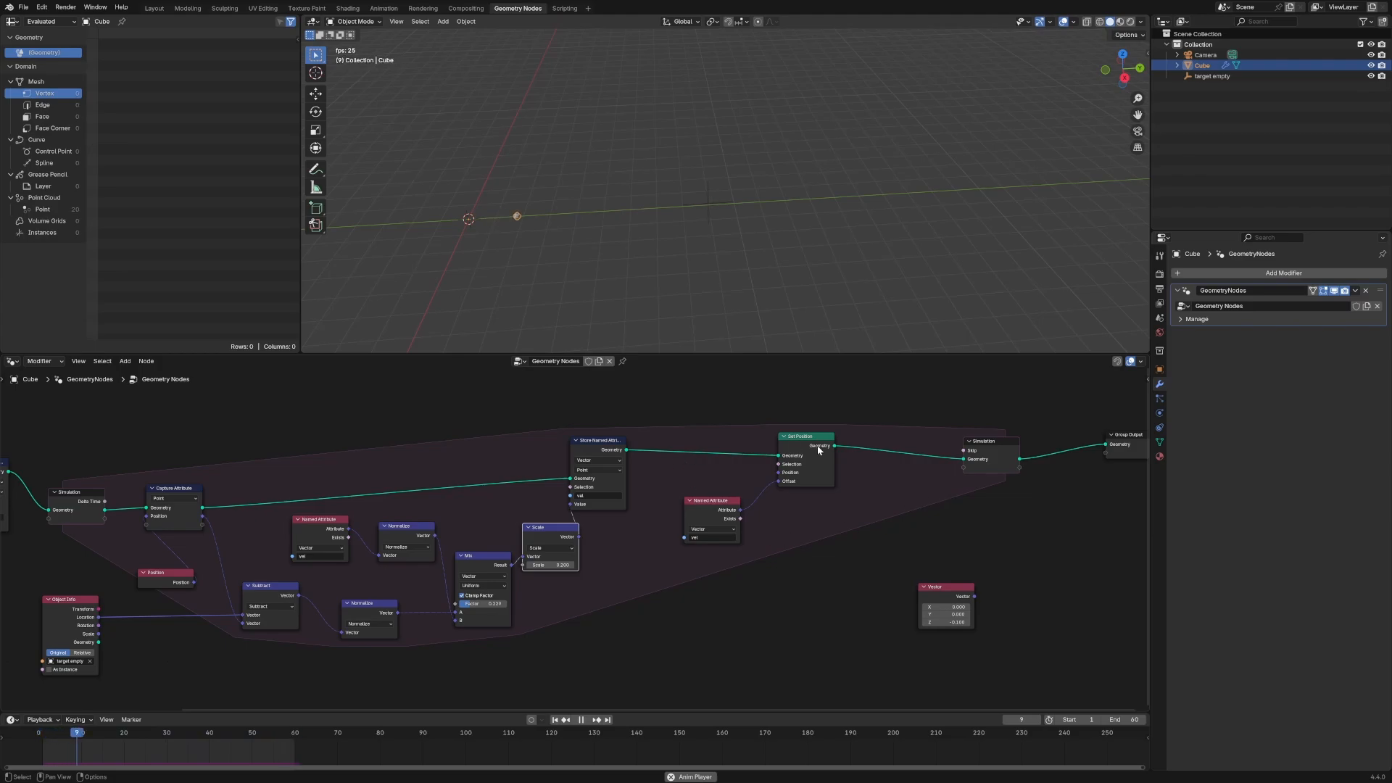
Spread Set Position, its Named Attribute and the inner Store Named Attribute node farther from Scale.
{"action": "left_click_drag", "start_coordinate": [818, 450], "coordinate": [876, 449]}
{"action": "left_click_drag", "start_coordinate": [711, 501], "coordinate": [750, 498]}
{"action": "left_click_drag", "start_coordinate": [602, 441], "coordinate": [673, 443]}
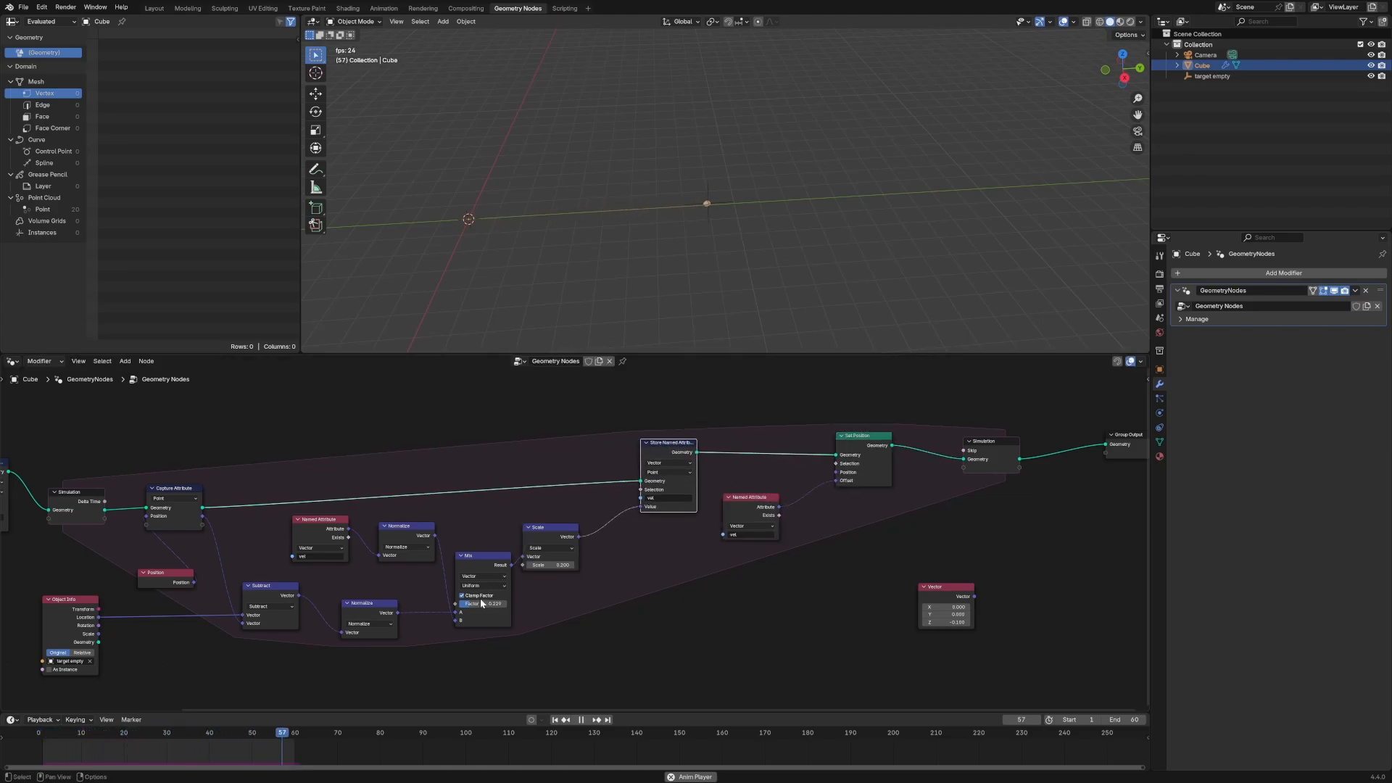
Raise the Mix node's Factor during playback and set the Scale value to 0.3.
{"action": "left_click_drag", "start_coordinate": [481, 603], "coordinate": [501, 607]}
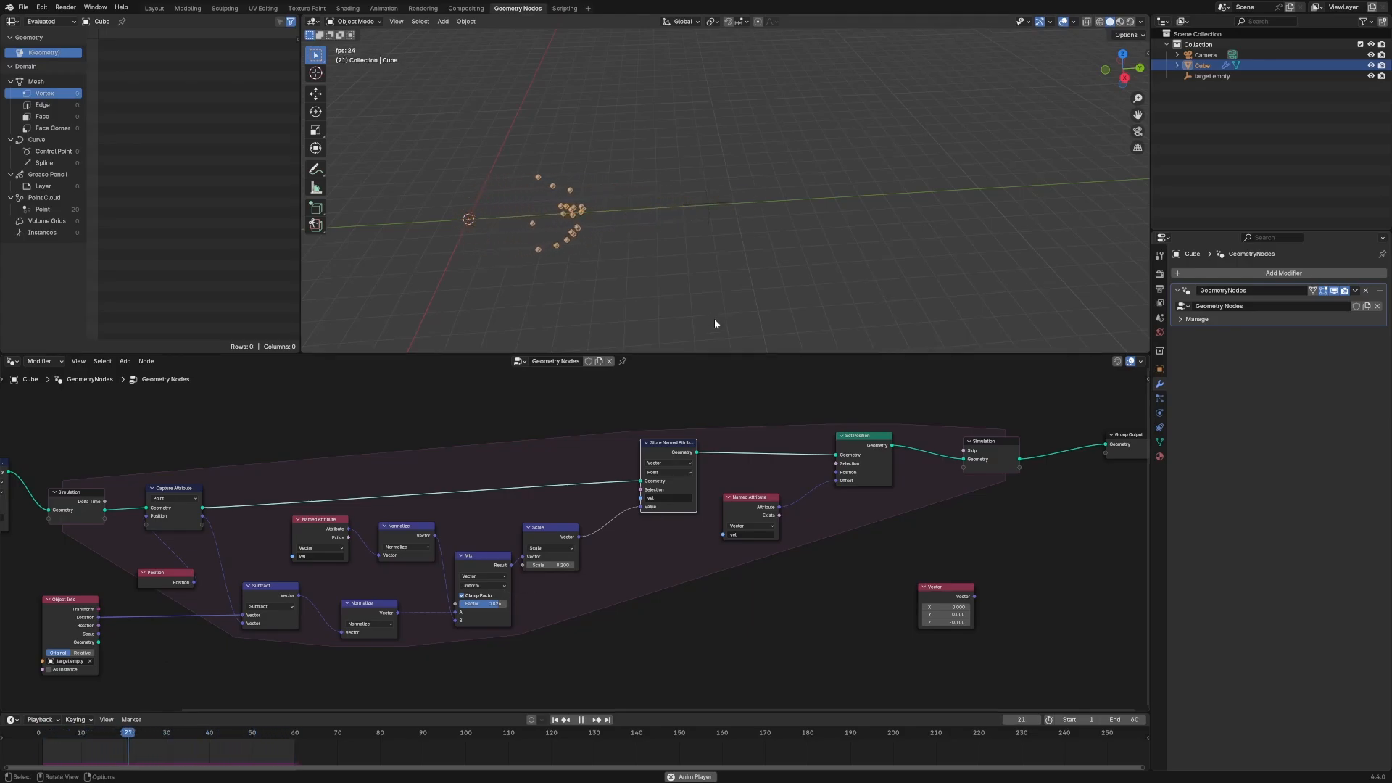
{"action": "double_click", "coordinate": [552, 565]}
{"action": "type", "text": "0.3"}
{"action": "key", "text": "Return"}
Move the target empty around during playback to test how the points follow it, and reselect the Cube.
{"action": "left_click", "coordinate": [712, 211]}
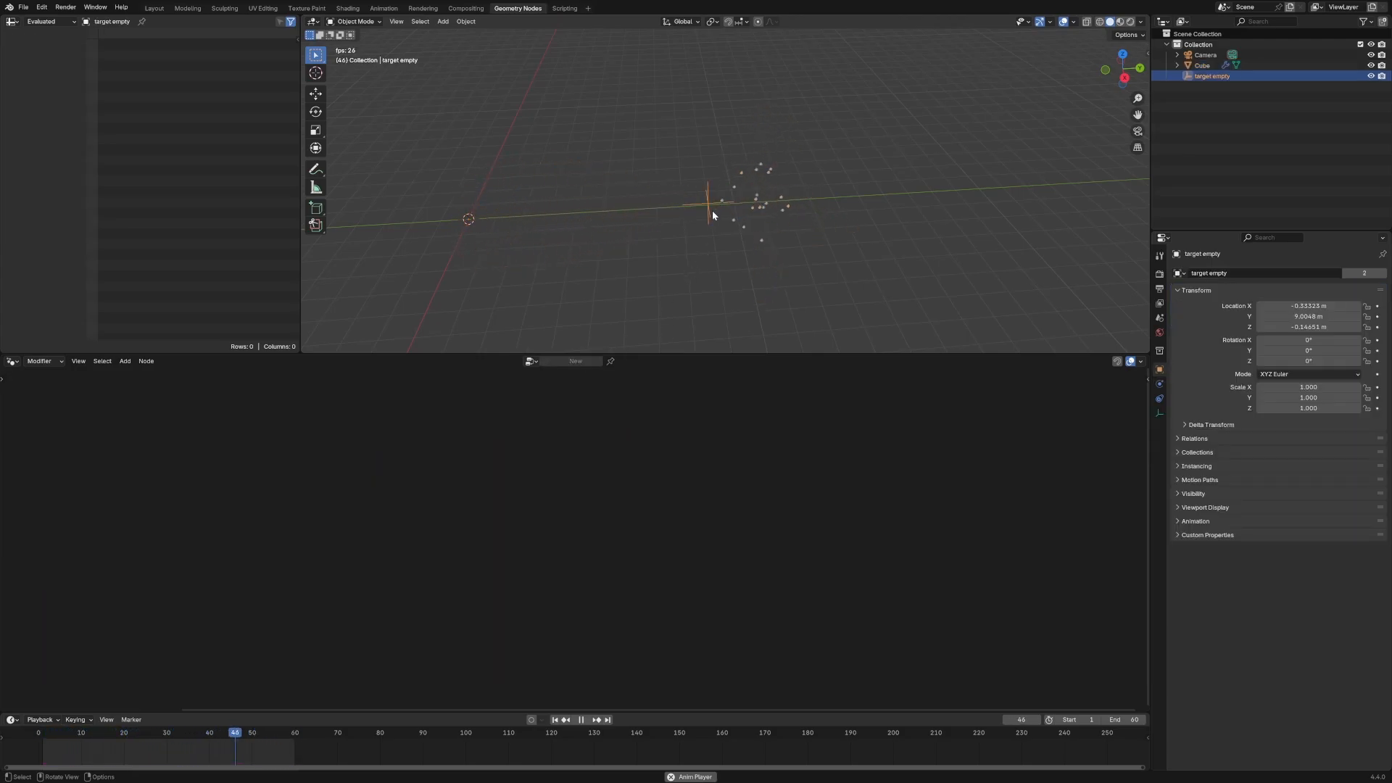
{"action": "key", "text": "g"}
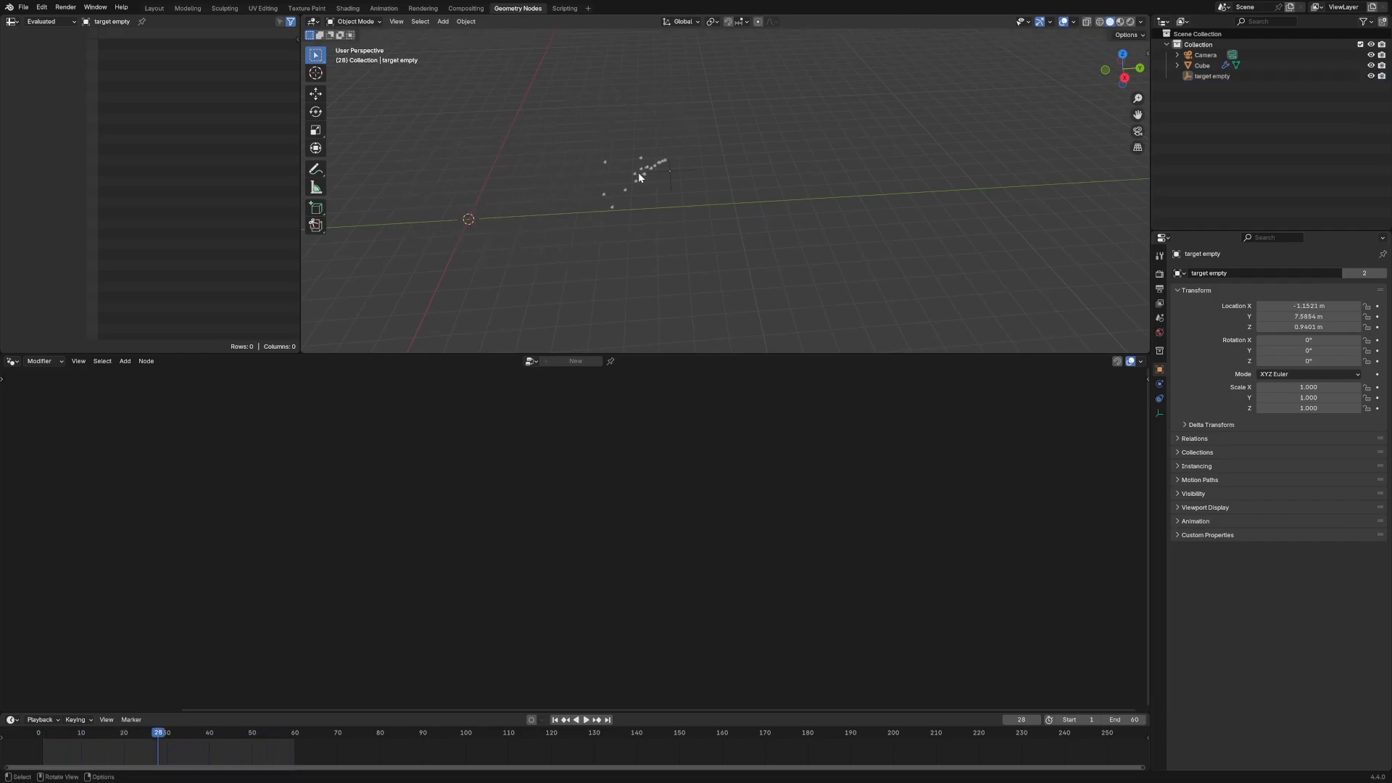
{"action": "left_click", "coordinate": [638, 175]}
Remove the unused Vector node and move Group Output far from the simulation output to free space between them.
{"action": "scroll", "coordinate": [732, 556], "scroll_direction": "down", "scroll_amount": 3}
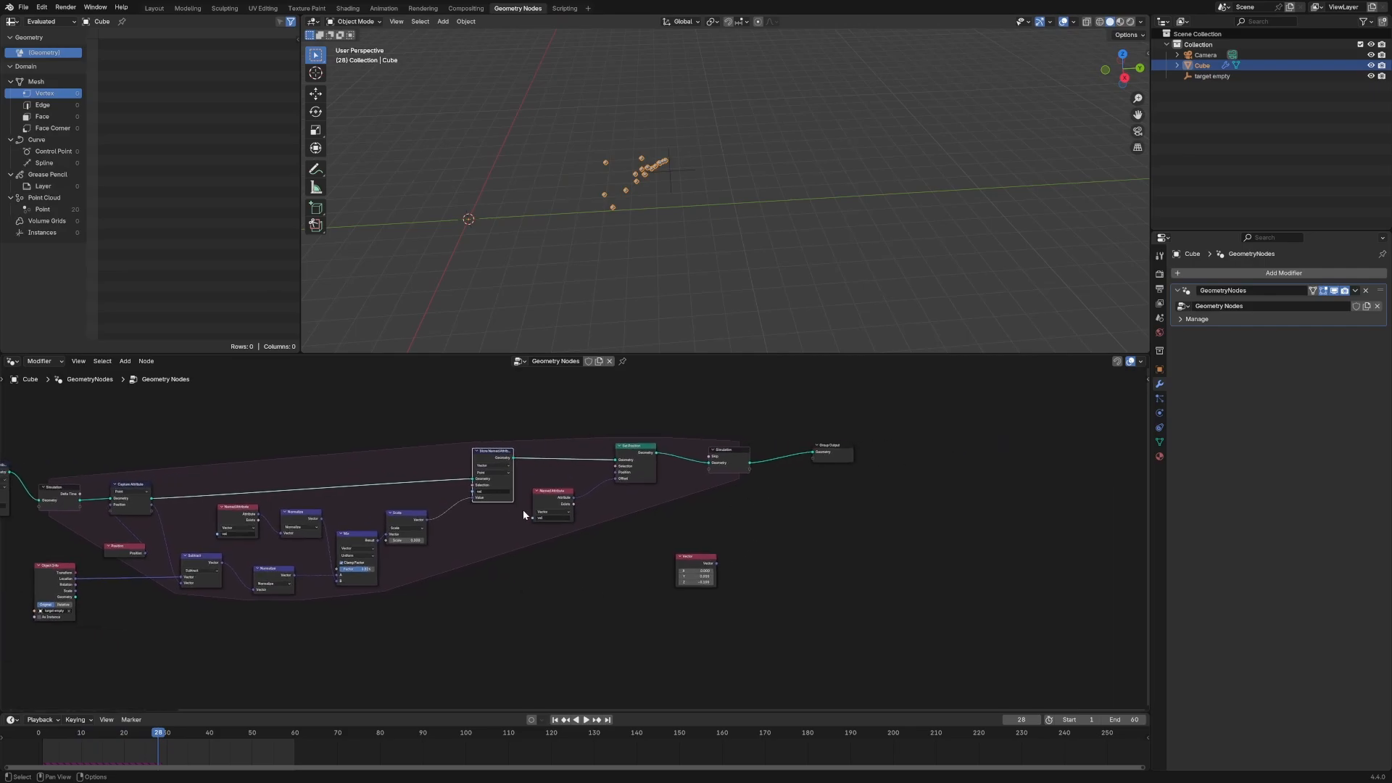
{"action": "left_click", "coordinate": [797, 598]}
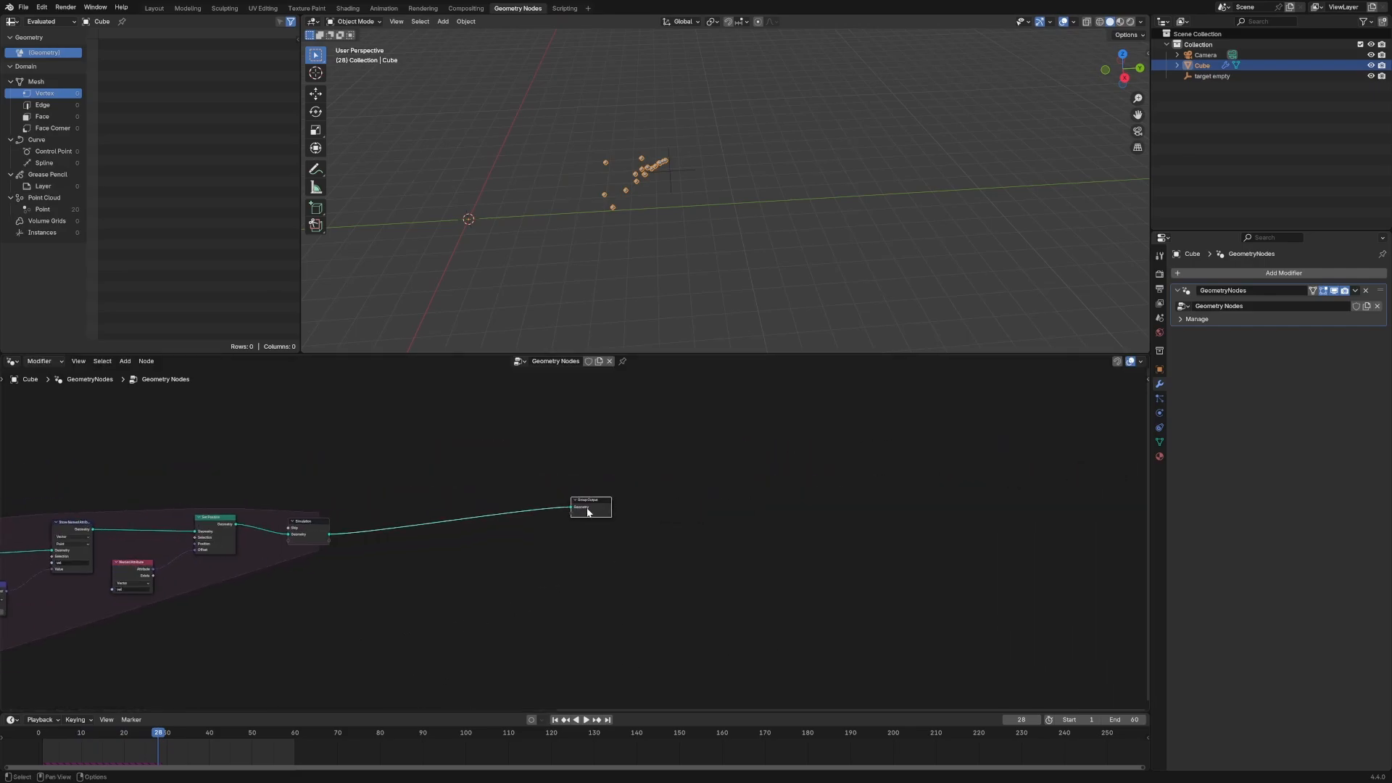
{"action": "left_click_drag", "start_coordinate": [588, 511], "coordinate": [774, 513]}
{"action": "middle_click_drag", "start_coordinate": [356, 619], "coordinate": [437, 523]}
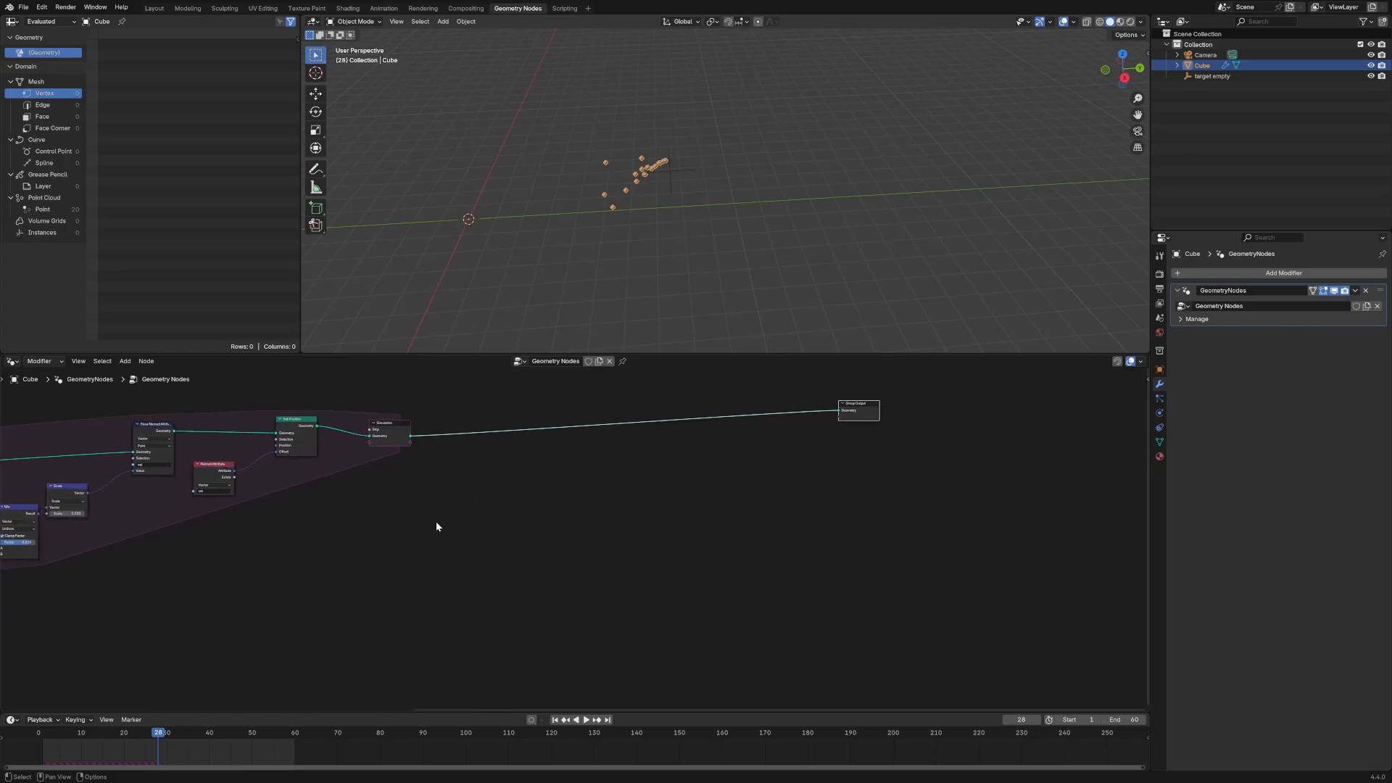
Add a second Simulation Zone and link it between the first simulation's geometry output and Group Output.
{"action": "left_click", "coordinate": [534, 534]}
{"action": "key", "text": "shift+a"}
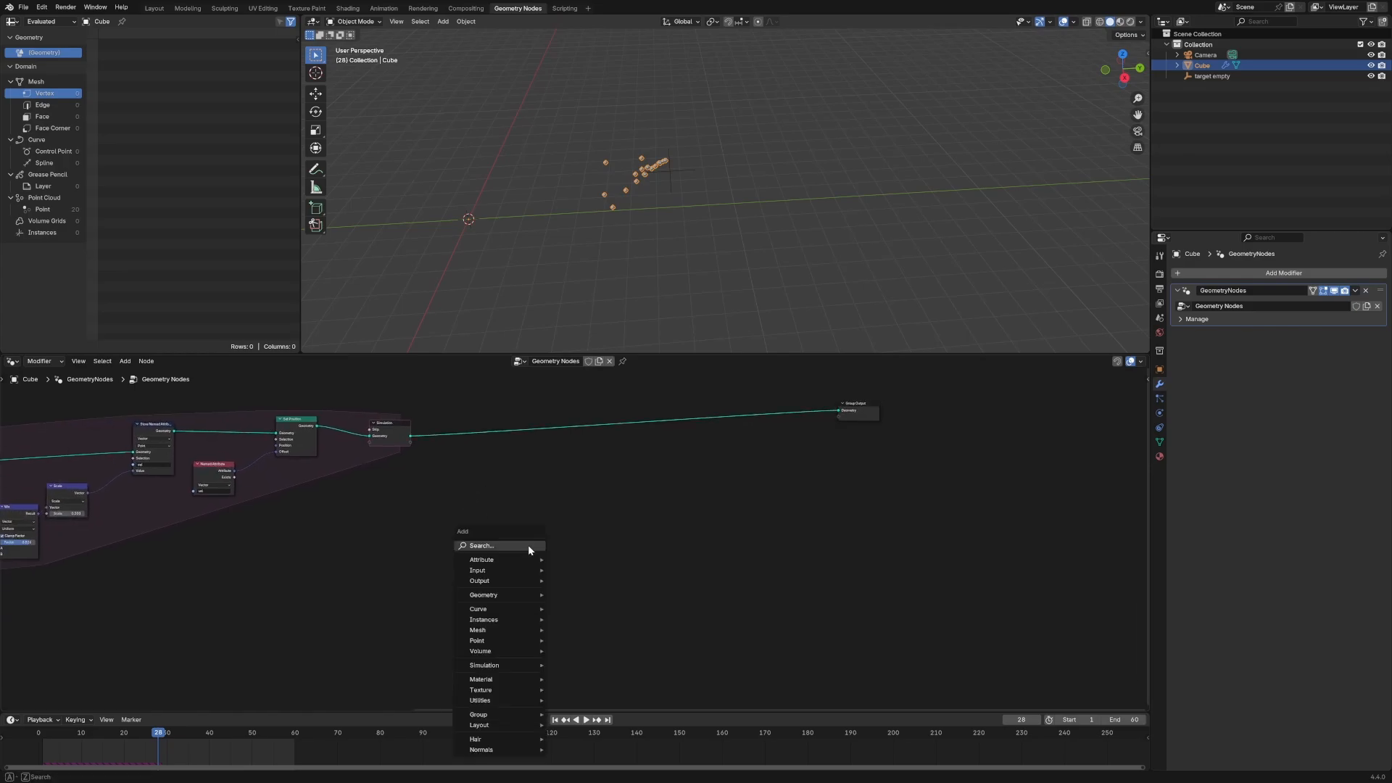
{"action": "type", "text": "sim"}
{"action": "key", "text": "Return"}
{"action": "left_click", "coordinate": [587, 478]}
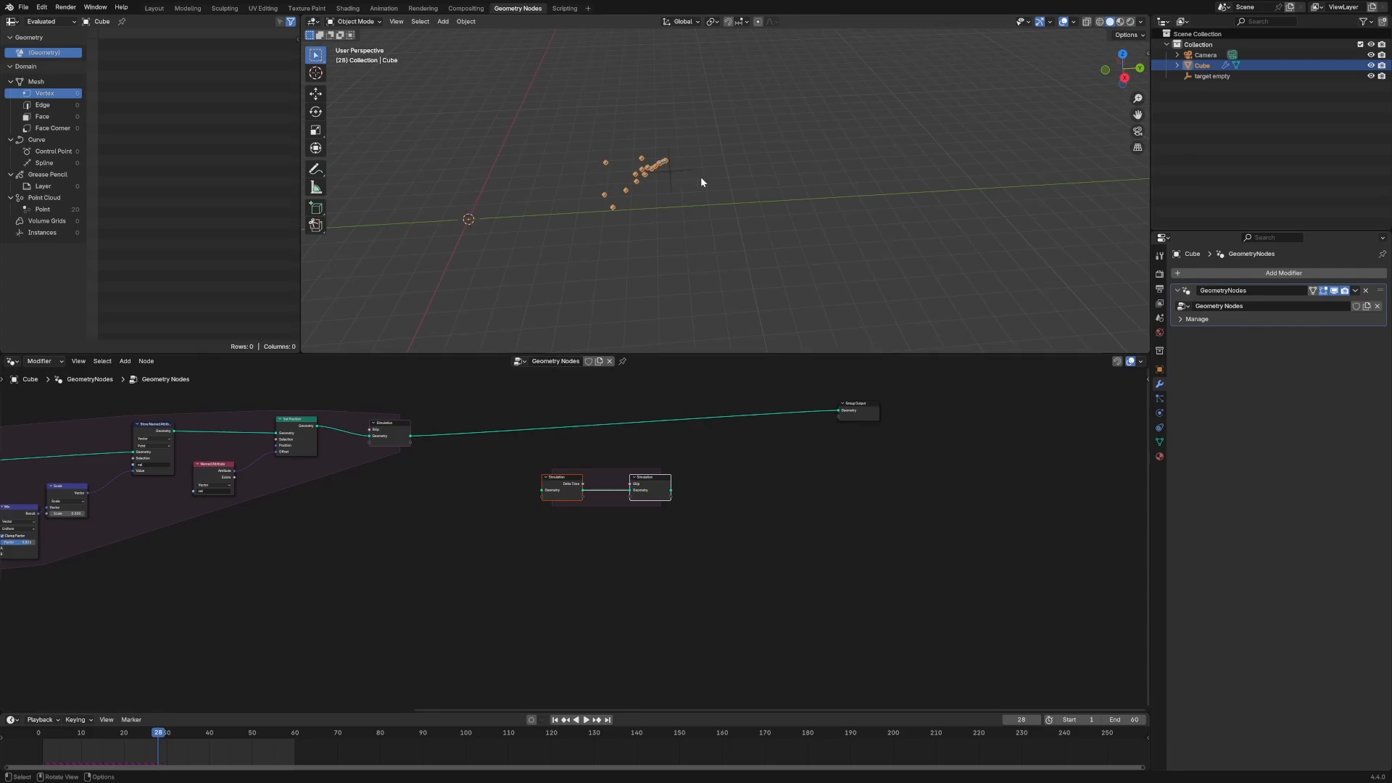
{"action": "left_click", "coordinate": [677, 174]}
{"action": "left_click", "coordinate": [641, 164]}
{"action": "left_click_drag", "start_coordinate": [411, 436], "coordinate": [543, 491]}
{"action": "left_click_drag", "start_coordinate": [671, 491], "coordinate": [838, 410]}
{"action": "left_click_drag", "start_coordinate": [568, 485], "coordinate": [535, 475]}
Add a Join Geometry node on the link inside the second simulation zone.
{"action": "left_click", "coordinate": [566, 427]}
{"action": "key", "text": "shift+a"}
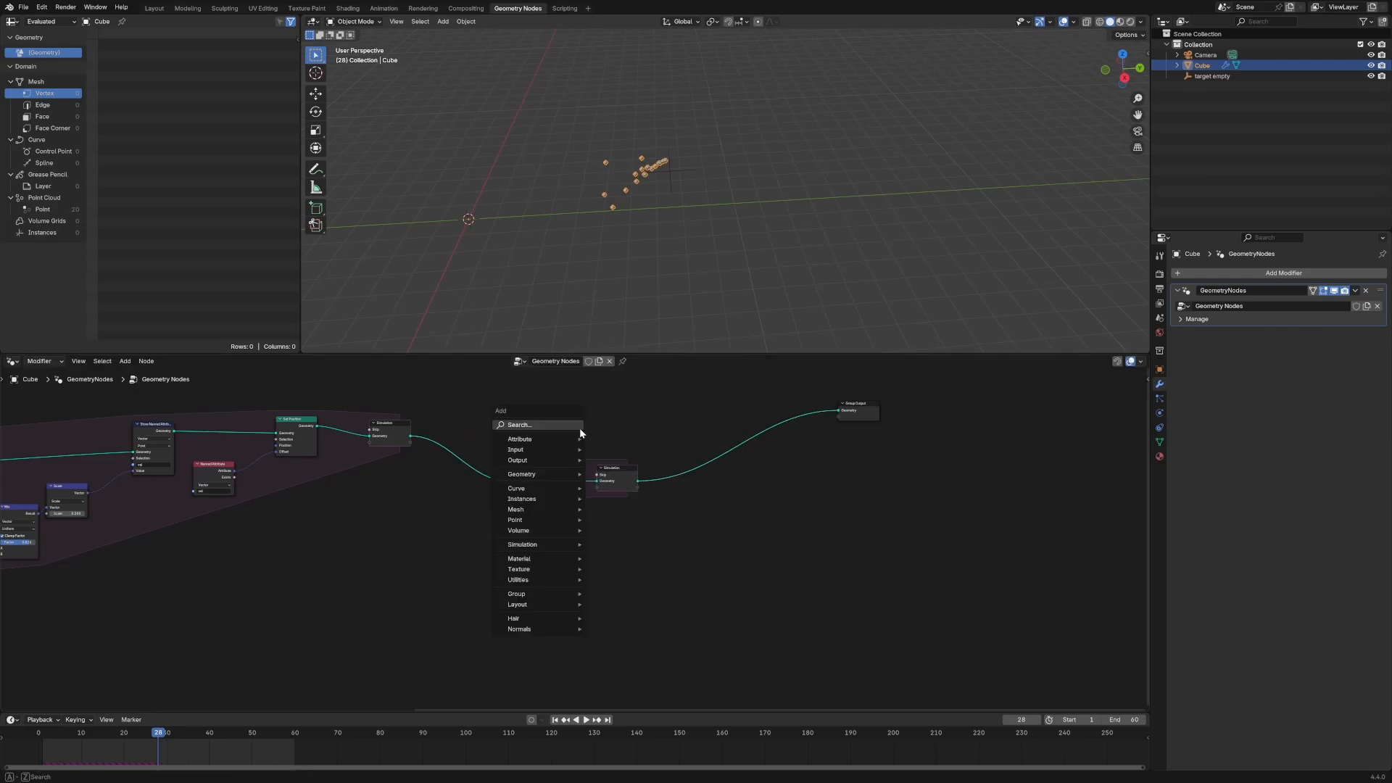
{"action": "type", "text": "join"}
{"action": "key", "text": "Return"}
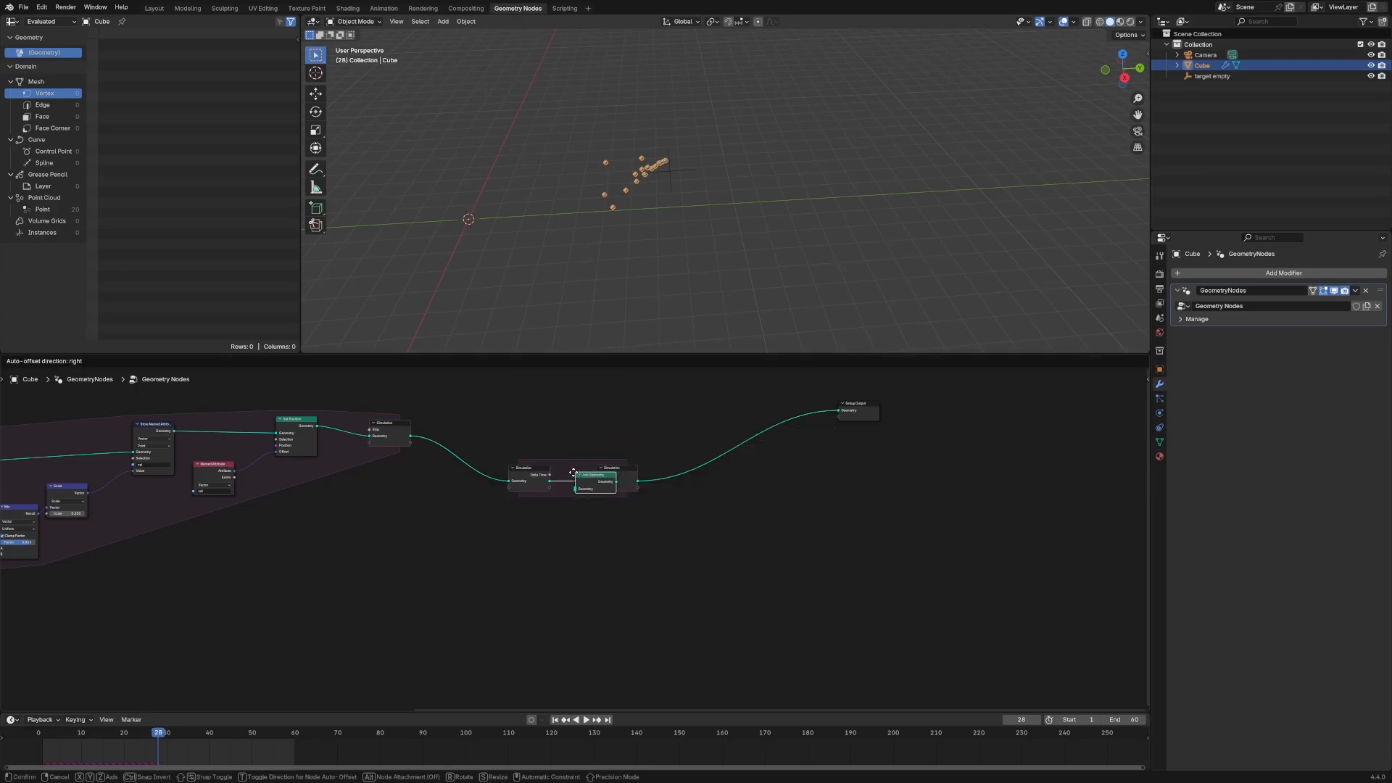
{"action": "left_click", "coordinate": [567, 474]}
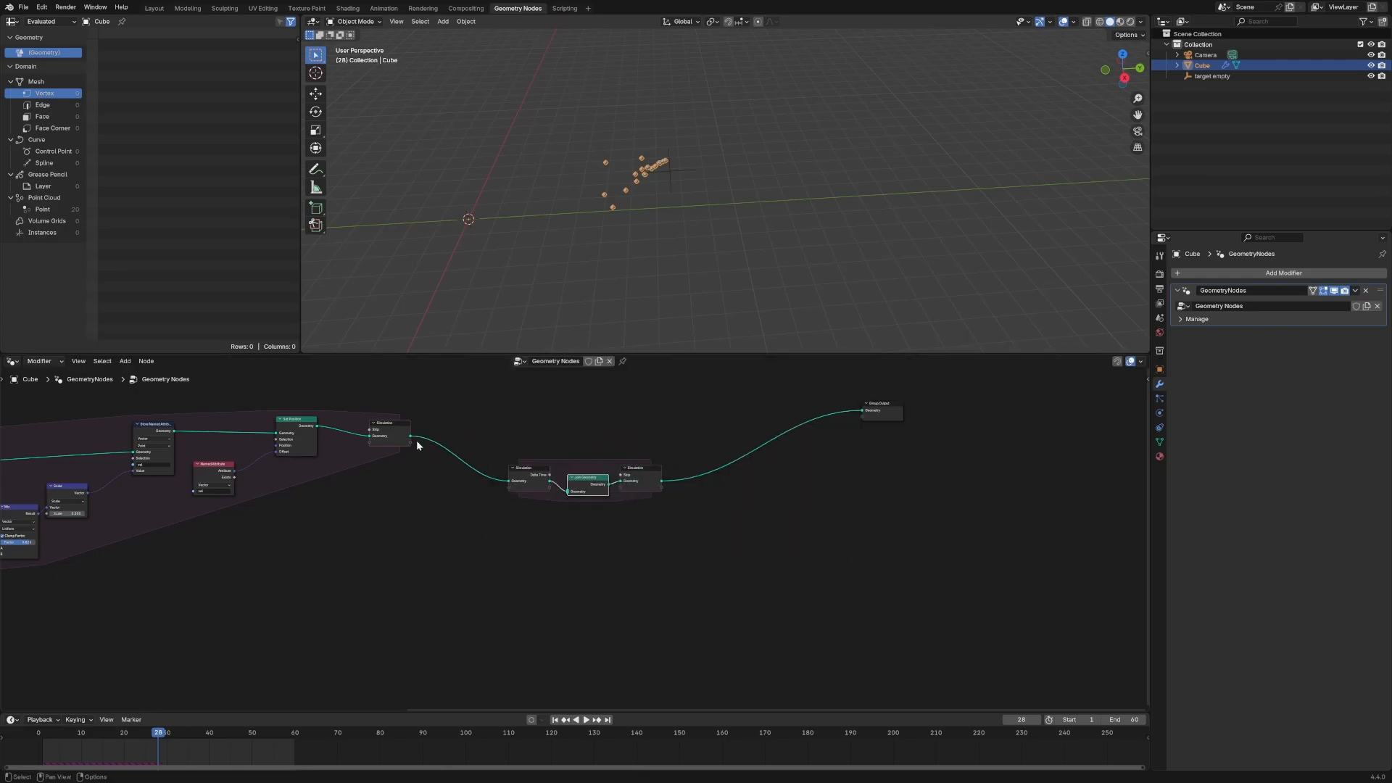
Branch the first simulation's output through a reroute into Join Geometry and tidy the second zone's nodes, leaving no Viewer.
{"action": "left_click_drag", "start_coordinate": [475, 469], "coordinate": [534, 501]}
{"action": "left_click", "coordinate": [395, 437], "text": "ctrl+shift"}
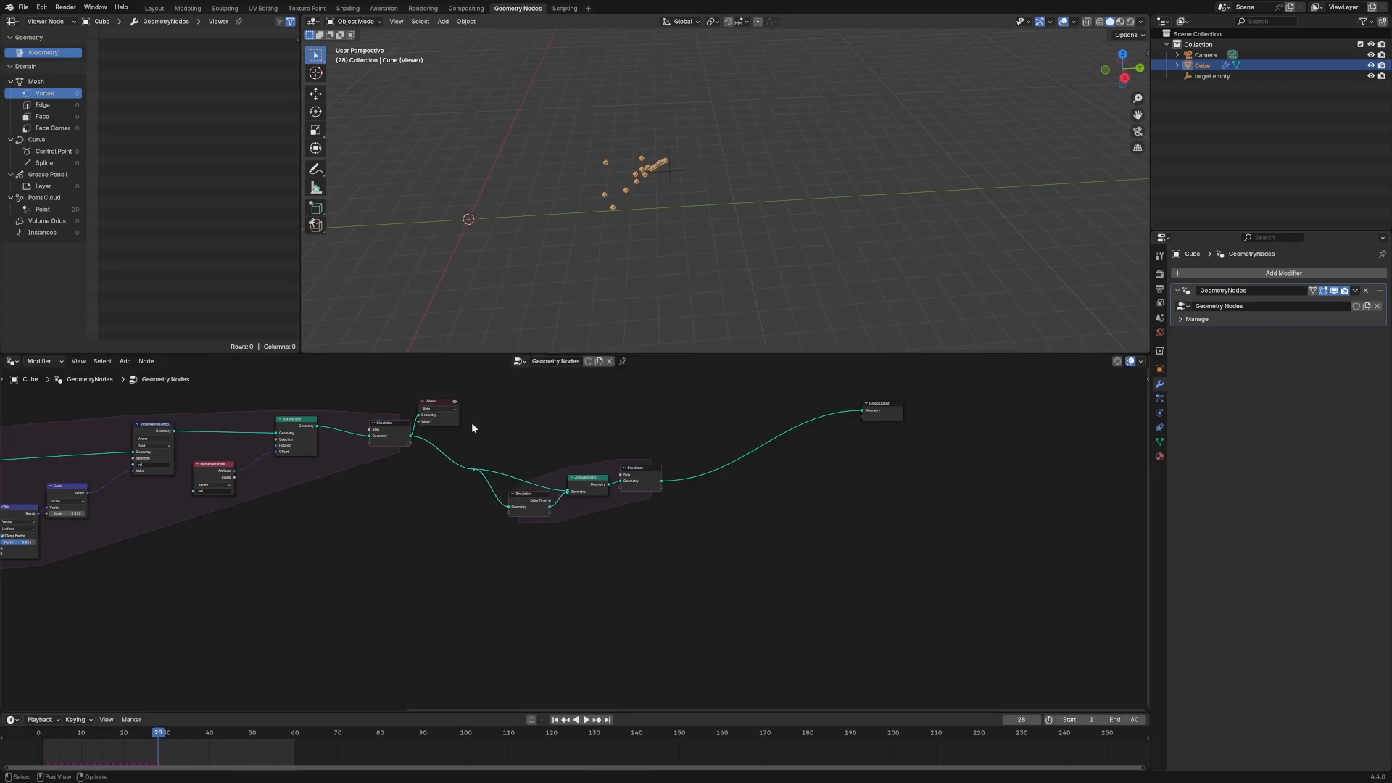
{"action": "key", "text": "x"}
{"action": "left_click_drag", "start_coordinate": [593, 488], "coordinate": [647, 486]}
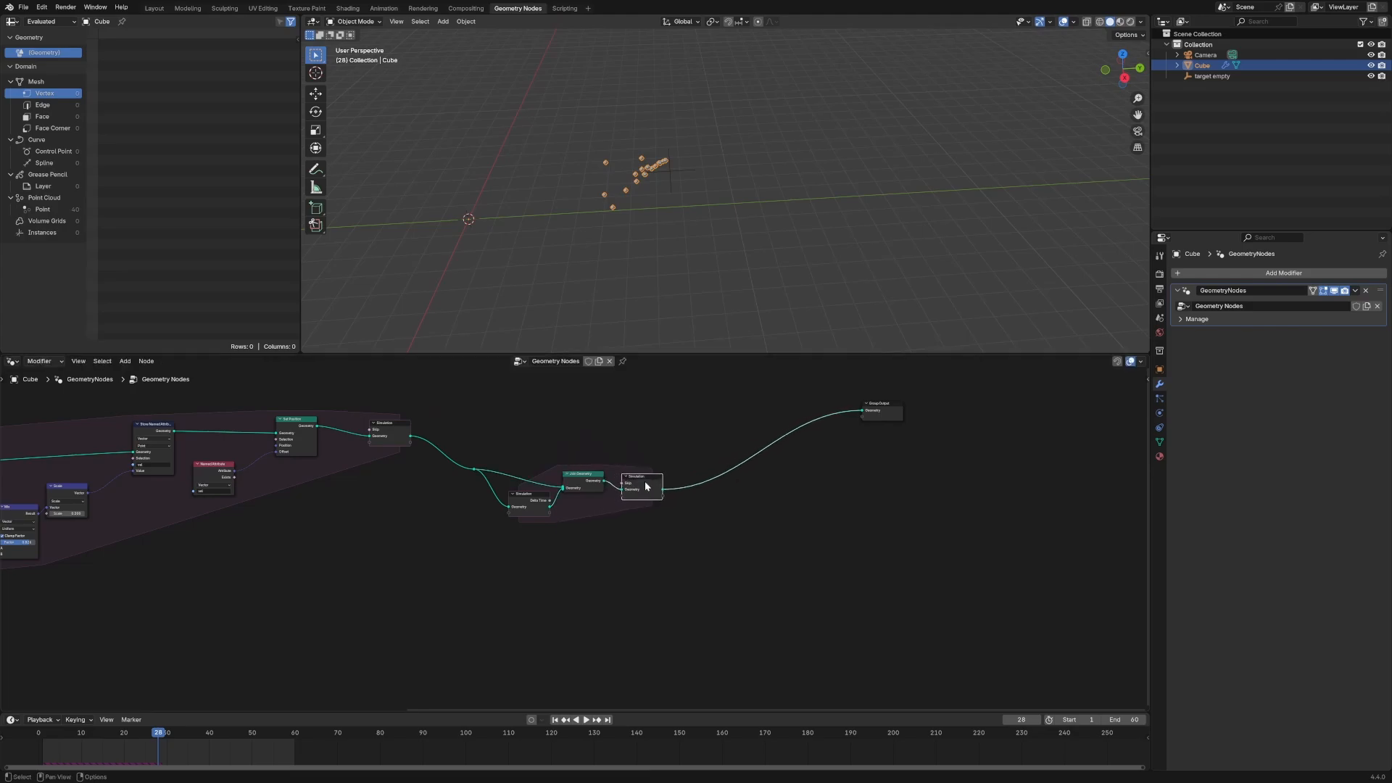
Arrange the second zone's simulation input and output nodes neatly around Join Geometry.
{"action": "left_click_drag", "start_coordinate": [521, 501], "coordinate": [488, 502]}
{"action": "left_click_drag", "start_coordinate": [645, 484], "coordinate": [637, 477]}
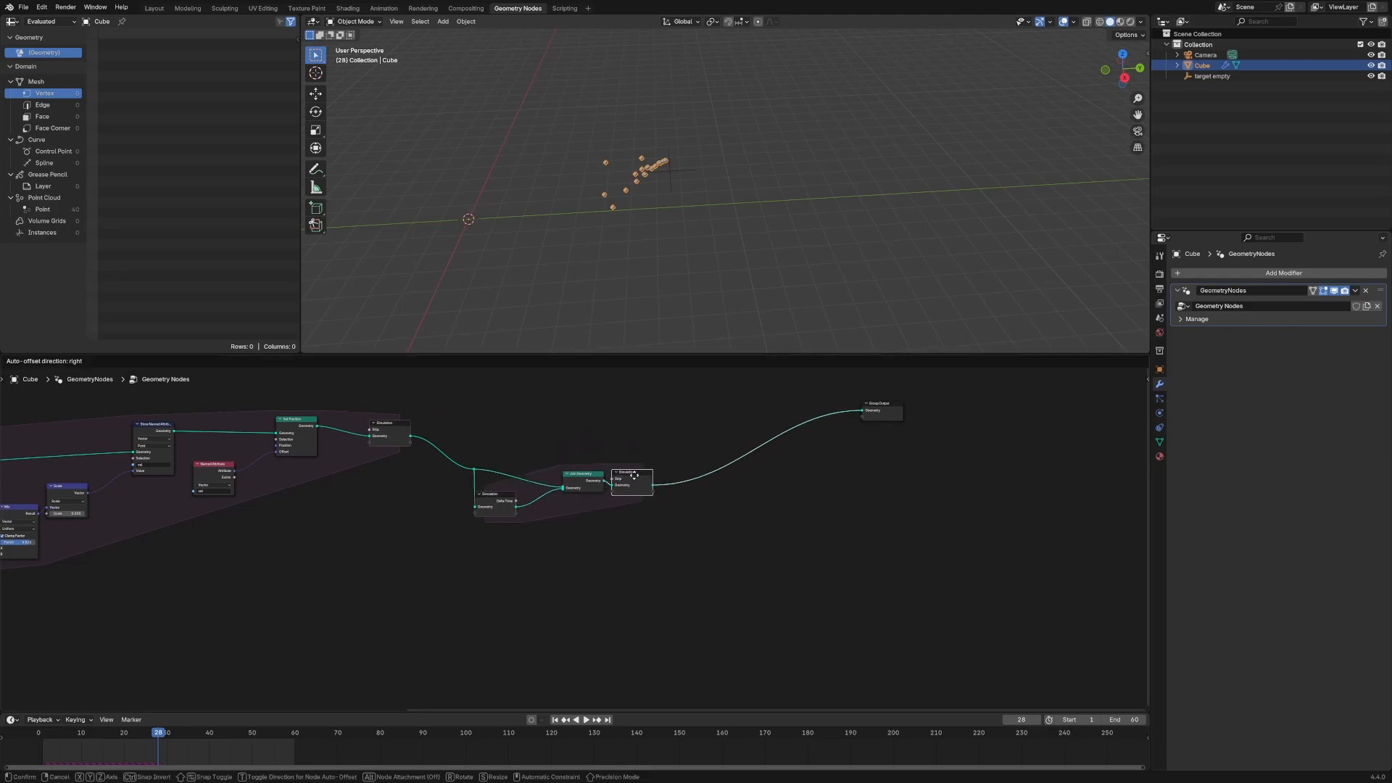
{"action": "scroll", "coordinate": [615, 496], "scroll_direction": "up", "scroll_amount": 5}
{"action": "middle_click_drag", "start_coordinate": [587, 513], "coordinate": [556, 530]}
{"action": "scroll", "coordinate": [682, 578], "scroll_direction": "up", "scroll_amount": 5}
{"action": "left_click_drag", "start_coordinate": [722, 475], "coordinate": [741, 482]}
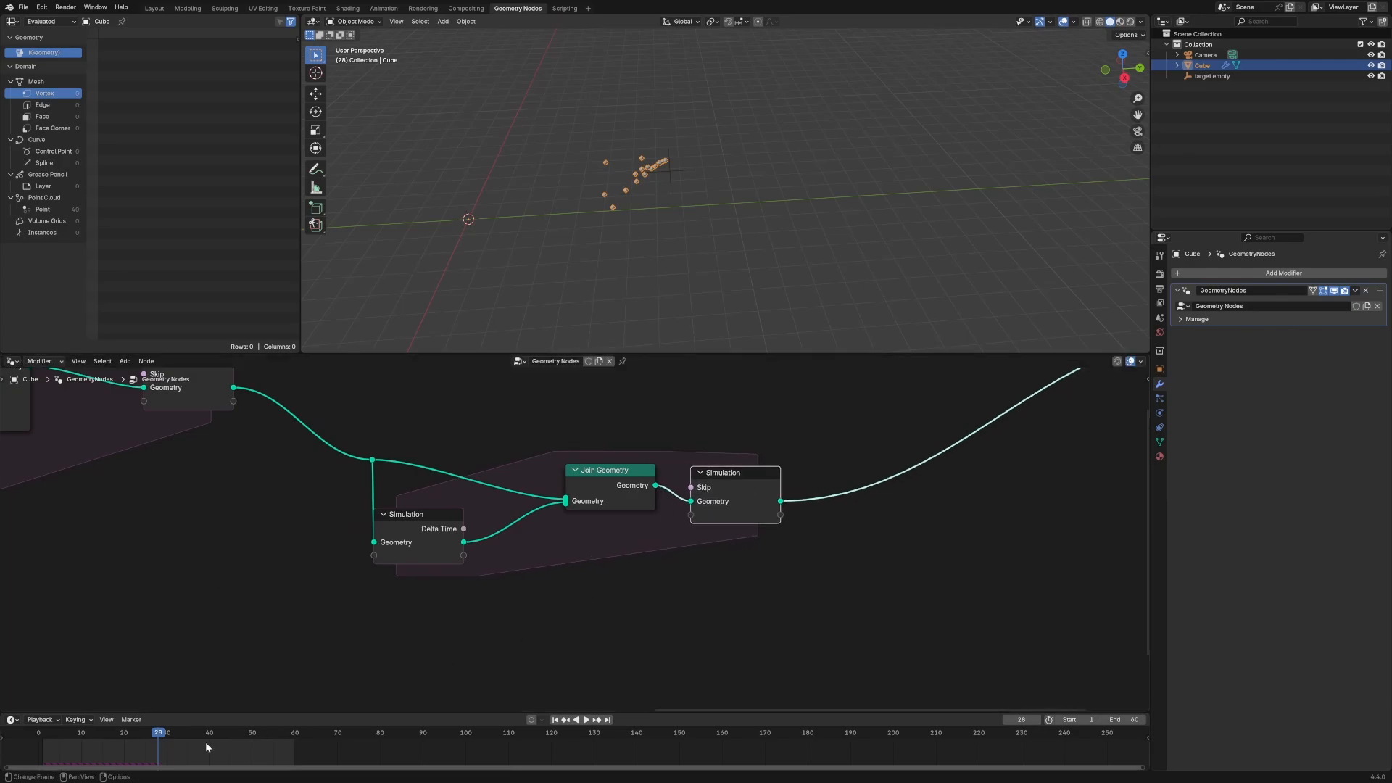
Play the animation from its first frame to preview the accumulating point trails.
{"action": "left_click_drag", "start_coordinate": [161, 737], "coordinate": [43, 737]}
{"action": "key", "text": "space"}
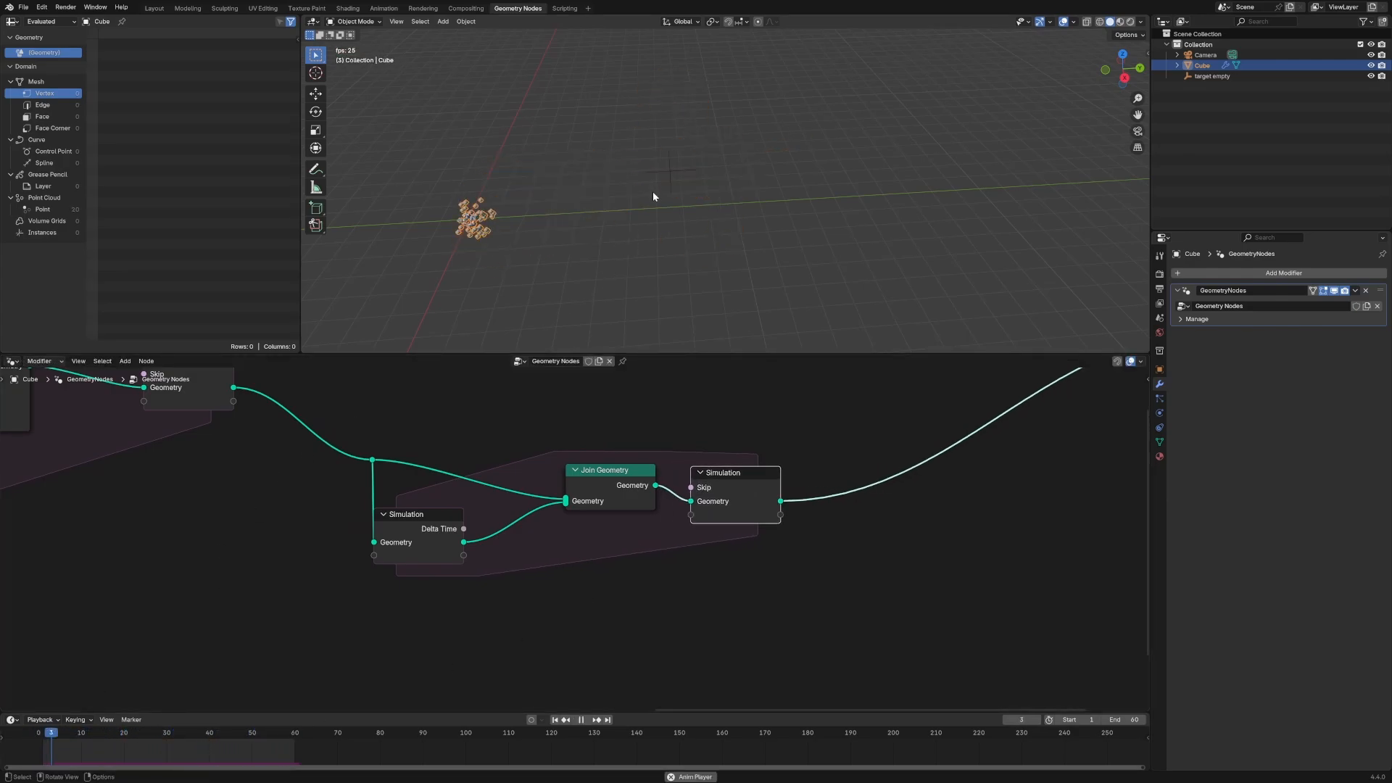
{"action": "key", "text": "space"}
Insert a Points to Curves node on the link between the second simulation's output and Group Output.
{"action": "scroll", "coordinate": [730, 486], "scroll_direction": "down", "scroll_amount": 6}
{"action": "middle_click_drag", "start_coordinate": [730, 465], "coordinate": [447, 535]}
{"action": "left_click_drag", "start_coordinate": [723, 477], "coordinate": [786, 474]}
{"action": "left_click", "coordinate": [495, 484]}
{"action": "middle_click_drag", "start_coordinate": [355, 489], "coordinate": [529, 440]}
{"action": "key", "text": "shift+a"}
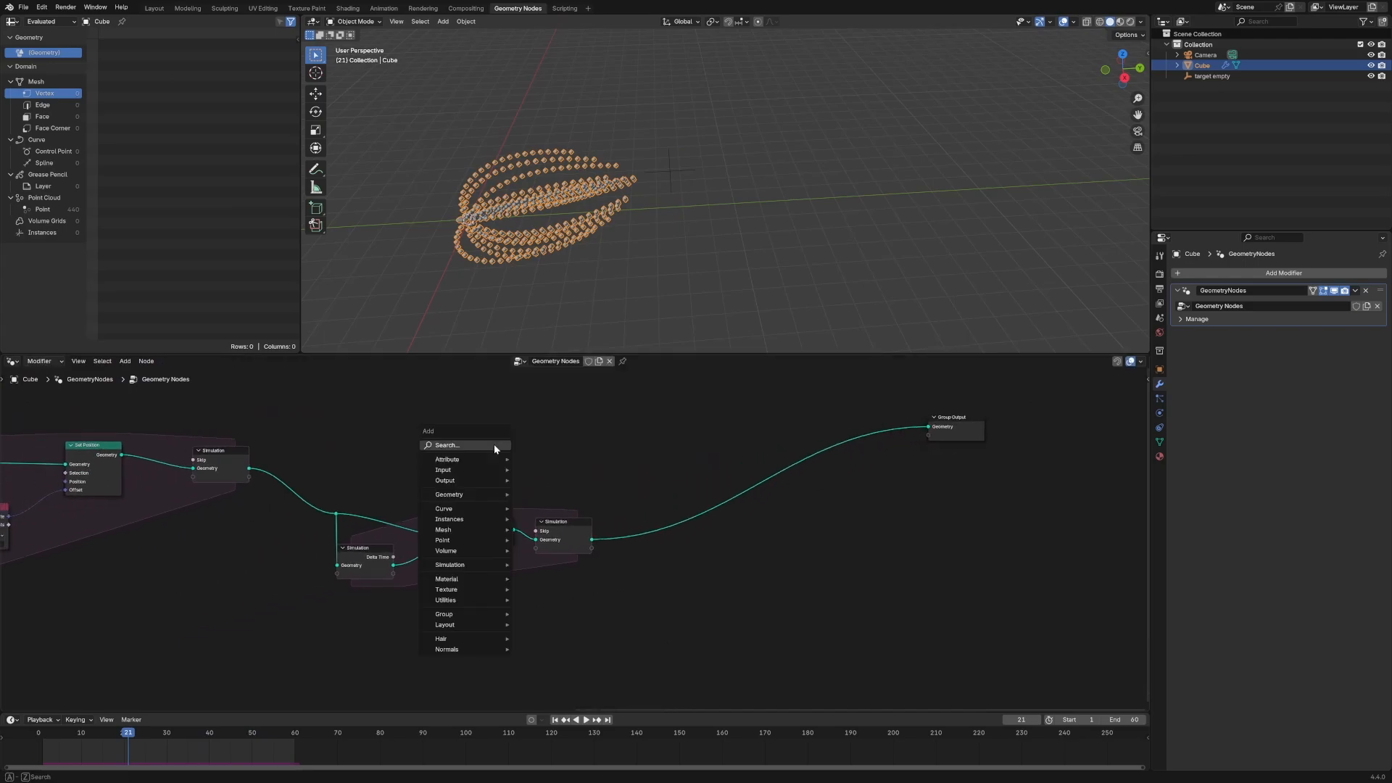
{"action": "type", "text": "points c"}
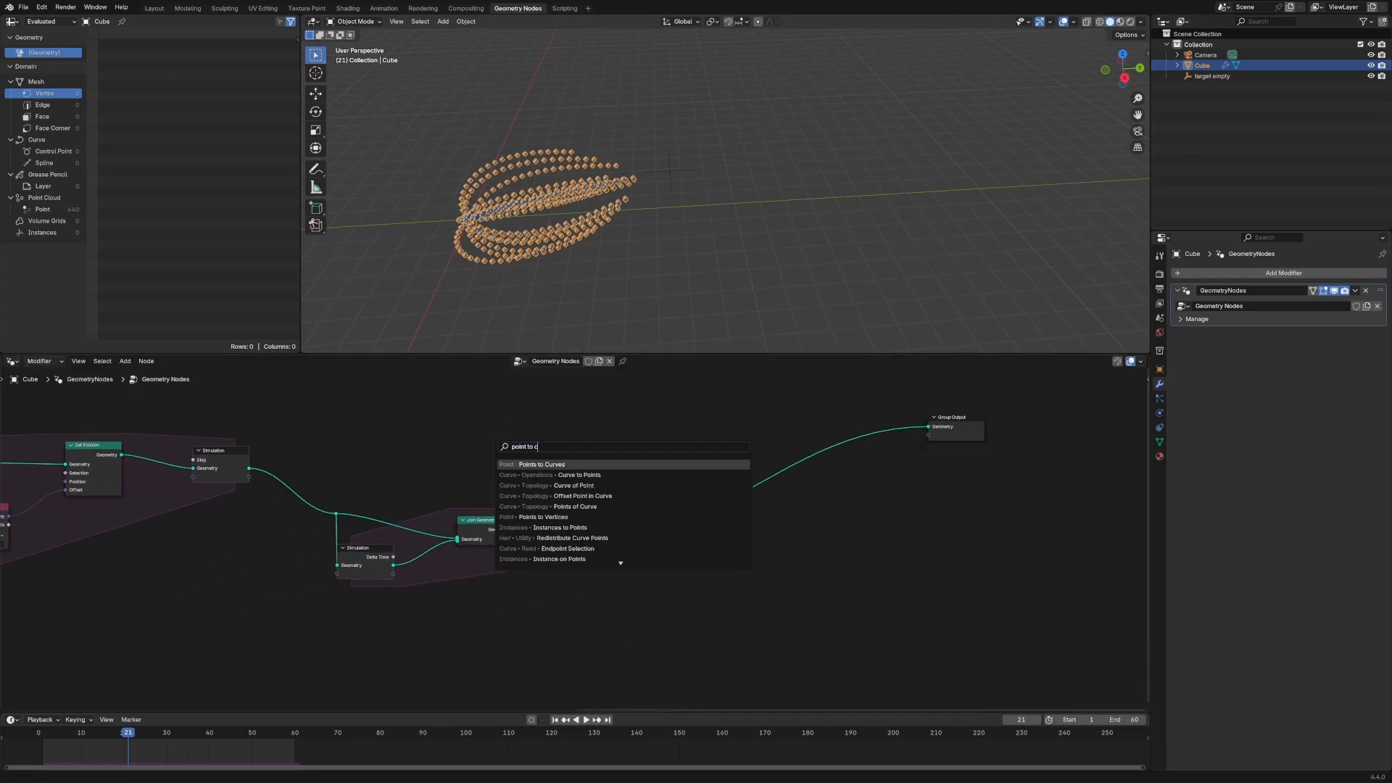
{"action": "key", "text": "Return"}
{"action": "left_click", "coordinate": [679, 488]}
{"action": "middle_click_drag", "start_coordinate": [581, 194], "coordinate": [517, 279]}
{"action": "left_click_drag", "start_coordinate": [950, 433], "coordinate": [945, 439]}
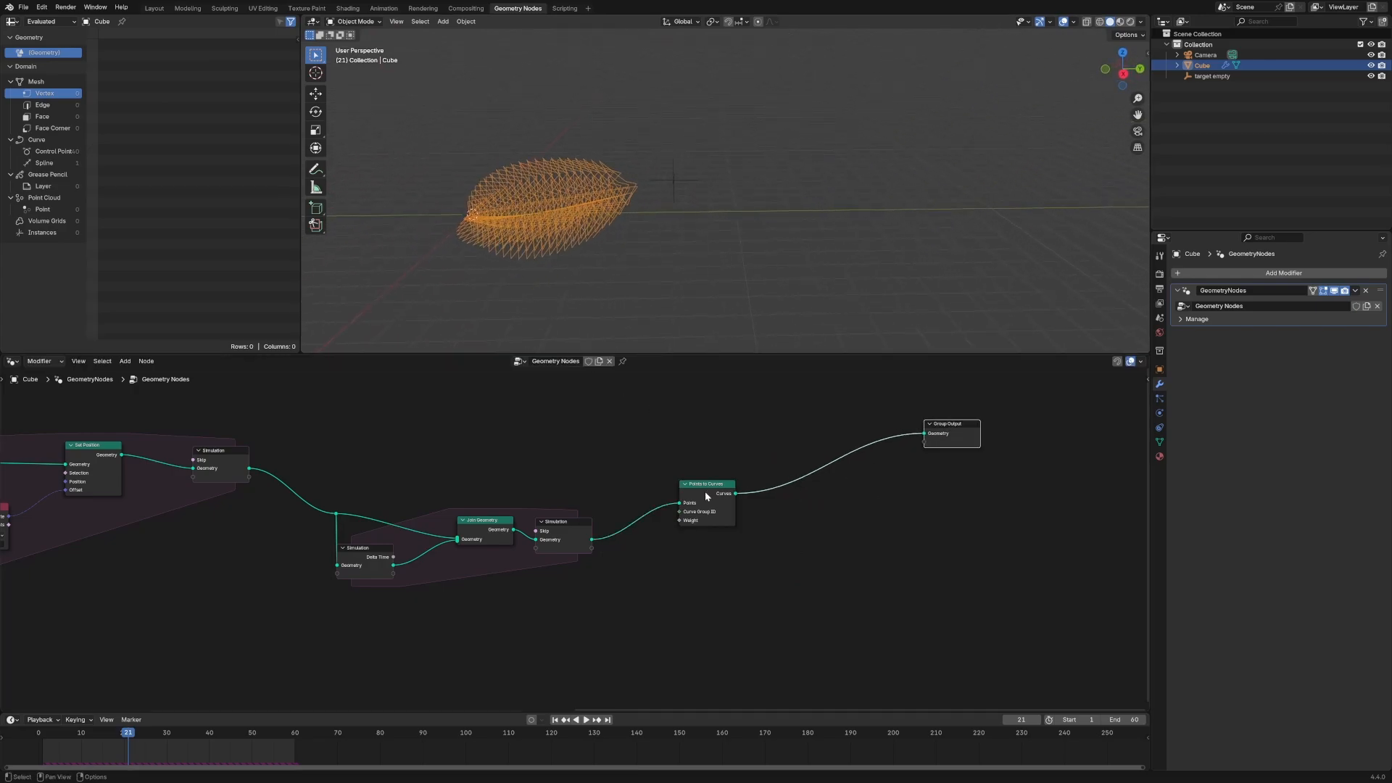
{"action": "left_click_drag", "start_coordinate": [705, 491], "coordinate": [720, 488]}
Move the whole second simulation zone and its reroute upward, closer in line with the first simulation's output and Points to Curves.
{"action": "scroll", "coordinate": [723, 523], "scroll_direction": "up", "scroll_amount": 4}
{"action": "middle_click_drag", "start_coordinate": [734, 521], "coordinate": [657, 510]}
{"action": "scroll", "coordinate": [537, 523], "scroll_direction": "down", "scroll_amount": 2}
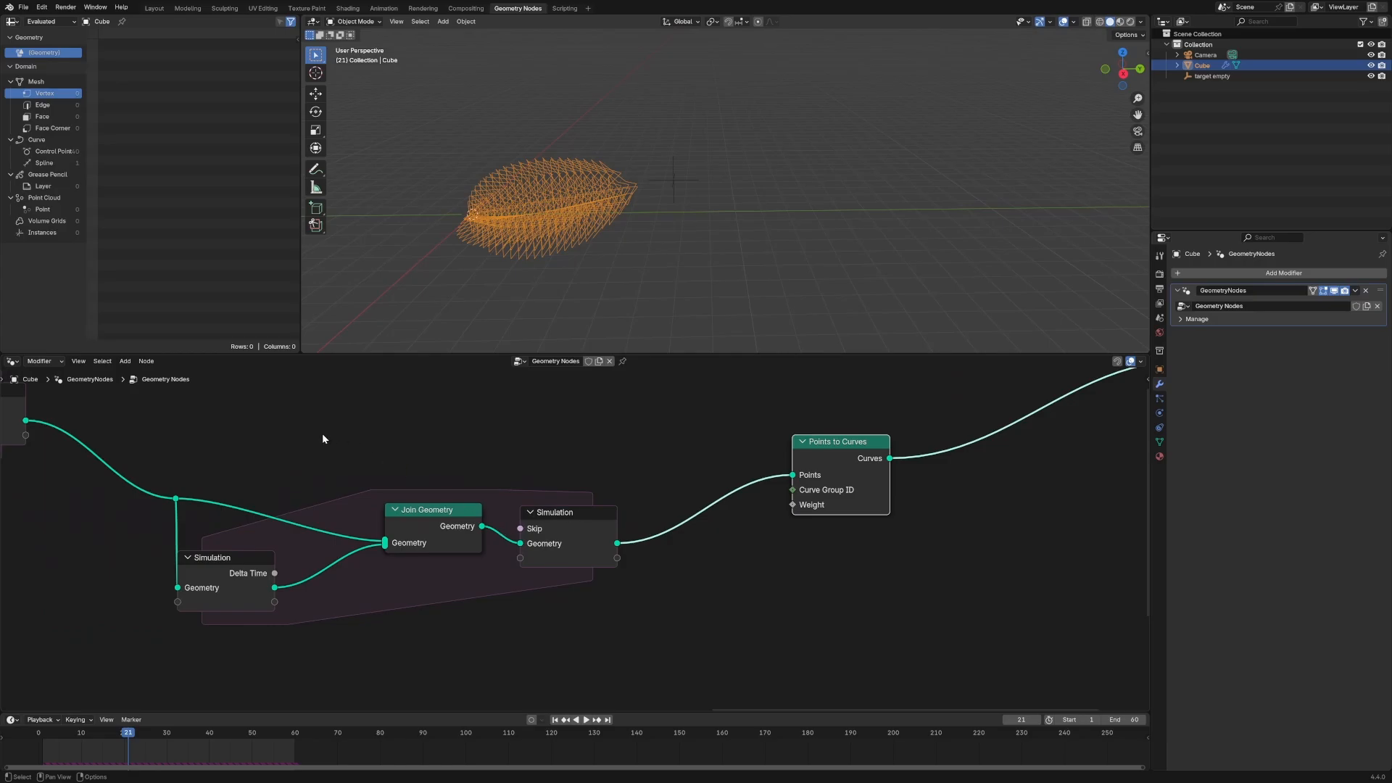
{"action": "scroll", "coordinate": [323, 439], "scroll_direction": "down", "scroll_amount": 1}
{"action": "middle_click_drag", "start_coordinate": [323, 439], "coordinate": [583, 479]}
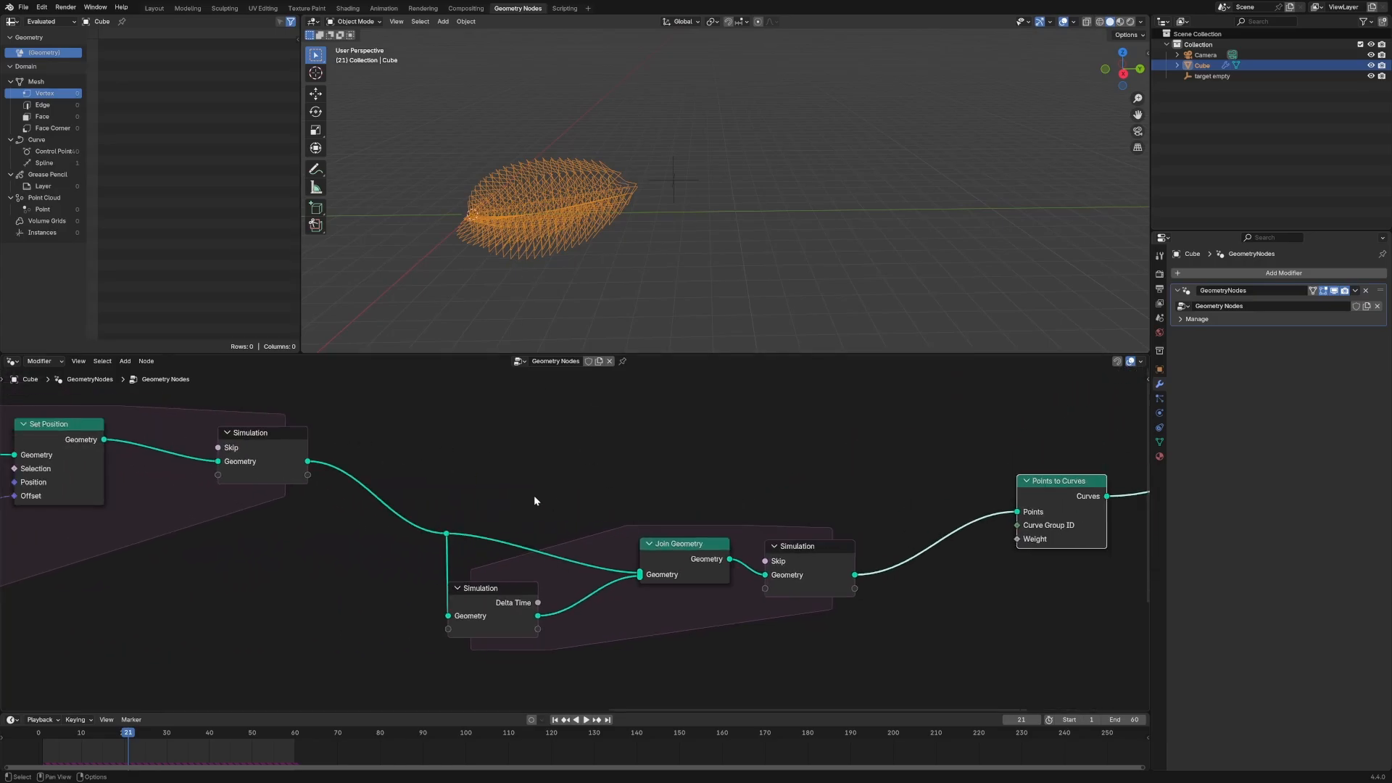
{"action": "left_click_drag", "start_coordinate": [435, 462], "coordinate": [903, 674]}
{"action": "key", "text": "g"}
{"action": "left_click", "coordinate": [653, 555]}
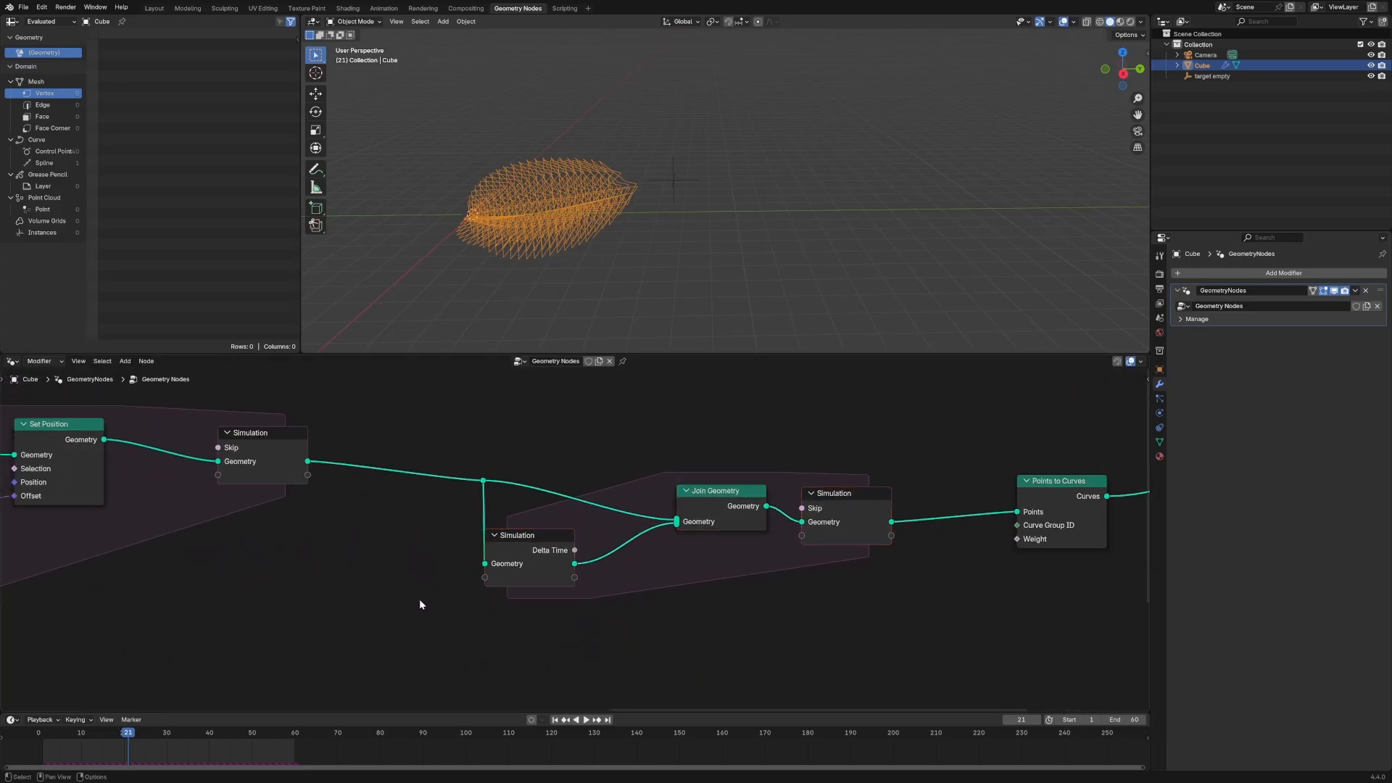
Insert a Capture Attribute node between the first simulation's output and the reroute.
{"action": "middle_click_drag", "start_coordinate": [420, 604], "coordinate": [602, 613]}
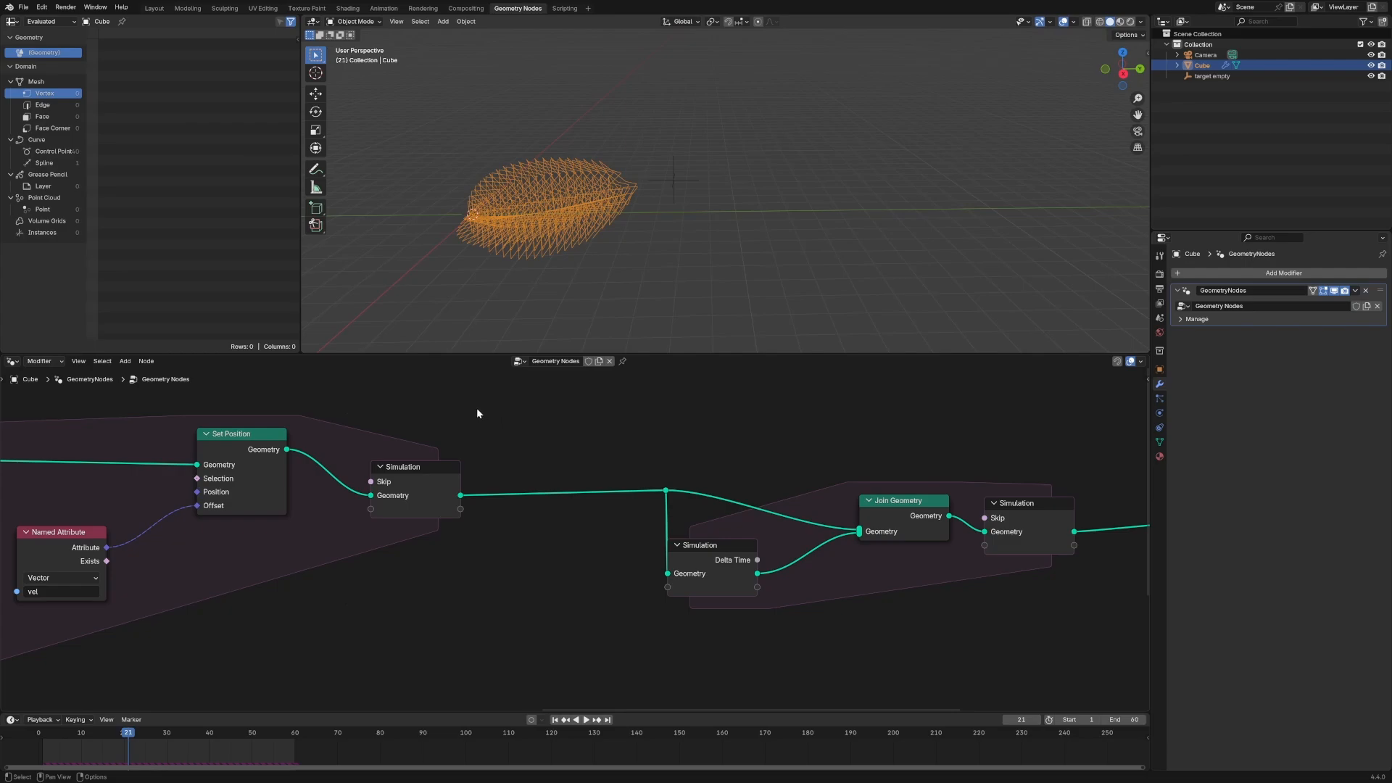
{"action": "key", "text": "shift+a"}
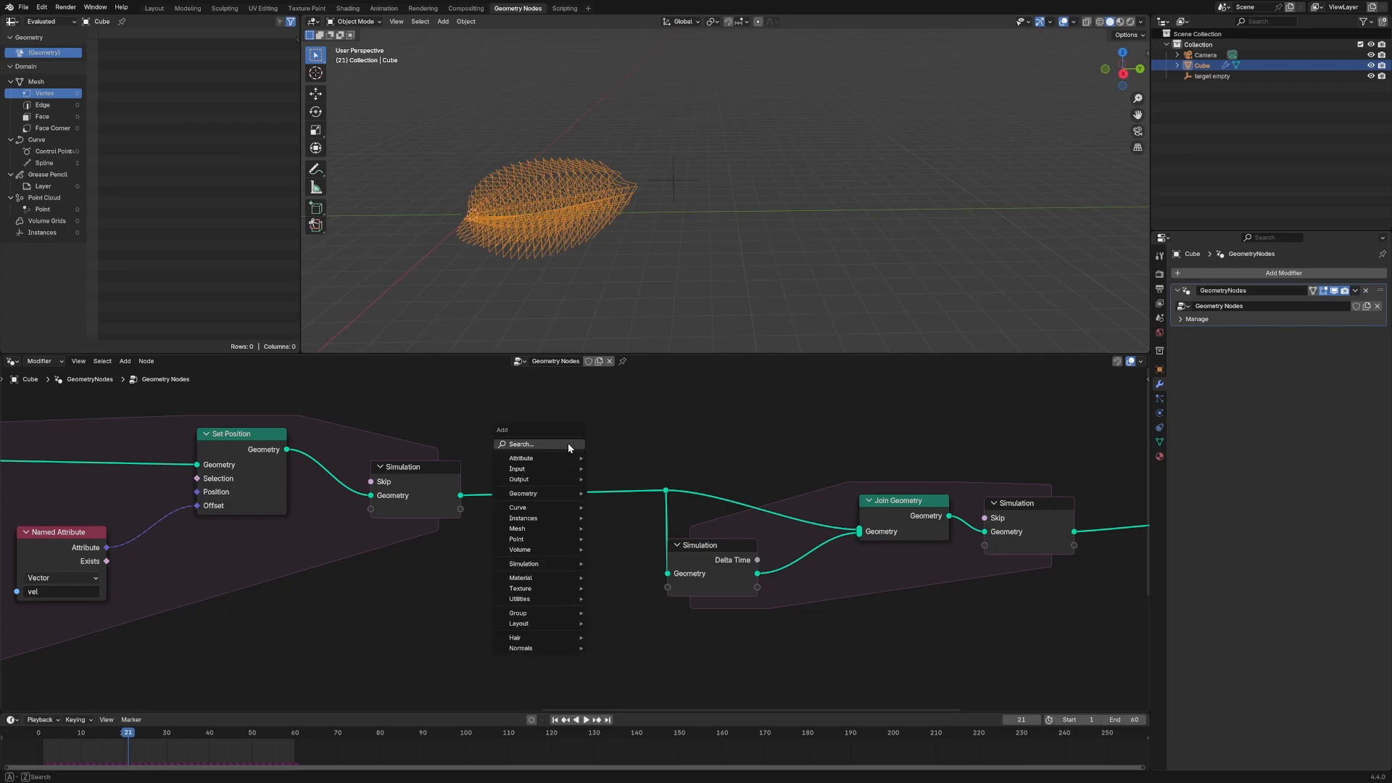
{"action": "type", "text": "captu"}
{"action": "key", "text": "Return"}
{"action": "left_click", "coordinate": [570, 484]}
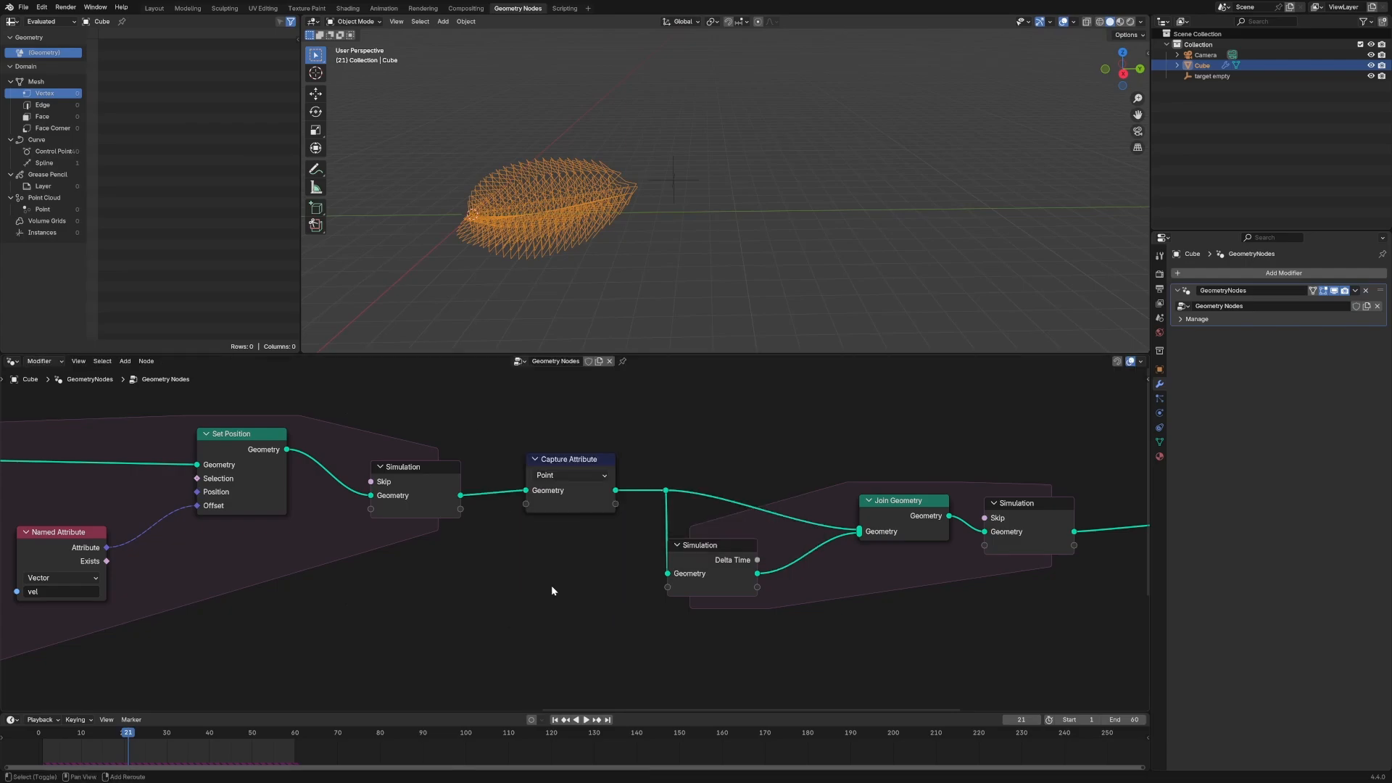
Add an Index node below Capture Attribute and feed it in as the captured value.
{"action": "key", "text": "shift+a"}
{"action": "type", "text": "Ind"}
{"action": "key", "text": "Return"}
Insert a Store Named Attribute node right after the first simulation's output and set its data type to Integer.
{"action": "key", "text": "shift+a"}
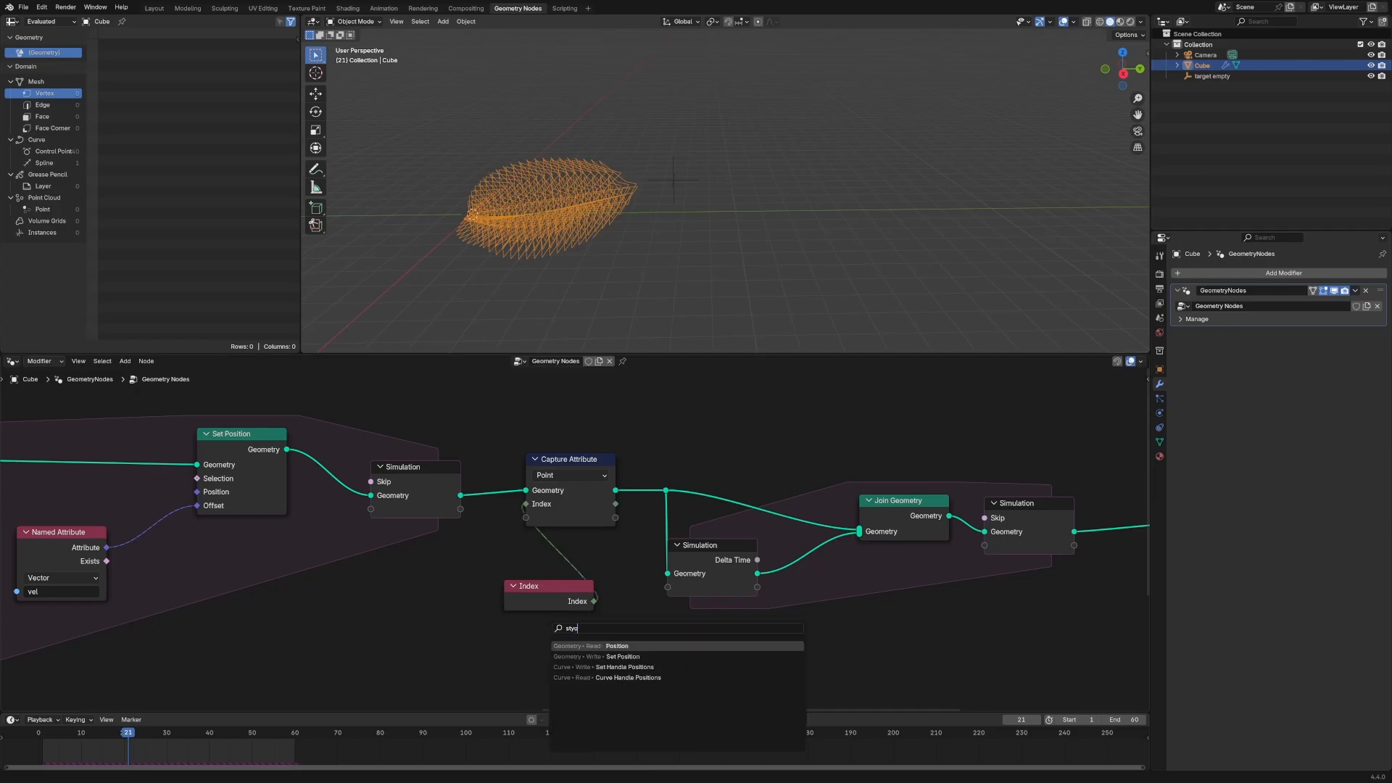
{"action": "type", "text": "stor"}
{"action": "key", "text": "Return"}
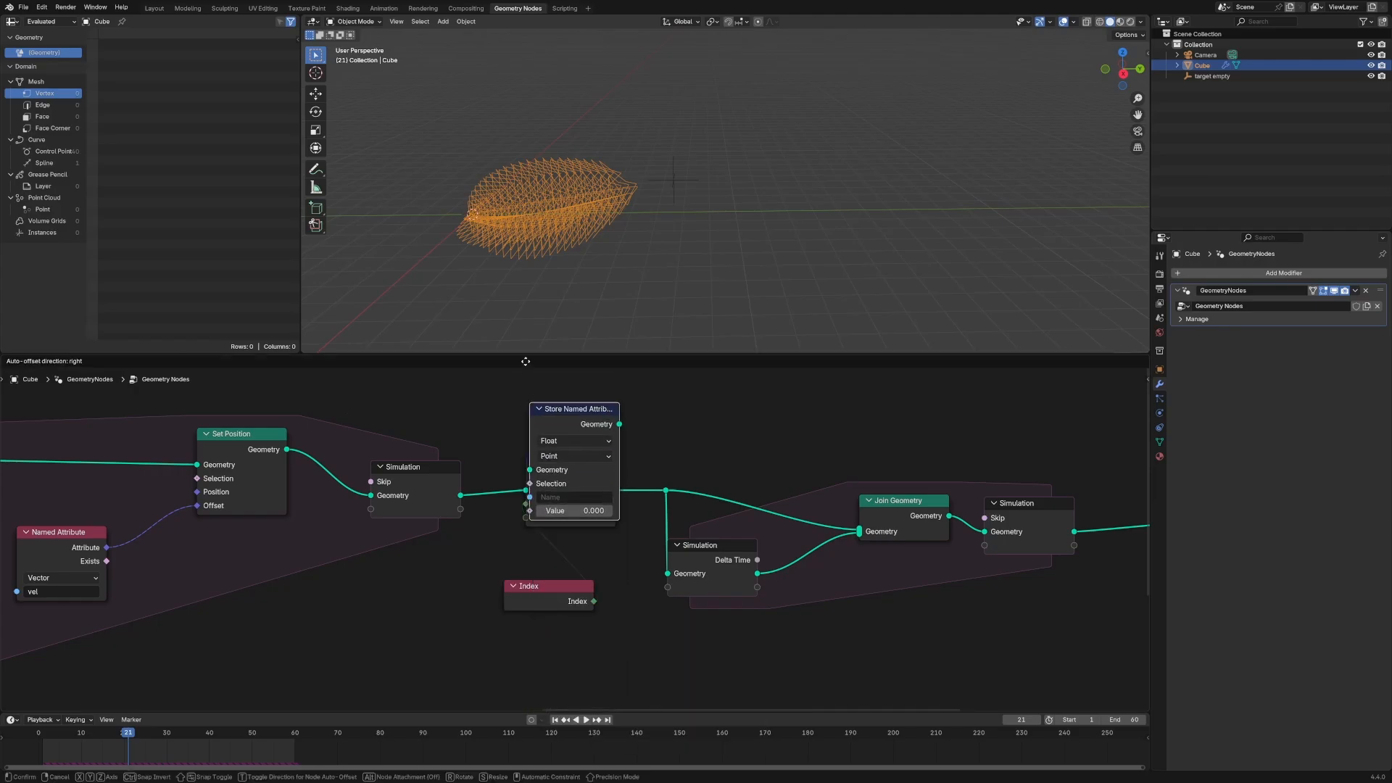
{"action": "left_click", "coordinate": [538, 446]}
{"action": "left_click", "coordinate": [539, 479]}
{"action": "left_click", "coordinate": [528, 524]}
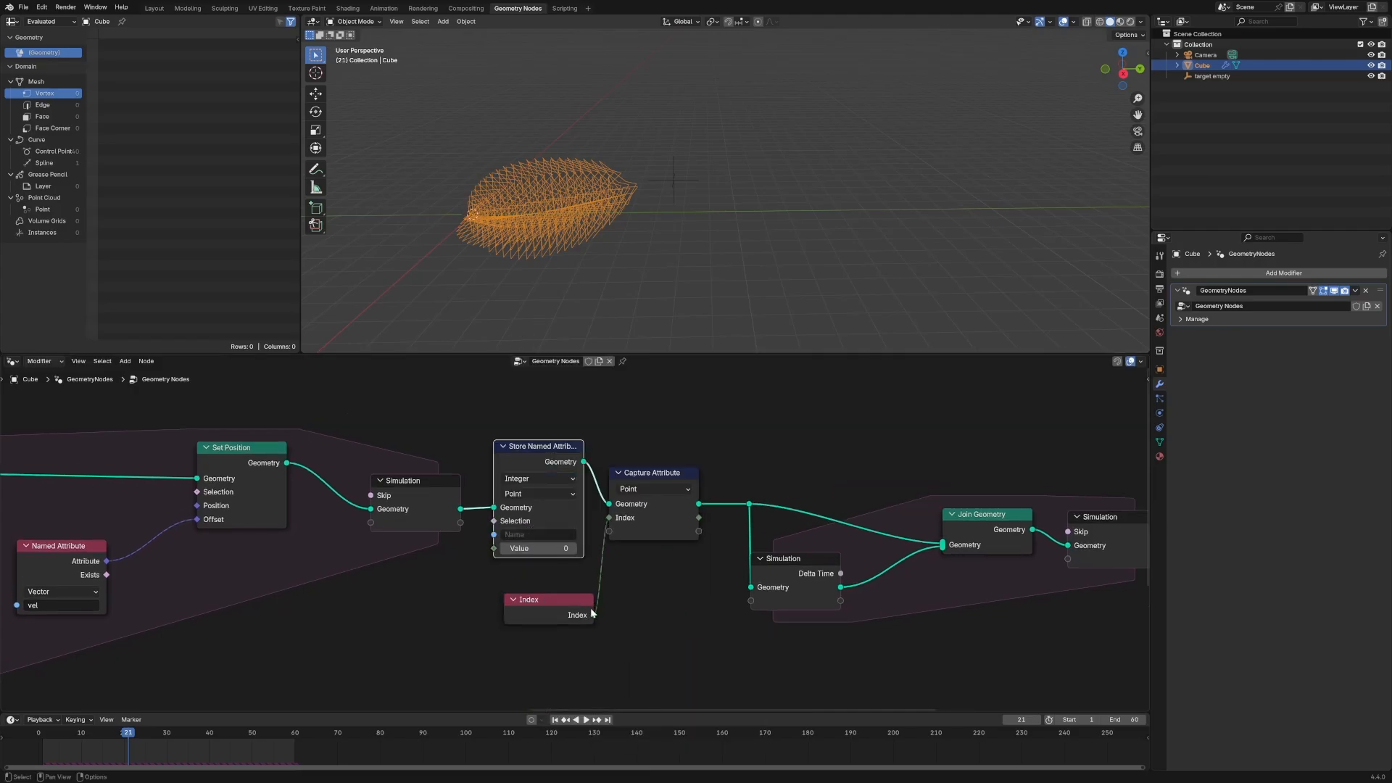
Link Index to the Store Named Attribute value and remove Capture Attribute while keeping the geometry link connected.
{"action": "left_click_drag", "start_coordinate": [592, 614], "coordinate": [495, 549]}
{"action": "left_click", "coordinate": [642, 517]}
{"action": "key", "text": "ctrl+x"}
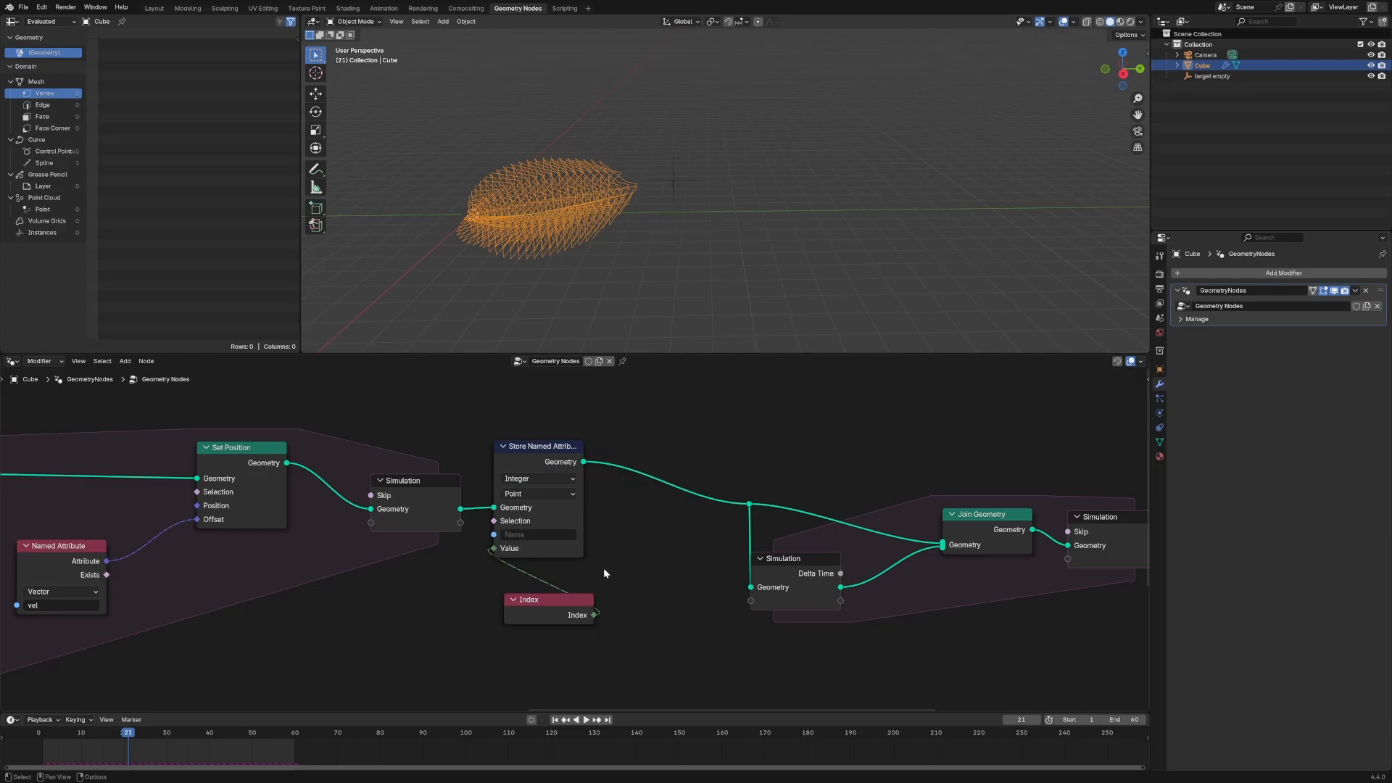
Name the stored integer attribute curveID.
{"action": "left_click", "coordinate": [538, 535]}
{"action": "type", "text": "curveID_"}
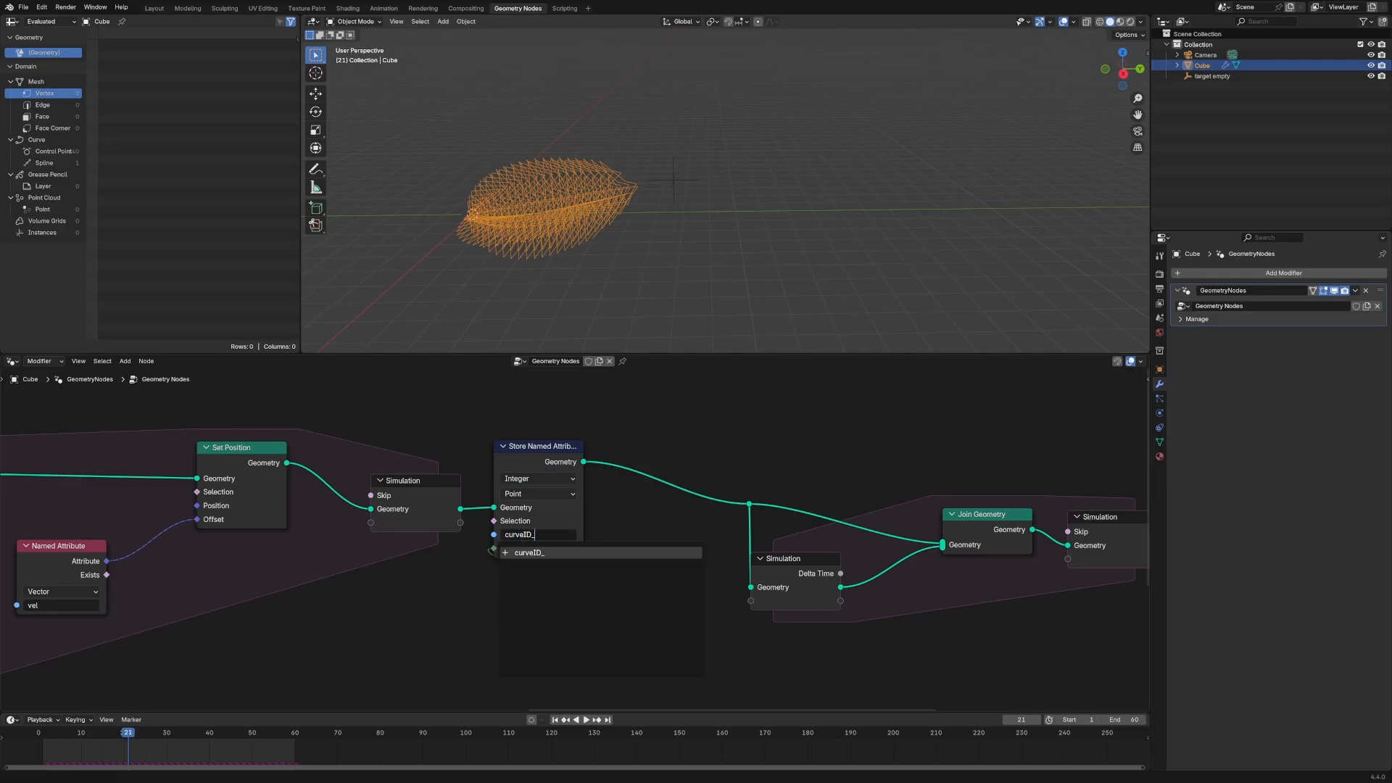
{"action": "key", "text": "Return"}
Attach a Viewer to the curveID Store Named Attribute and show the point cloud's point data in a widened spreadsheet.
{"action": "left_click", "coordinate": [551, 462], "text": "ctrl+shift"}
{"action": "key", "text": "g"}
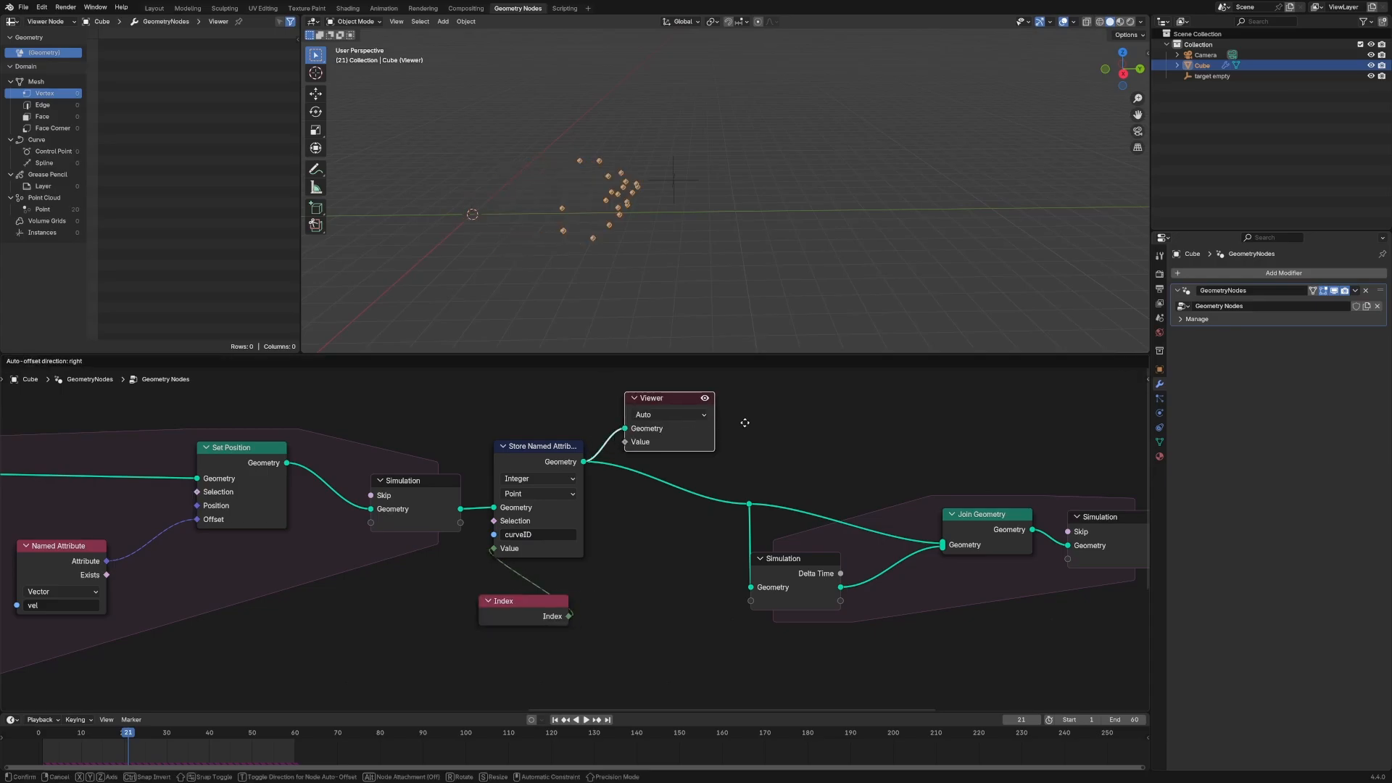
{"action": "left_click", "coordinate": [831, 408]}
{"action": "left_click", "coordinate": [45, 209]}
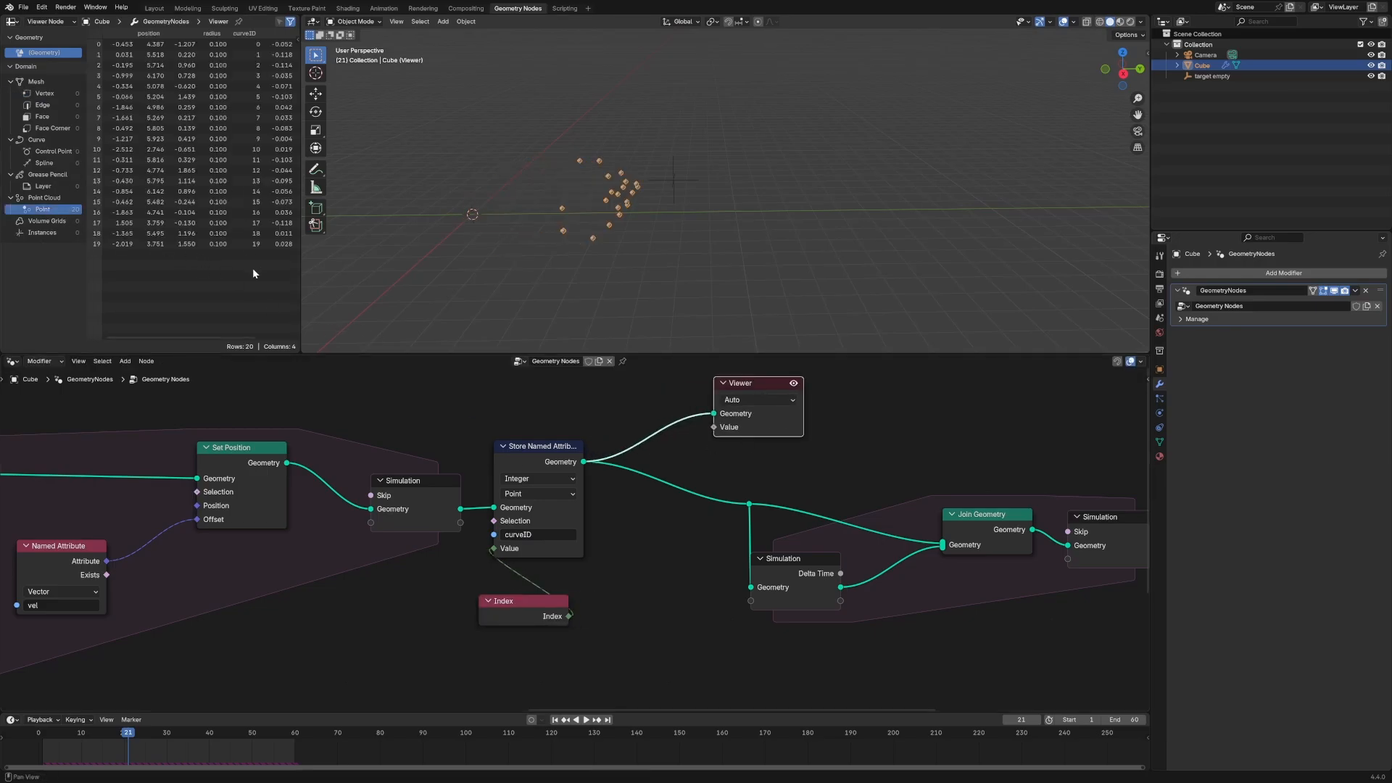
{"action": "left_click_drag", "start_coordinate": [300, 260], "coordinate": [361, 250]}
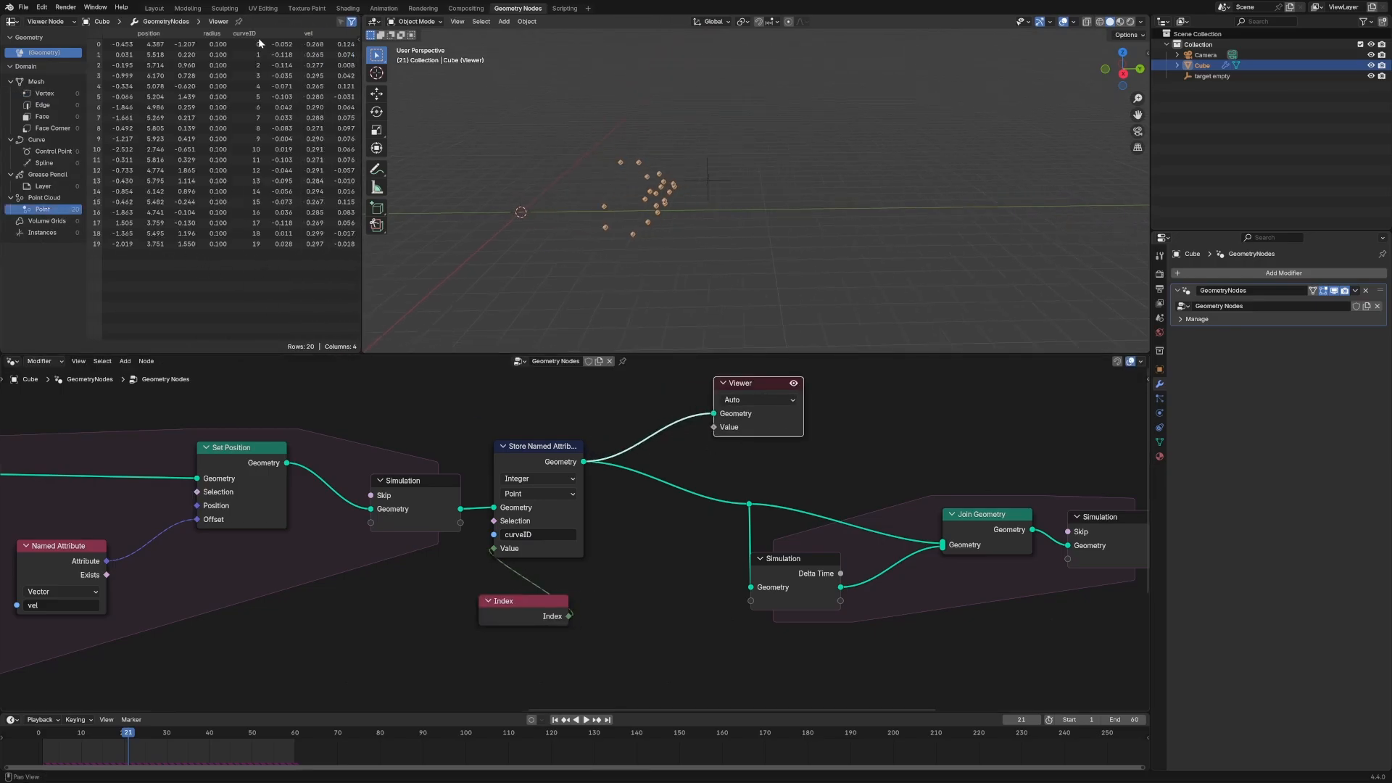
Review the node tree and play from the first frame, scrubbing on to frame 45, to check the curveID values in the spreadsheet.
{"action": "scroll", "coordinate": [428, 421], "scroll_direction": "down", "scroll_amount": 4}
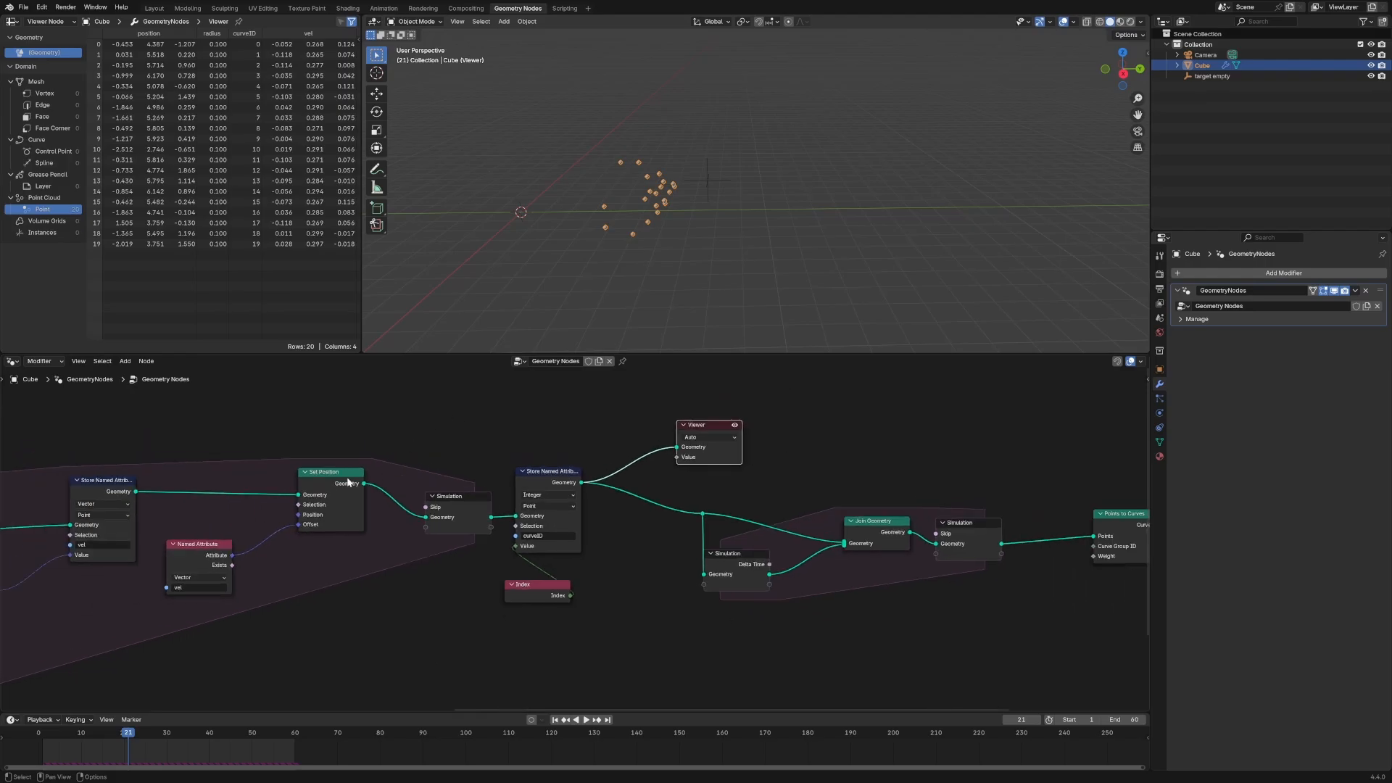
{"action": "middle_click_drag", "start_coordinate": [15, 501], "coordinate": [641, 470]}
{"action": "scroll", "coordinate": [413, 471], "scroll_direction": "down", "scroll_amount": 5}
{"action": "middle_click_drag", "start_coordinate": [99, 527], "coordinate": [197, 528]}
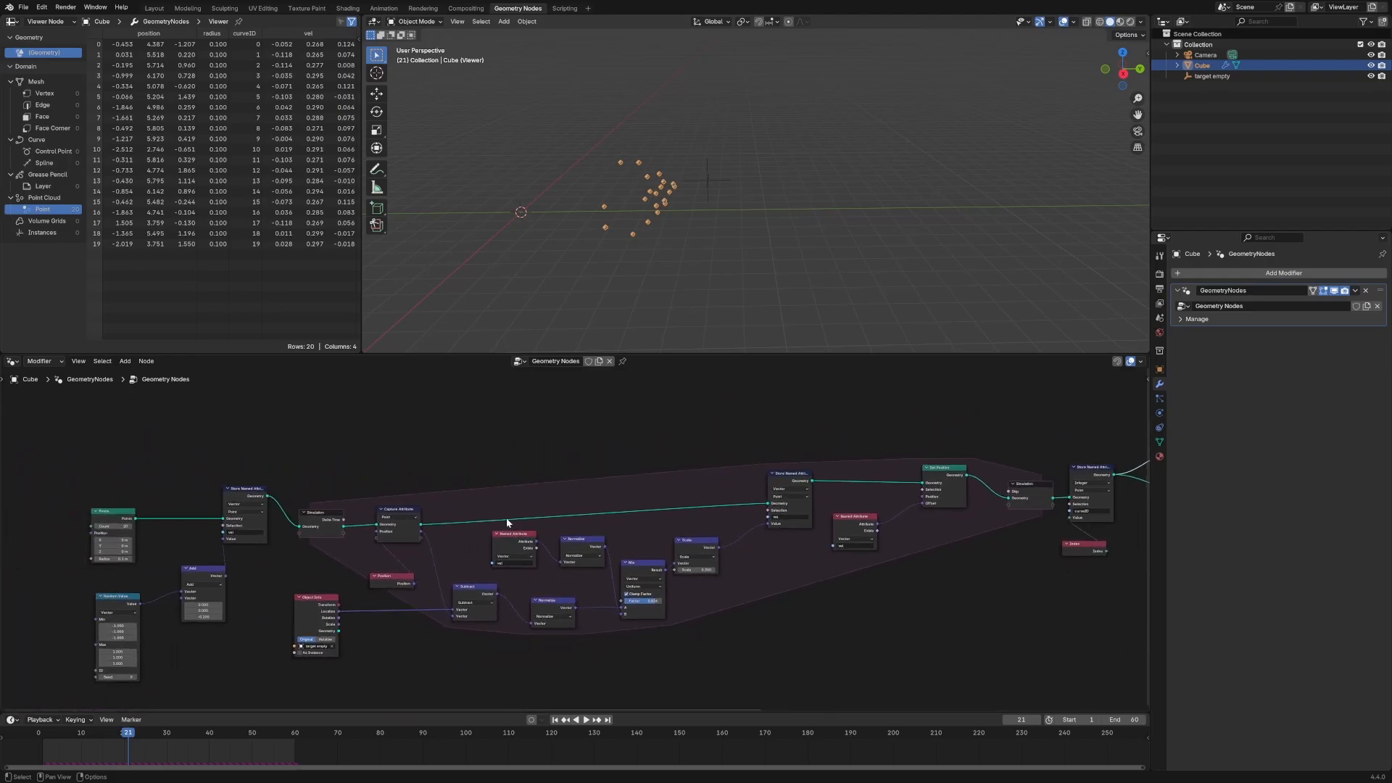
{"action": "middle_click_drag", "start_coordinate": [919, 510], "coordinate": [430, 520]}
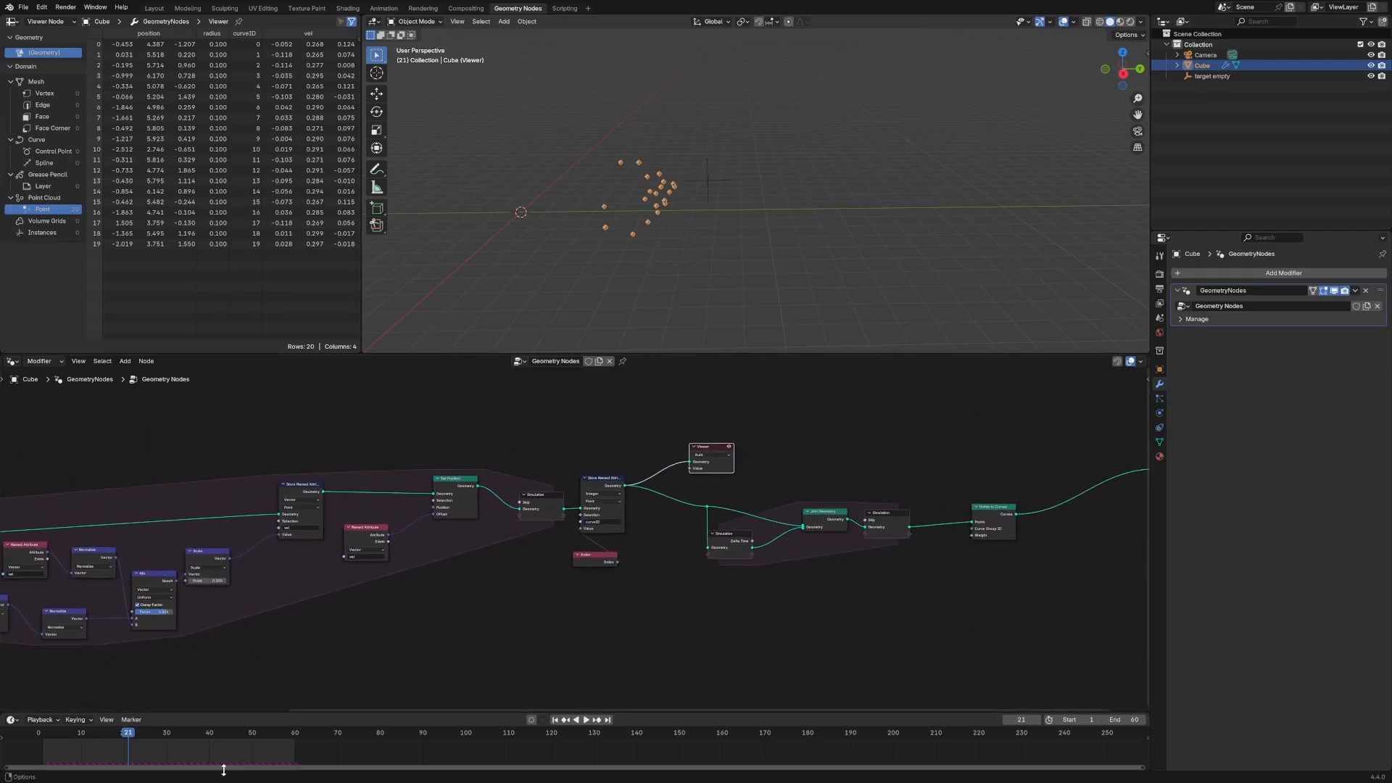
{"action": "left_click_drag", "start_coordinate": [119, 731], "coordinate": [43, 741]}
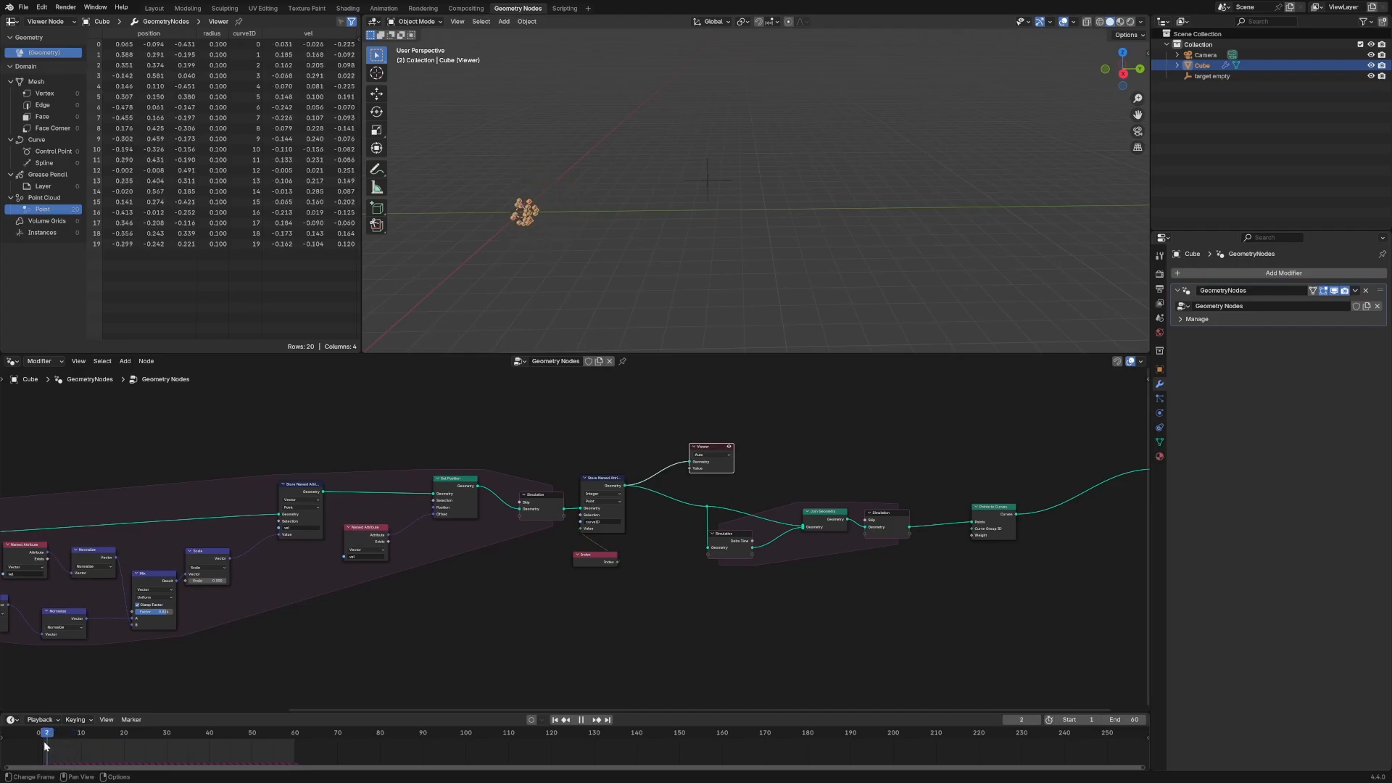
{"action": "key", "text": "space"}
{"action": "key", "text": "space"}
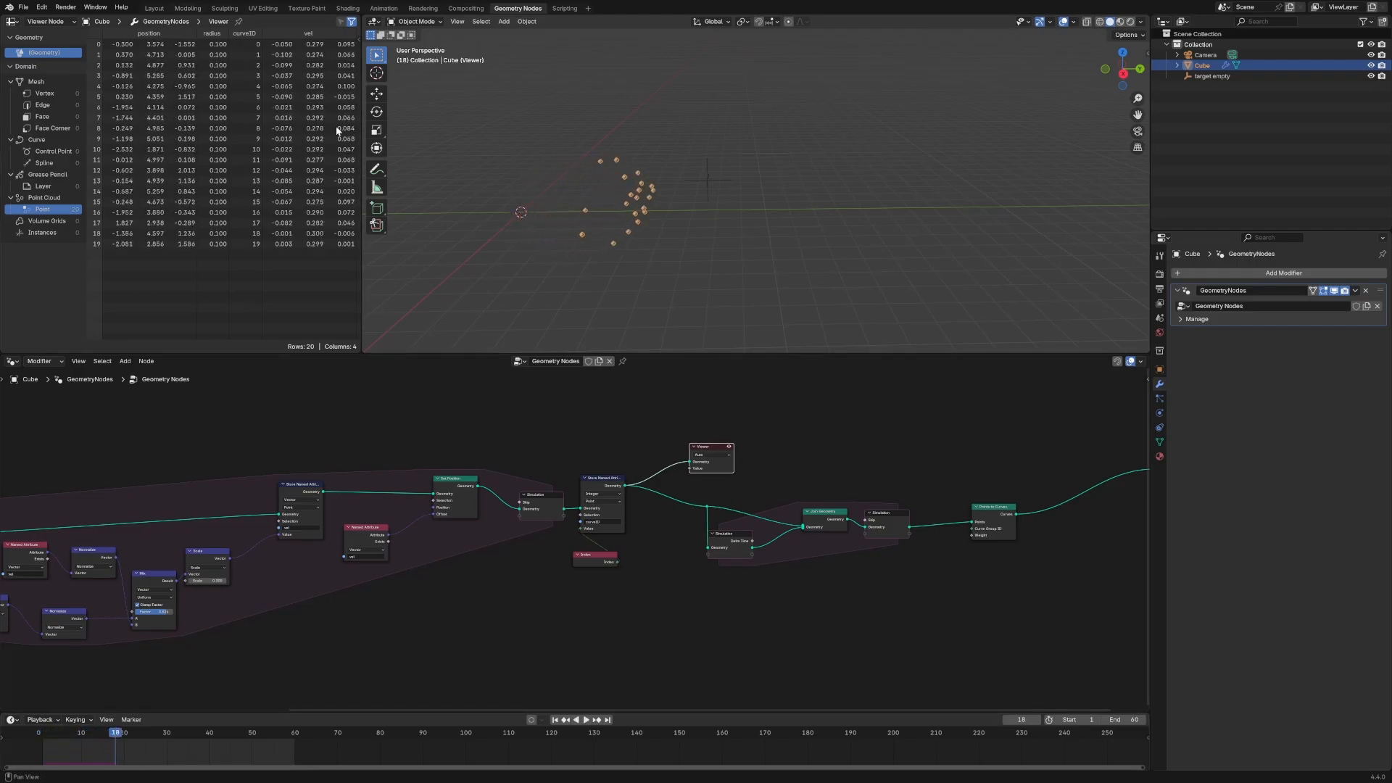
{"action": "left_click_drag", "start_coordinate": [117, 734], "coordinate": [231, 739]}
Reposition Points to Curves and place a new Named Attribute node just below its inputs.
{"action": "middle_click_drag", "start_coordinate": [810, 480], "coordinate": [538, 471]}
{"action": "left_click_drag", "start_coordinate": [723, 524], "coordinate": [760, 500]}
{"action": "left_click", "coordinate": [695, 578]}
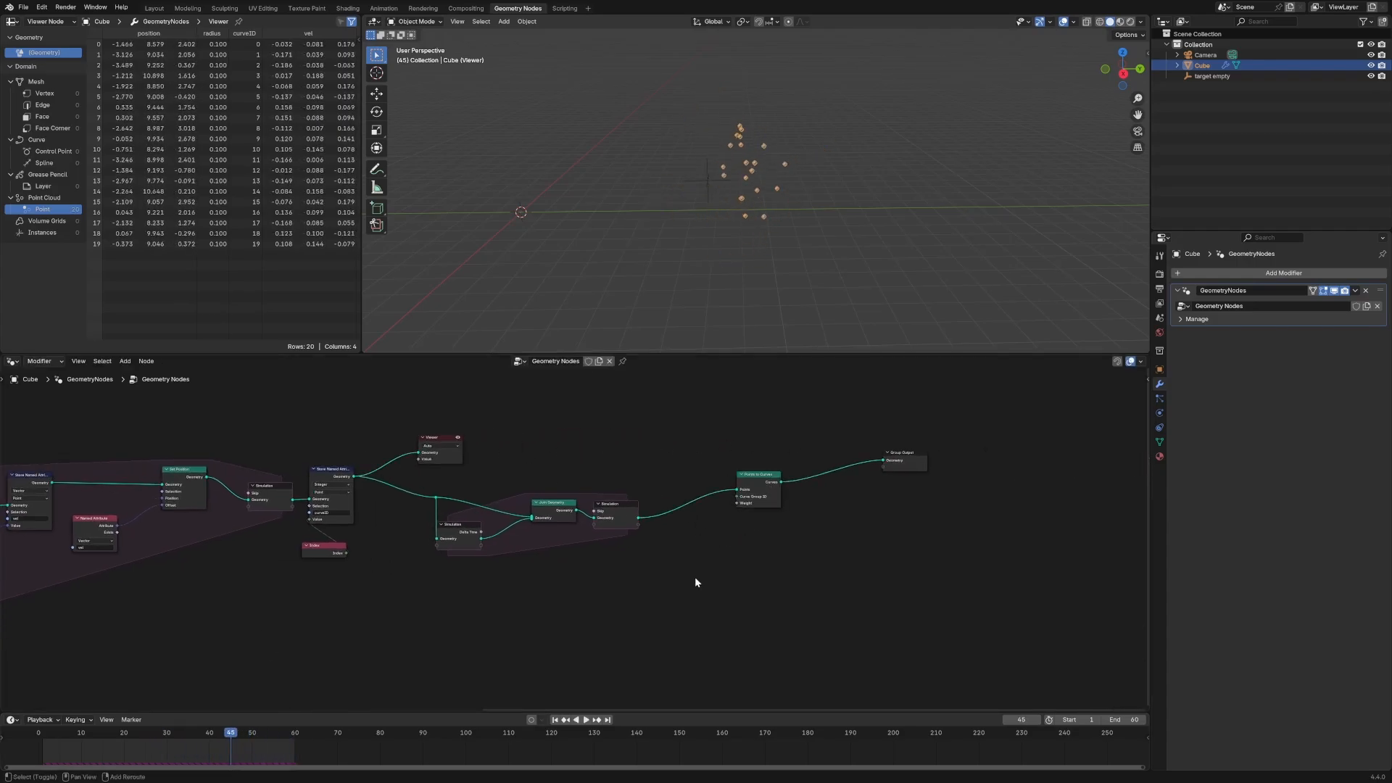
{"action": "key", "text": "shift+a"}
{"action": "type", "text": "na"}
{"action": "key", "text": "Return"}
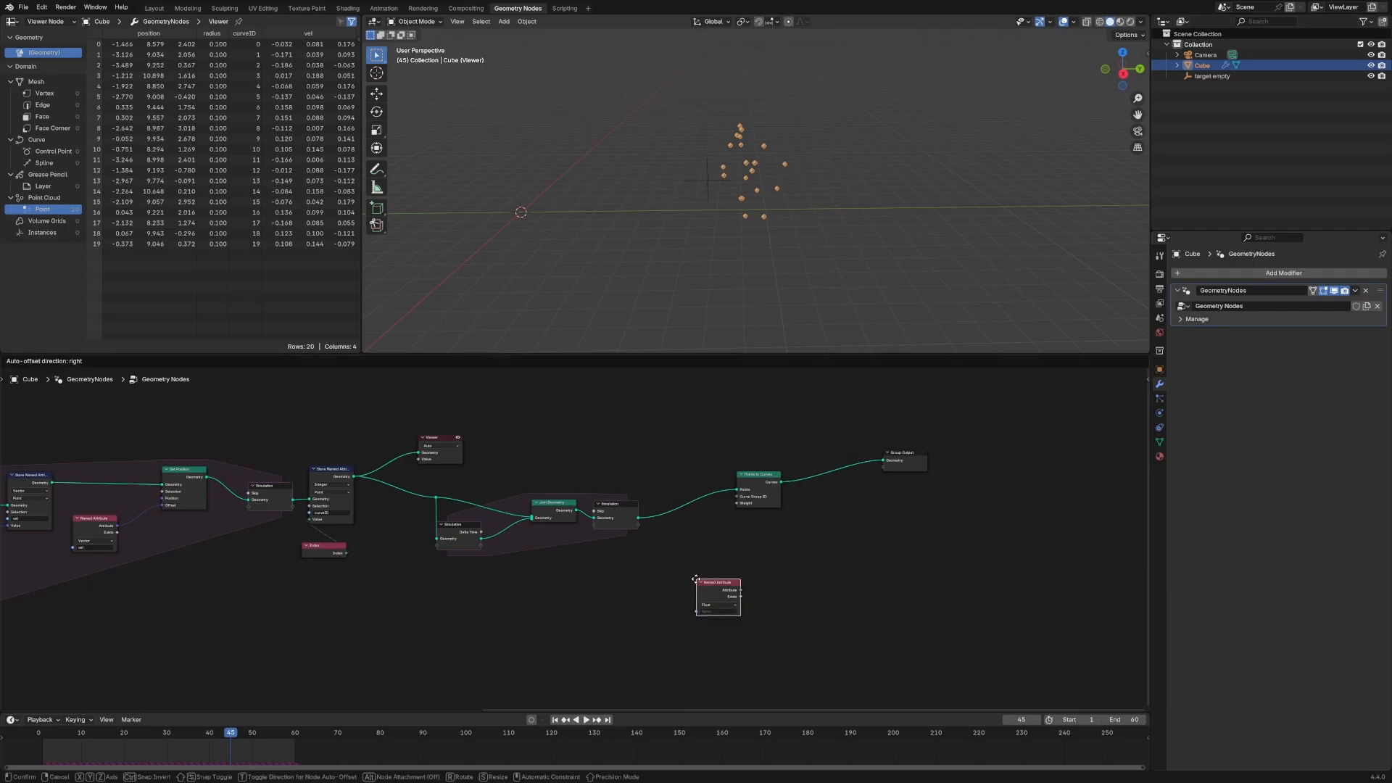
{"action": "left_click", "coordinate": [686, 580]}
{"action": "left_click_drag", "start_coordinate": [714, 582], "coordinate": [705, 536]}
Set the new Named Attribute to the Integer attribute curveID and link it to the Curve Group ID of Points to Curves.
{"action": "left_click", "coordinate": [702, 557]}
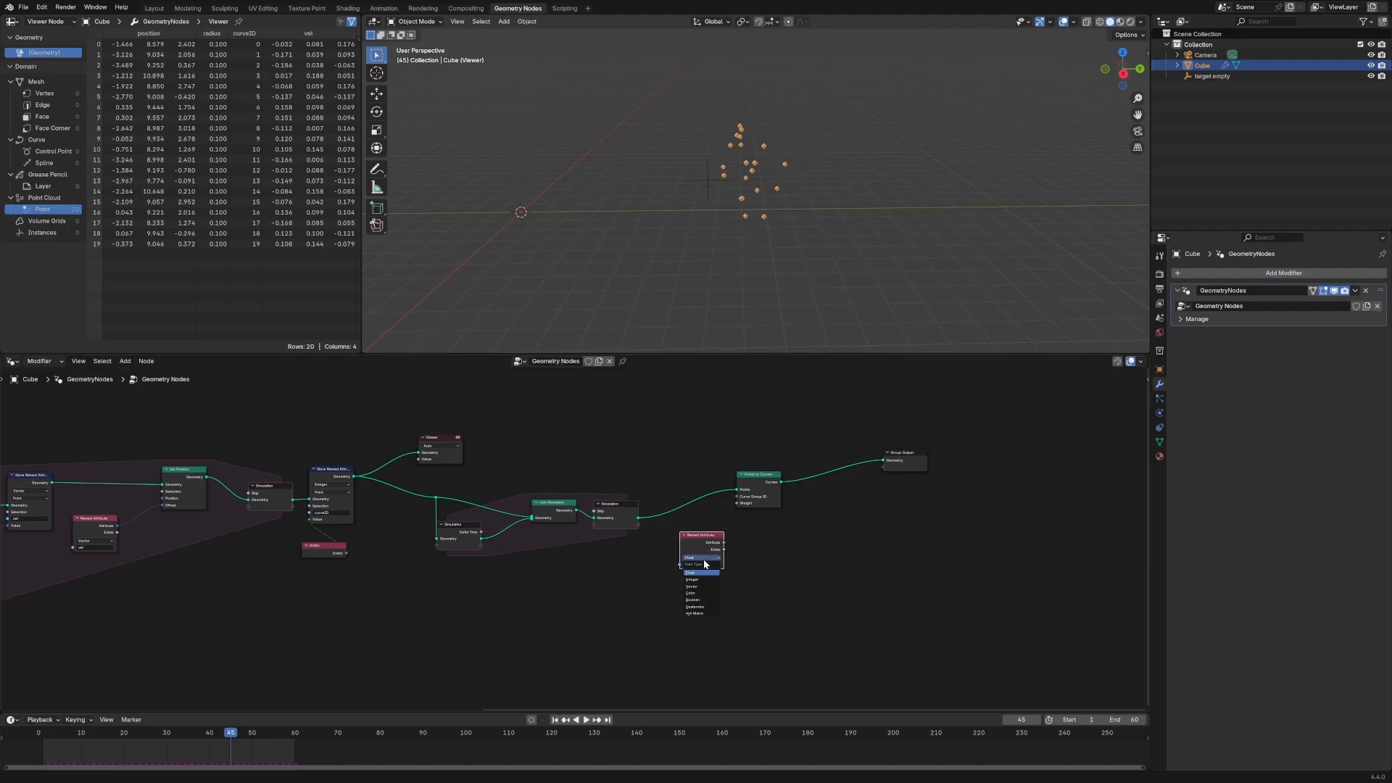
{"action": "left_click", "coordinate": [697, 580]}
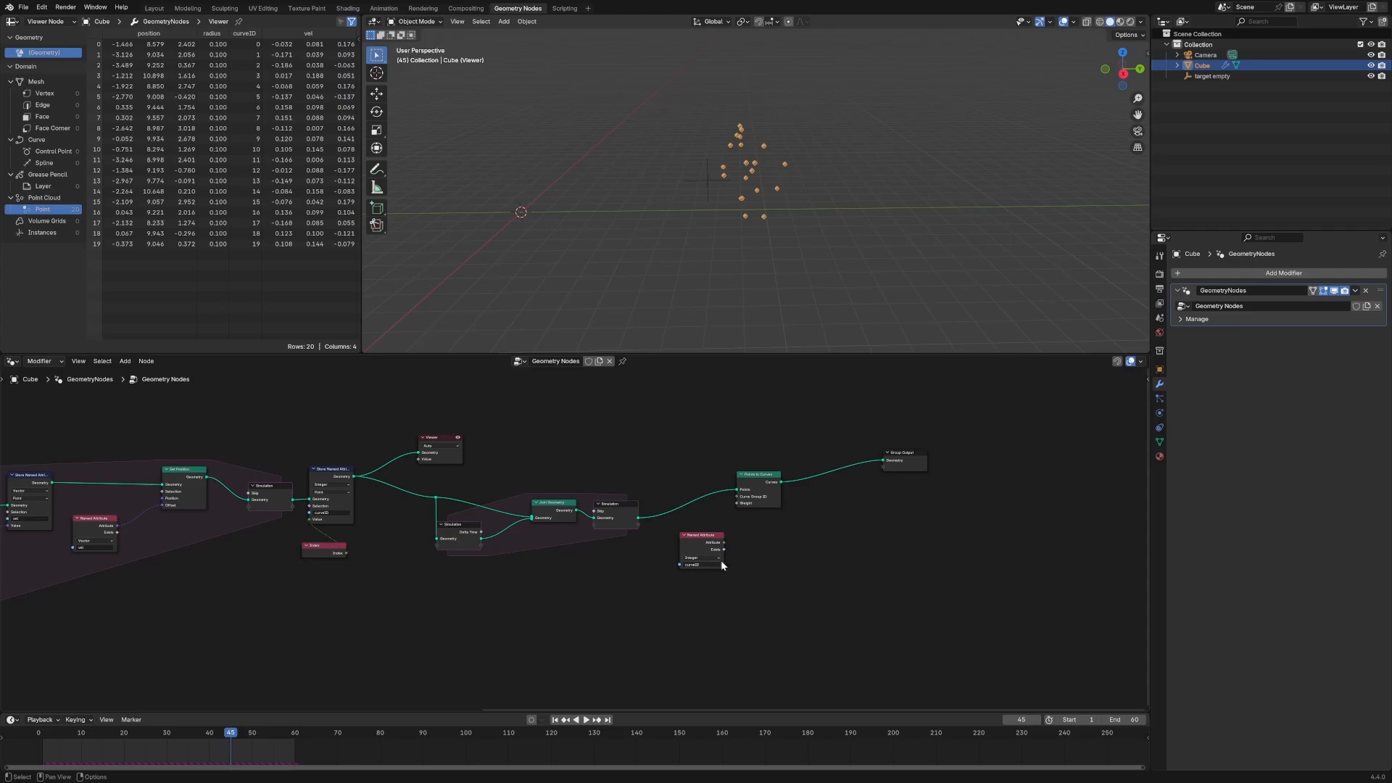
{"action": "left_click_drag", "start_coordinate": [724, 543], "coordinate": [737, 497]}
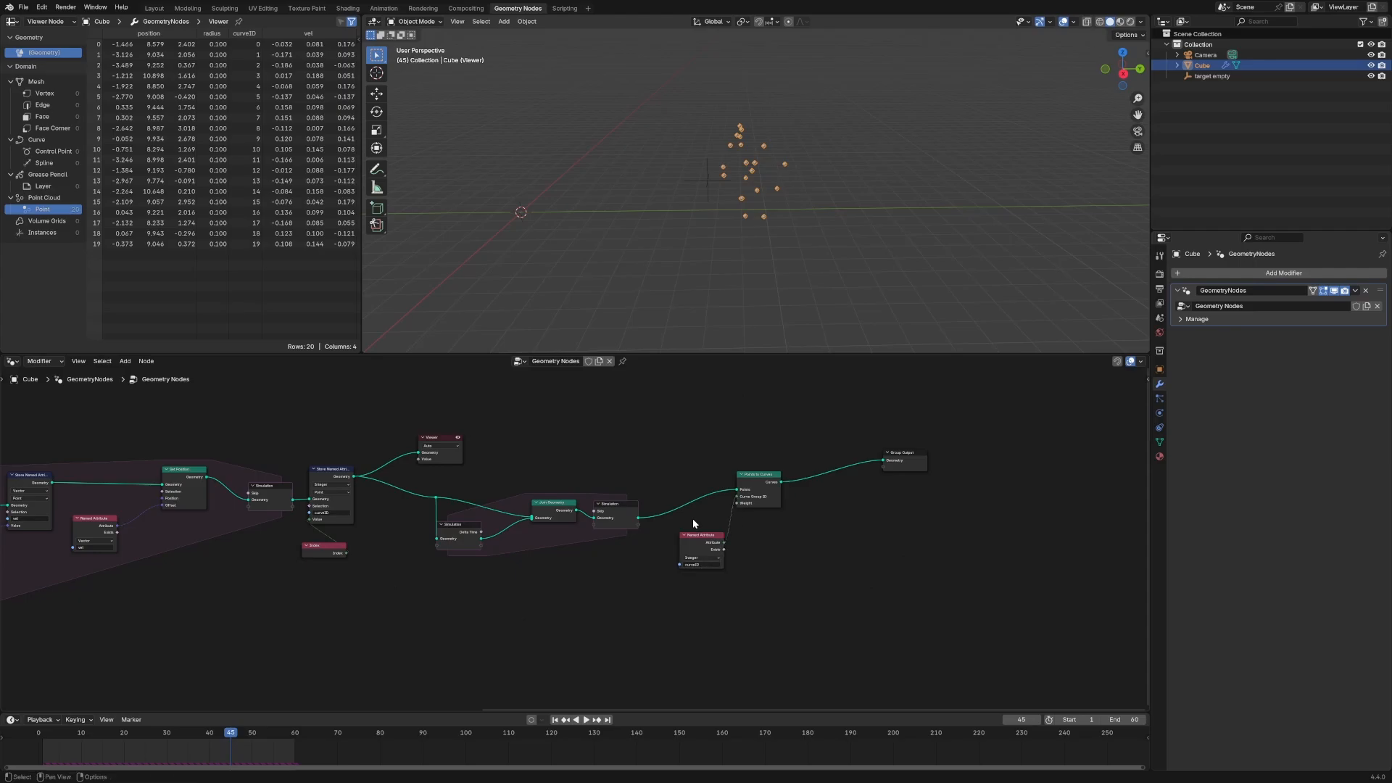
Preview the Points to Curves output in the Viewer while playing and scrubbing the animation.
{"action": "left_click", "coordinate": [768, 488], "text": "ctrl+shift"}
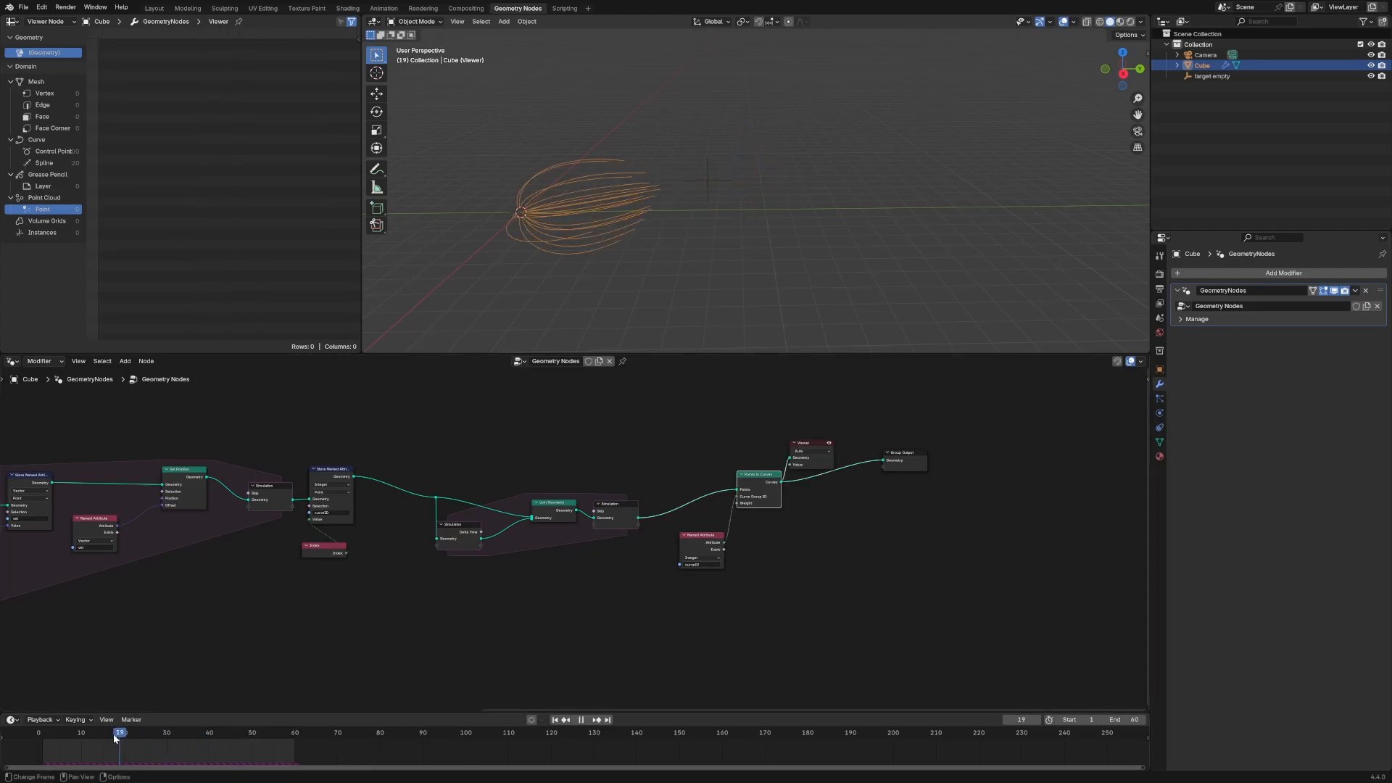
{"action": "key", "text": "space"}
{"action": "left_click_drag", "start_coordinate": [149, 738], "coordinate": [121, 735]}
Move the Viewer and Group Output away from Points to Curves to make room between them.
{"action": "left_click_drag", "start_coordinate": [811, 464], "coordinate": [807, 437]}
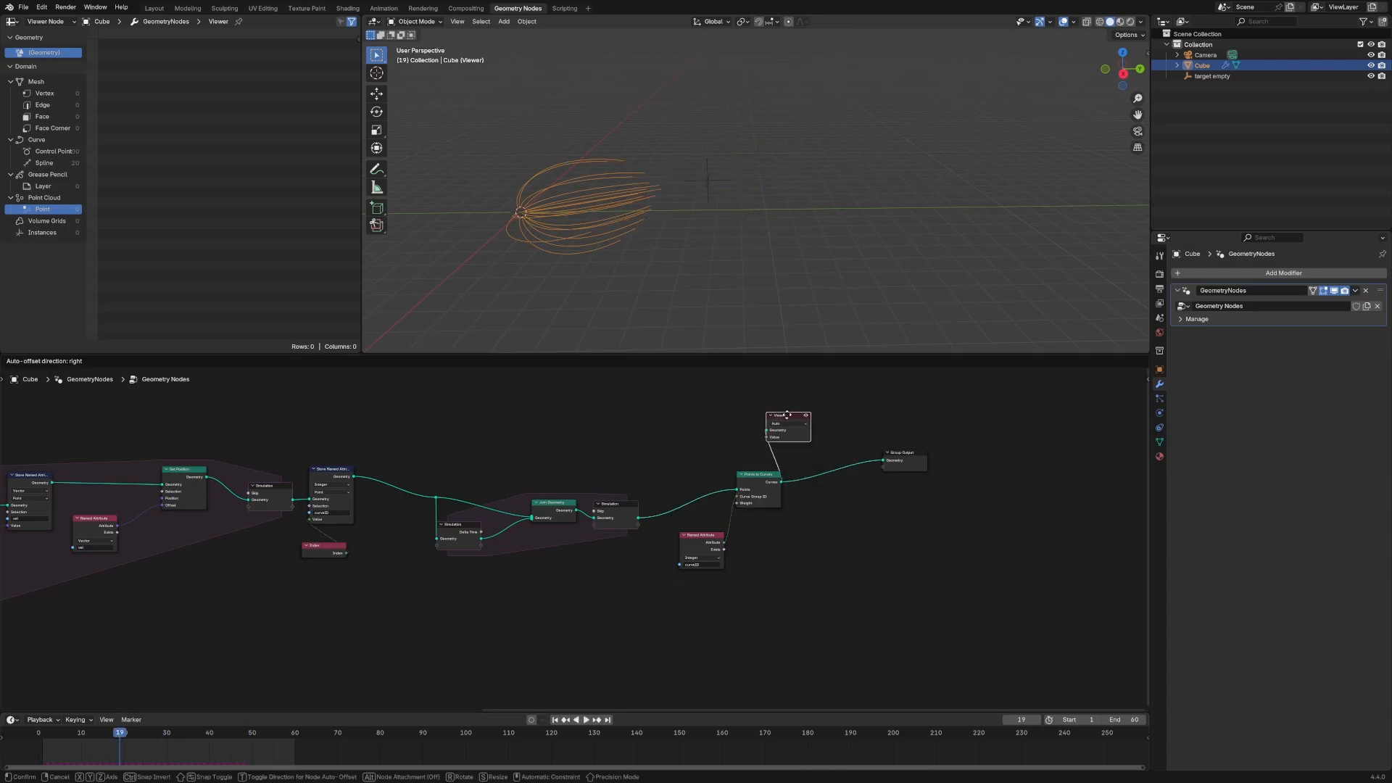
{"action": "scroll", "coordinate": [617, 450], "scroll_direction": "up", "scroll_amount": 2}
{"action": "scroll", "coordinate": [435, 442], "scroll_direction": "left", "scroll_amount": 3, "text": "ctrl"}
{"action": "left_click_drag", "start_coordinate": [714, 580], "coordinate": [934, 542]}
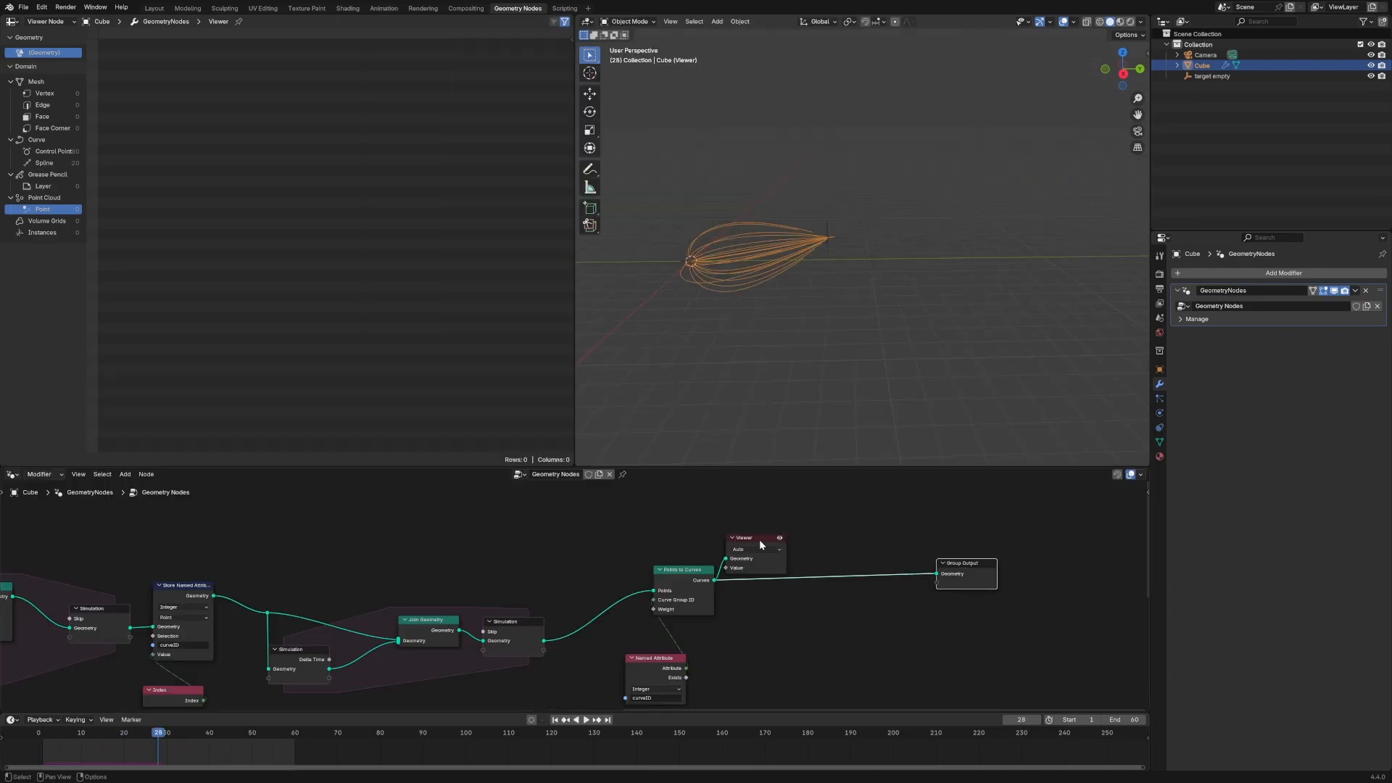
Insert a Curve to Mesh node between Points to Curves and Group Output.
{"action": "key", "text": "shift+a"}
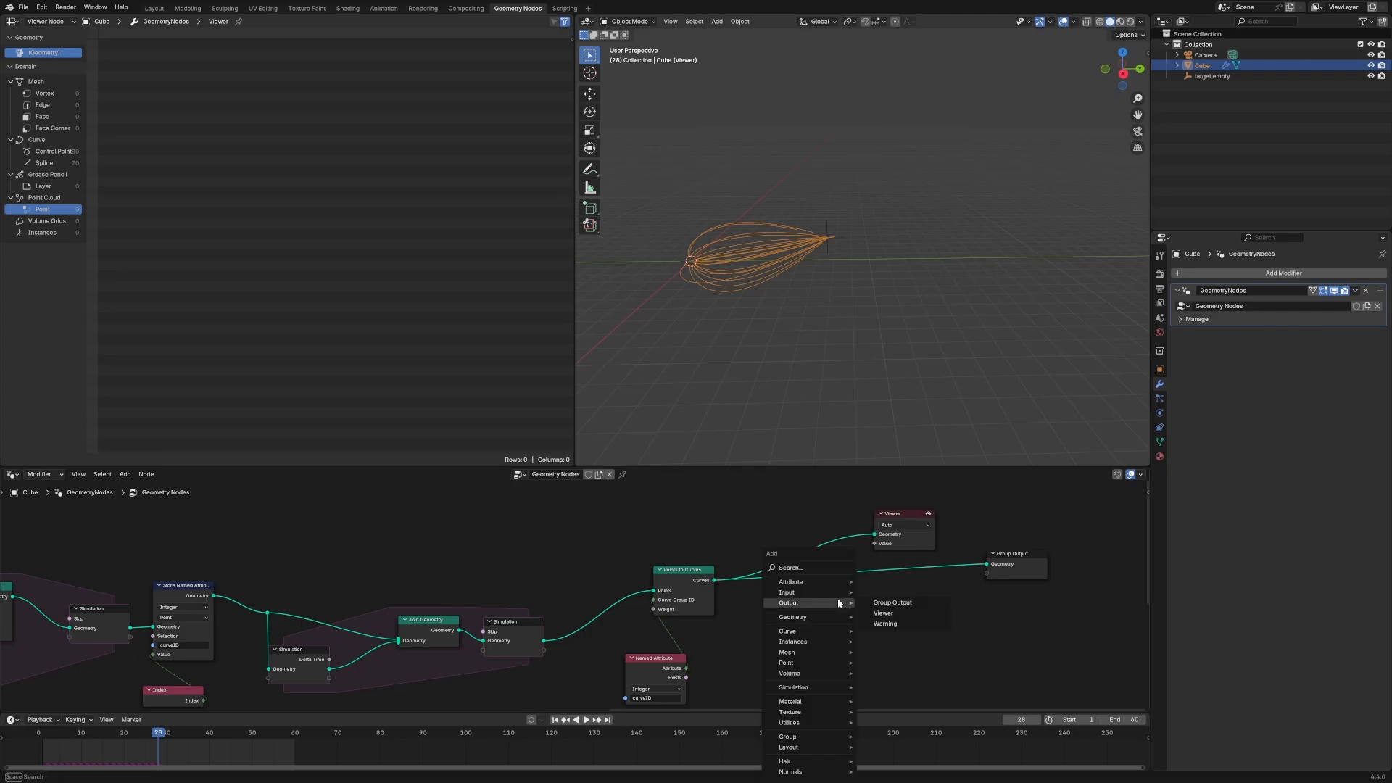
{"action": "type", "text": "cu"}
{"action": "type", "text": "rve to"}
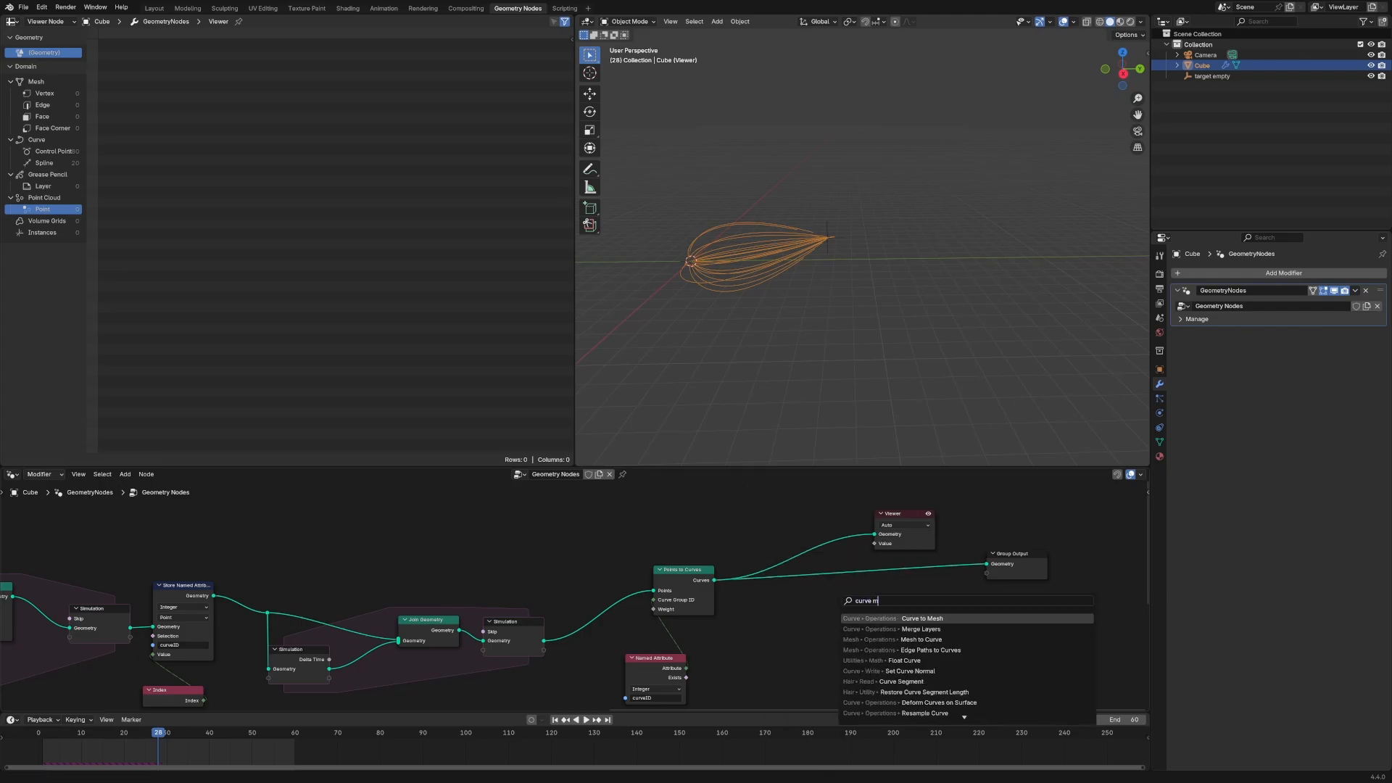
{"action": "key", "text": "Return"}
{"action": "left_click", "coordinate": [812, 570]}
Add a Curve Circle node below Curve to Mesh and link it to the Profile Curve input.
{"action": "key", "text": "shift+a"}
{"action": "type", "text": "cureve"}
{"action": "key", "text": "BackSpace"}
{"action": "key", "text": "BackSpace"}
{"action": "key", "text": "BackSpace"}
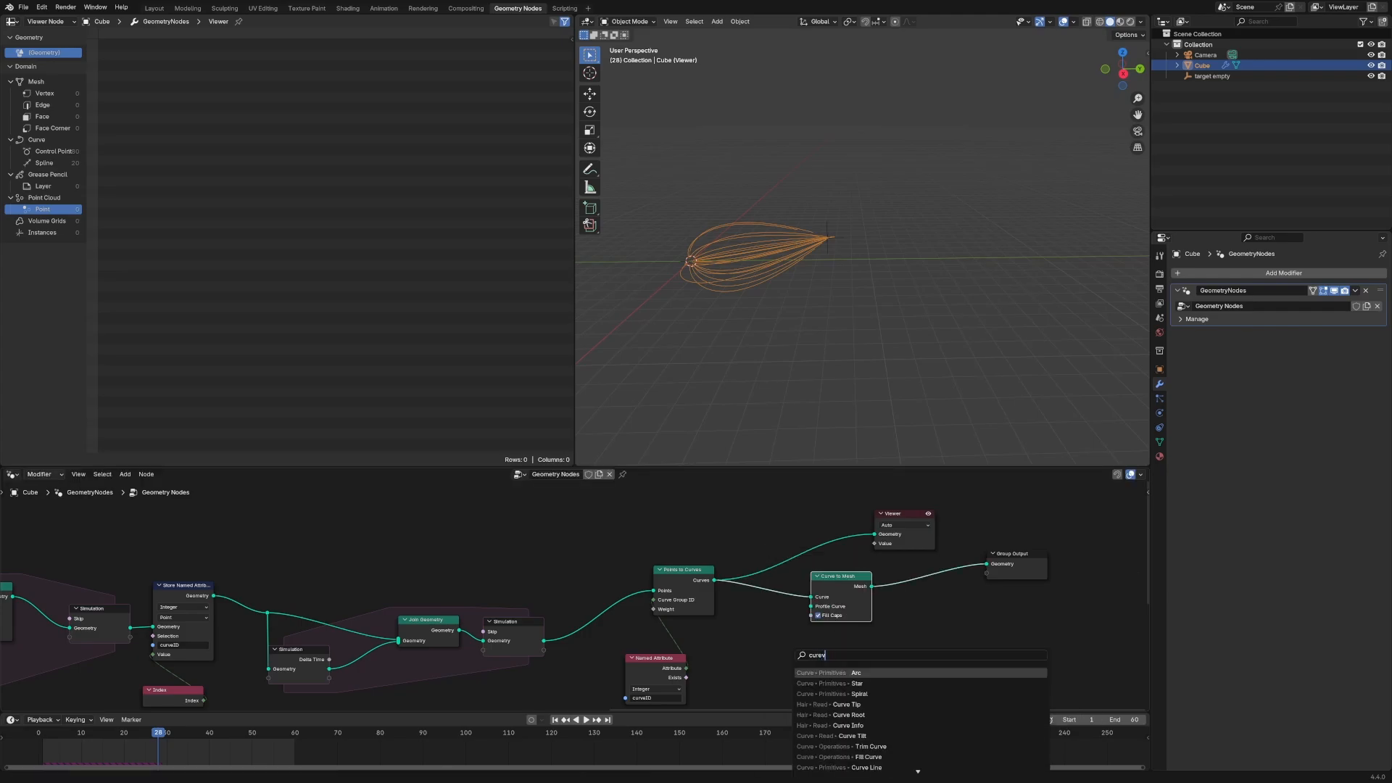
{"action": "type", "text": "ve c"}
{"action": "key", "text": "Return"}
{"action": "left_click", "coordinate": [791, 665]}
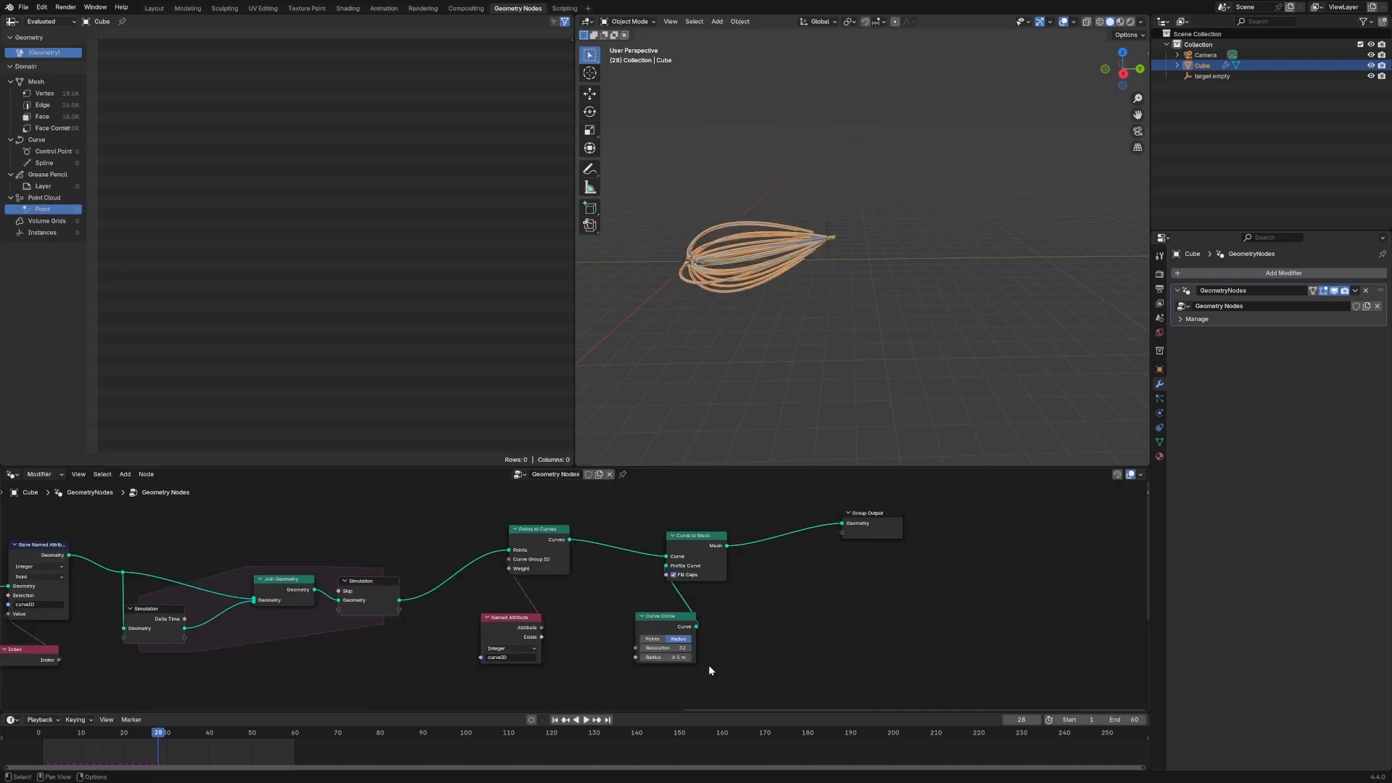
Insert a Set Curve Radius node between Points to Curves and Curve to Mesh, shifting the following nodes to make room.
{"action": "key", "text": "shift+a"}
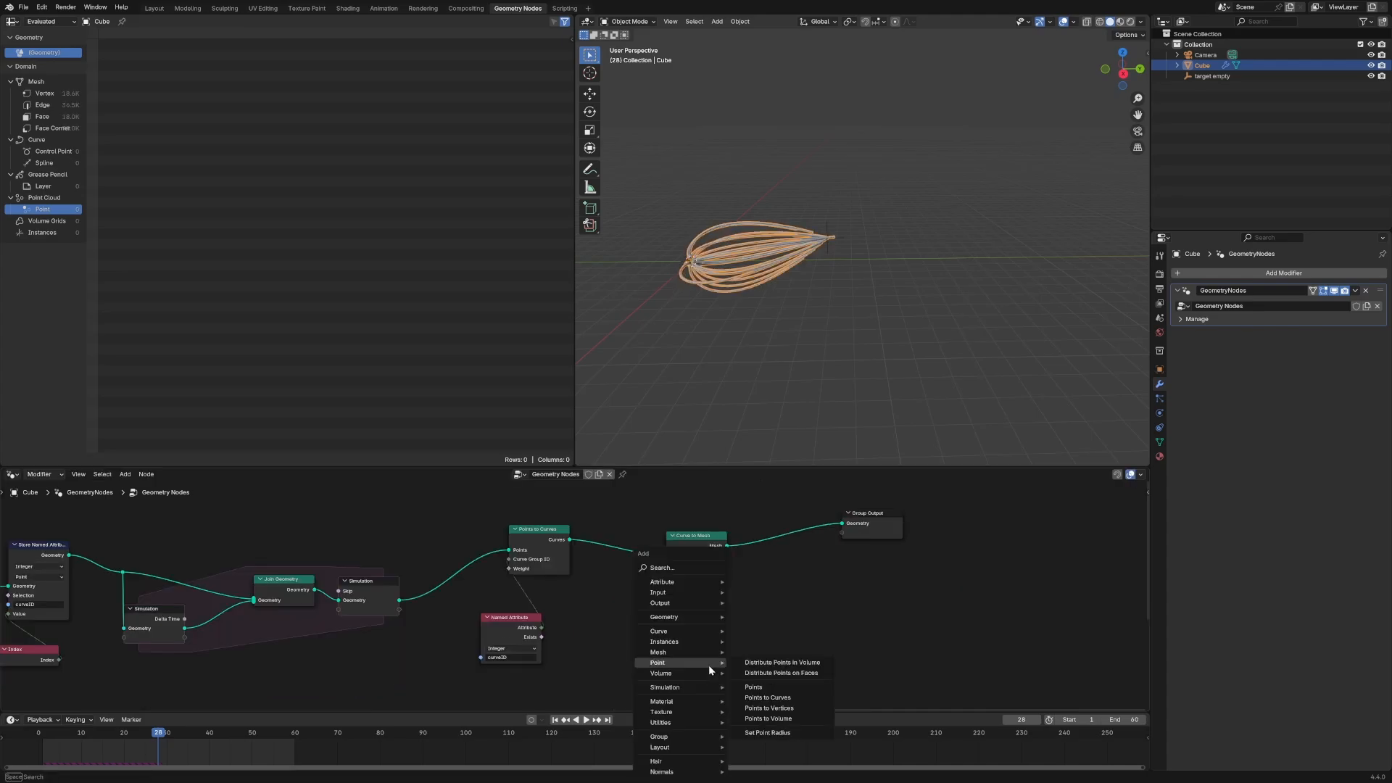
{"action": "type", "text": "set curve "}
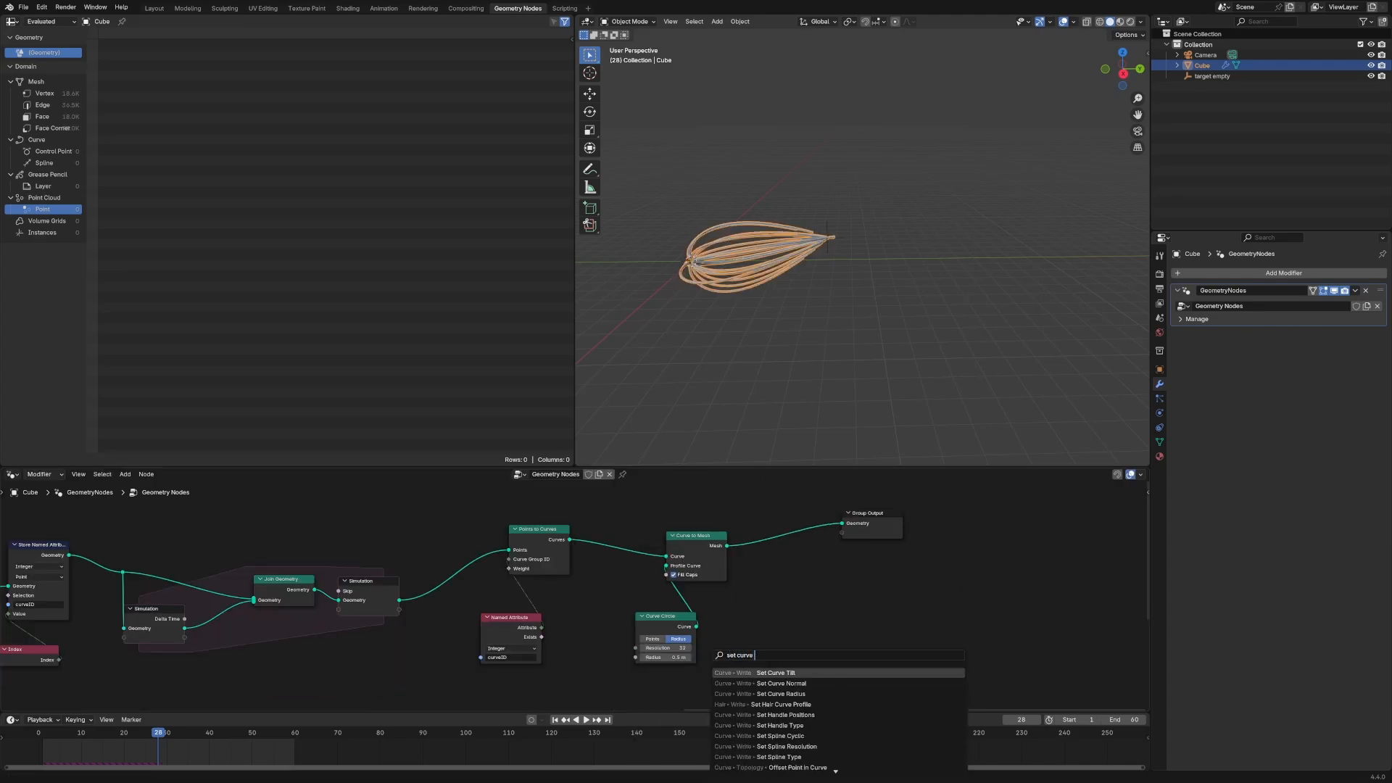
{"action": "type", "text": "ra"}
{"action": "key", "text": "Return"}
{"action": "left_click", "coordinate": [594, 524]}
{"action": "left_click_drag", "start_coordinate": [767, 687], "coordinate": [771, 546]}
{"action": "left_click_drag", "start_coordinate": [897, 514], "coordinate": [955, 519]}
Add a Spline Parameter node below Set Curve Radius and link its Factor to the Radius input.
{"action": "left_click", "coordinate": [652, 593]}
{"action": "key", "text": "shift+a"}
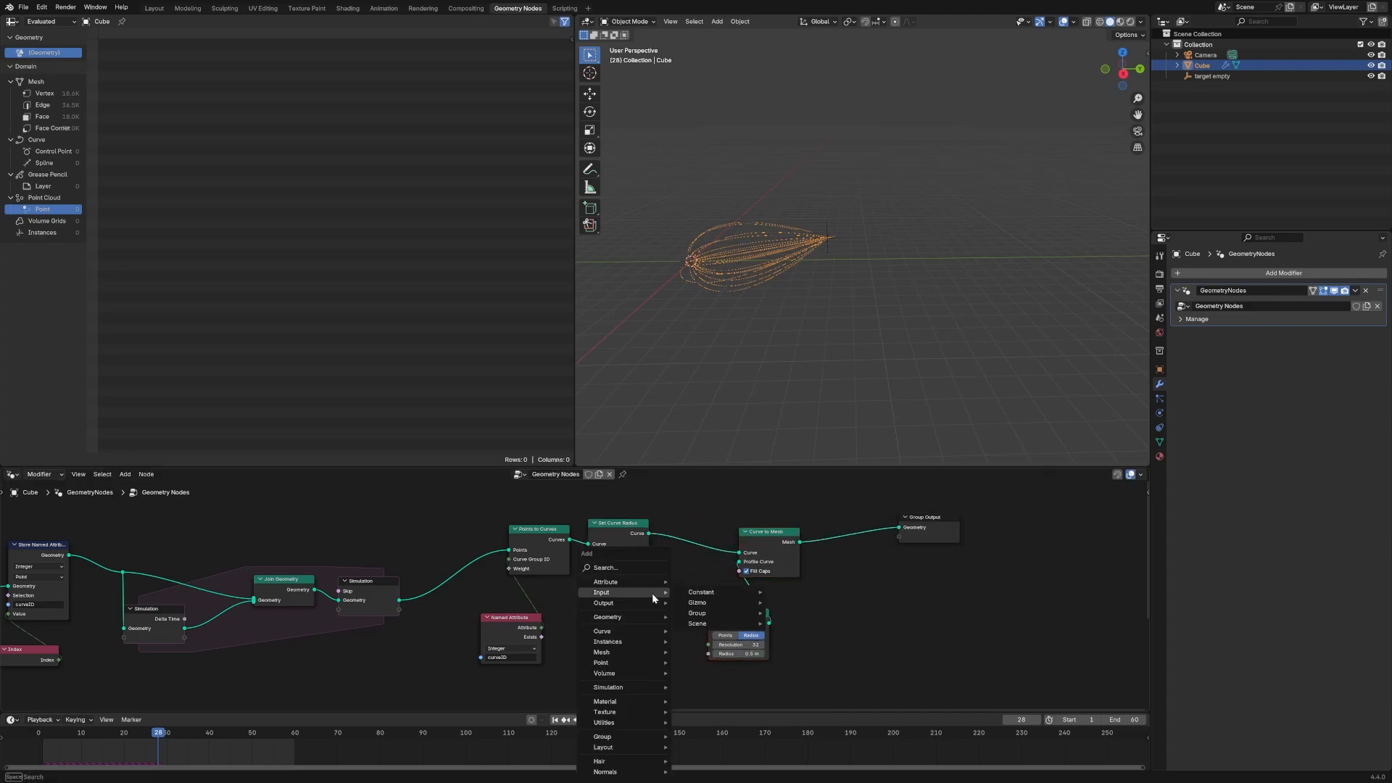
{"action": "type", "text": "spline pa"}
{"action": "key", "text": "Return"}
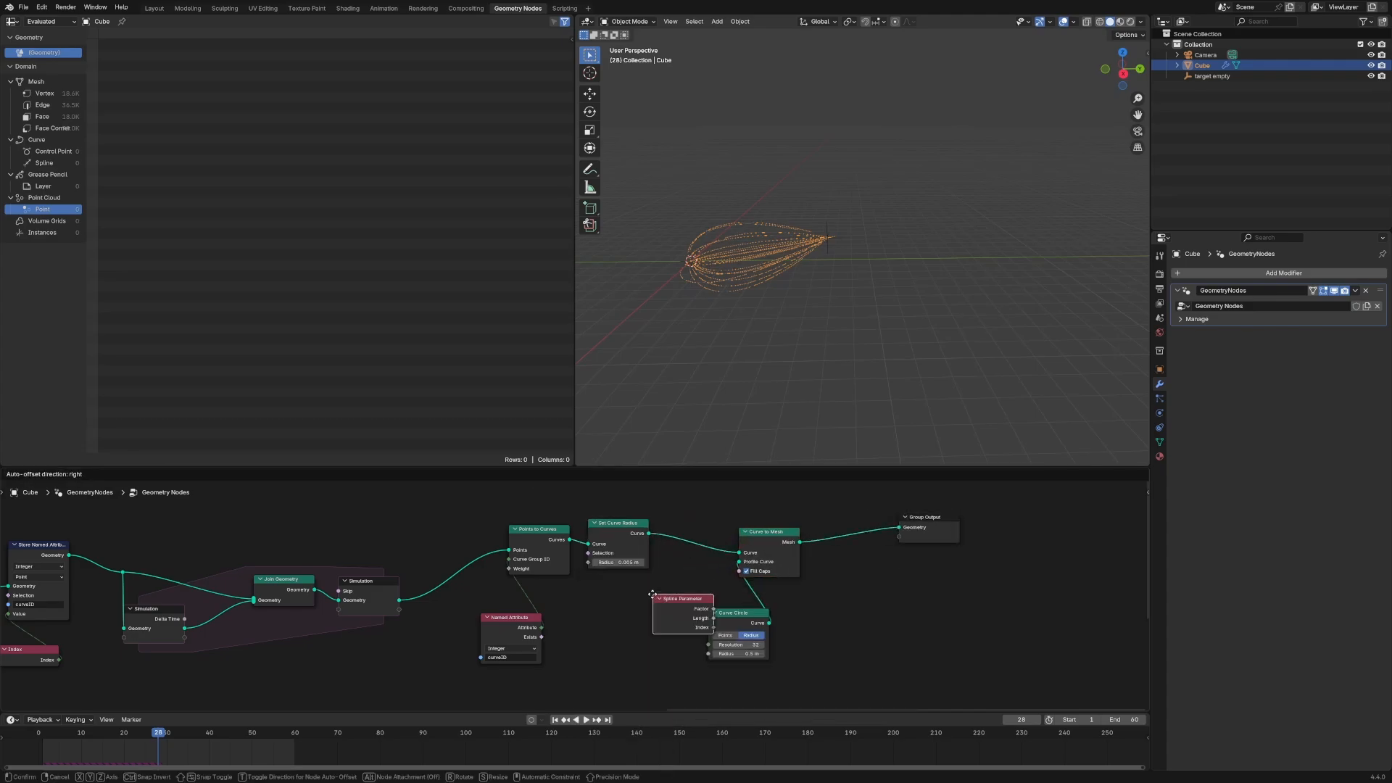
{"action": "left_click", "coordinate": [577, 618]}
{"action": "left_click_drag", "start_coordinate": [636, 641], "coordinate": [586, 565]}
Set the Curve Circle's radius to 0.1 m.
{"action": "left_click", "coordinate": [736, 653]}
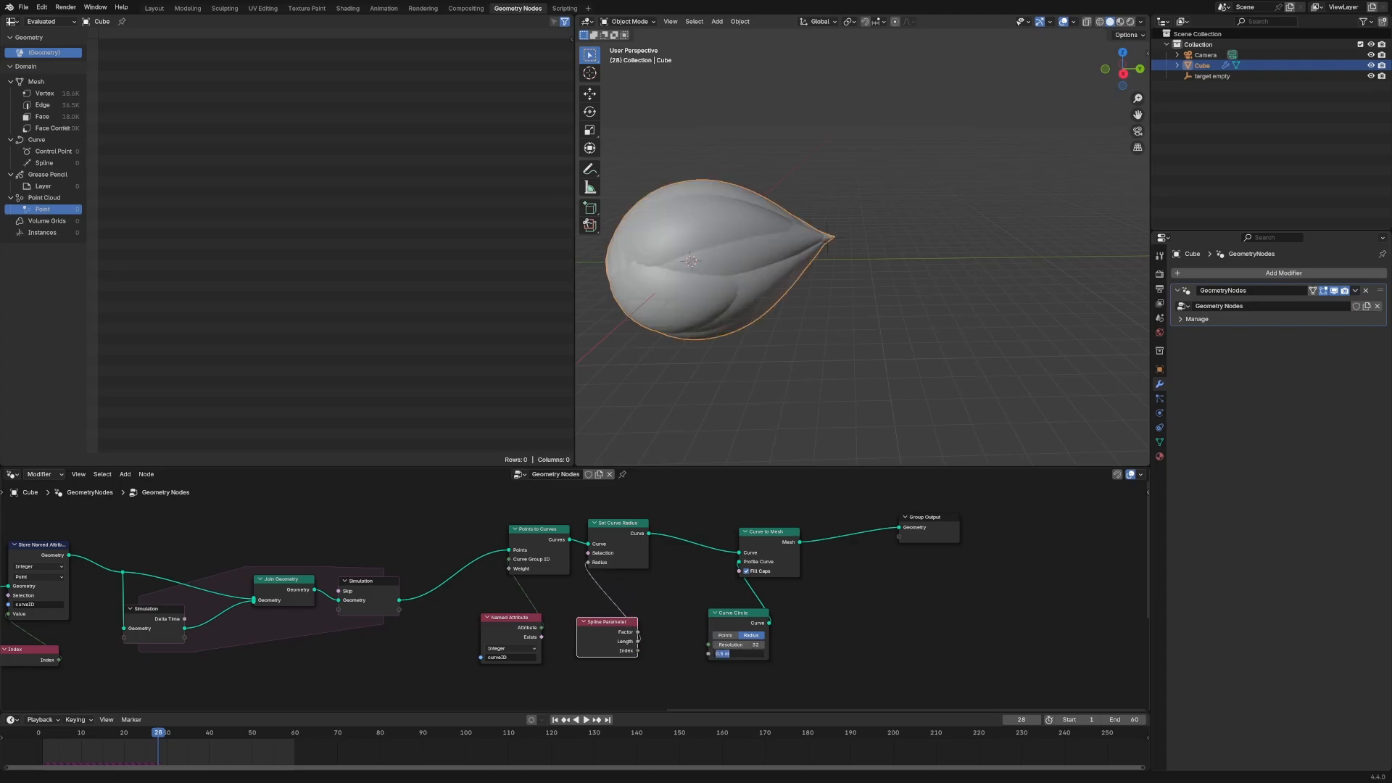
{"action": "type", "text": "0.1"}
{"action": "key", "text": "Return"}
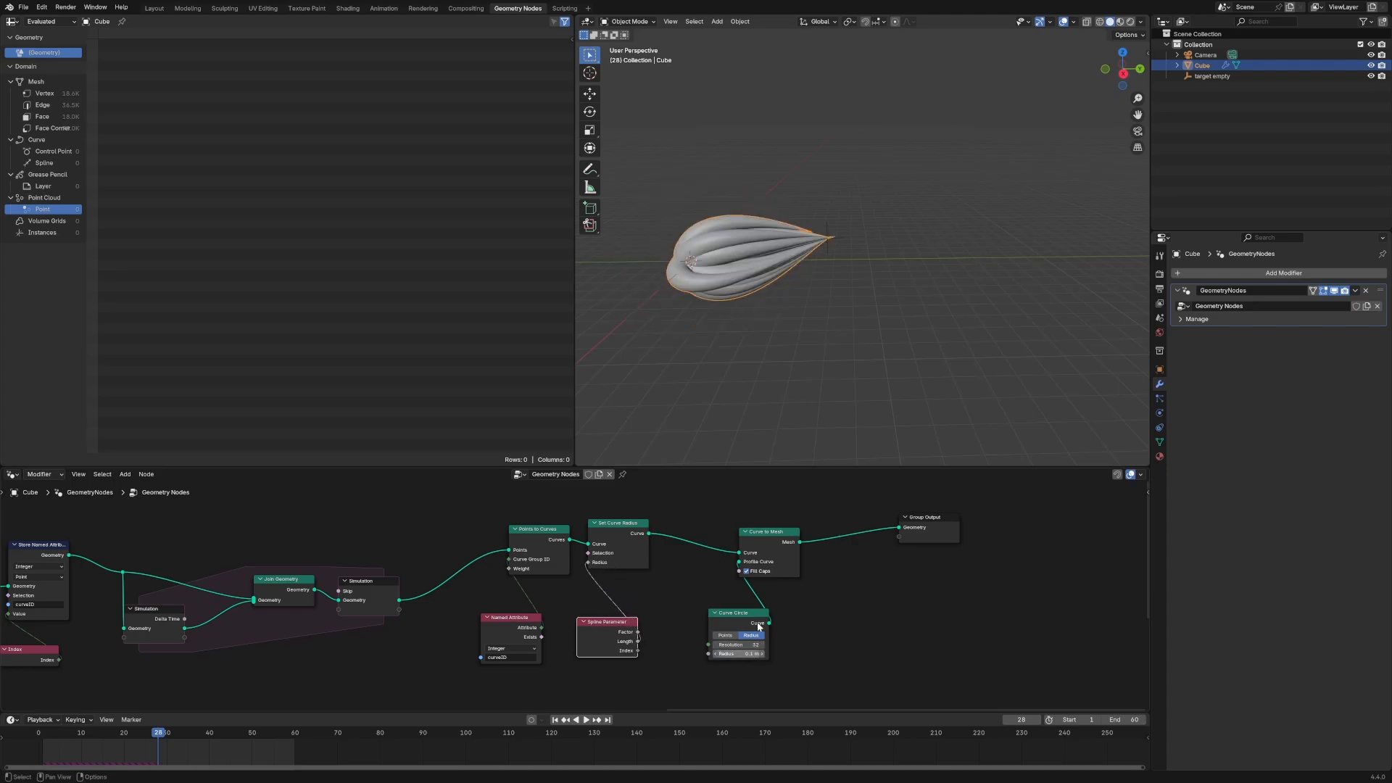
Play the animation and move the target empty to about X -0.63 m, Y 7.42 m, Z -0.84 m while the curves follow.
{"action": "left_click", "coordinate": [858, 303]}
{"action": "key", "text": "space"}
{"action": "left_click", "coordinate": [828, 248]}
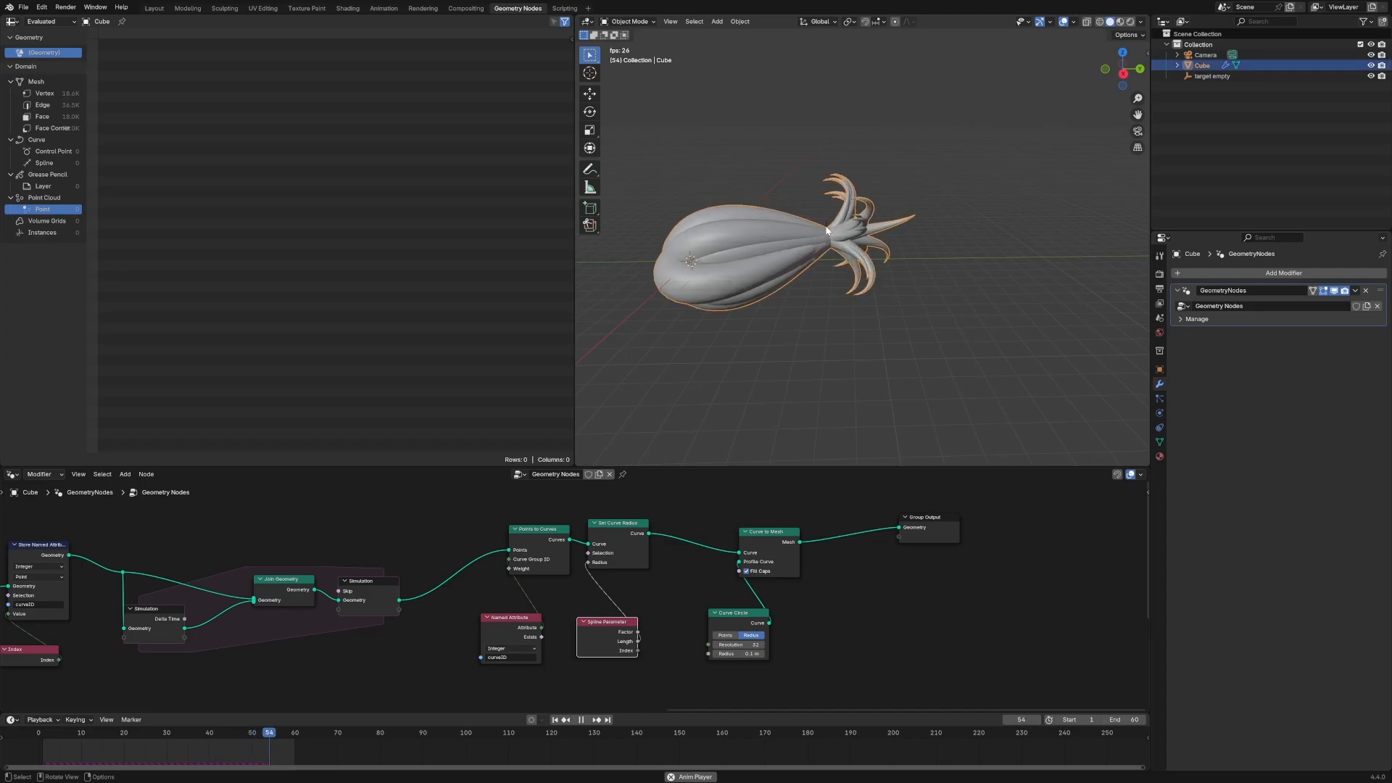
{"action": "left_click", "coordinate": [829, 251]}
{"action": "key", "text": "g"}
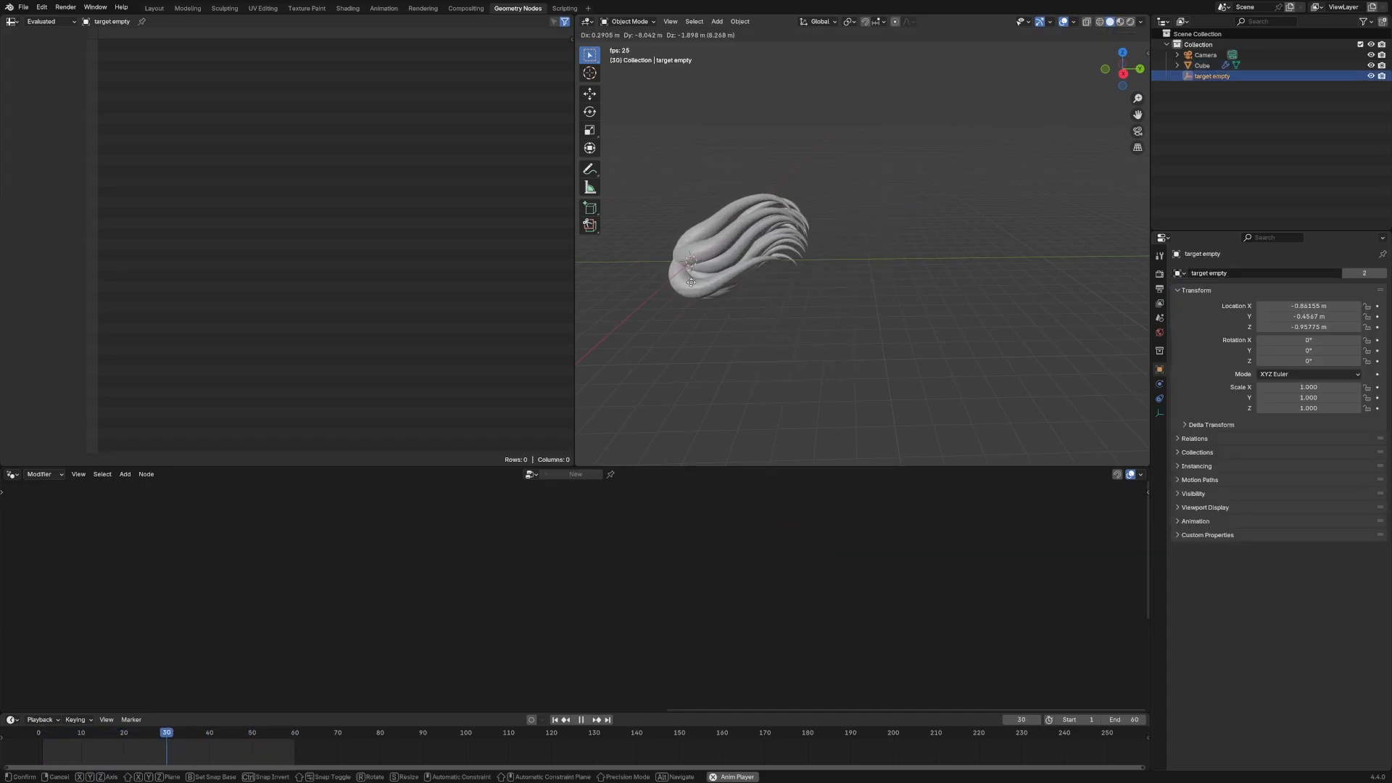
{"action": "left_click", "coordinate": [831, 304]}
{"action": "key", "text": "space"}
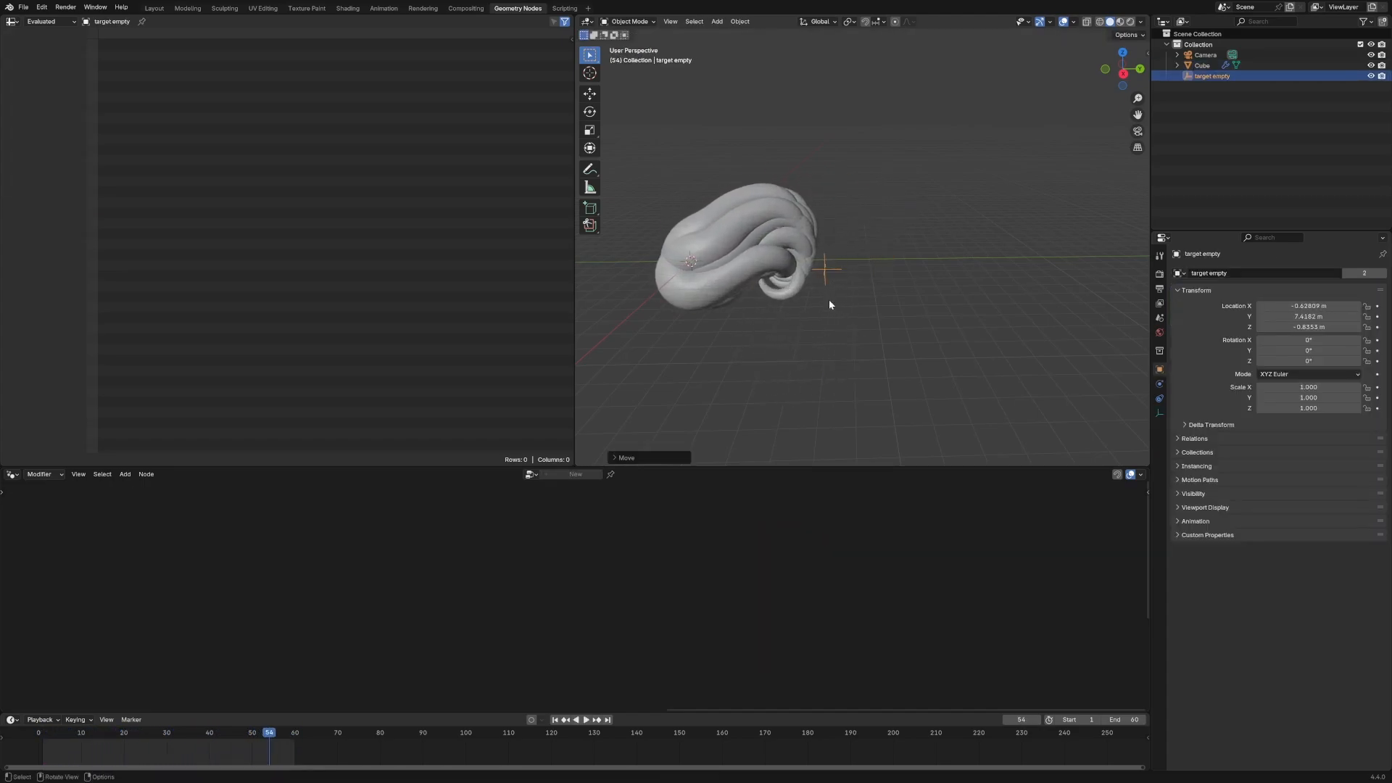
Play the simulation in the Layout workspace, view it from several angles, and move the target empty during playback.
{"action": "left_click", "coordinate": [155, 8]}
{"action": "middle_click_drag", "start_coordinate": [286, 112], "coordinate": [687, 350]}
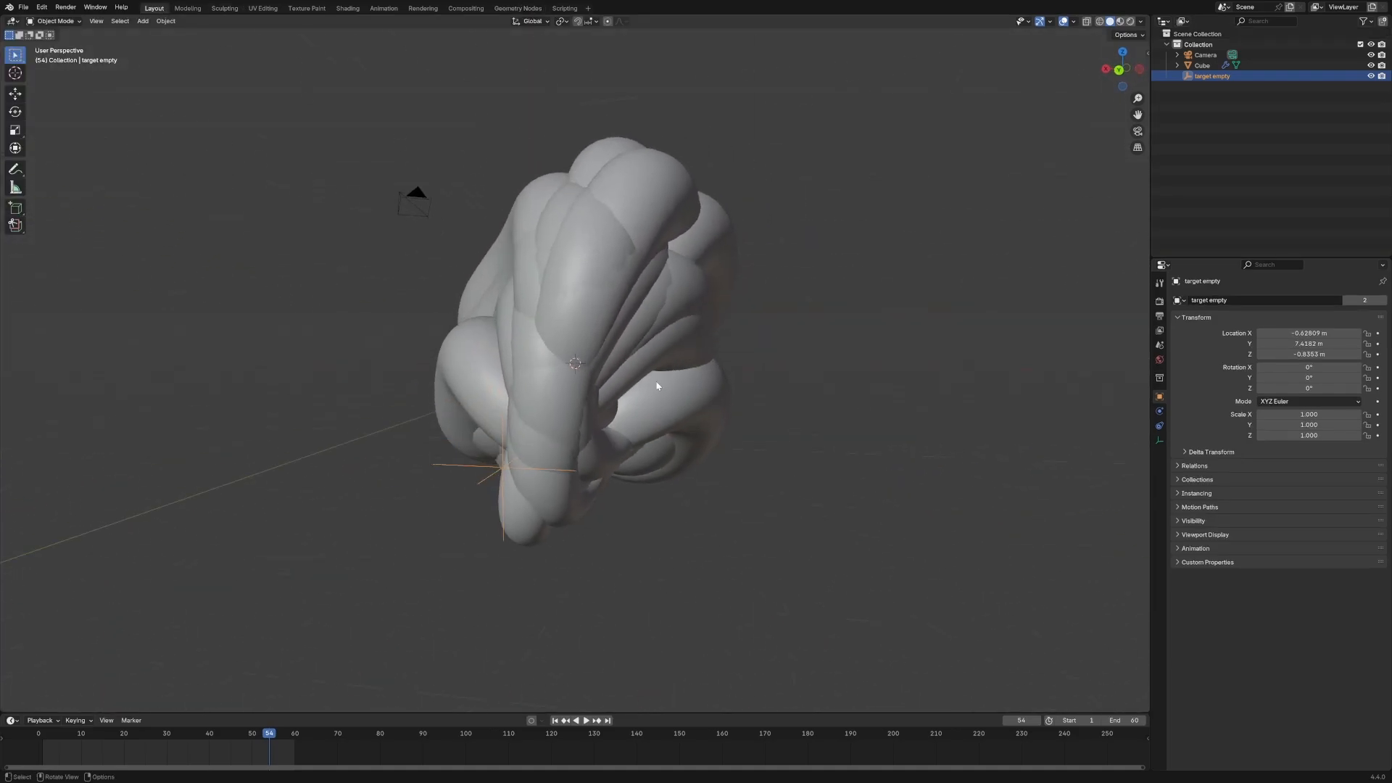
{"action": "key", "text": "space"}
{"action": "scroll", "coordinate": [594, 425], "scroll_direction": "down", "scroll_amount": 3}
{"action": "left_click", "coordinate": [549, 414]}
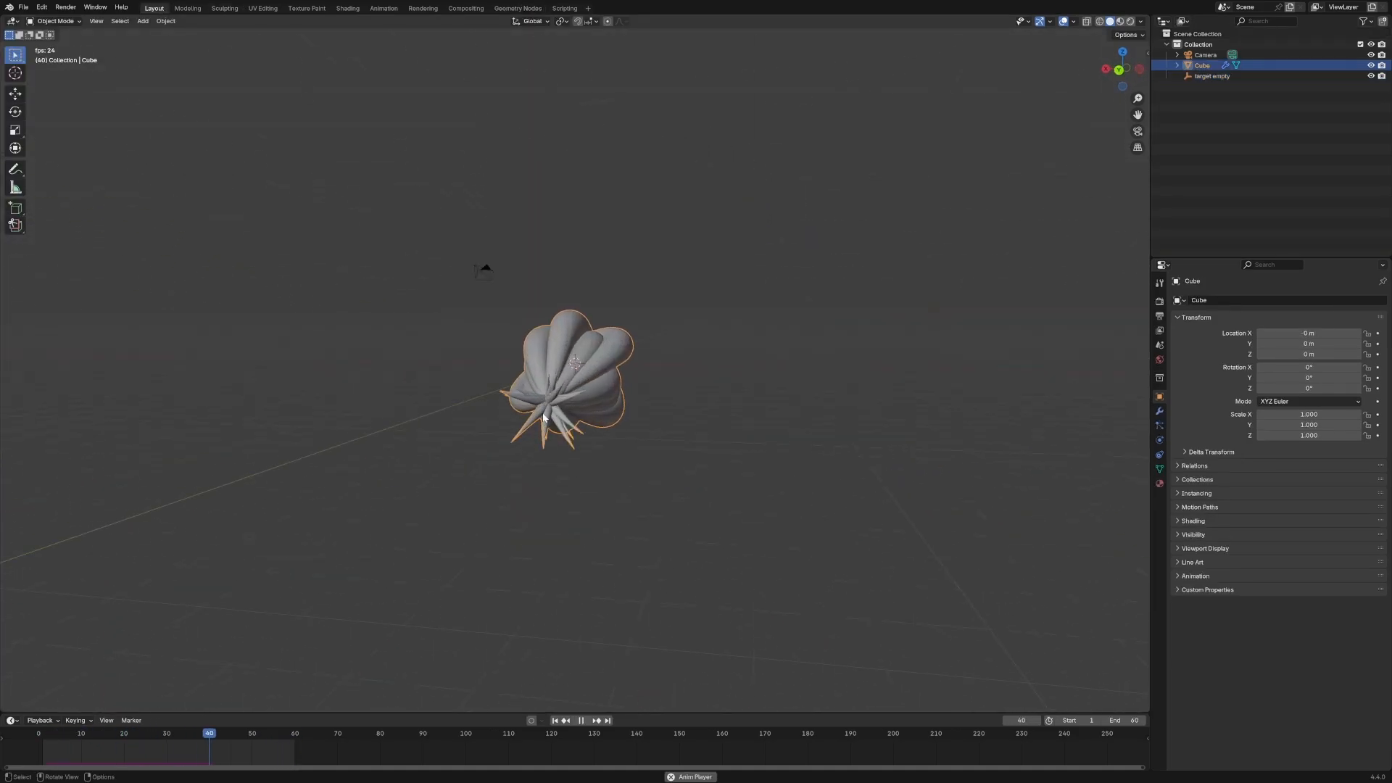
{"action": "mouse_move", "coordinate": [572, 394]}
{"action": "middle_mouse_down"}
{"action": "mouse_move", "coordinate": [557, 407]}
{"action": "mouse_move", "coordinate": [573, 408]}
{"action": "middle_mouse_up"}
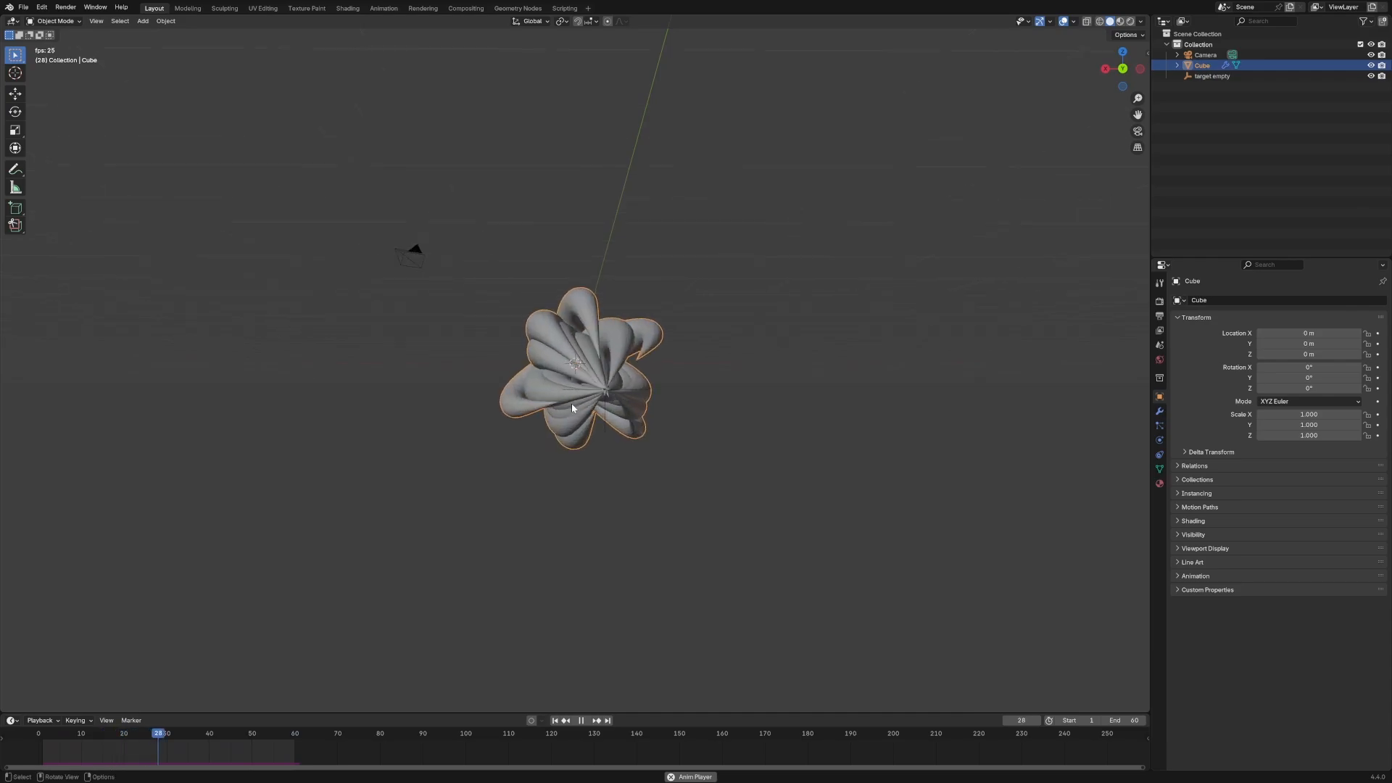
{"action": "left_click", "coordinate": [698, 409]}
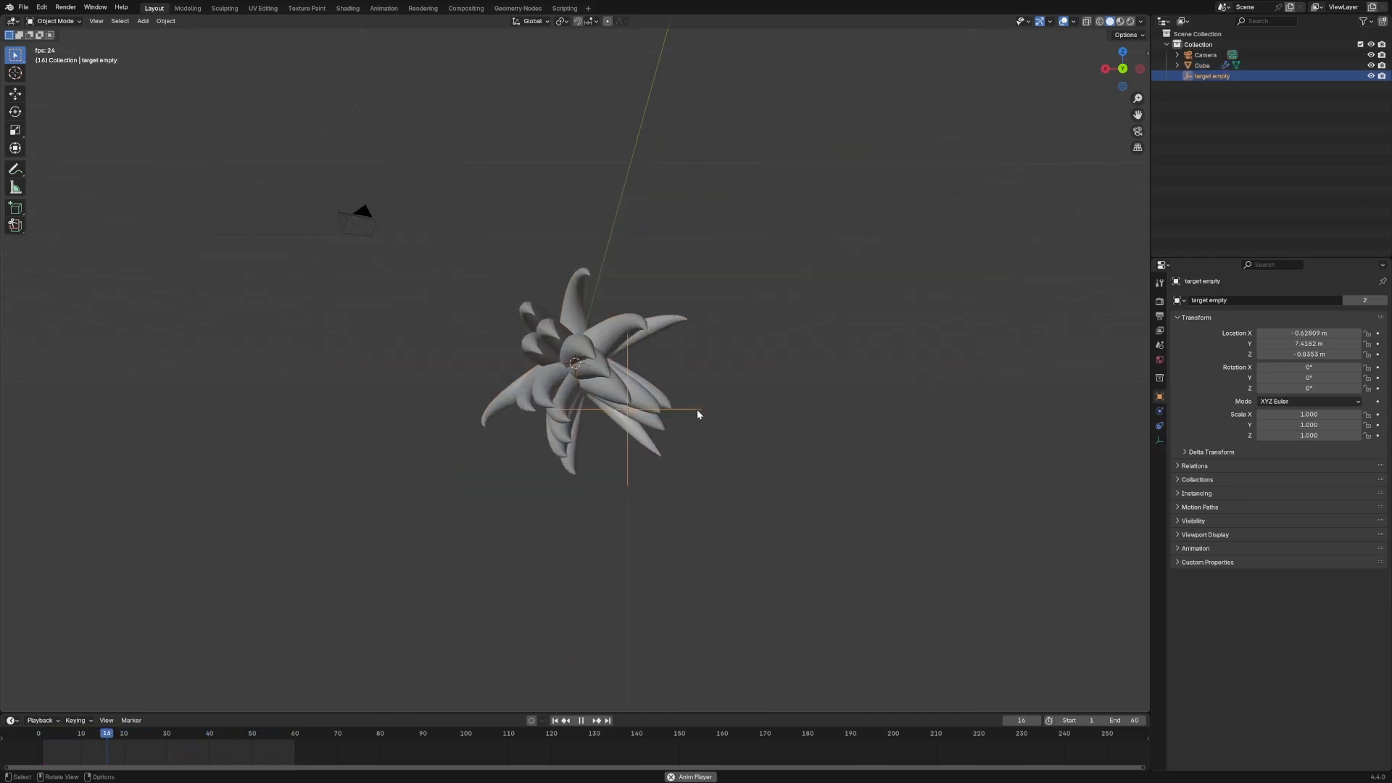
{"action": "key", "text": "g"}
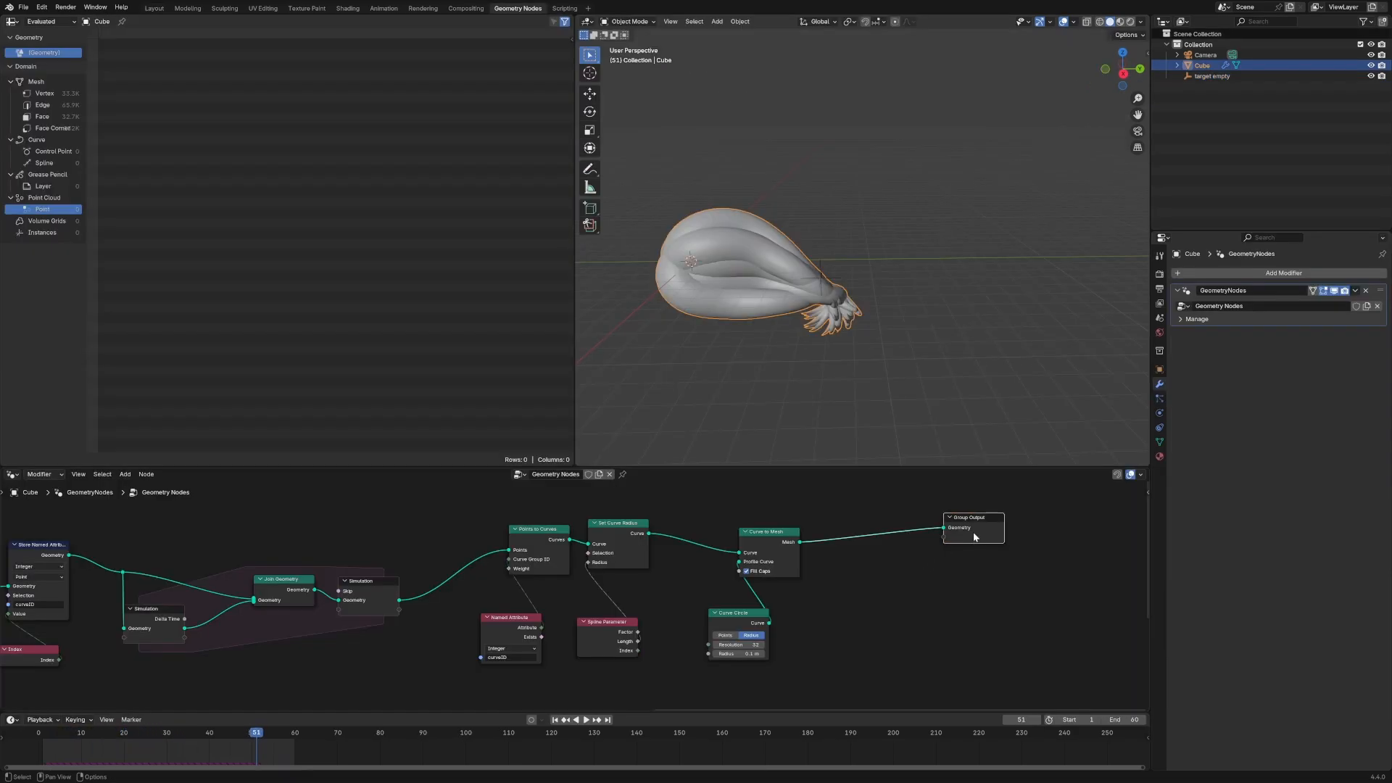
Move Group Output farther away and insert a Set Material node using Material between Curve to Mesh and Group Output.
{"action": "left_click_drag", "start_coordinate": [975, 537], "coordinate": [1027, 532]}
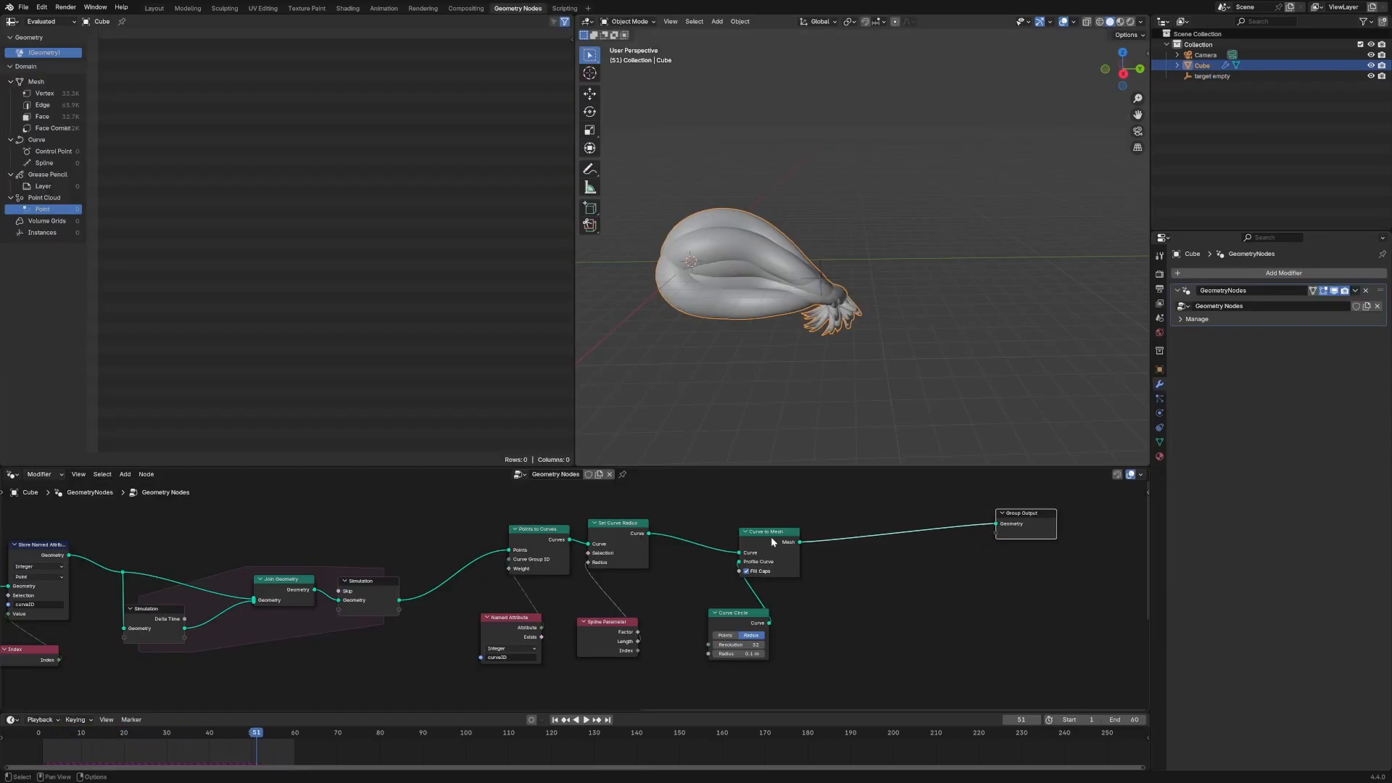
{"action": "key", "text": "shift+a"}
{"action": "type", "text": "set m"}
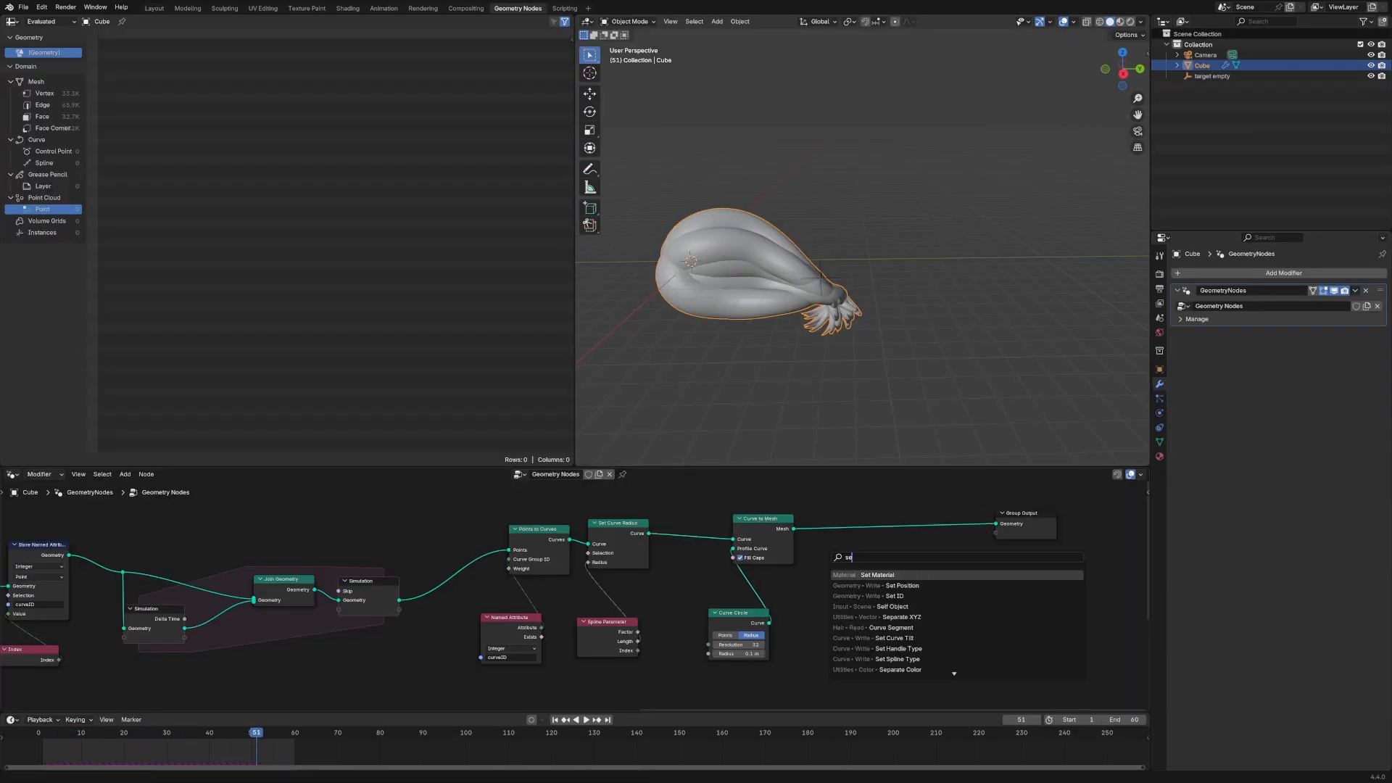
{"action": "key", "text": "Return"}
{"action": "left_click", "coordinate": [879, 514]}
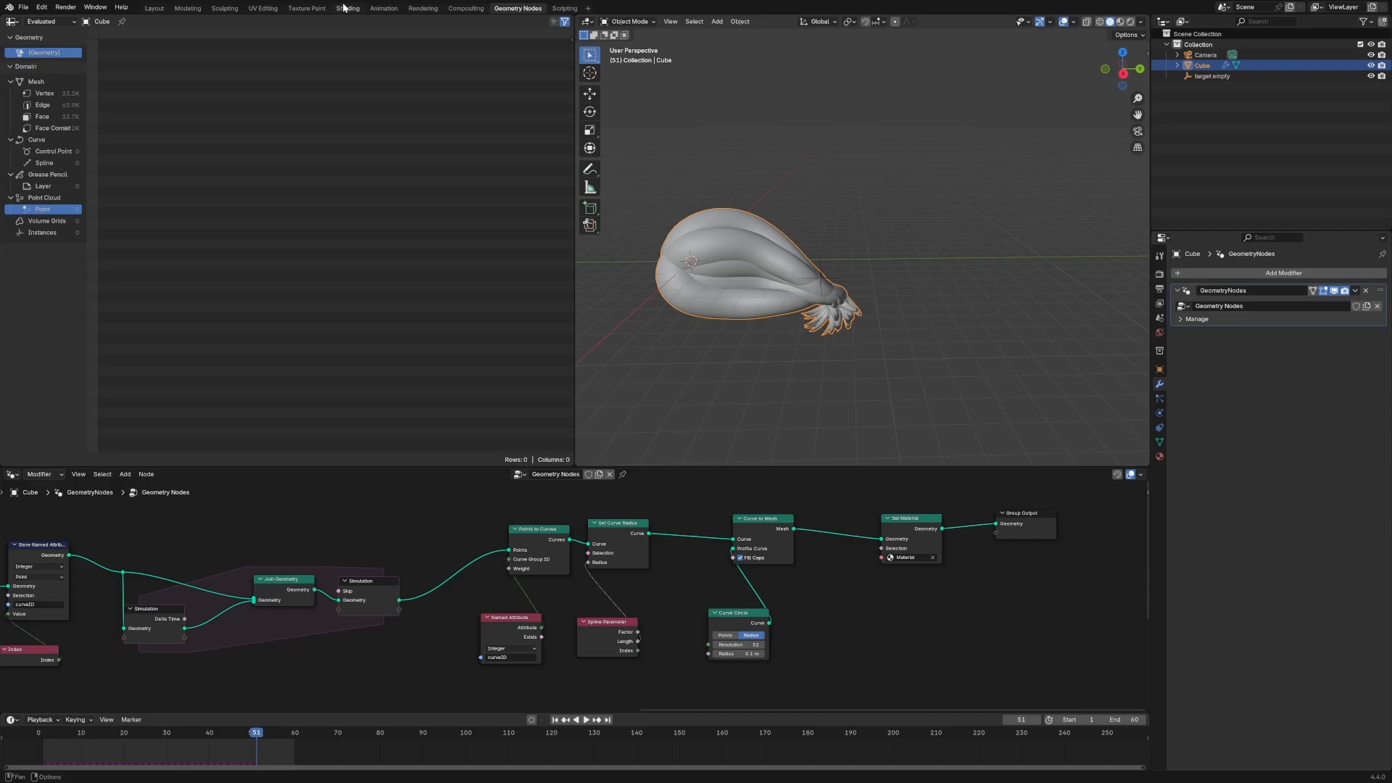
In the Shading workspace, replace the Principled BSDF with a Glass BSDF linked to the Material Output's Surface.
{"action": "left_click", "coordinate": [348, 8]}
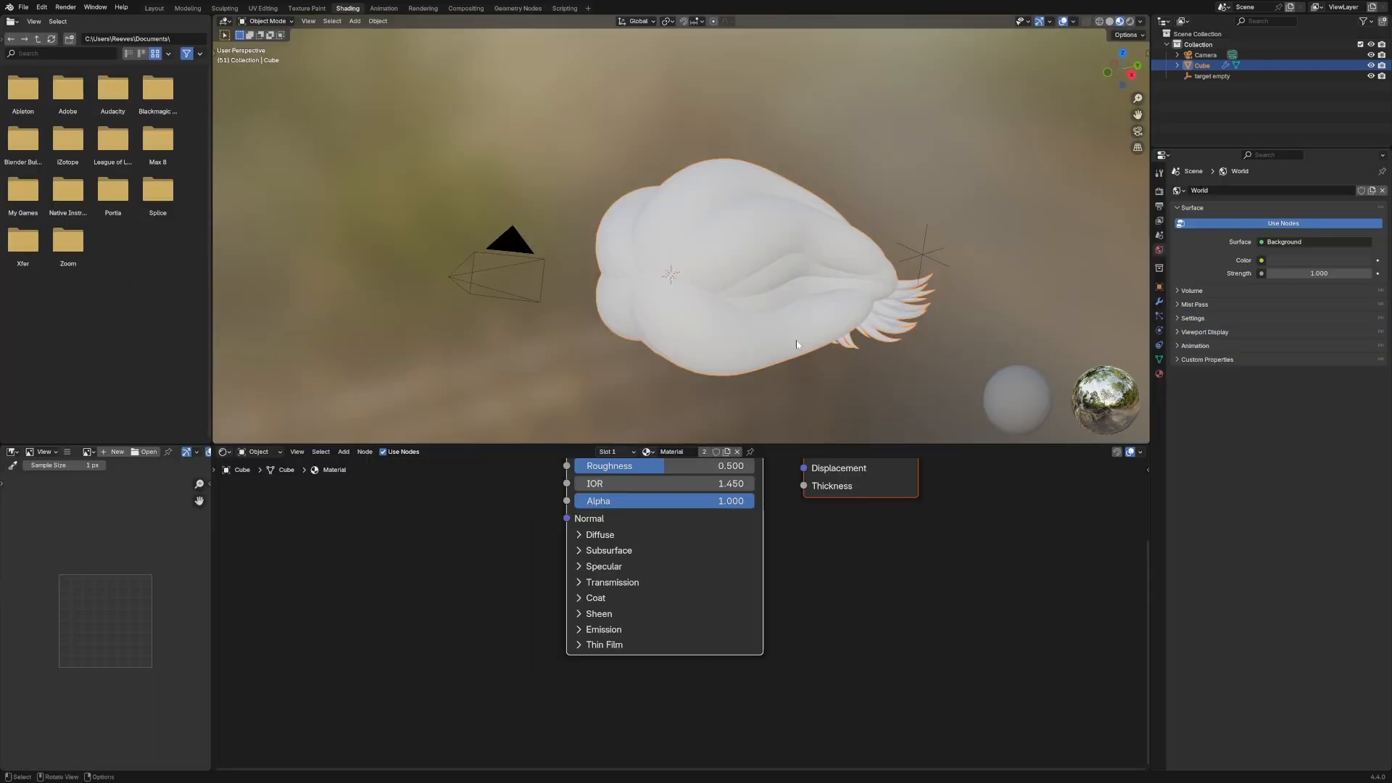
{"action": "left_click_drag", "start_coordinate": [686, 503], "coordinate": [579, 503]}
{"action": "key", "text": "shift+a"}
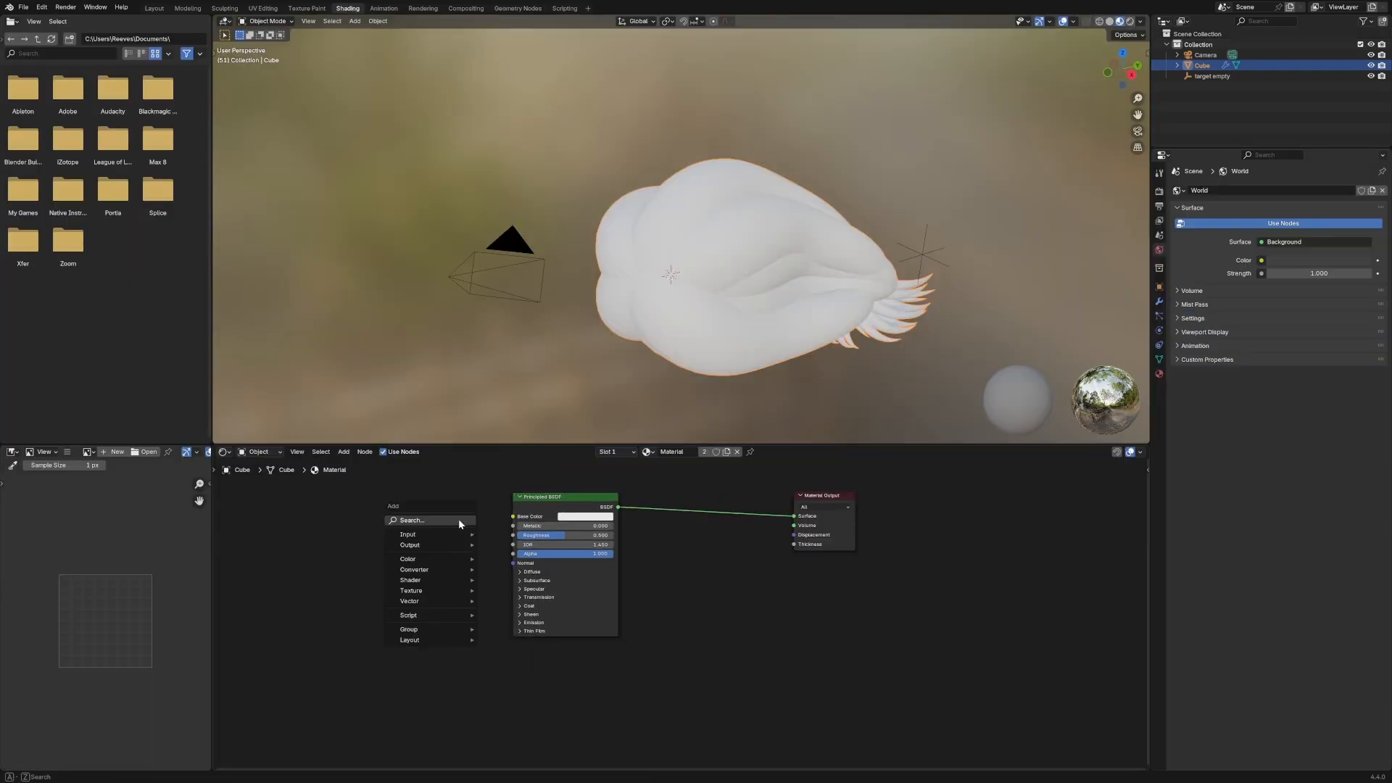
{"action": "type", "text": "glass"}
{"action": "key", "text": "Return"}
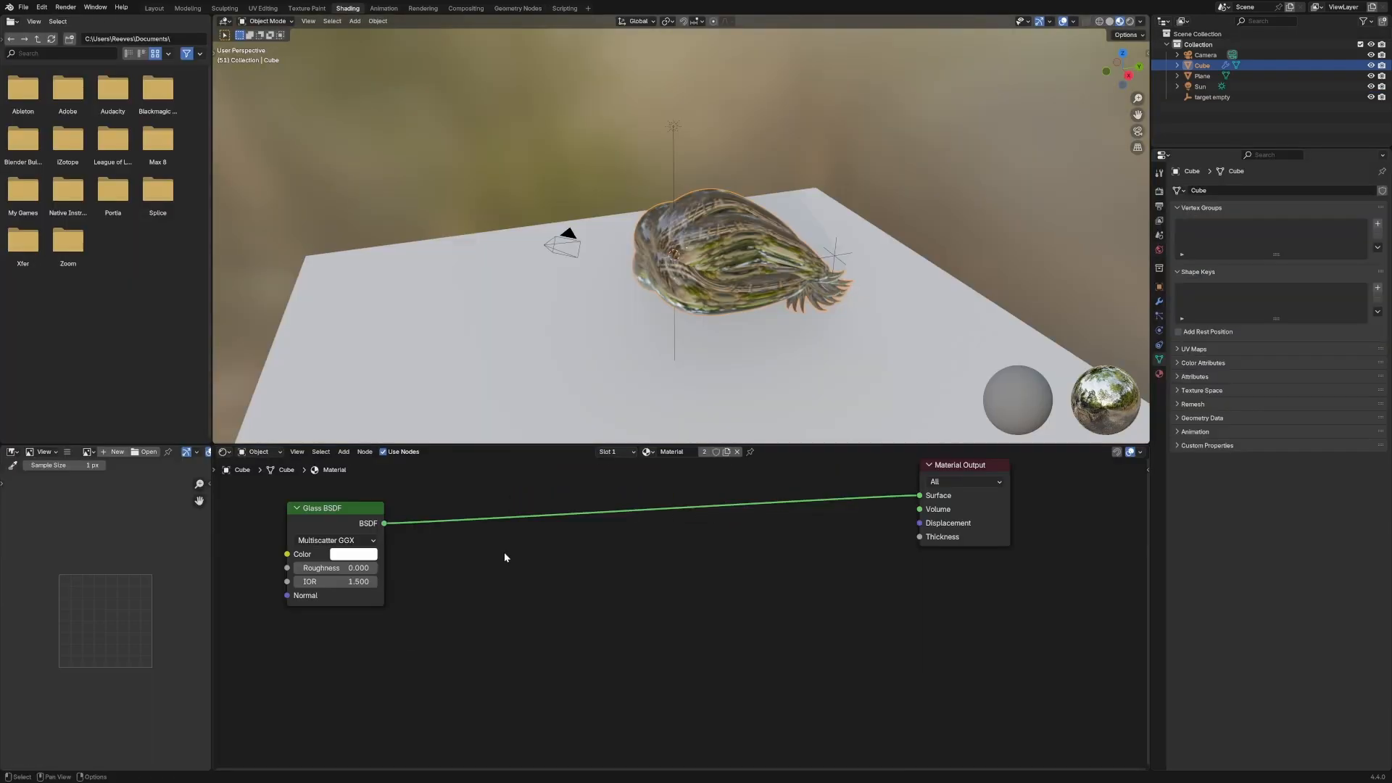
{"action": "key", "text": "g"}
{"action": "left_click", "coordinate": [616, 522]}
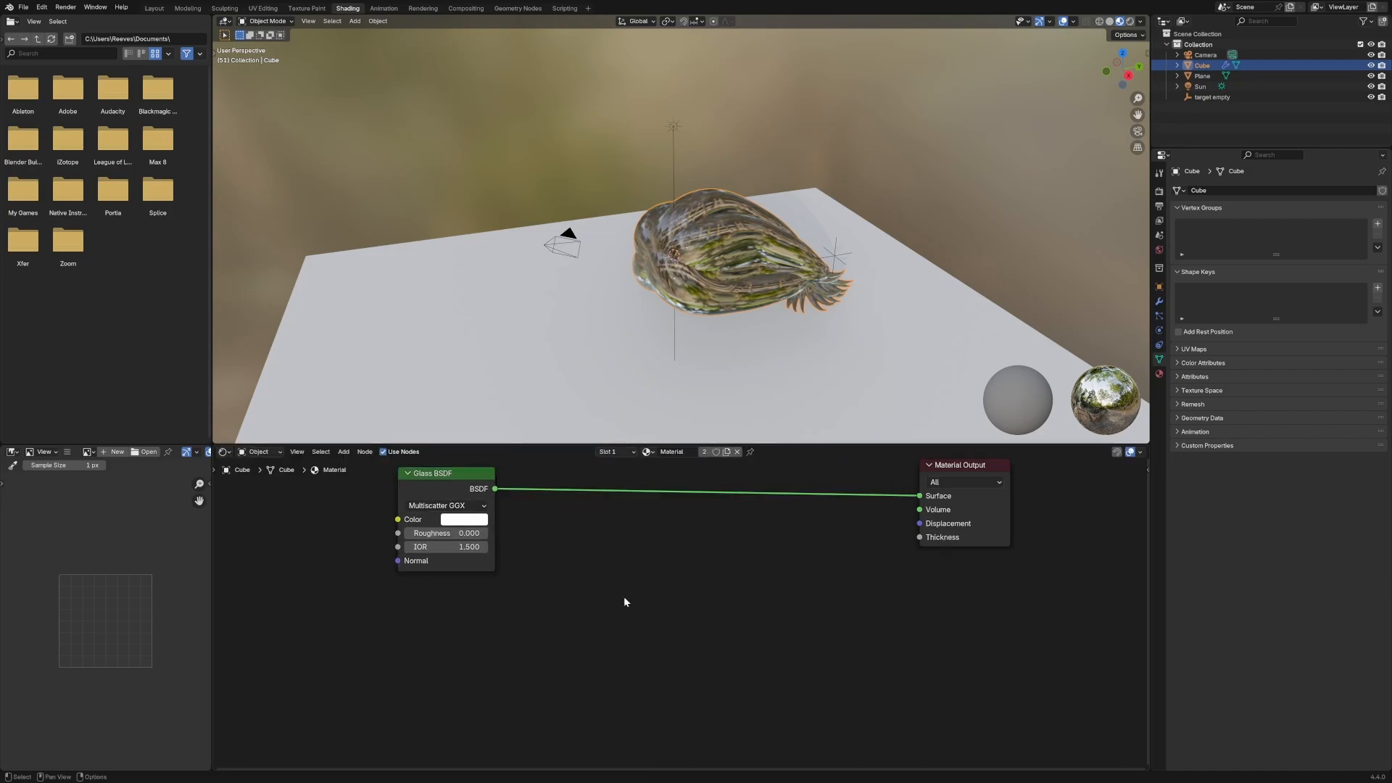
Add a Fresnel node below the Glass BSDF and preview its factor through the Material Output's Surface.
{"action": "key", "text": "shift+a"}
{"action": "type", "text": "fre"}
{"action": "key", "text": "Return"}
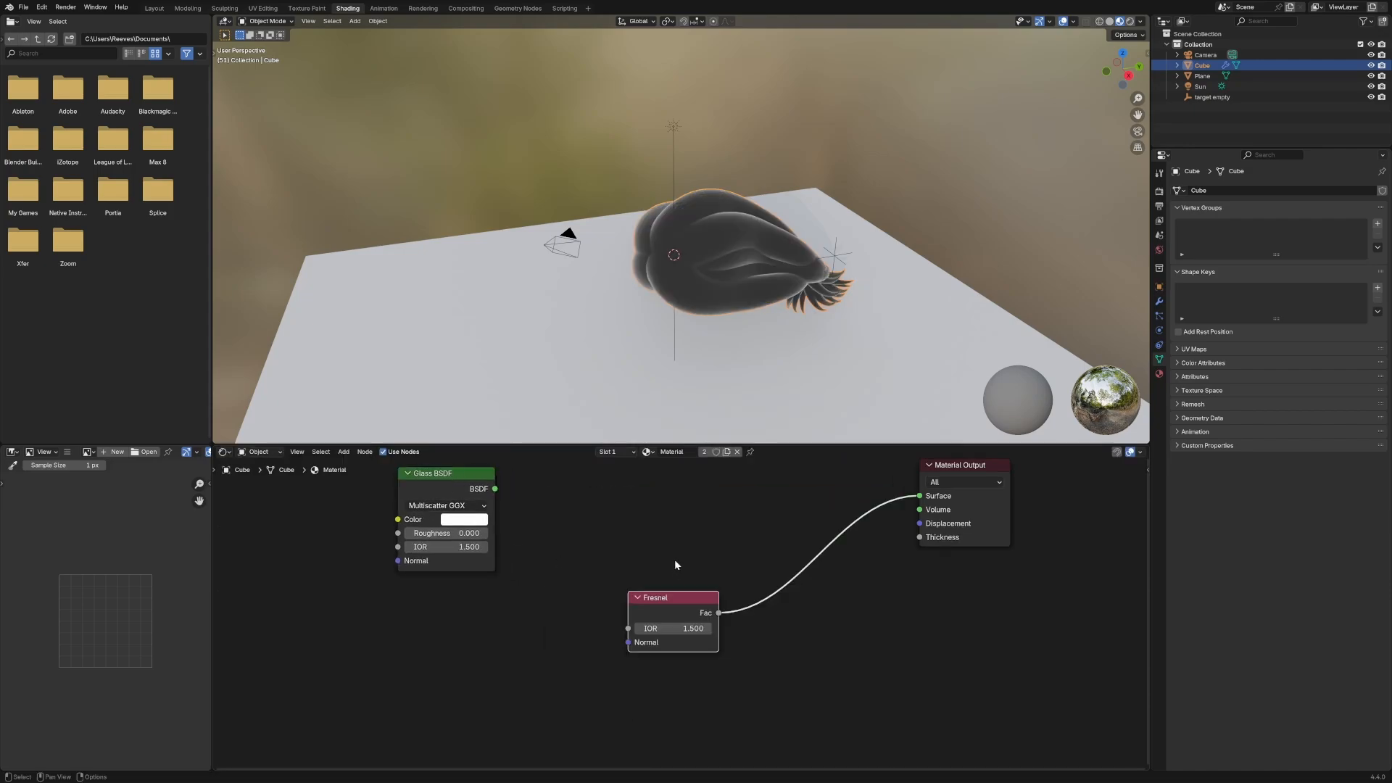
{"action": "left_click", "coordinate": [574, 567]}
Insert a Math node after Fresnel, set it to Power and give it an exponent of 0.700.
{"action": "key", "text": "shift+a"}
{"action": "type", "text": "add"}
{"action": "key", "text": "Return"}
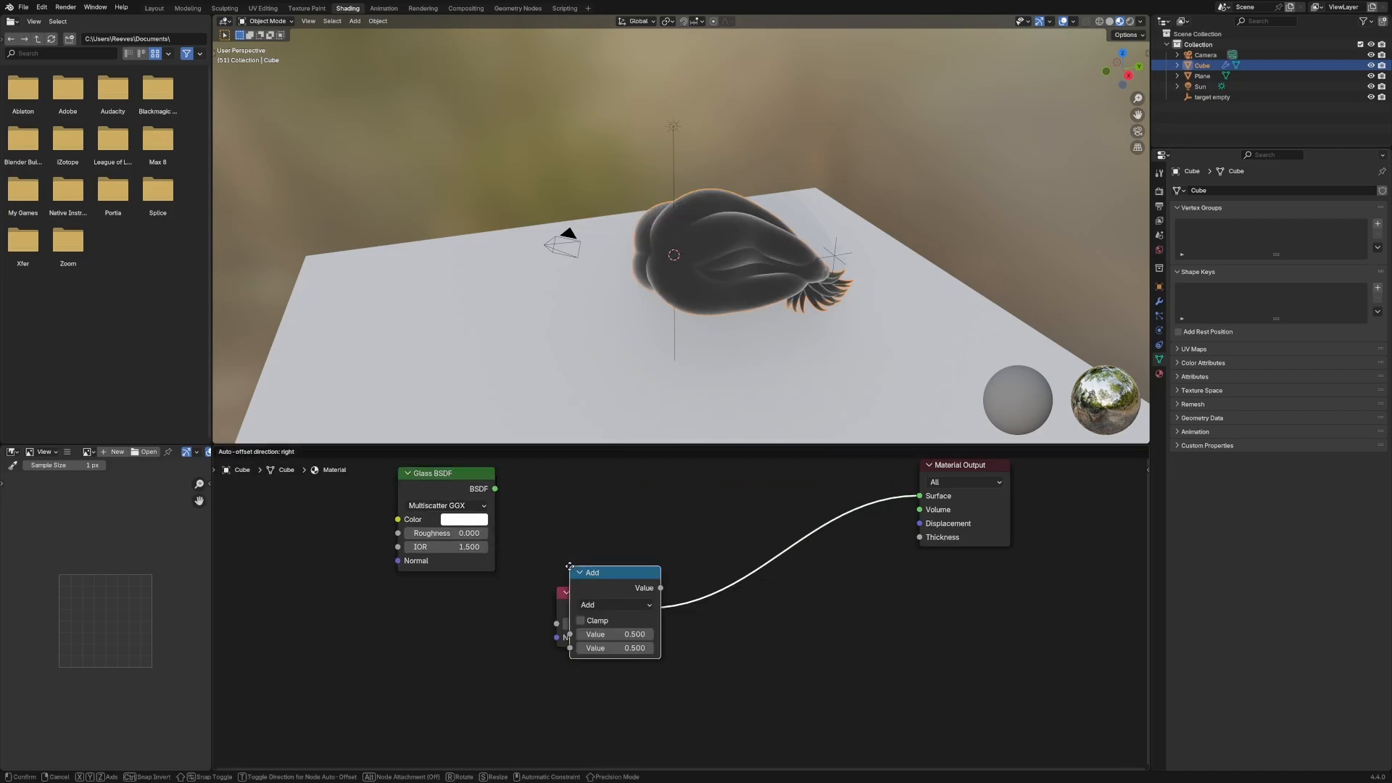
{"action": "left_click", "coordinate": [708, 585]}
{"action": "left_click", "coordinate": [710, 592]}
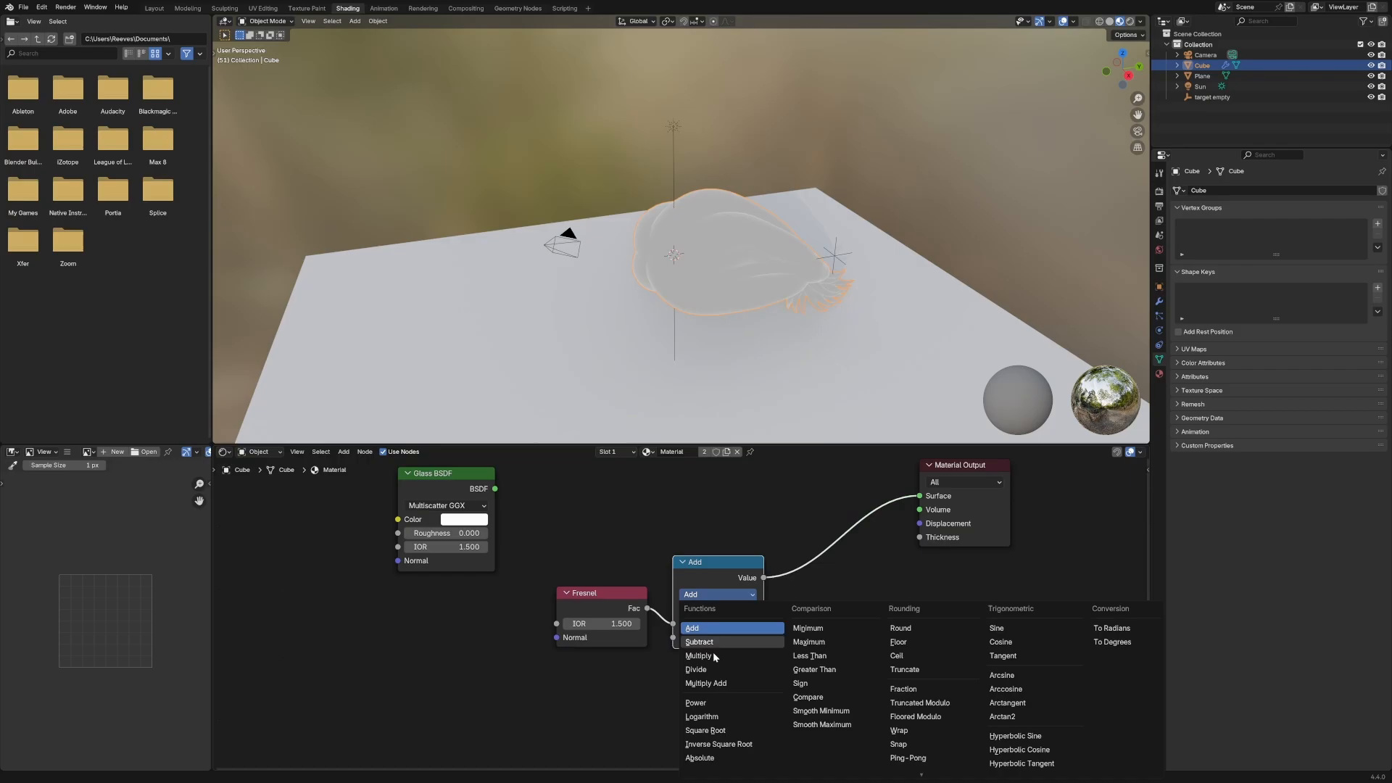
{"action": "left_click", "coordinate": [718, 708]}
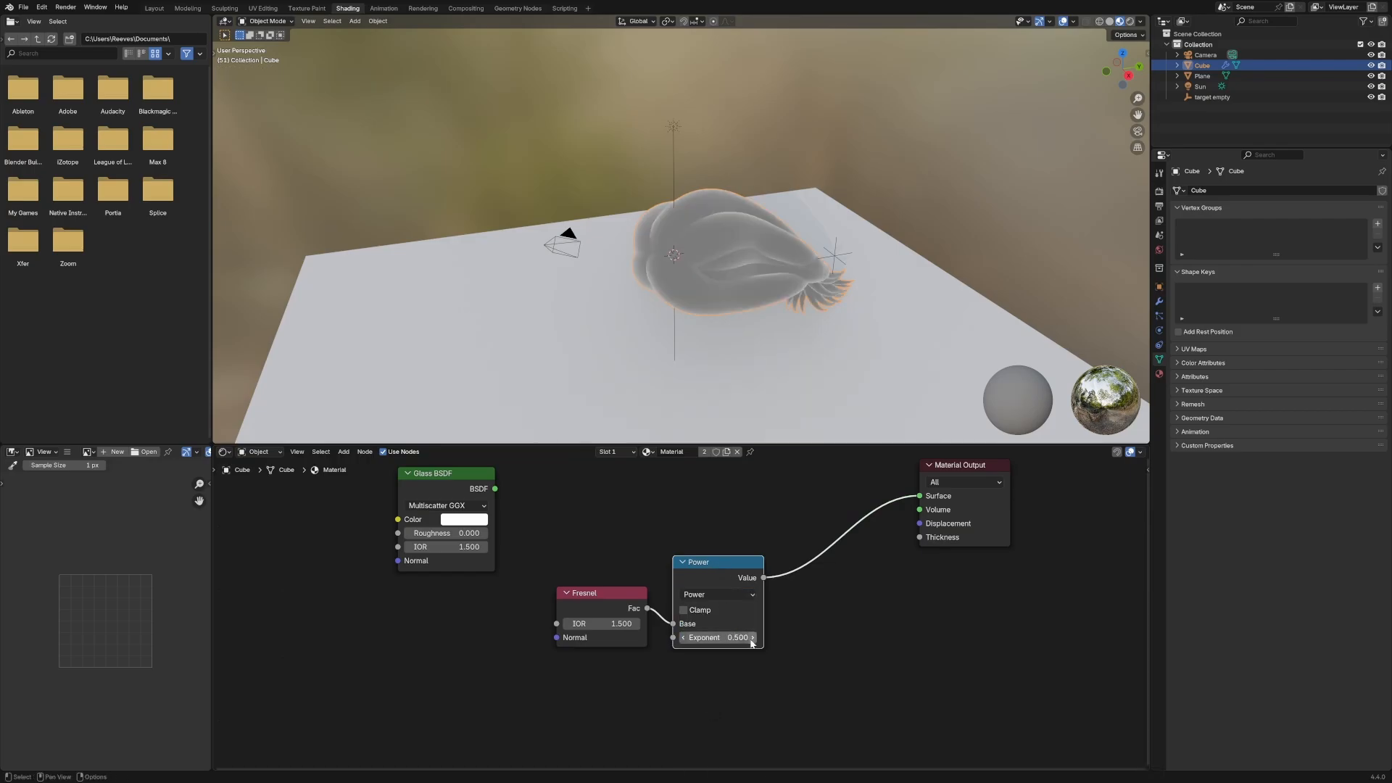
{"action": "left_click_drag", "start_coordinate": [752, 644], "coordinate": [752, 643]}
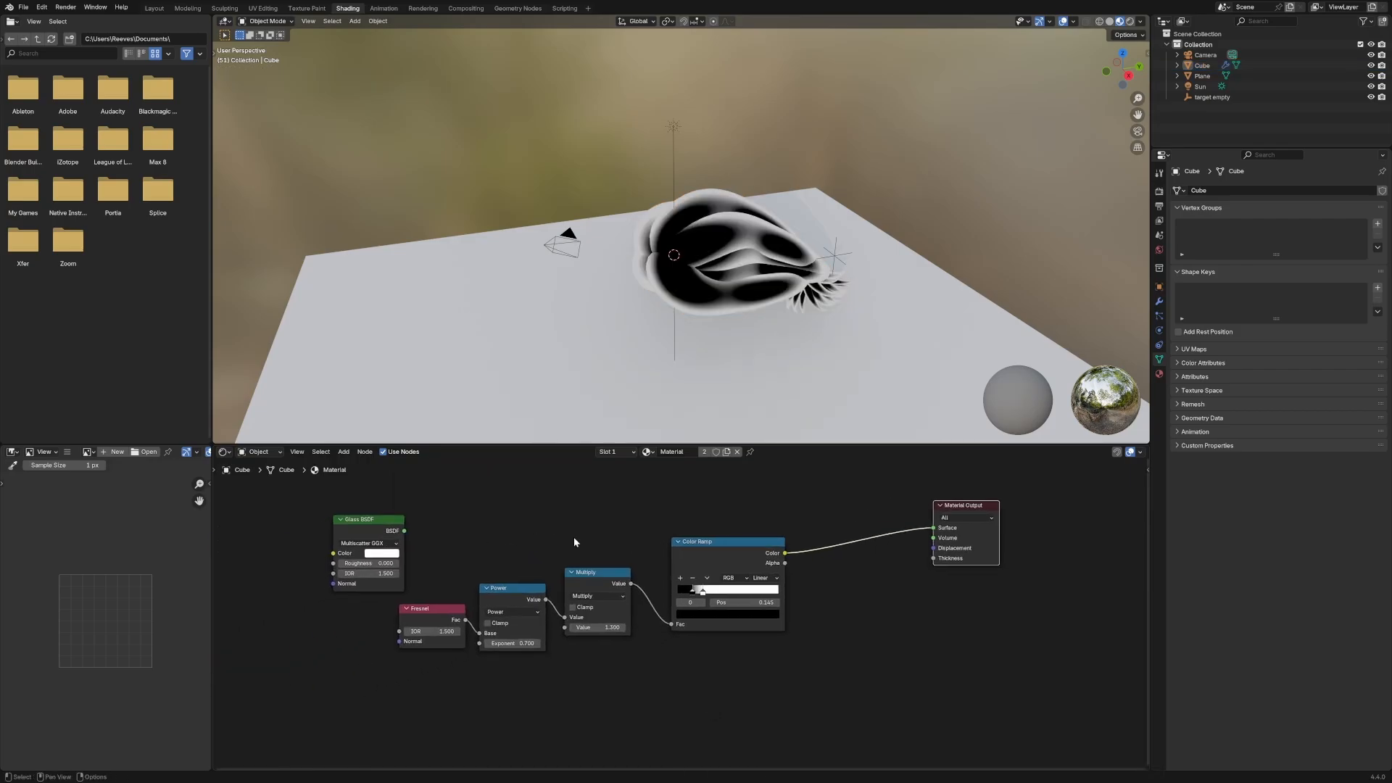
Rearrange the Glass BSDF, the Fresnel, Power and Multiply chain, and the Color Ramp to free space before Material Output.
{"action": "left_click_drag", "start_coordinate": [370, 521], "coordinate": [320, 504]}
{"action": "left_click_drag", "start_coordinate": [438, 553], "coordinate": [608, 660]}
{"action": "left_click_drag", "start_coordinate": [608, 573], "coordinate": [533, 610]}
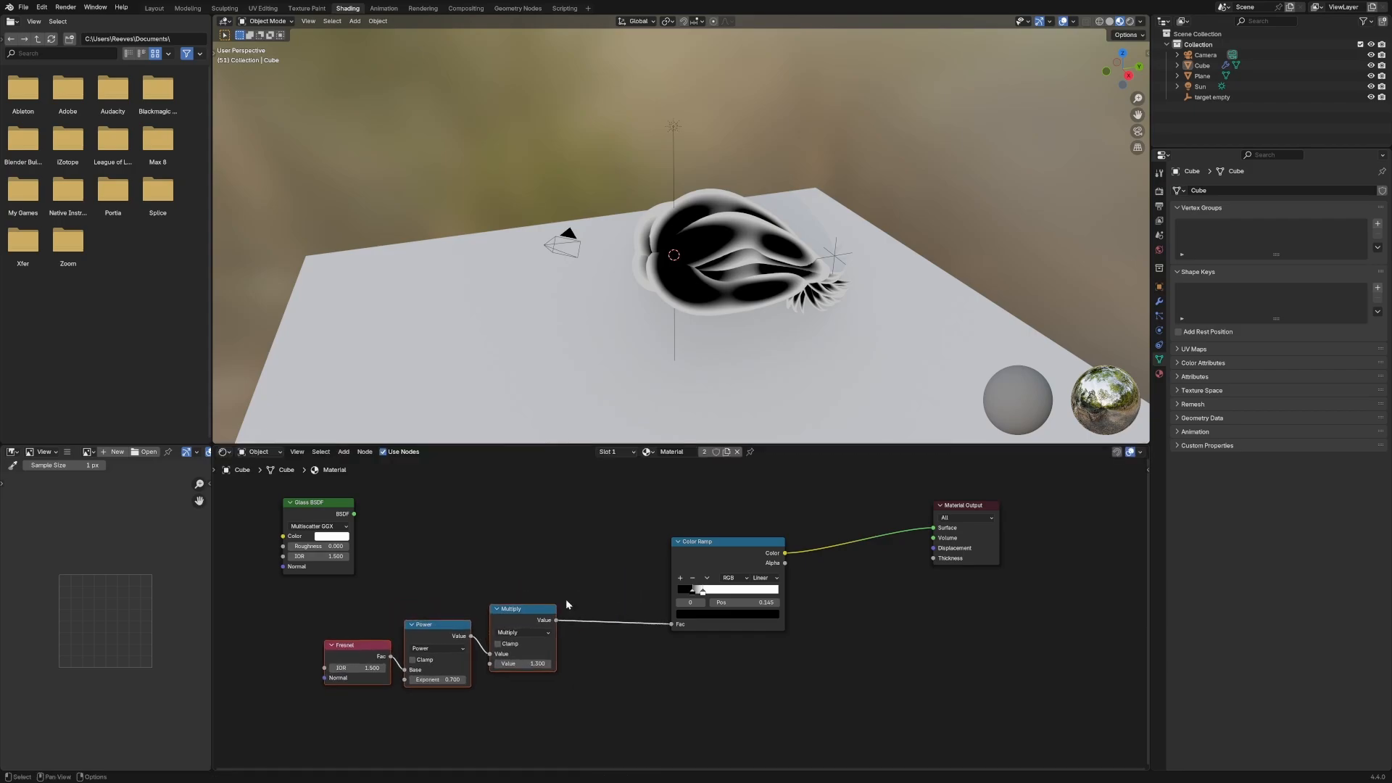
{"action": "left_click_drag", "start_coordinate": [698, 542], "coordinate": [623, 576]}
Add a Mix Shader before Material Output, using the Color Ramp as factor and the Glass BSDF as a shader input.
{"action": "key", "text": "shift+a"}
{"action": "type", "text": "mix"}
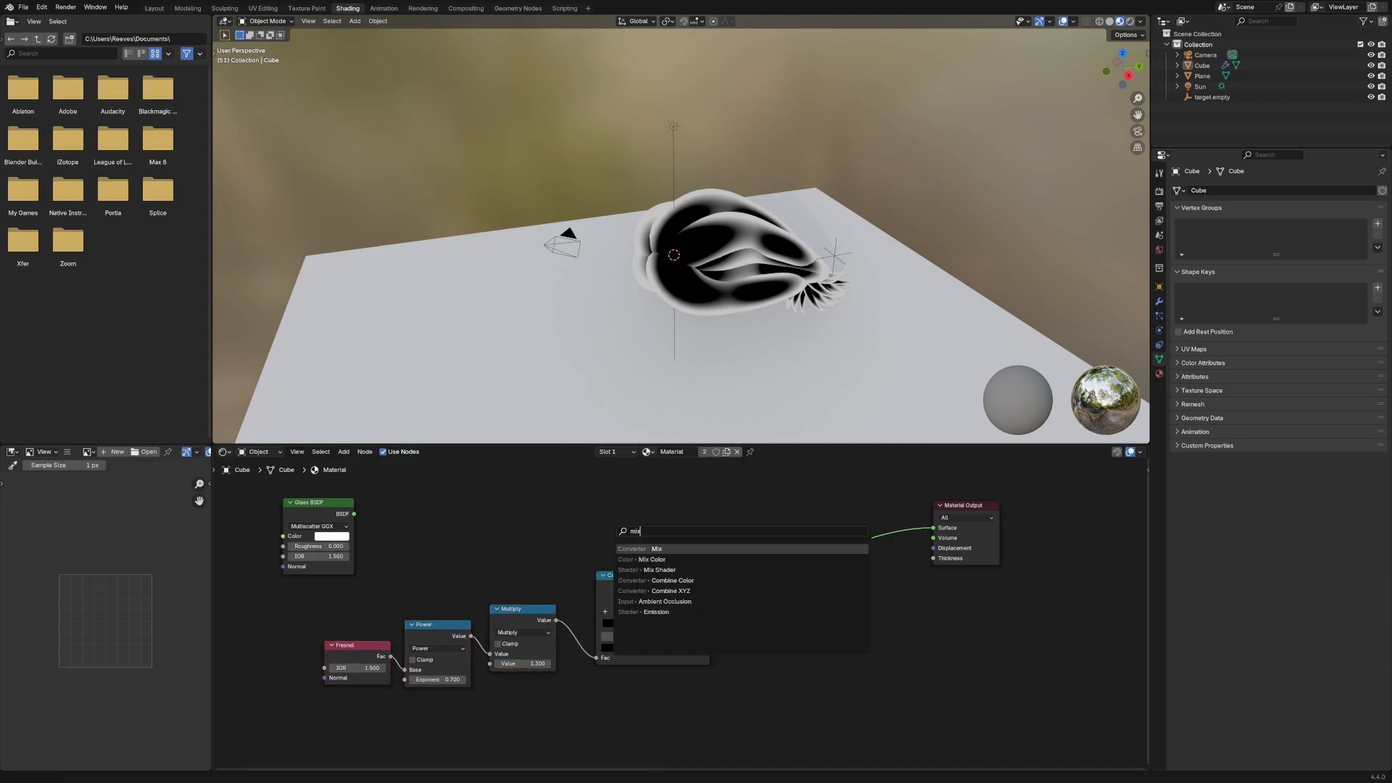
{"action": "key", "text": "Return"}
{"action": "left_click", "coordinate": [671, 487]}
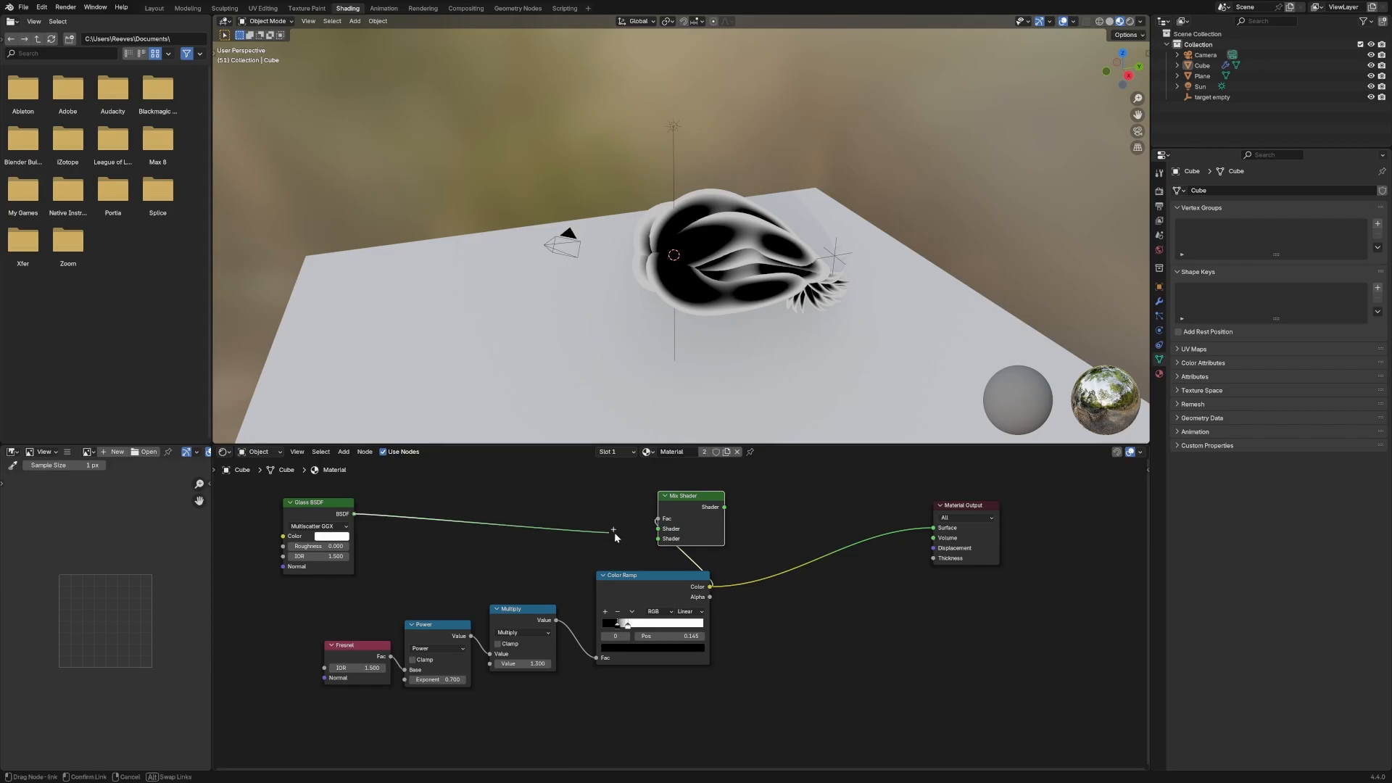
{"action": "left_click_drag", "start_coordinate": [929, 532], "coordinate": [930, 531]}
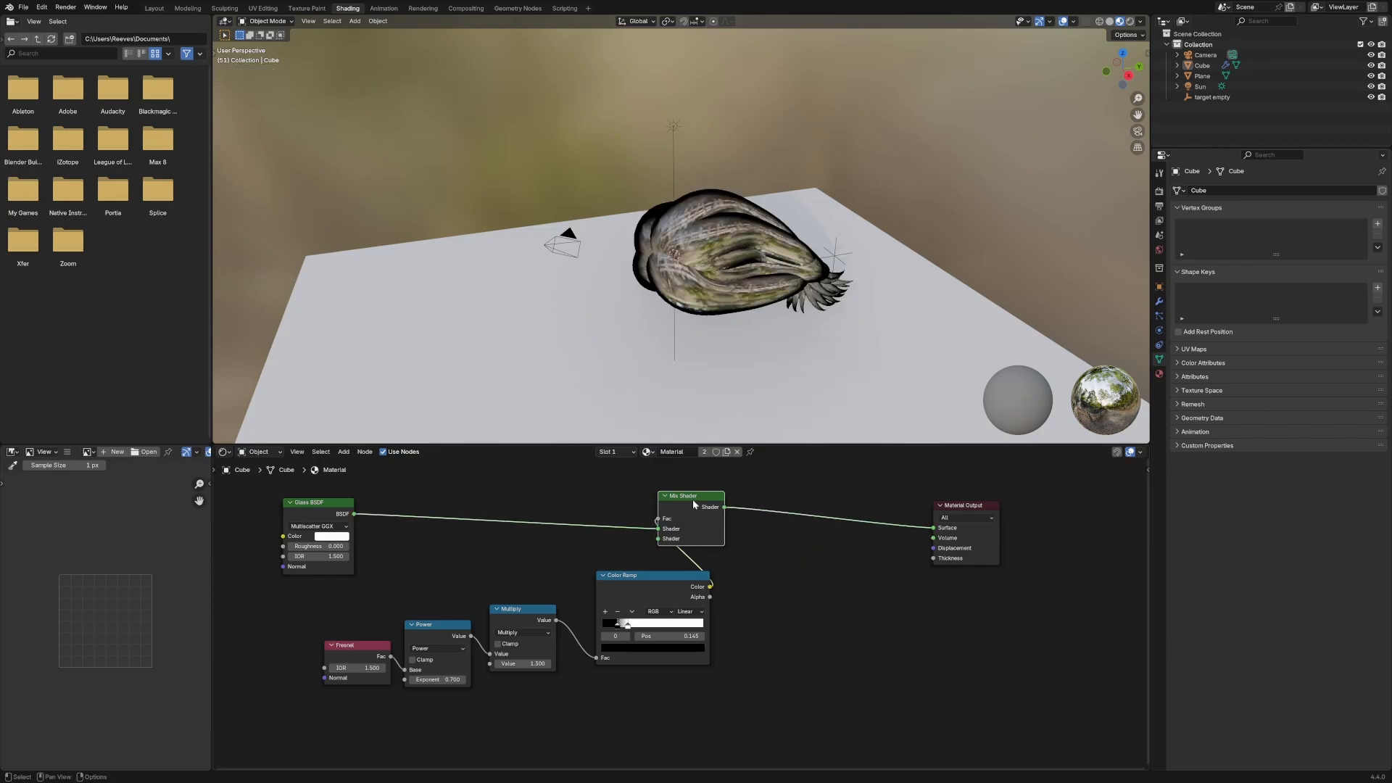
{"action": "left_click_drag", "start_coordinate": [694, 498], "coordinate": [789, 553]}
{"action": "left_click_drag", "start_coordinate": [690, 578], "coordinate": [685, 583]}
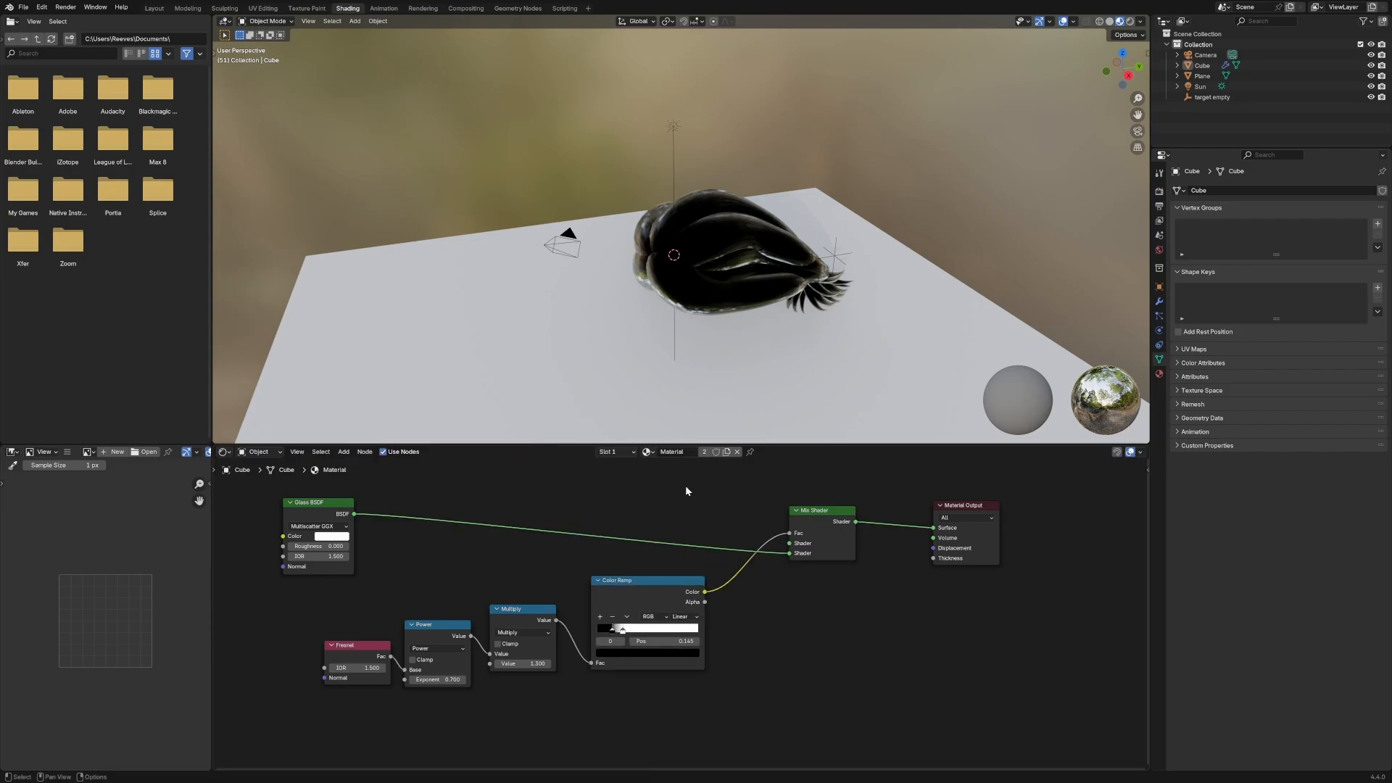
Add an Emission node, connect it to the Mix Shader's free shader input and pick a tinted emission colour.
{"action": "key", "text": "shift+a"}
{"action": "type", "text": "emi"}
{"action": "key", "text": "Return"}
{"action": "left_click", "coordinate": [674, 481]}
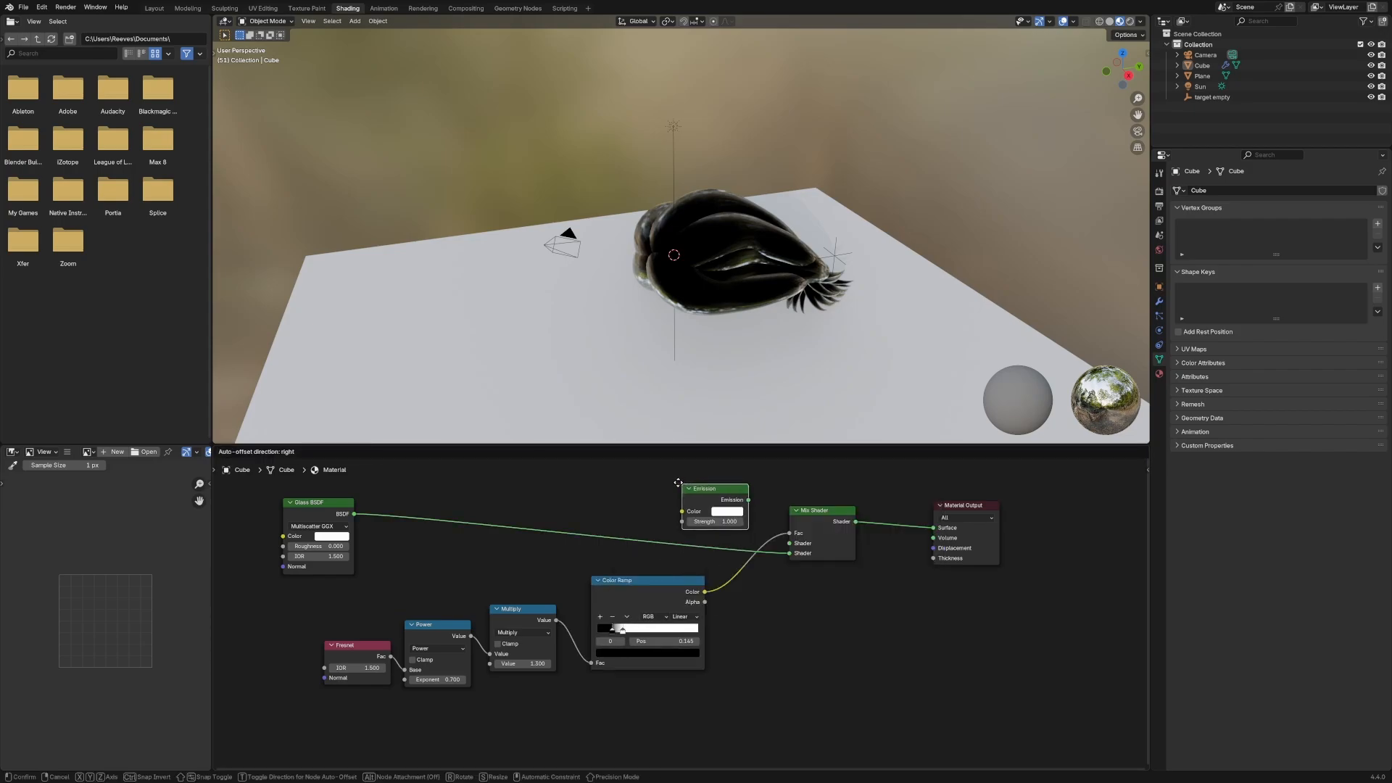
{"action": "left_click_drag", "start_coordinate": [790, 543], "coordinate": [738, 497]}
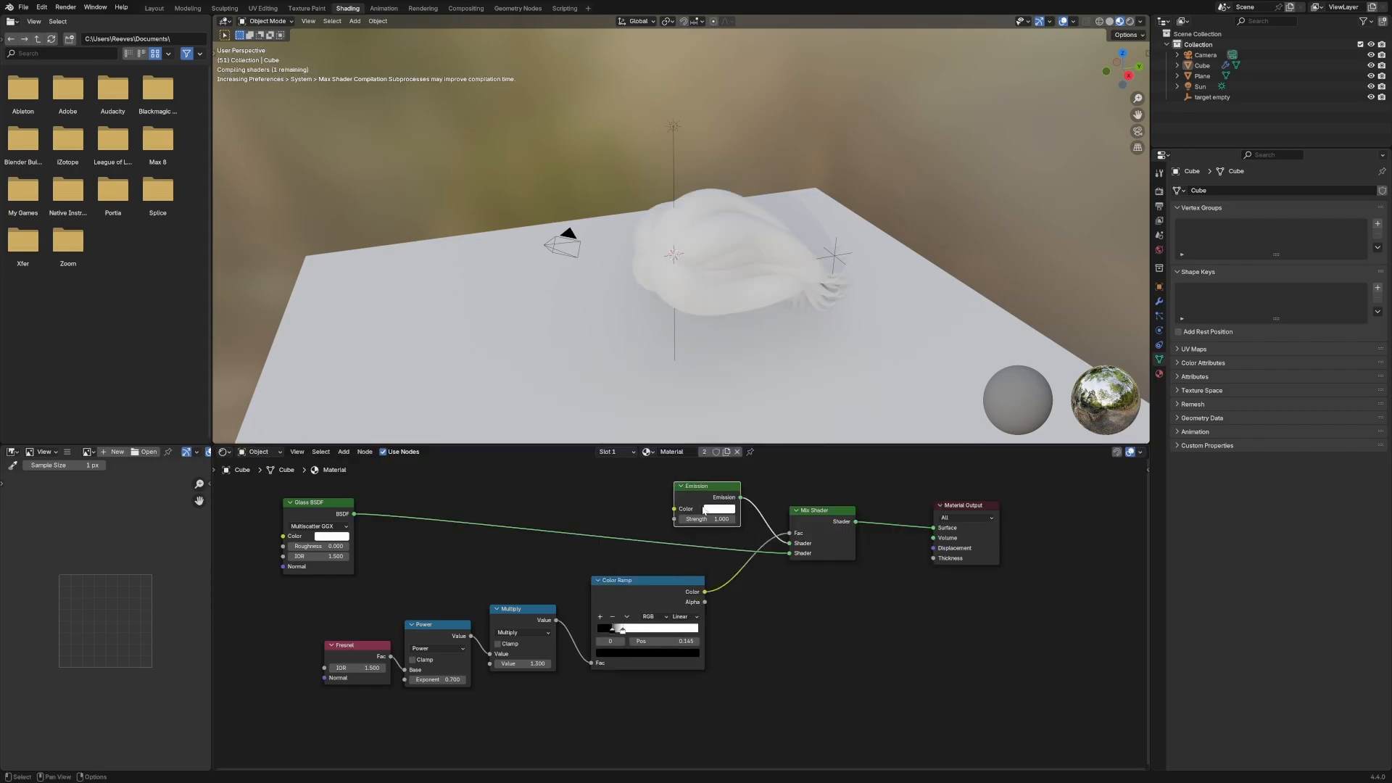
{"action": "left_click", "coordinate": [707, 510]}
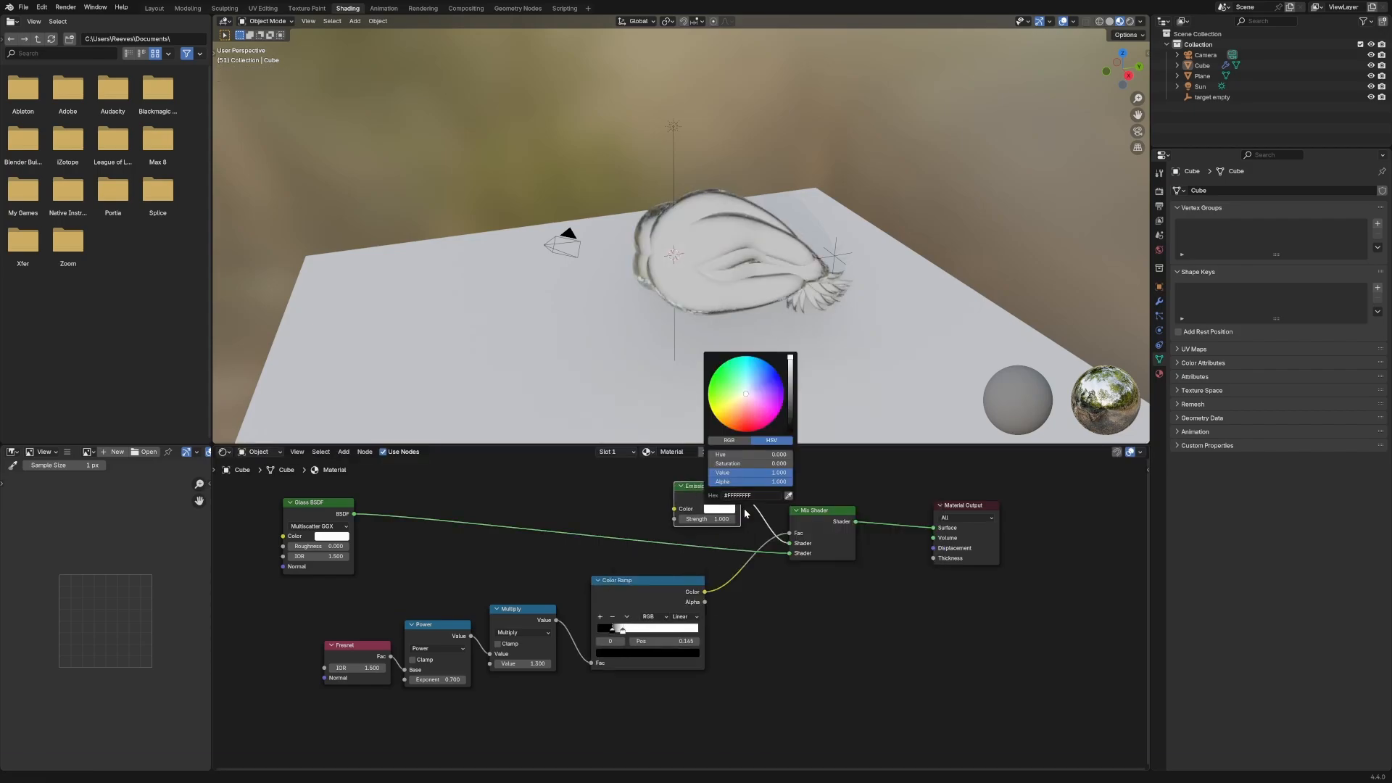
{"action": "left_click", "coordinate": [751, 409]}
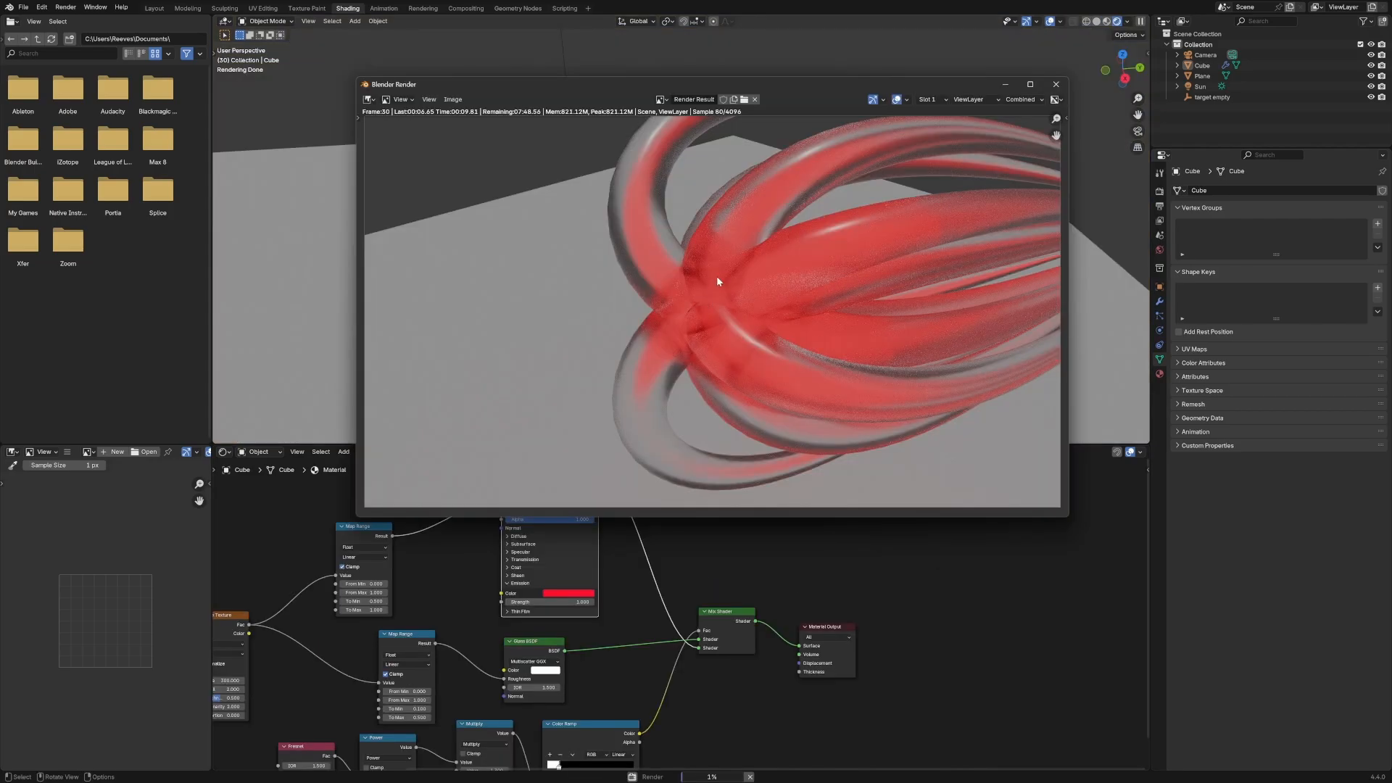
Close the render window and inspect the red tubes from a lower angle in Material Preview shading.
{"action": "left_click", "coordinate": [1056, 85]}
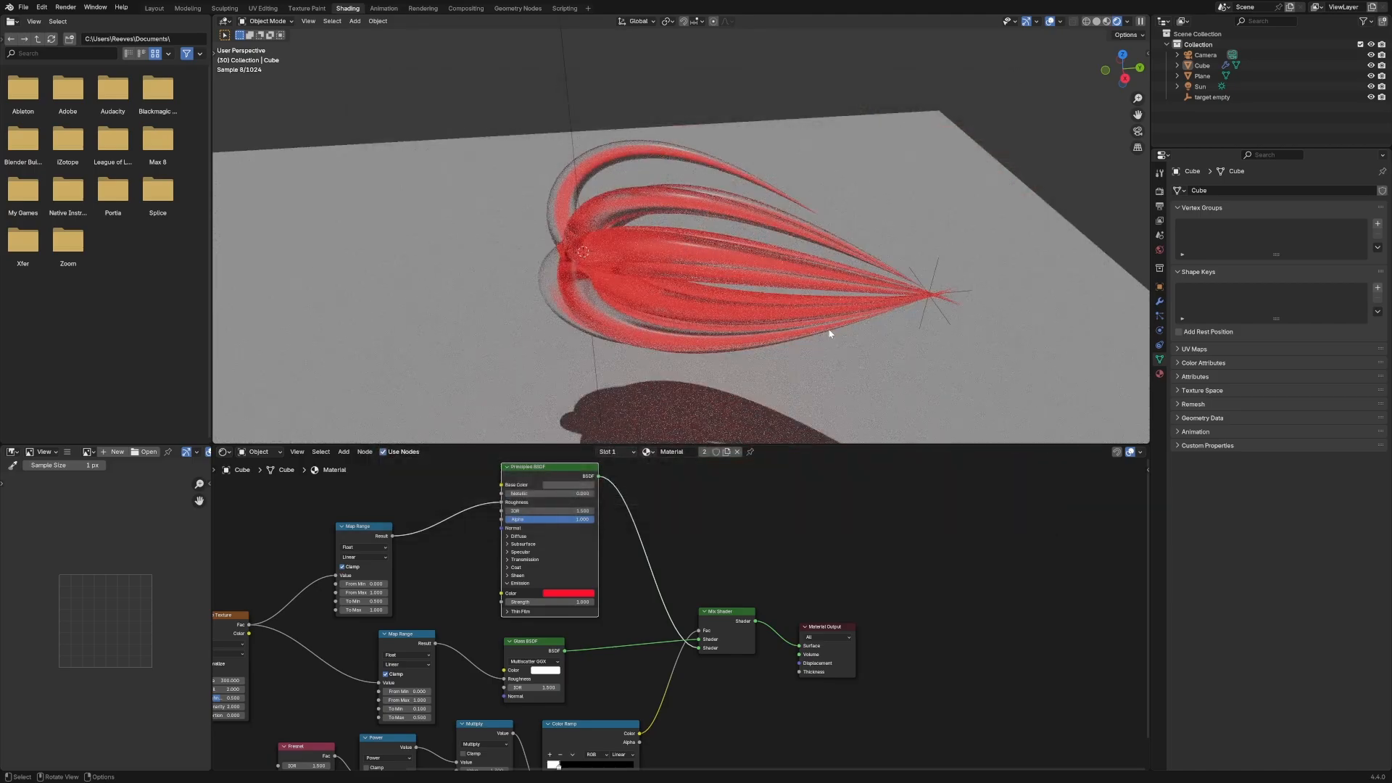
{"action": "middle_click_drag", "start_coordinate": [831, 333], "coordinate": [918, 348]}
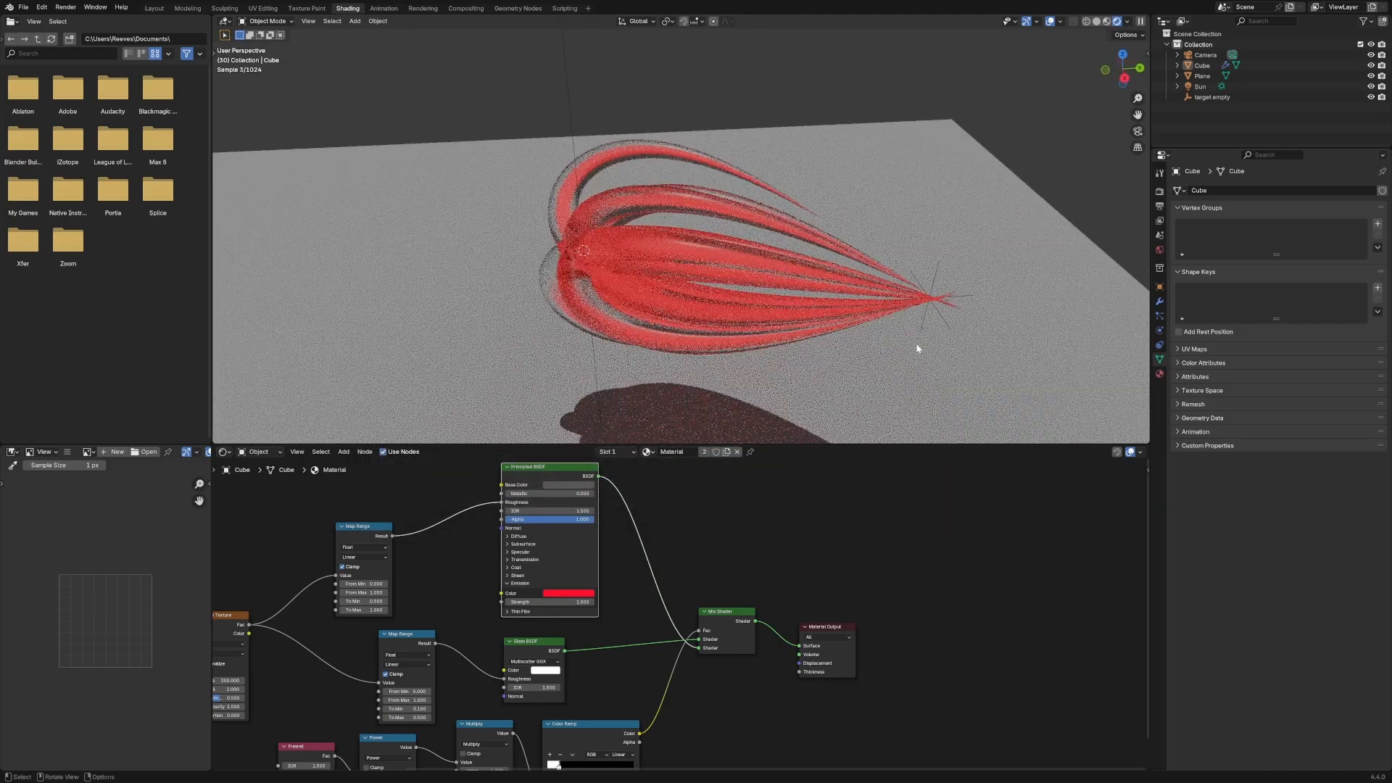
{"action": "left_click", "coordinate": [1108, 23]}
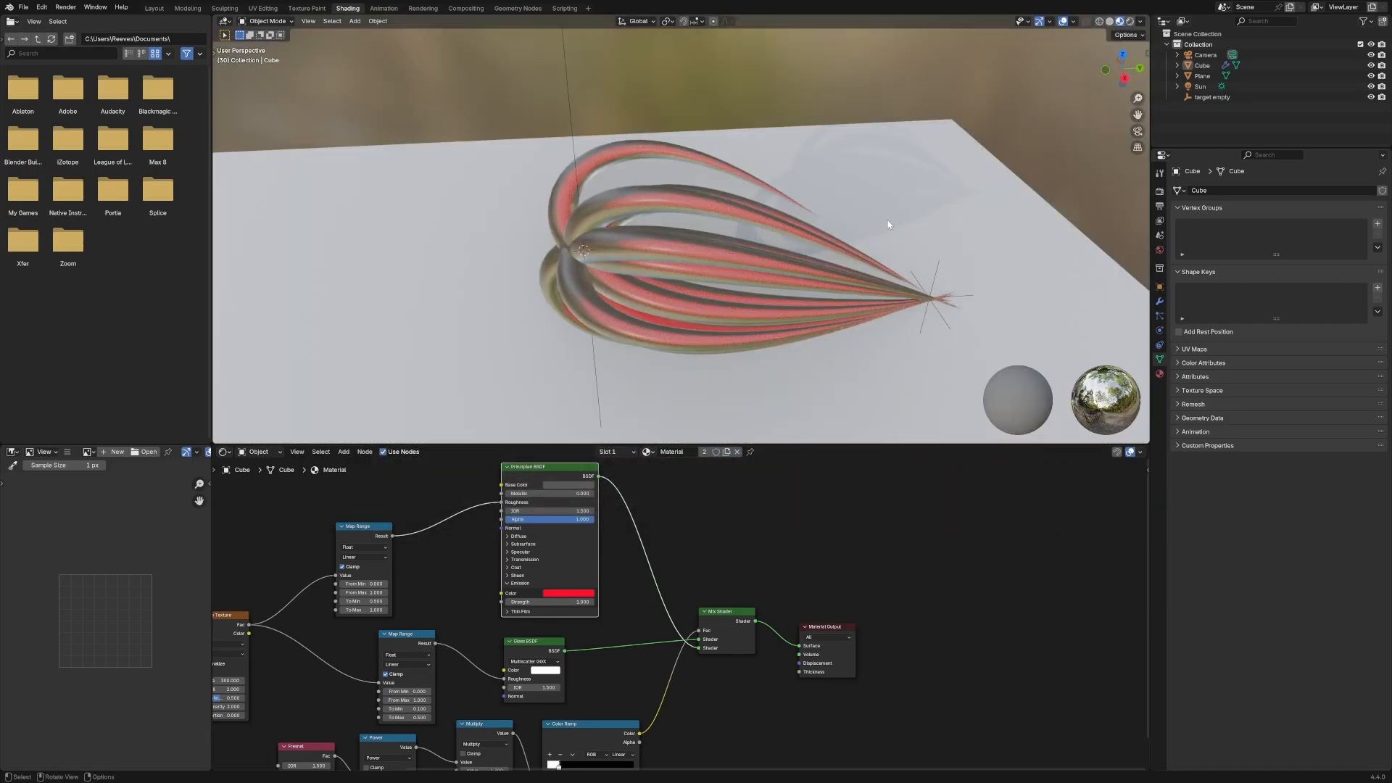
{"action": "middle_click_drag", "start_coordinate": [889, 225], "coordinate": [755, 367]}
Preview the Color Ramp's colour output on the tube mesh.
{"action": "scroll", "coordinate": [631, 612], "scroll_direction": "down", "scroll_amount": 5, "text": "ctrl"}
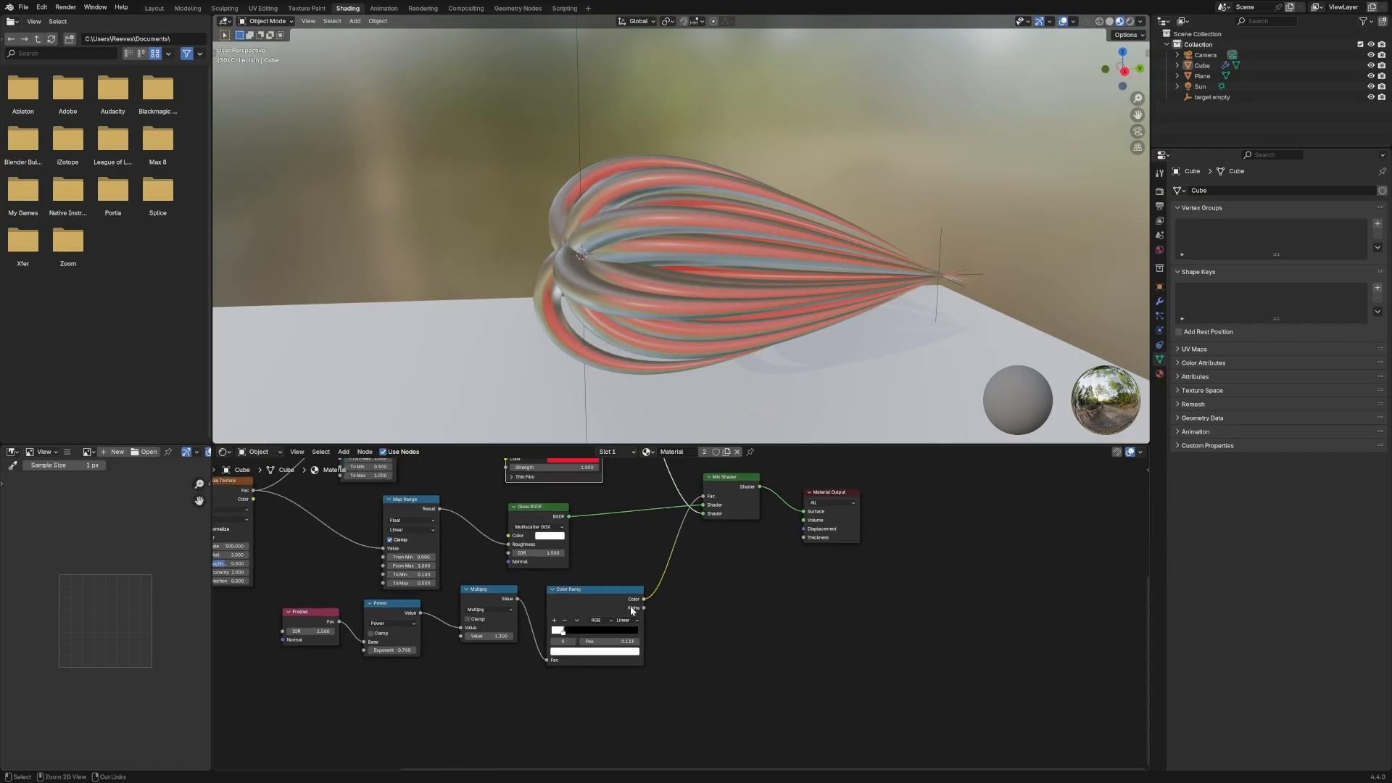
{"action": "left_click", "coordinate": [630, 599], "text": "ctrl+shift"}
{"action": "scroll", "coordinate": [630, 538], "scroll_direction": "down", "scroll_amount": 4, "text": "ctrl"}
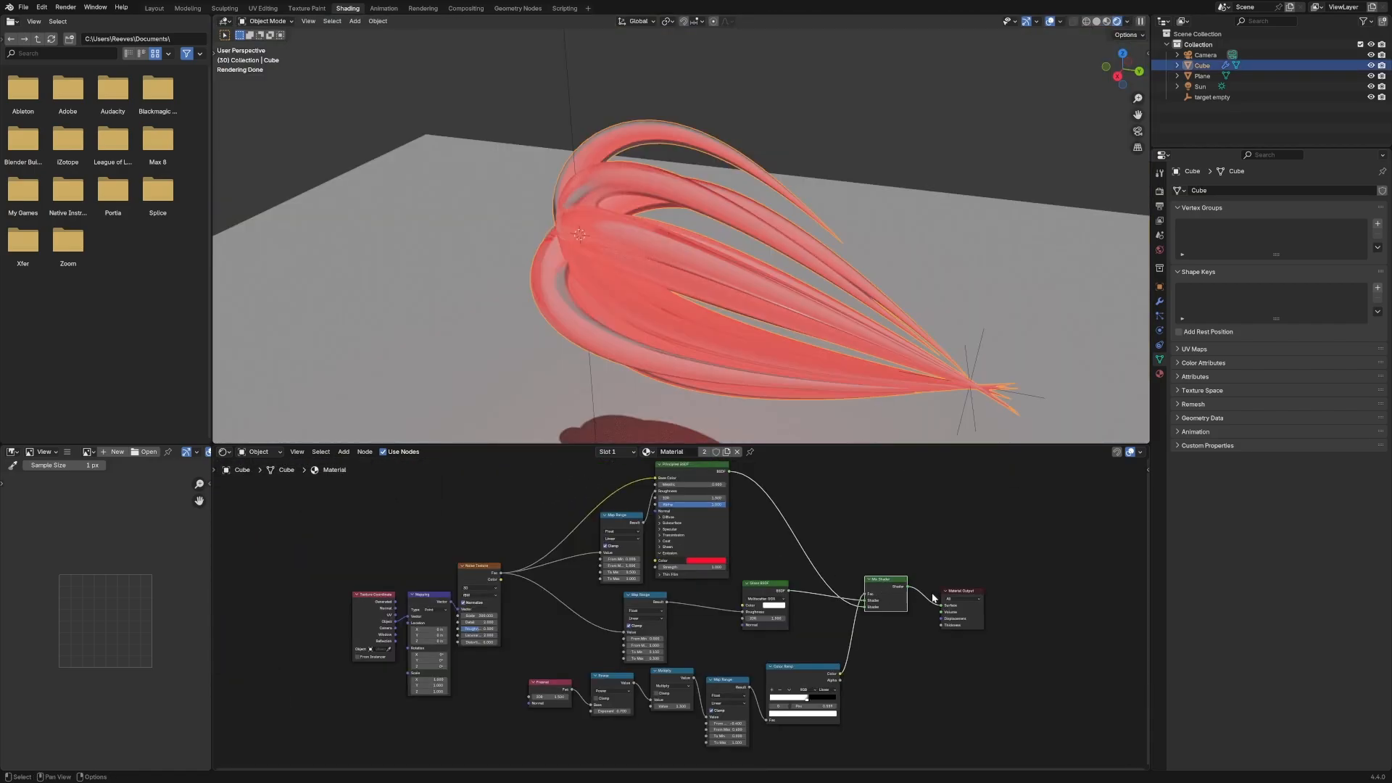
Add an Attribute node in the free space before the Texture Coordinate node.
{"action": "left_click", "coordinate": [953, 559]}
{"action": "middle_click_drag", "start_coordinate": [839, 566], "coordinate": [971, 578]}
{"action": "left_click", "coordinate": [540, 532]}
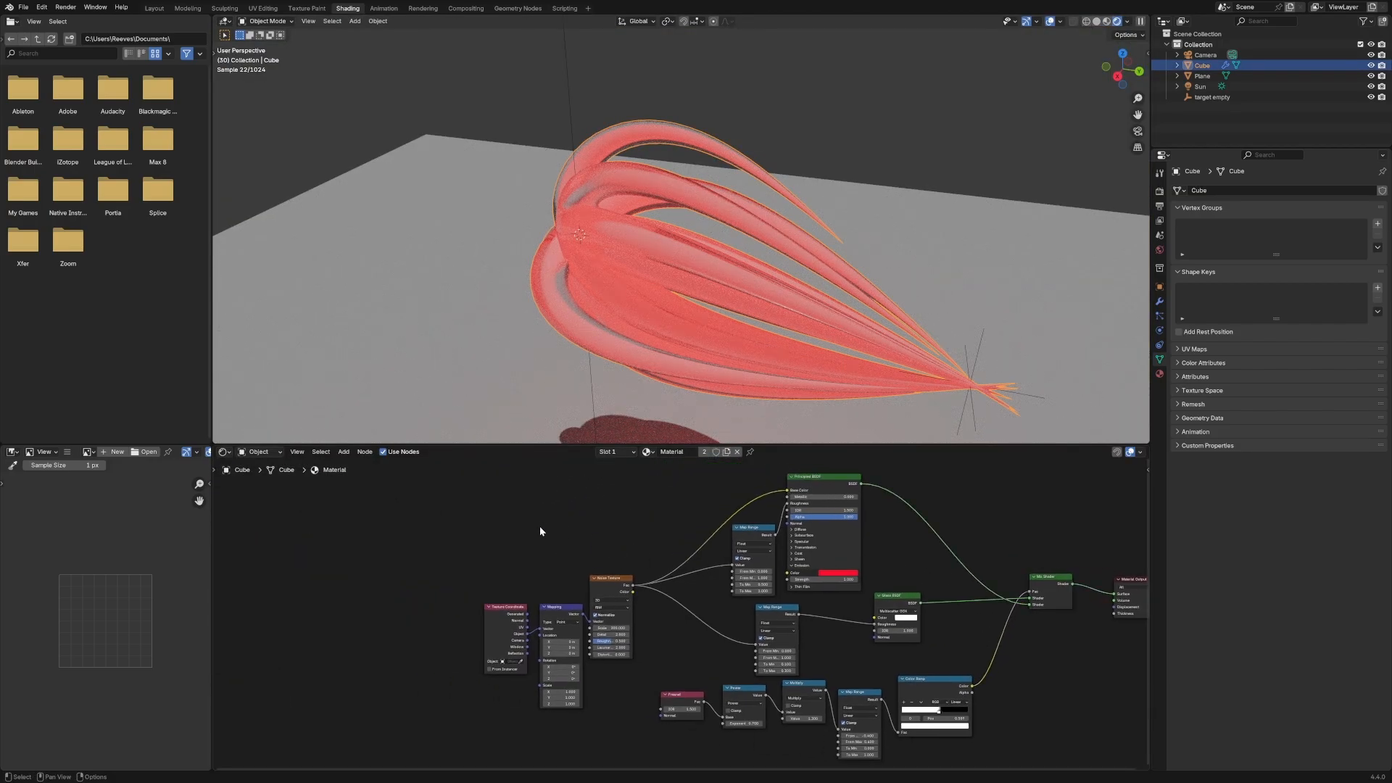
{"action": "key", "text": "shift+a"}
{"action": "key", "text": "shift+a"}
{"action": "type", "text": "at"}
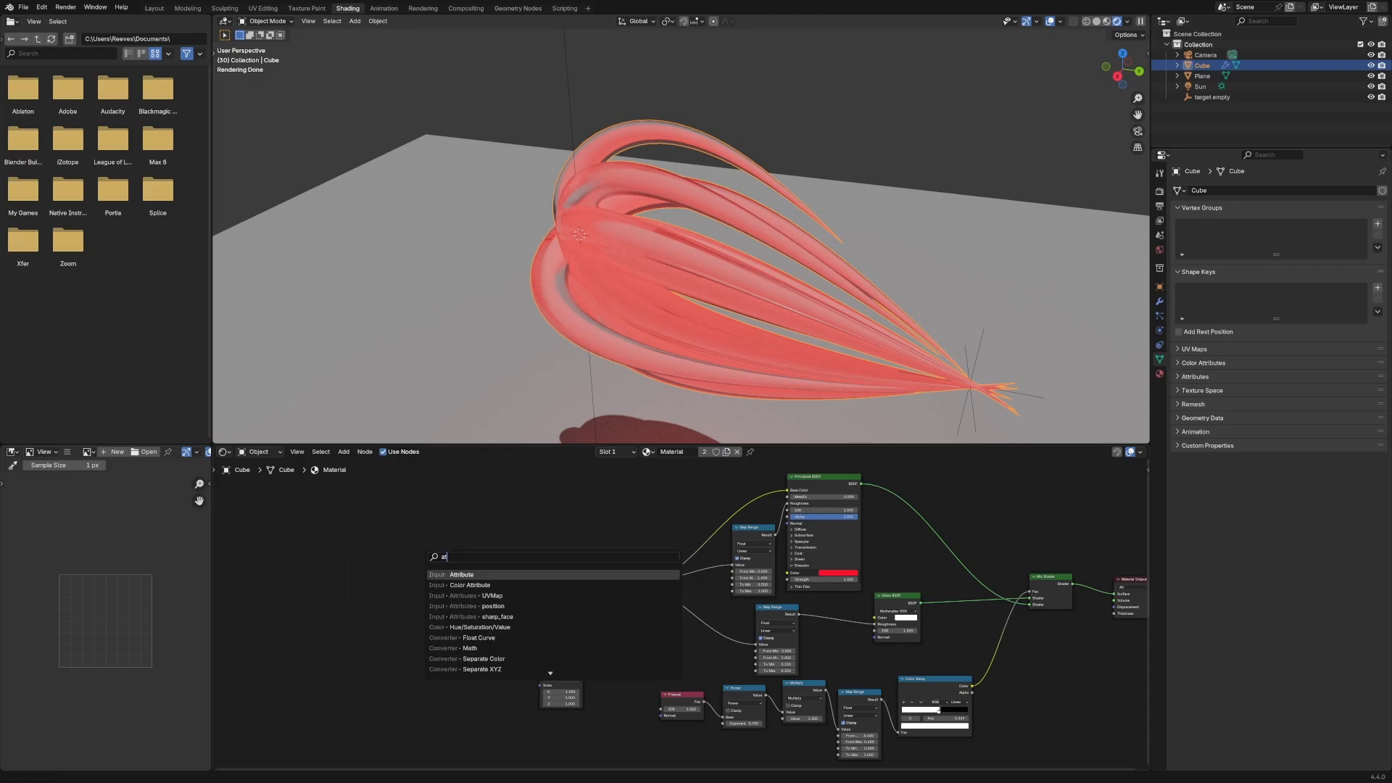
{"action": "key", "text": "Return"}
{"action": "left_click", "coordinate": [432, 562]}
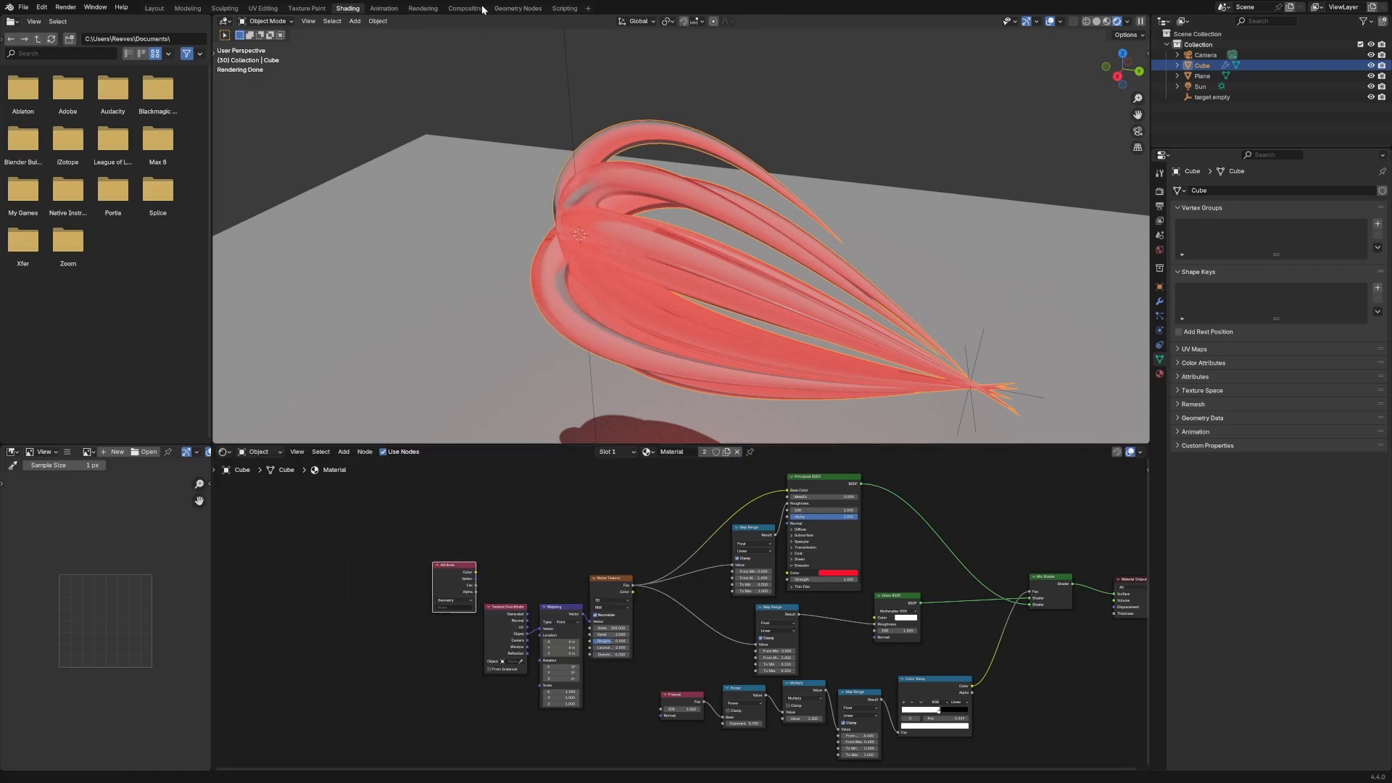
Look up the stored attribute's name in the geometry node setup and enter curveID as the Attribute node's name.
{"action": "left_click", "coordinate": [517, 8]}
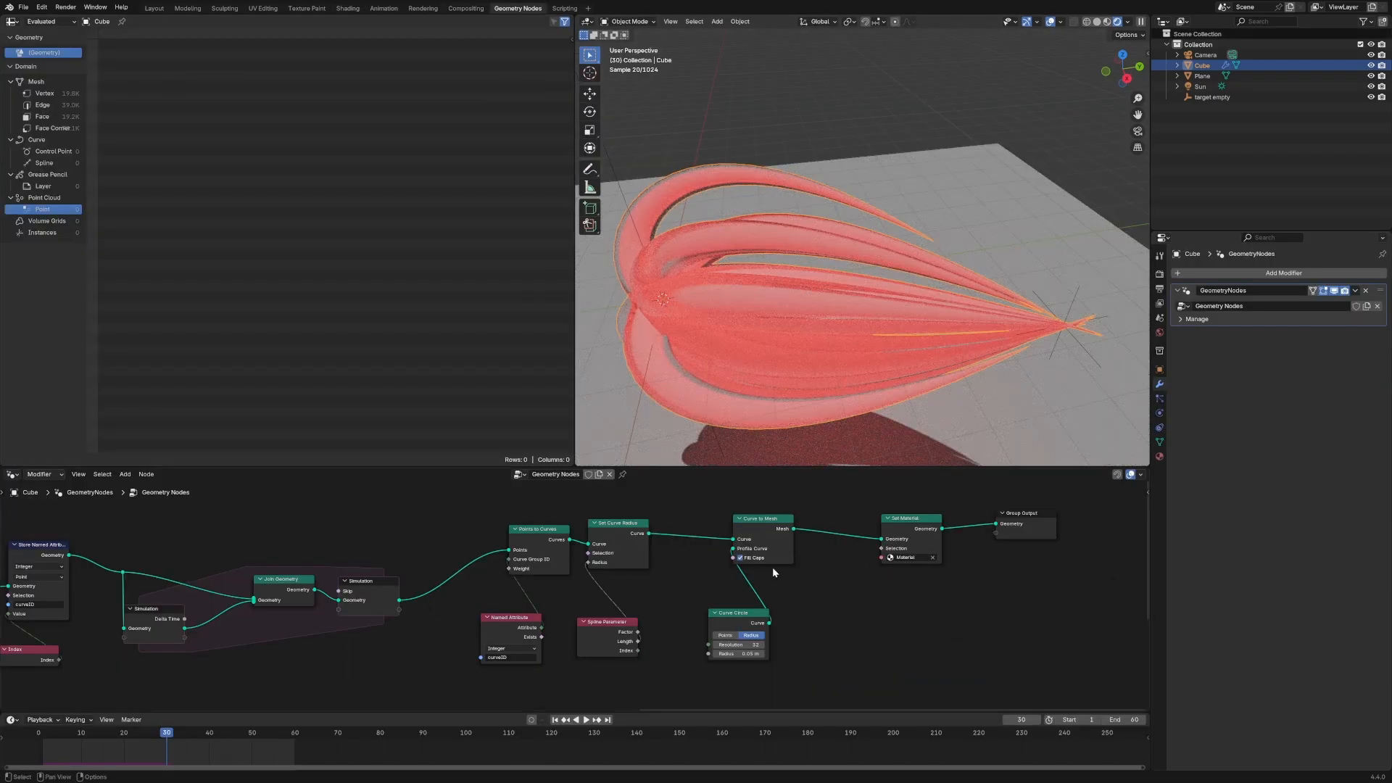
{"action": "middle_click_drag", "start_coordinate": [466, 615], "coordinate": [523, 595]}
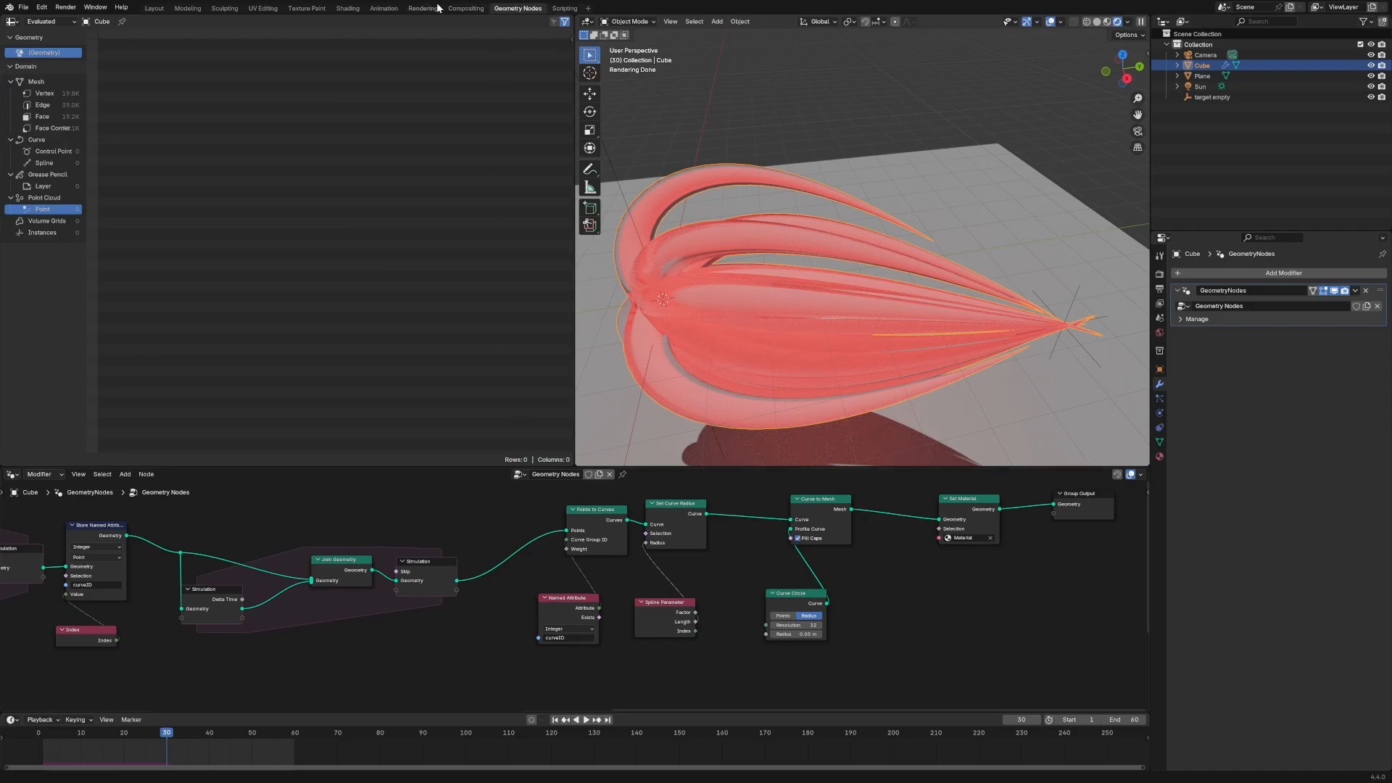
{"action": "left_click", "coordinate": [348, 8]}
{"action": "left_click", "coordinate": [446, 613], "text": "ctrl+shift"}
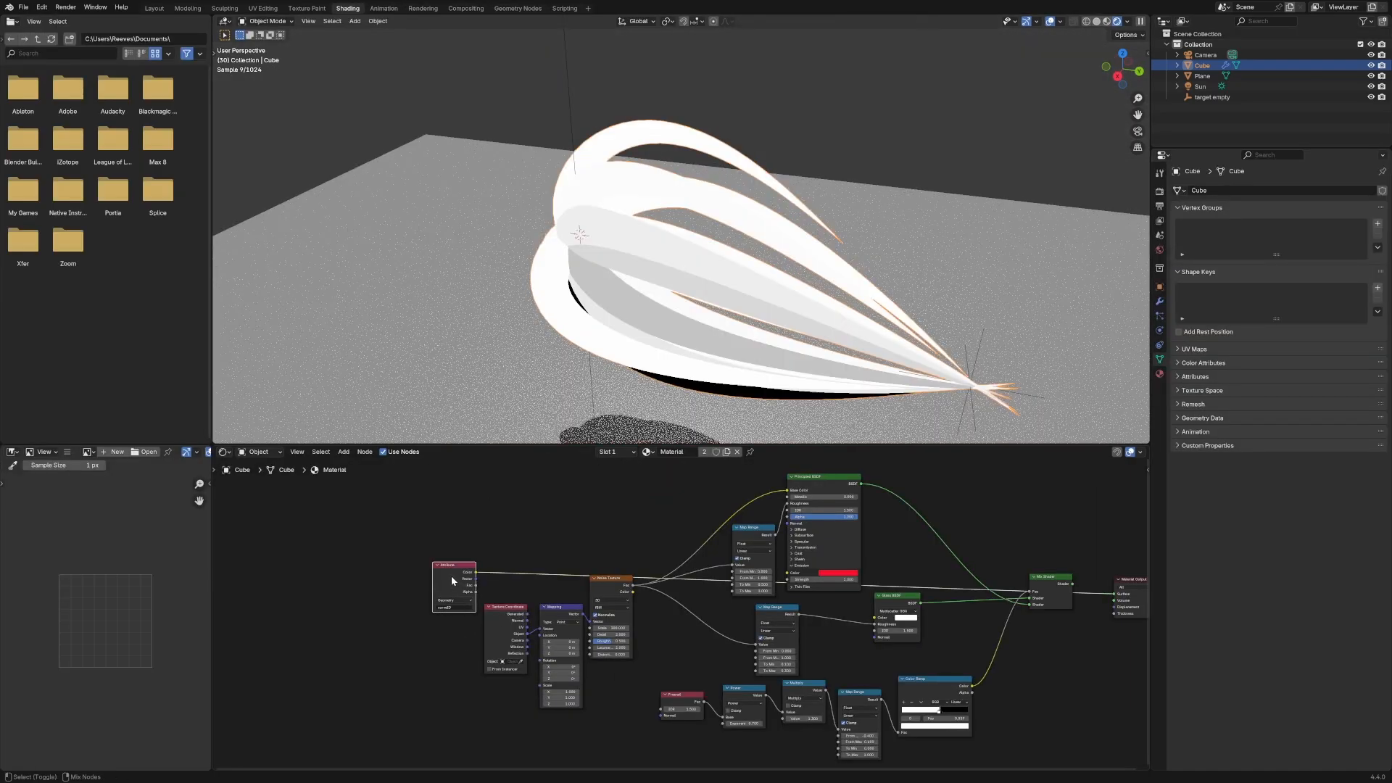
Cycle the surface preview through the Attribute node's outputs to compare them on the tubes.
{"action": "left_click", "coordinate": [457, 573], "text": "ctrl+shift"}
{"action": "left_click", "coordinate": [456, 574], "text": "ctrl+shift"}
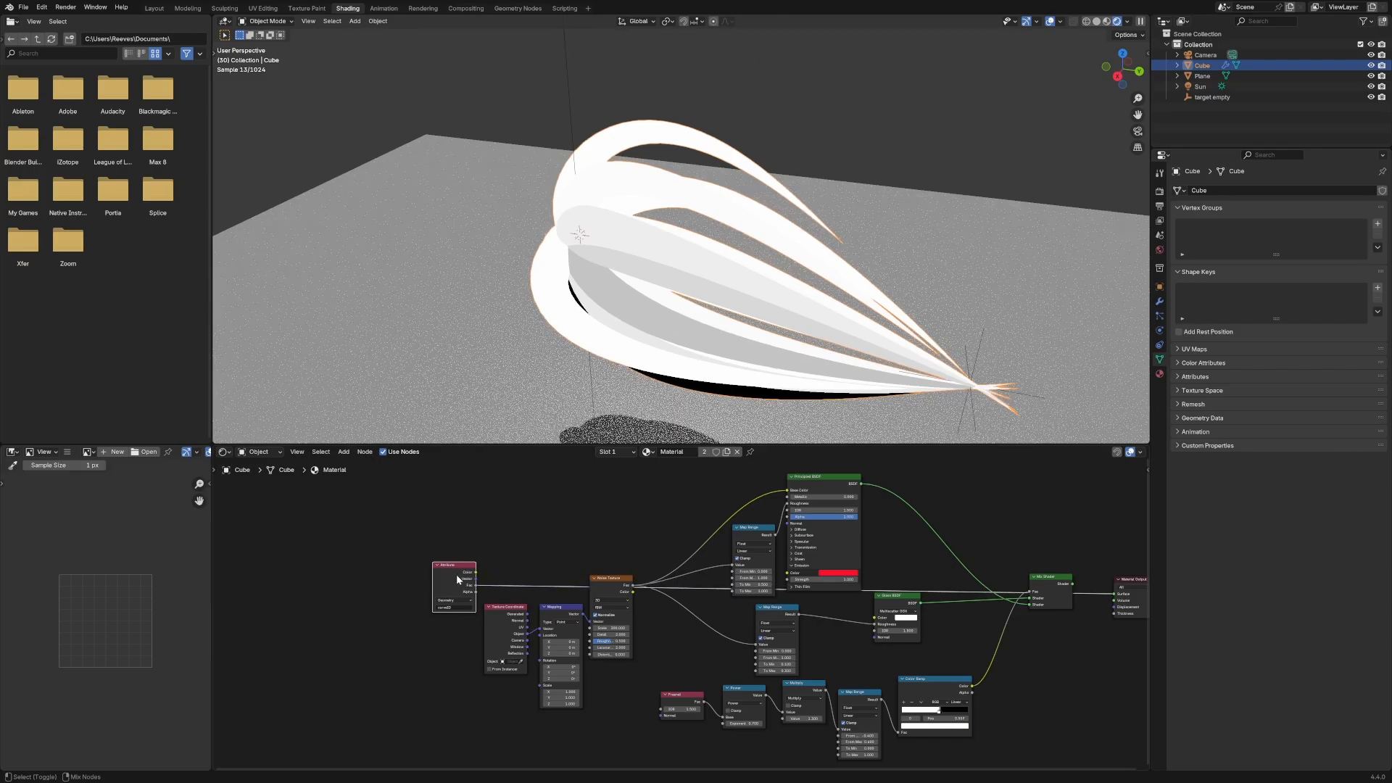
{"action": "left_click", "coordinate": [455, 574], "text": "ctrl+shift"}
{"action": "left_click", "coordinate": [455, 575], "text": "ctrl+shift"}
Add a Map Range node fed by the Attribute's Color output and set its From Max to 19.
{"action": "middle_click_drag", "start_coordinate": [538, 535], "coordinate": [468, 499]}
{"action": "left_click_drag", "start_coordinate": [541, 539], "coordinate": [574, 581]}
{"action": "key", "text": "shift+a"}
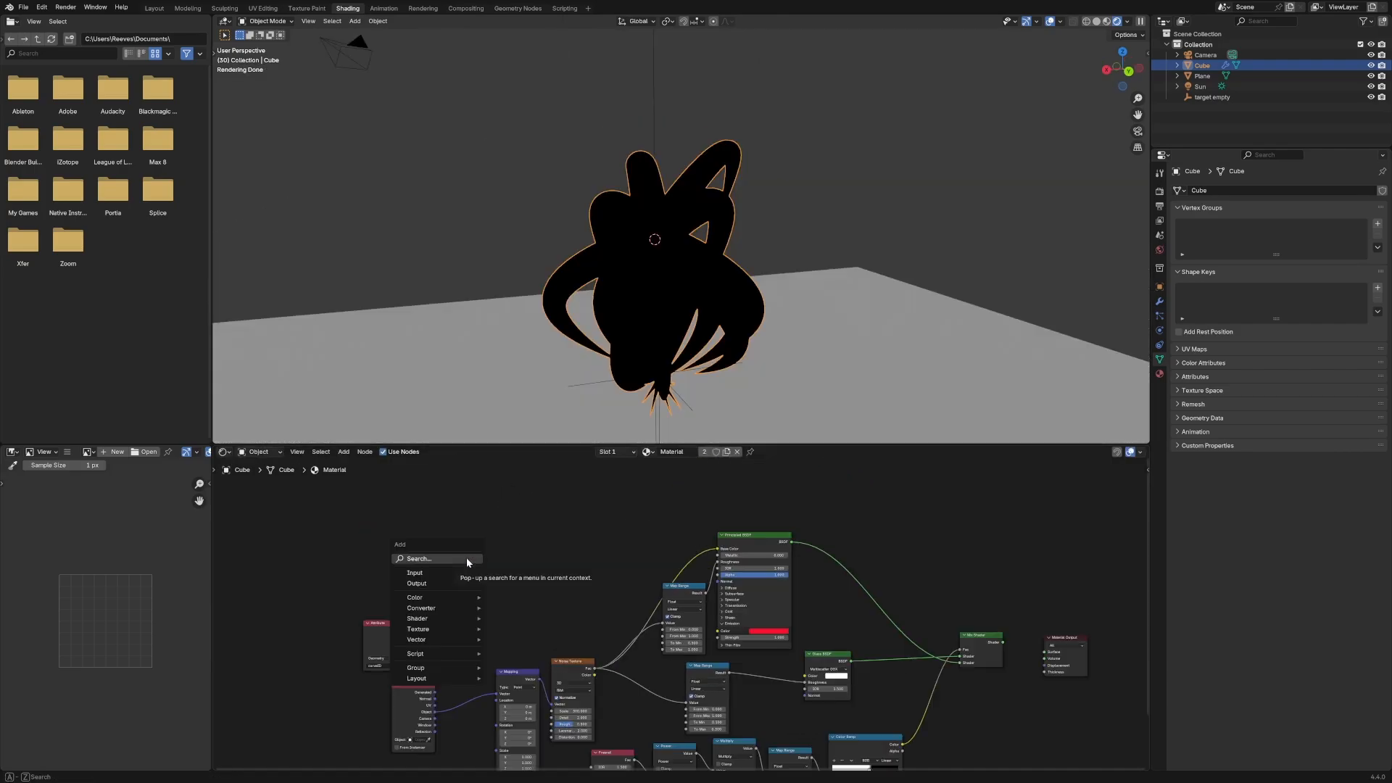
{"action": "type", "text": "map ran"}
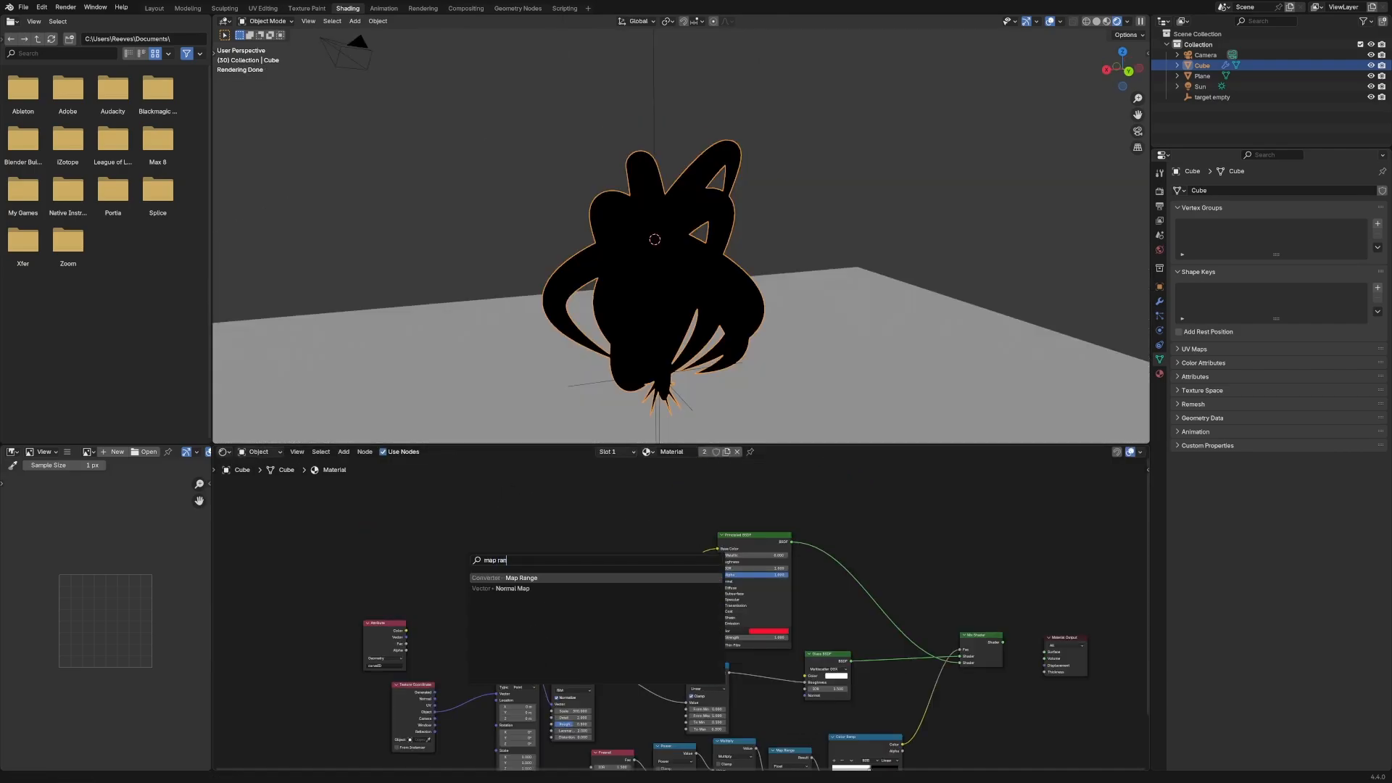
{"action": "key", "text": "Return"}
{"action": "left_click", "coordinate": [466, 559]}
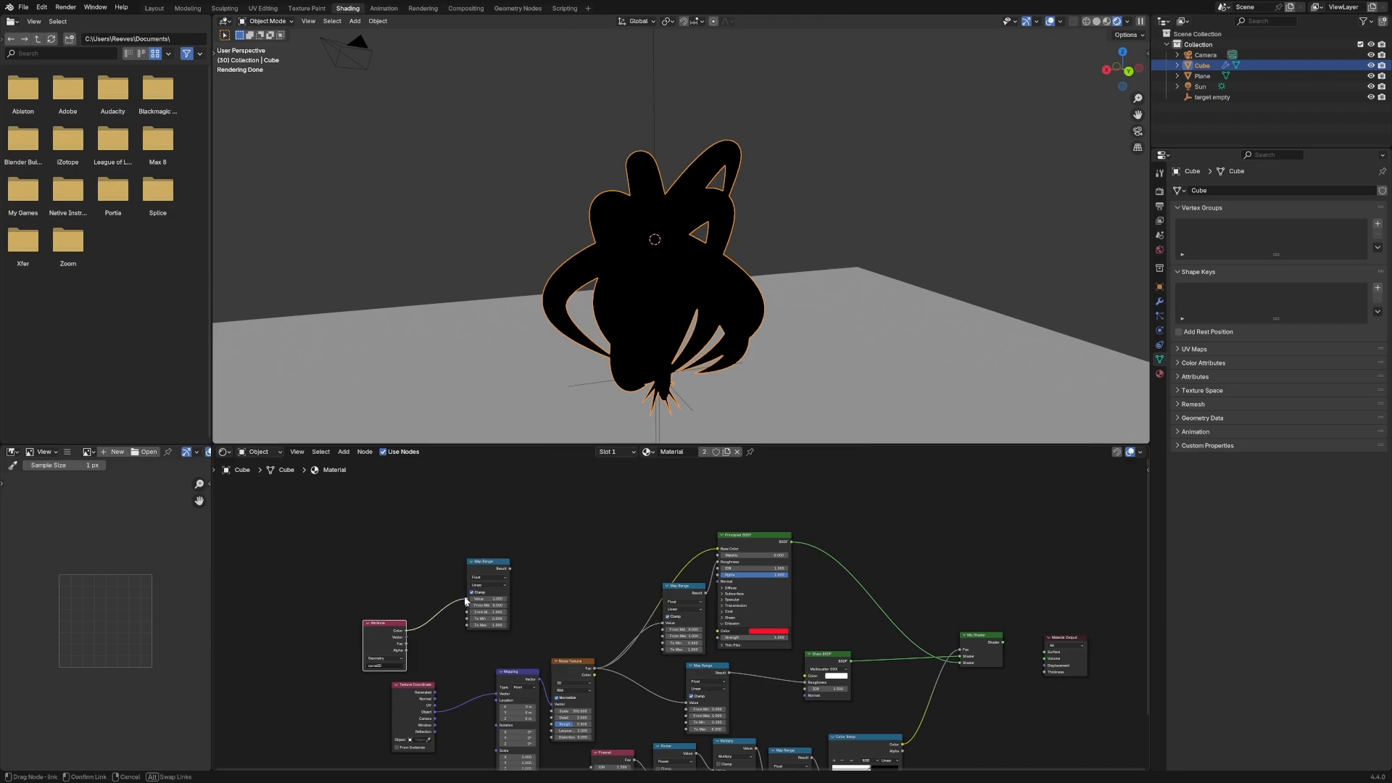
{"action": "scroll", "coordinate": [537, 588], "scroll_direction": "up", "scroll_amount": 4}
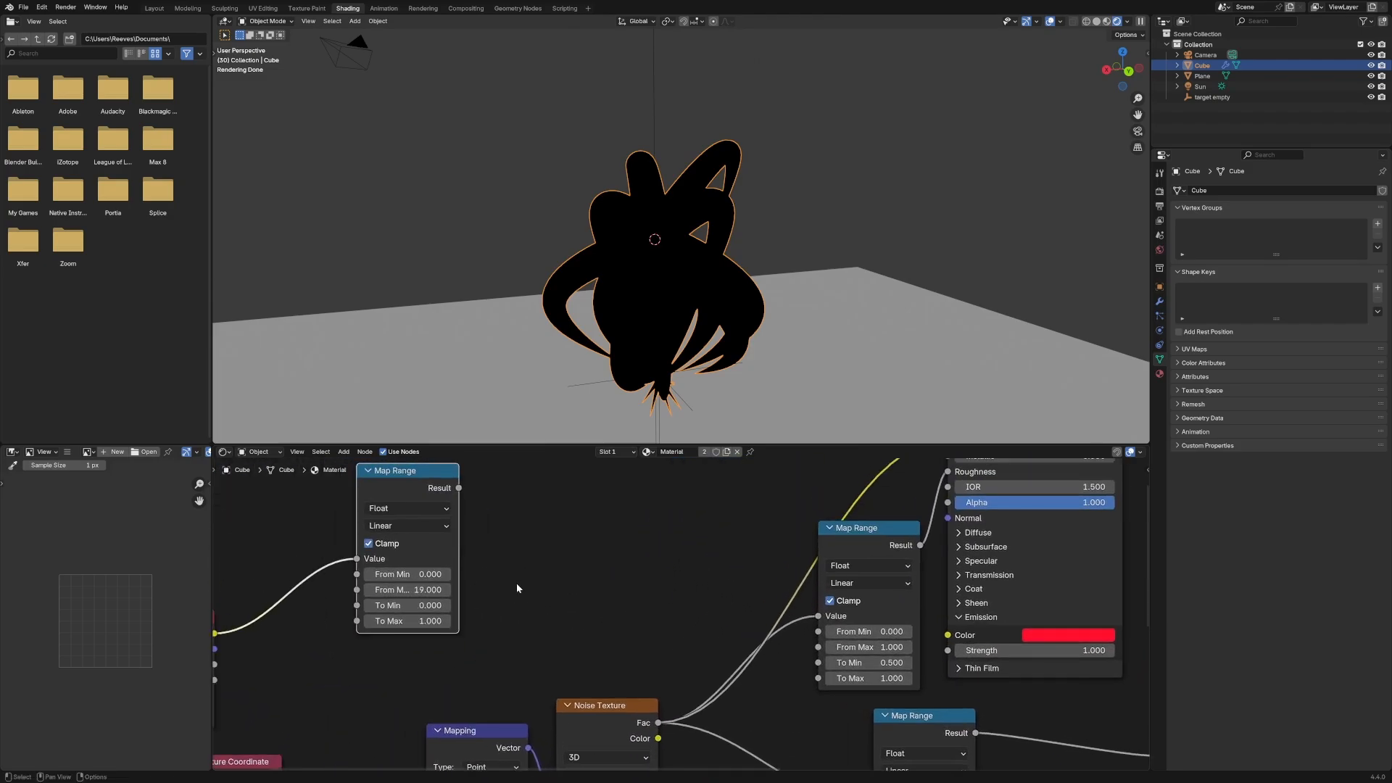
Preview the new Map Range result on the tubes and cut the preview link.
{"action": "scroll", "coordinate": [441, 547], "scroll_direction": "down", "scroll_amount": 2}
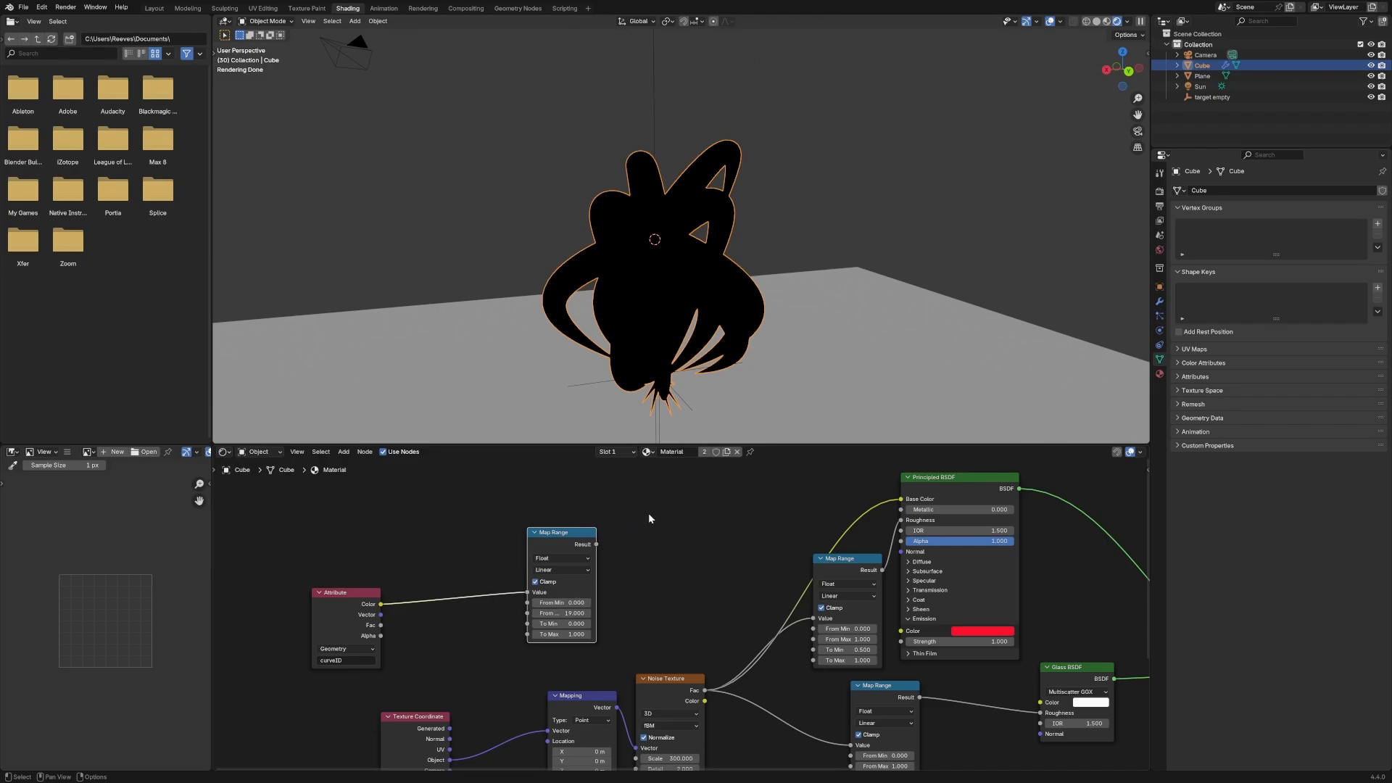
{"action": "left_click", "coordinate": [584, 543], "text": "ctrl+shift"}
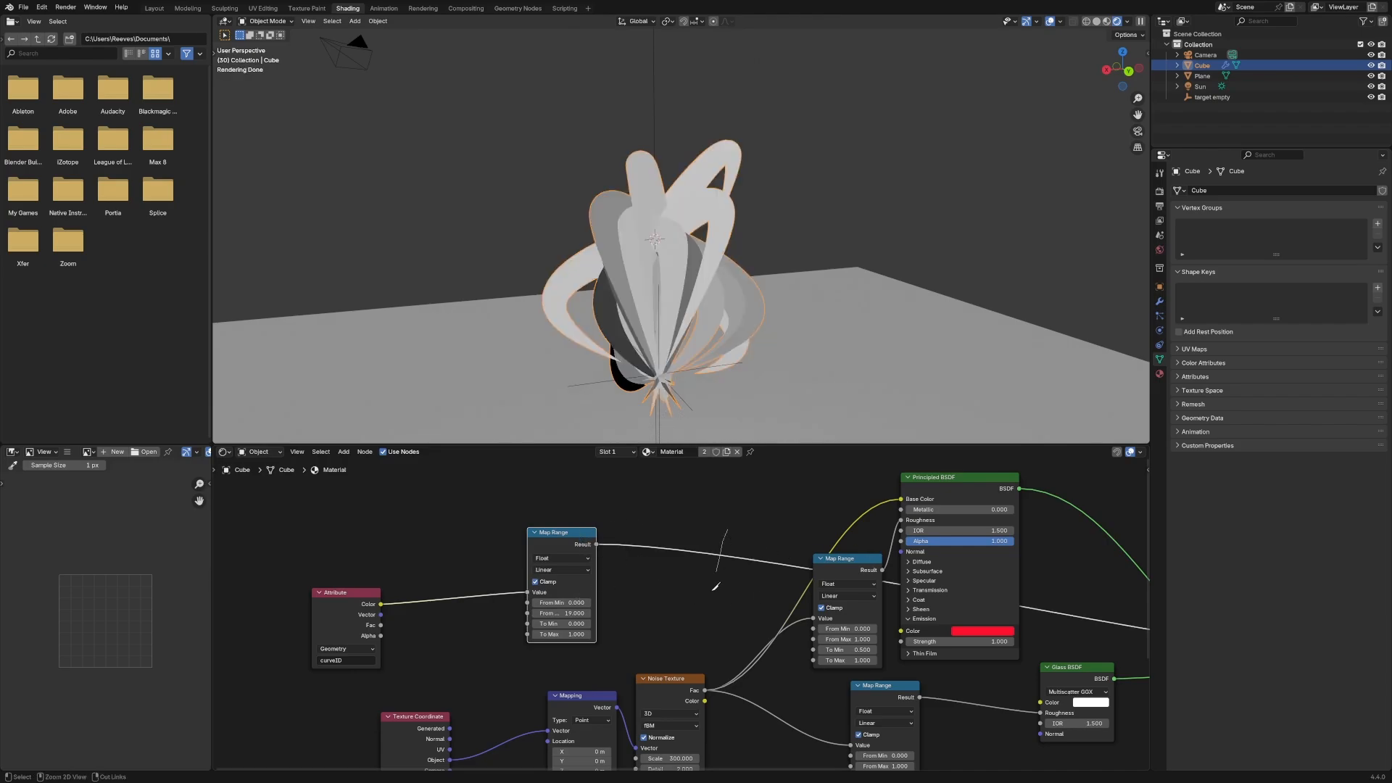
{"action": "right_click_drag", "start_coordinate": [716, 586], "coordinate": [714, 593], "text": "ctrl"}
Add a Mix Color node after the new Map Range and feed the Map Range result into its A input.
{"action": "left_click_drag", "start_coordinate": [942, 487], "coordinate": [894, 480]}
{"action": "middle_click_drag", "start_coordinate": [834, 565], "coordinate": [737, 572]}
{"action": "left_click_drag", "start_coordinate": [734, 565], "coordinate": [709, 581]}
{"action": "left_click_drag", "start_coordinate": [805, 476], "coordinate": [776, 475]}
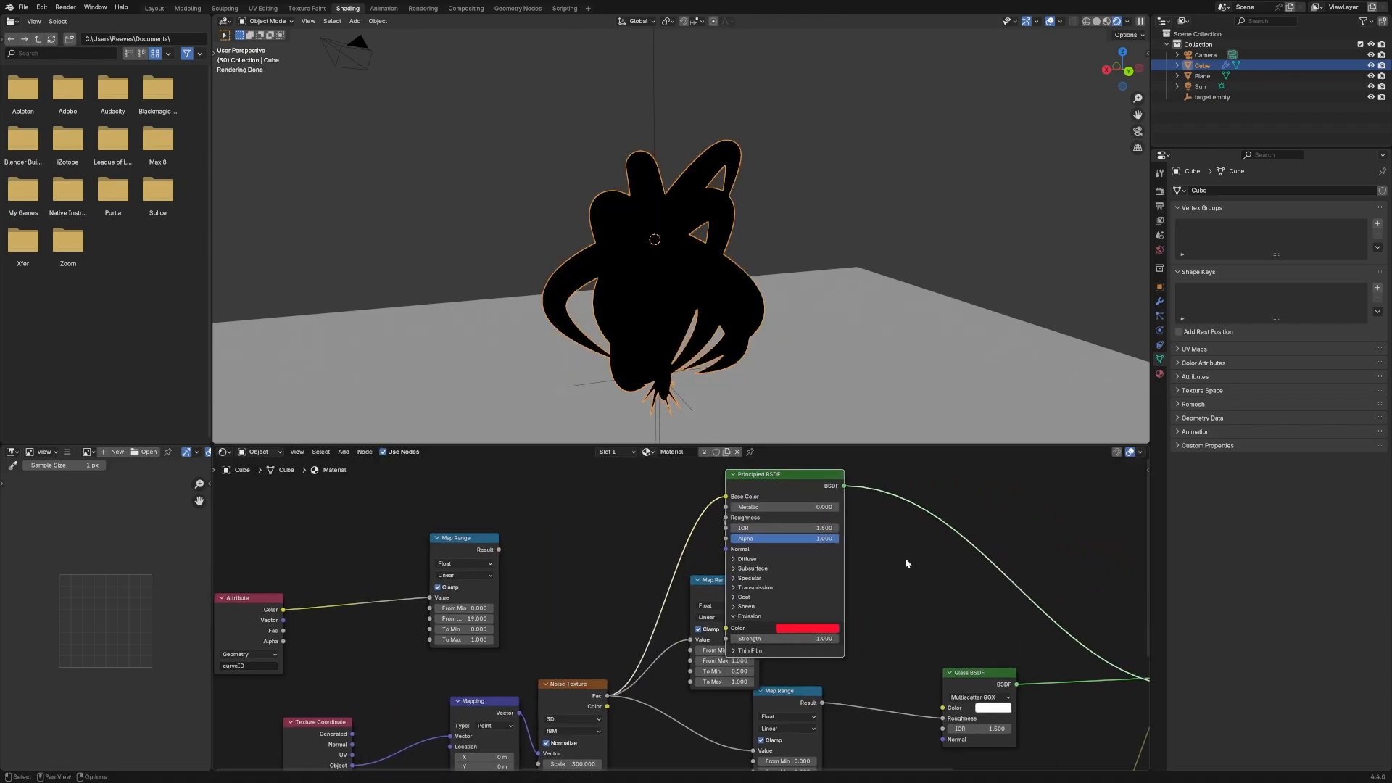
{"action": "key", "text": "shift+a"}
{"action": "left_click", "coordinate": [919, 559]}
{"action": "type", "text": "mix"}
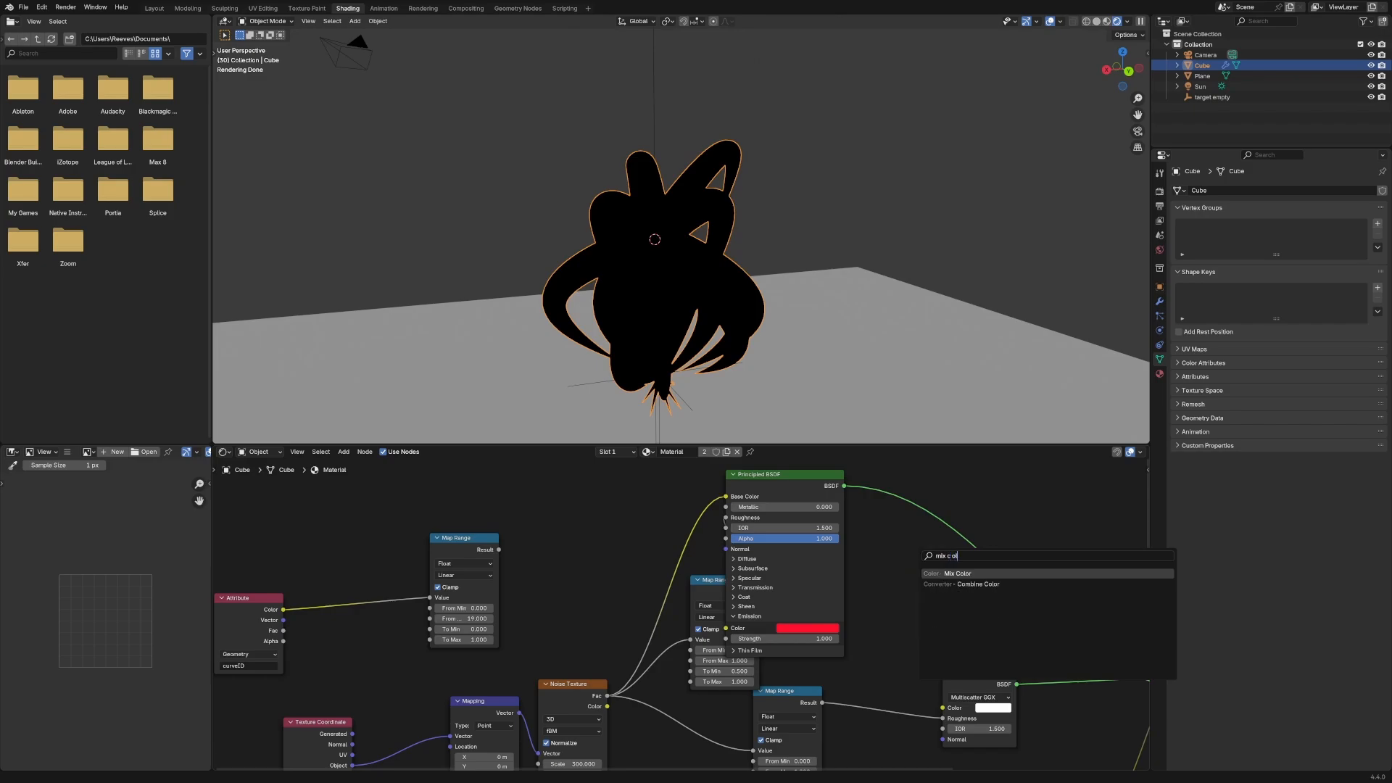
{"action": "type", "text": " col"}
{"action": "key", "text": "Return"}
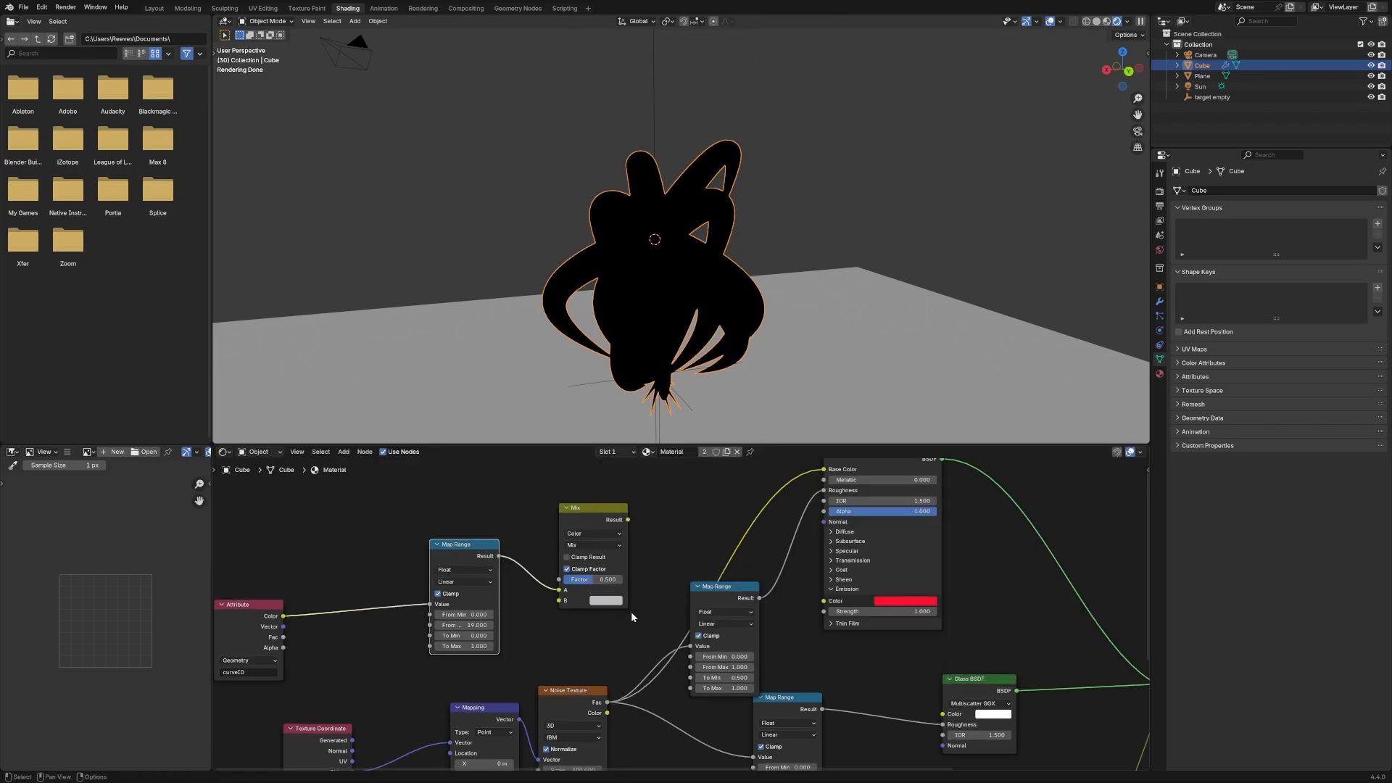
Set the Mix Color node to Darken with a red B colour and a factor of 1.000.
{"action": "left_click", "coordinate": [591, 544]}
{"action": "left_click", "coordinate": [585, 585]}
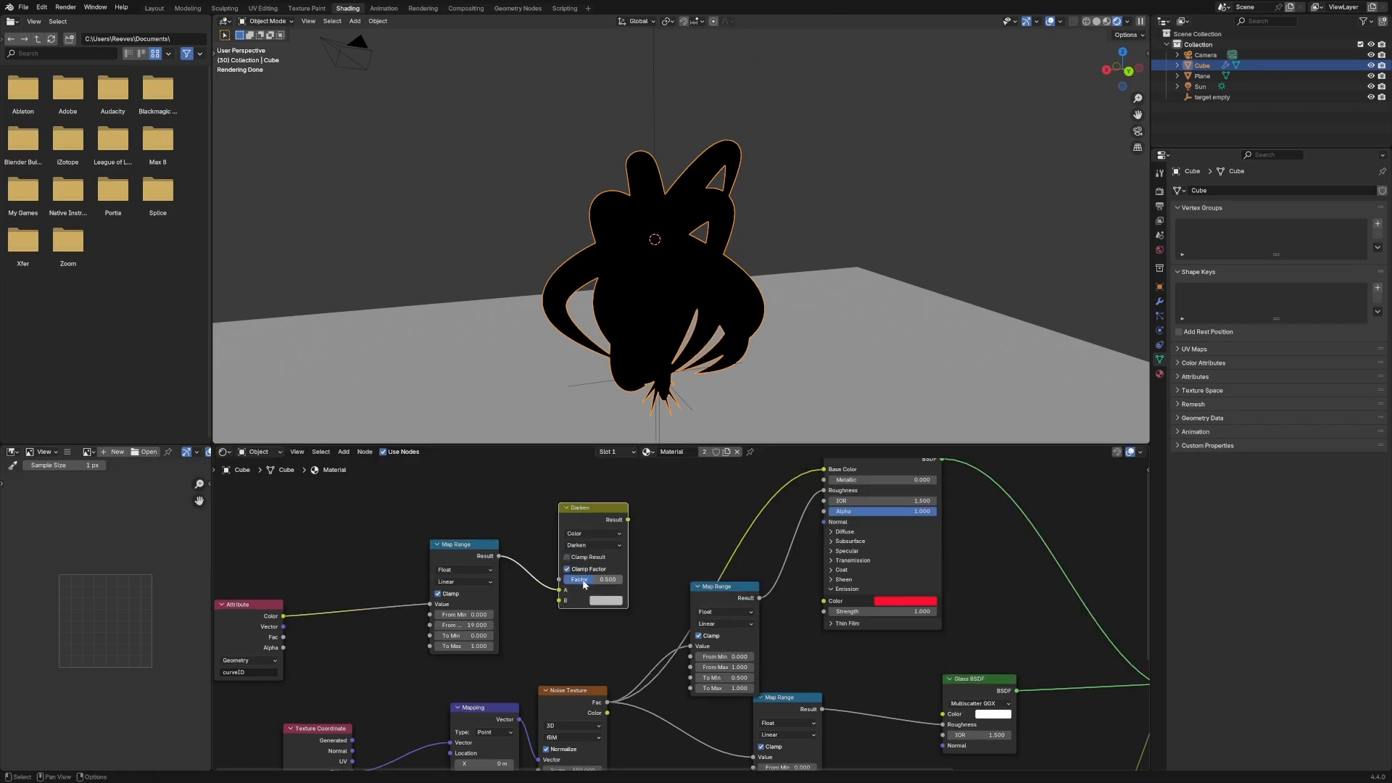
{"action": "left_click", "coordinate": [609, 605]}
{"action": "left_click", "coordinate": [631, 513]}
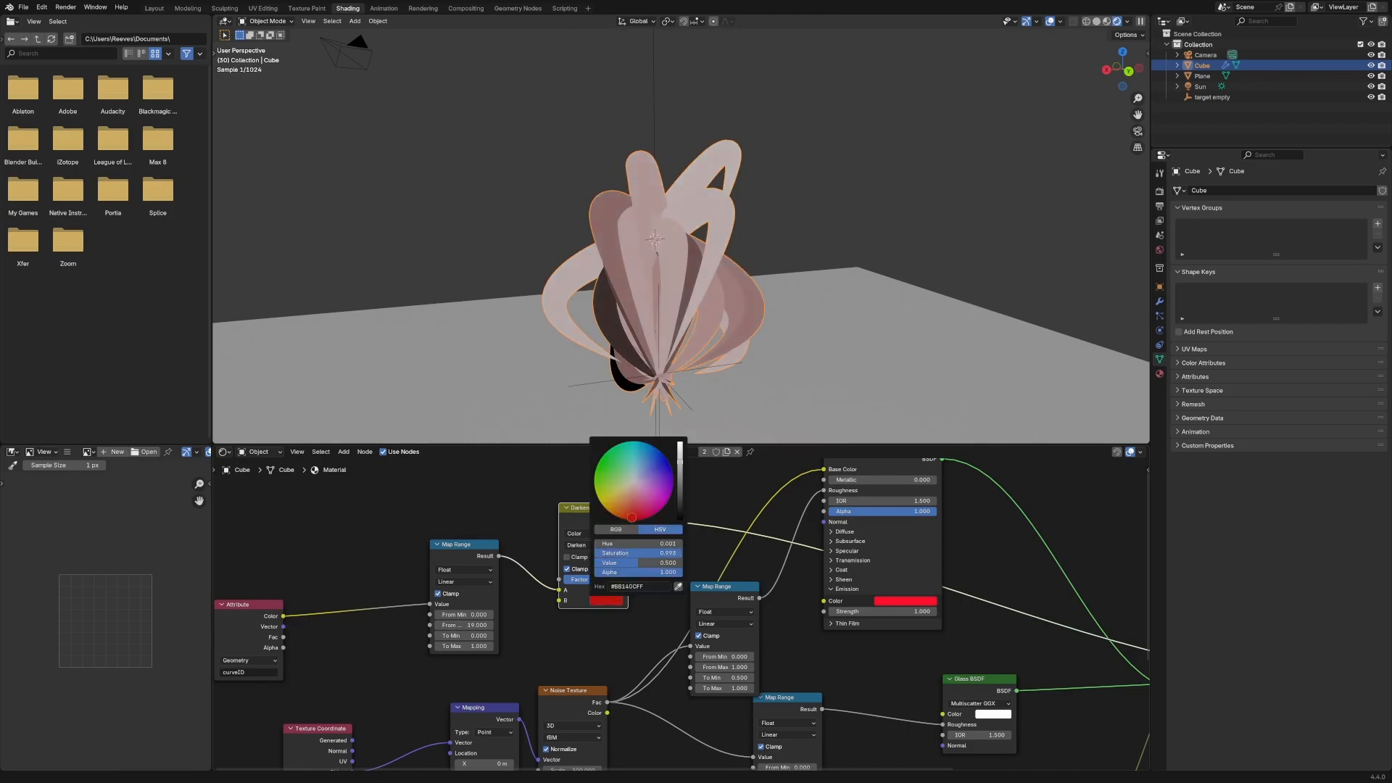
{"action": "left_click_drag", "start_coordinate": [592, 580], "coordinate": [622, 580]}
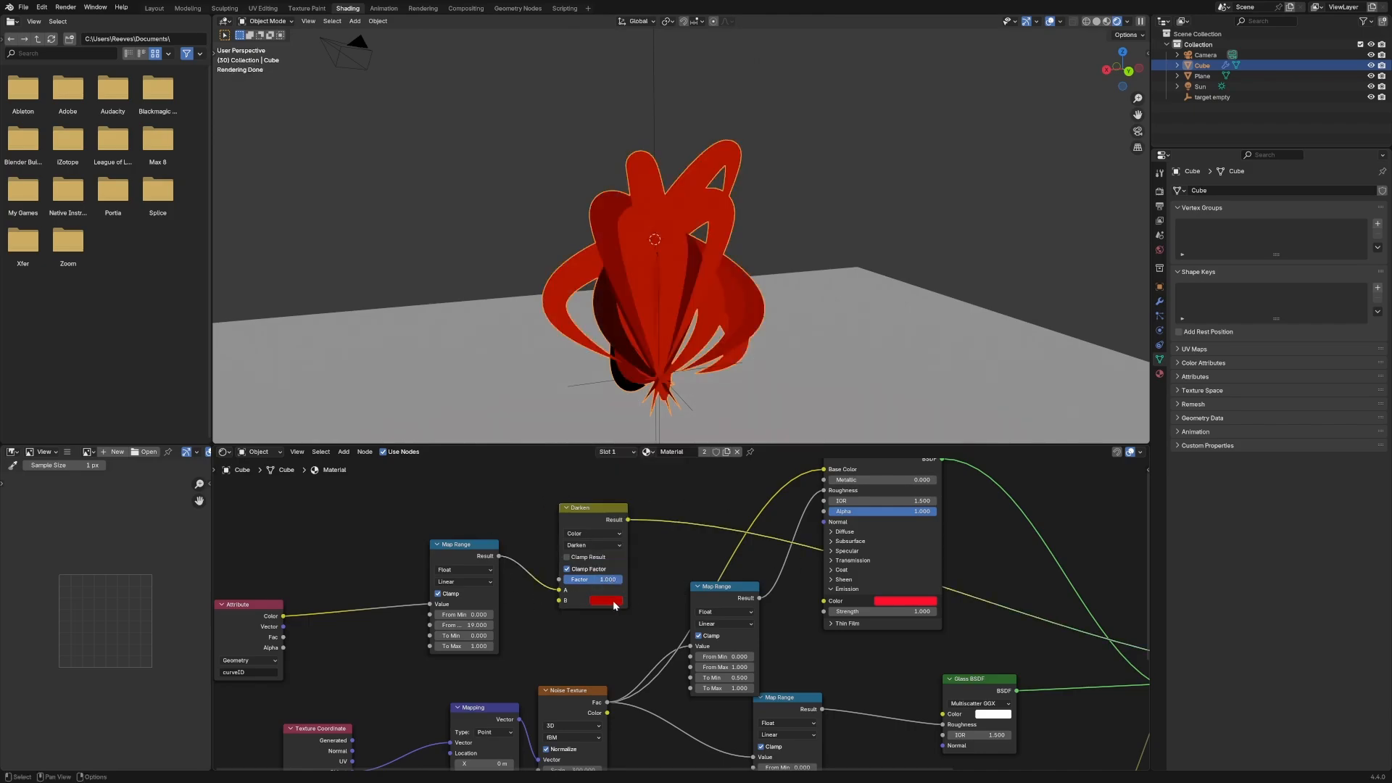
Connect the Darken result to the Principled BSDF's Base Color and Emission Color, and reconnect the Mix Shader to Material Output.
{"action": "left_click_drag", "start_coordinate": [824, 481], "coordinate": [824, 500]}
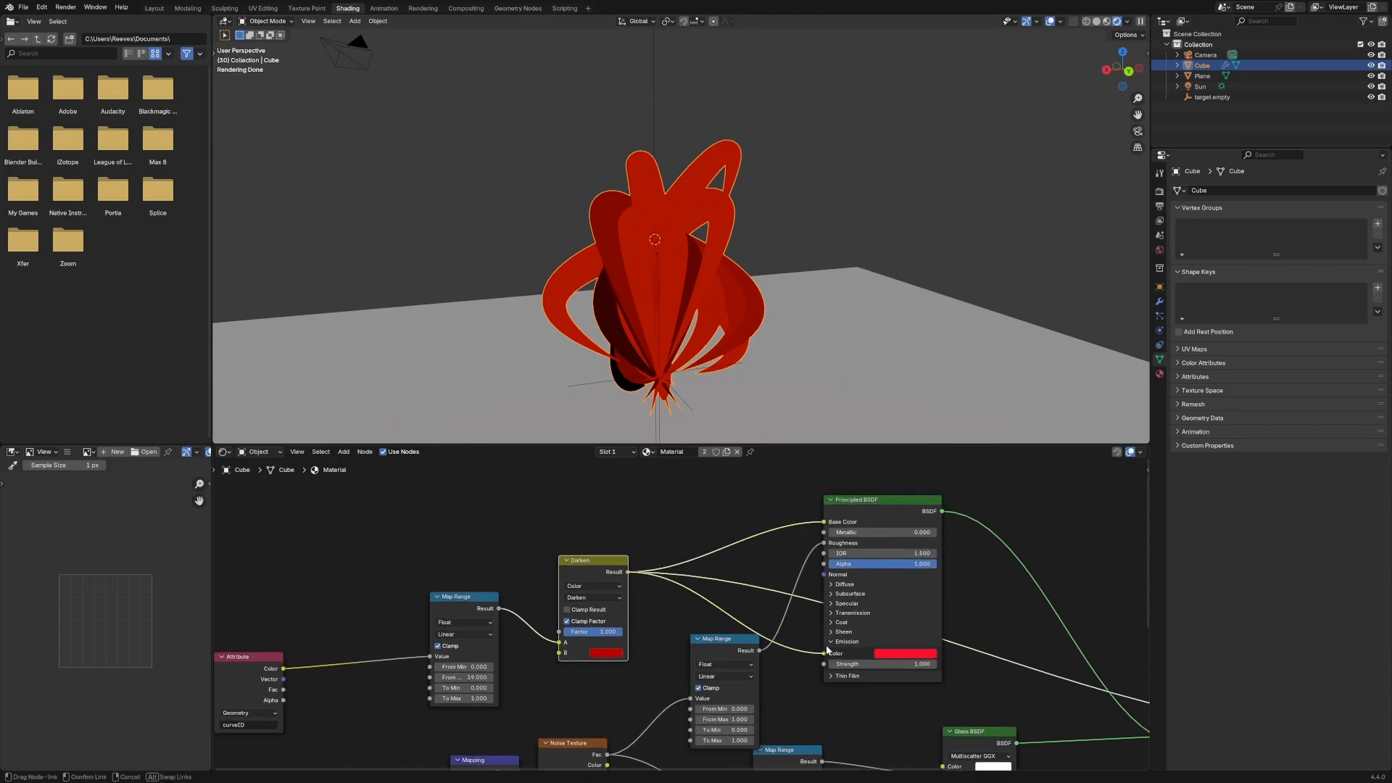
{"action": "left_click", "coordinate": [928, 516], "text": "ctrl+shift"}
{"action": "middle_click_drag", "start_coordinate": [911, 537], "coordinate": [287, 456]}
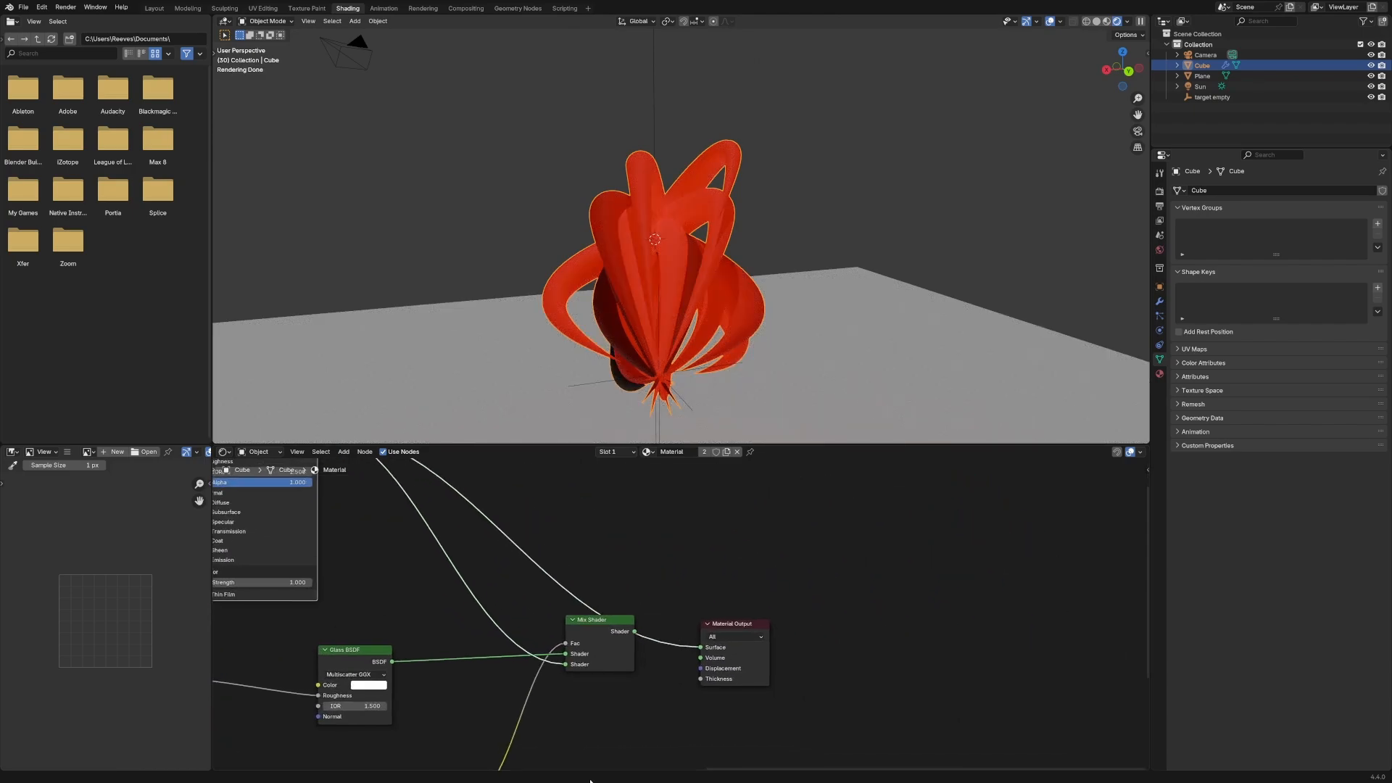
{"action": "left_click", "coordinate": [608, 651], "text": "ctrl+shift"}
Play the animation to inspect the shaded tubes and open the Darken node's B colour for editing.
{"action": "key", "text": "space"}
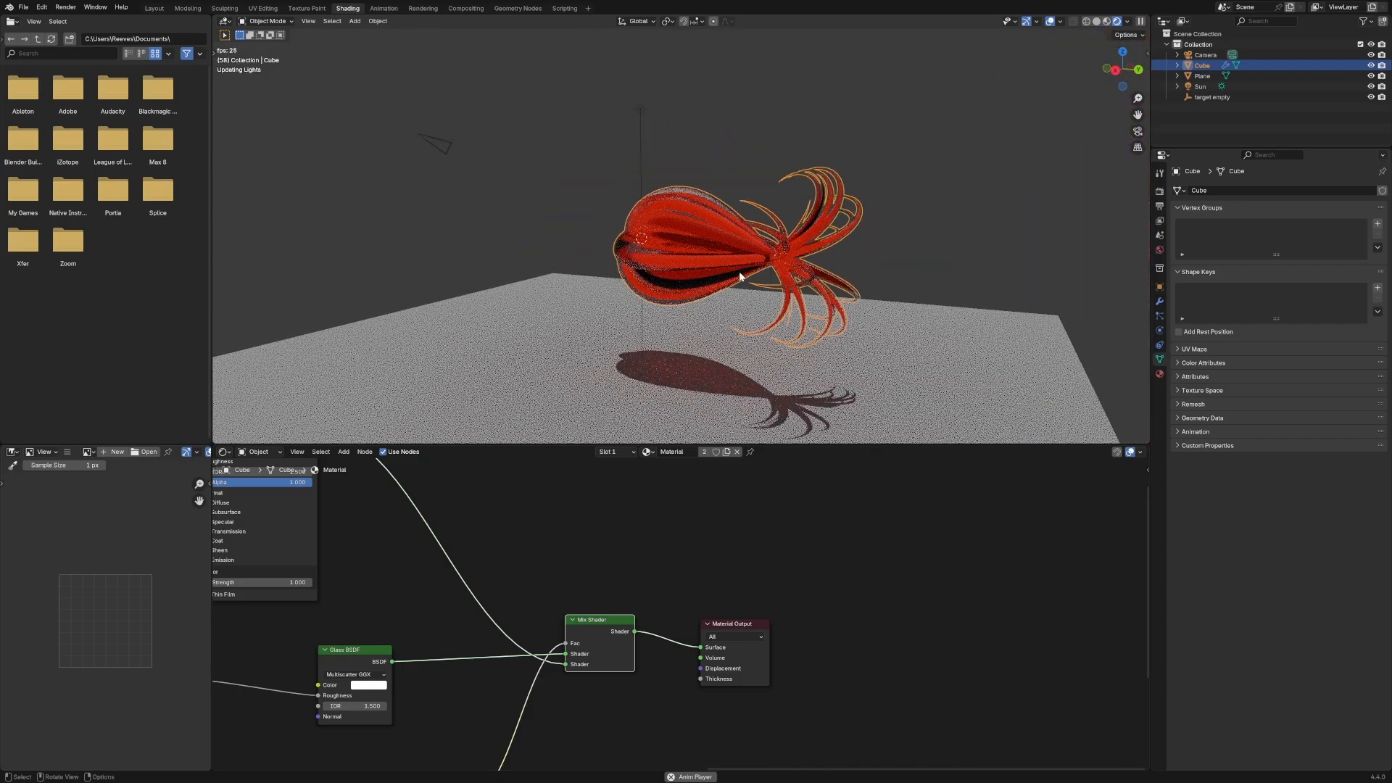
{"action": "middle_click_drag", "start_coordinate": [733, 273], "coordinate": [765, 284]}
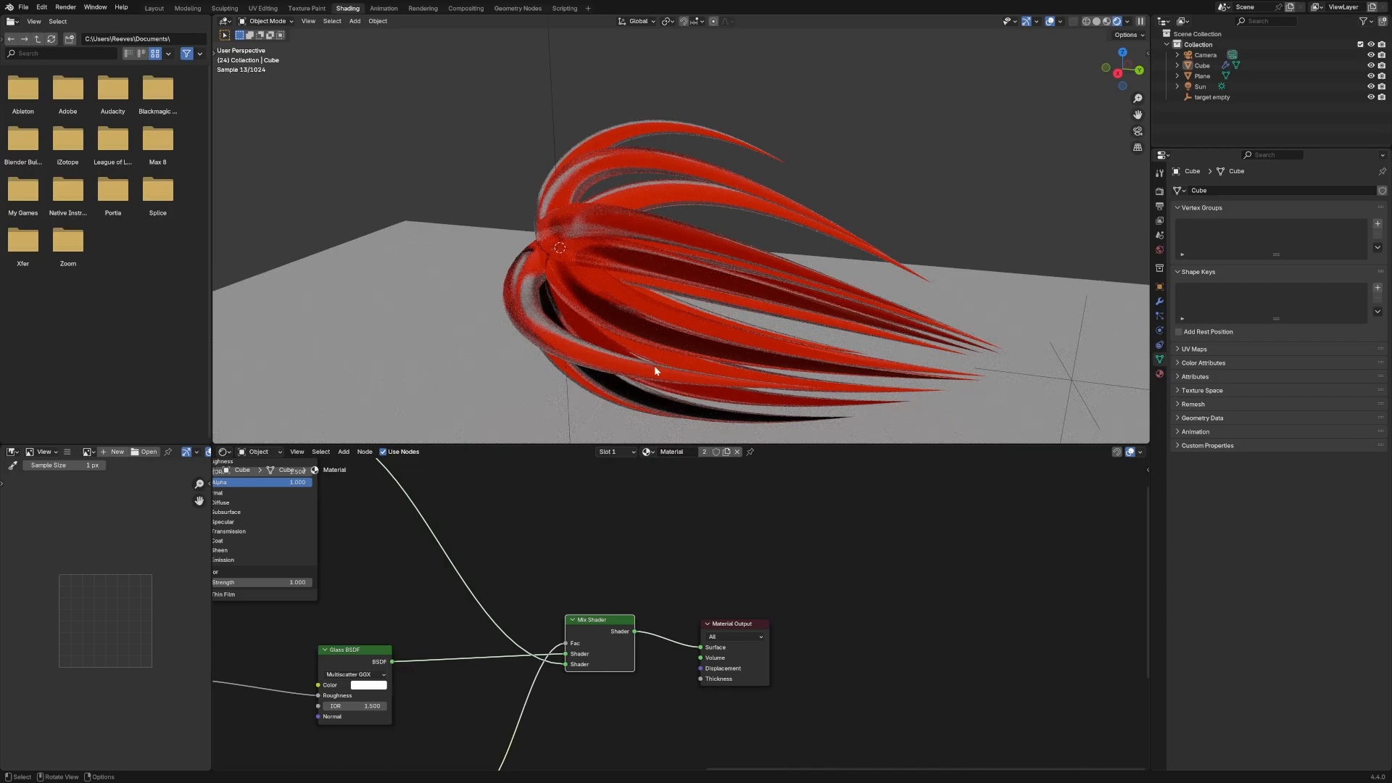
{"action": "scroll", "coordinate": [286, 519], "scroll_direction": "down", "scroll_amount": 3}
{"action": "middle_click_drag", "start_coordinate": [273, 516], "coordinate": [641, 571]}
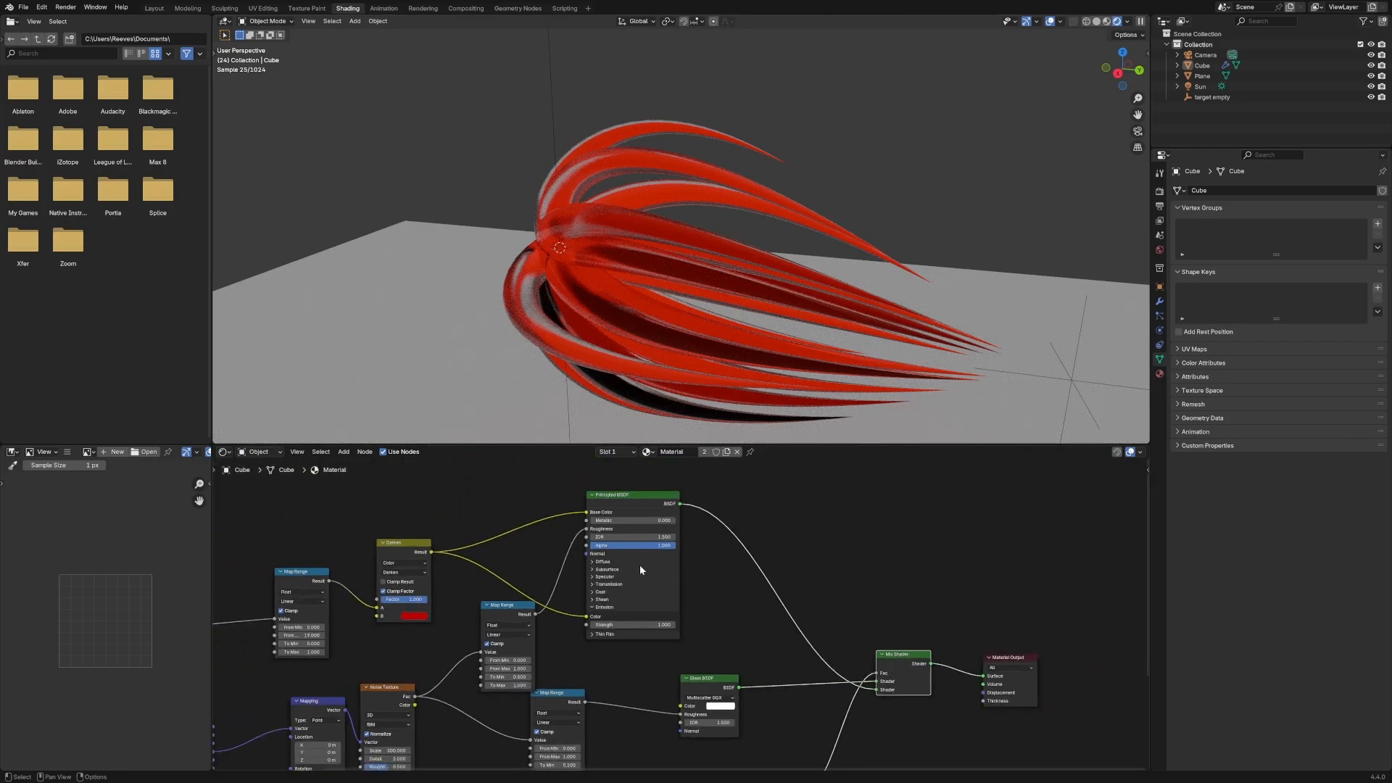
{"action": "left_click", "coordinate": [416, 618]}
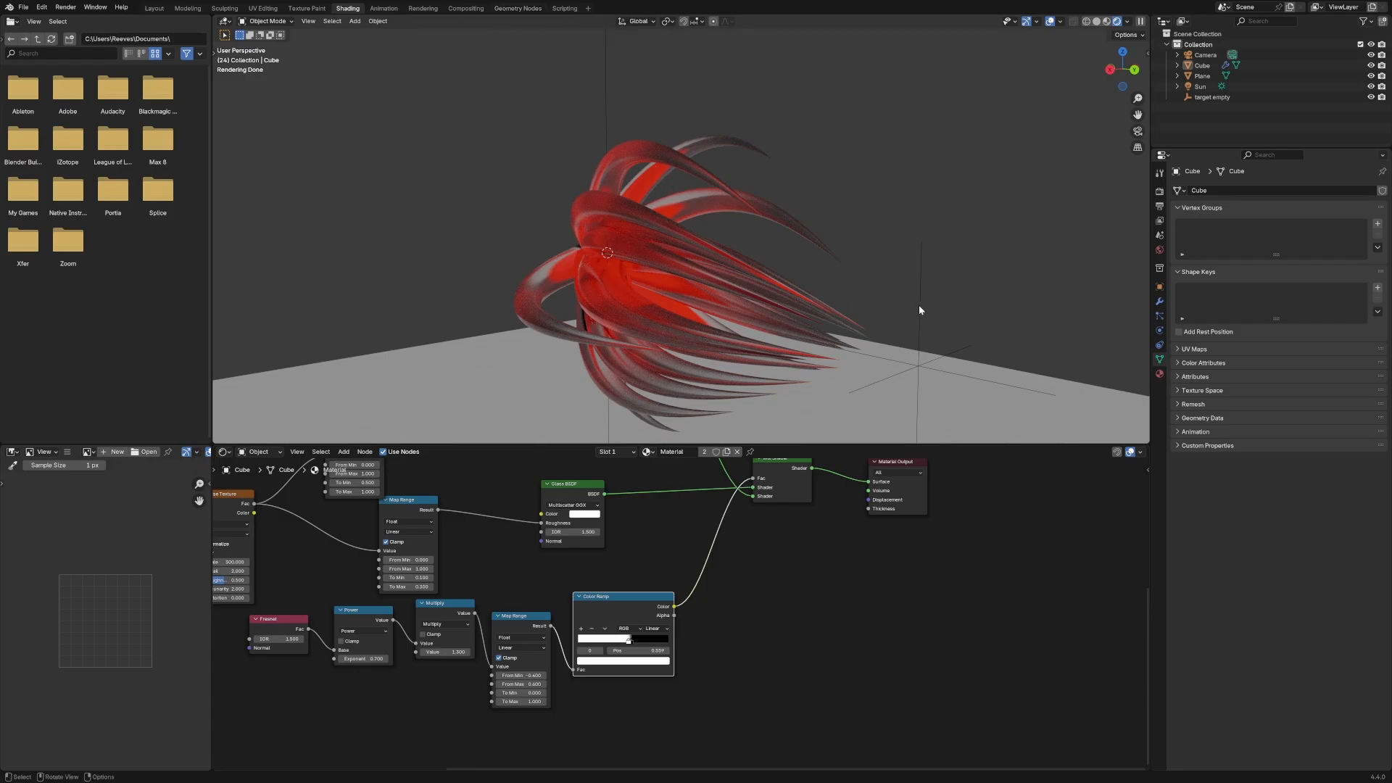
Select the target empty, switch to Material Preview shading and move the empty around while the animation plays.
{"action": "scroll", "coordinate": [919, 310], "scroll_direction": "down", "scroll_amount": 5}
{"action": "left_click", "coordinate": [747, 269]}
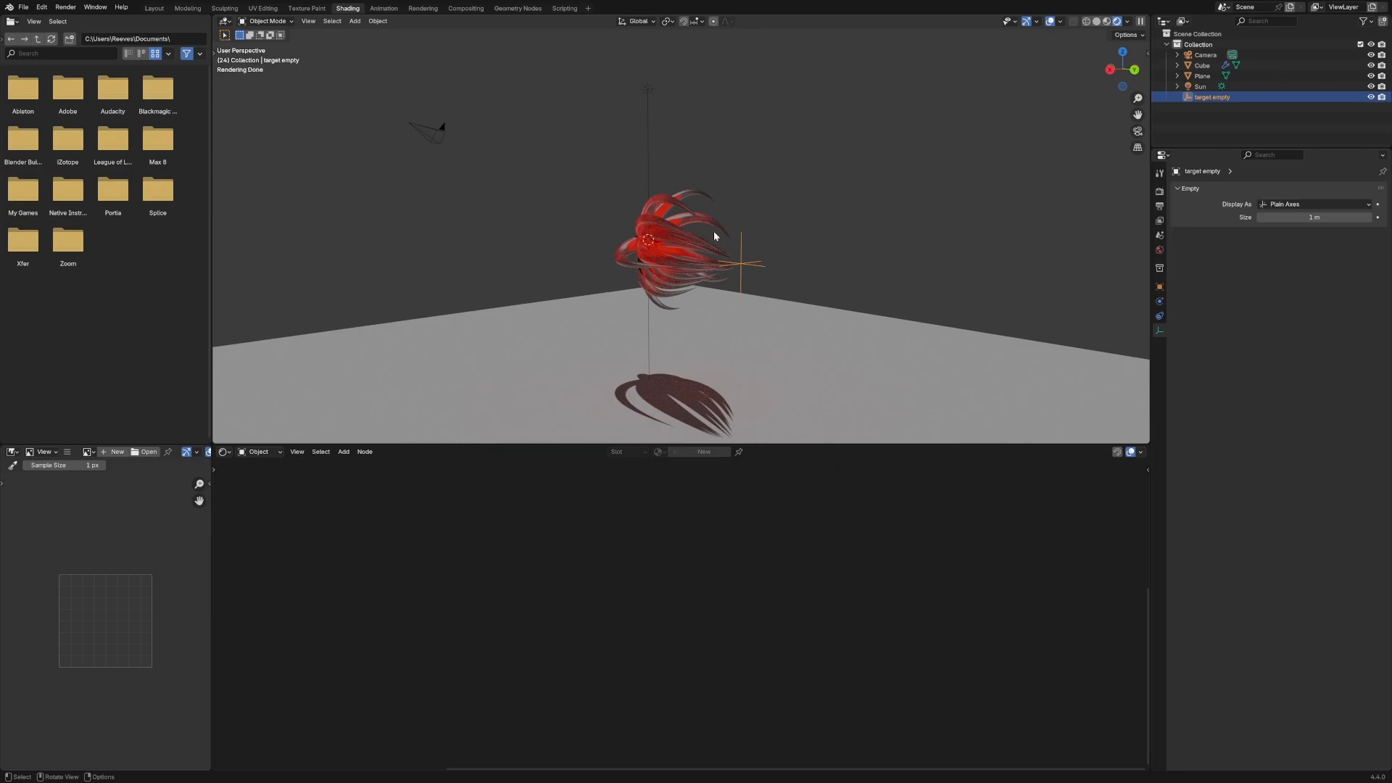
{"action": "middle_click_drag", "start_coordinate": [750, 268], "coordinate": [812, 314]}
{"action": "key", "text": "z"}
{"action": "key", "text": "space"}
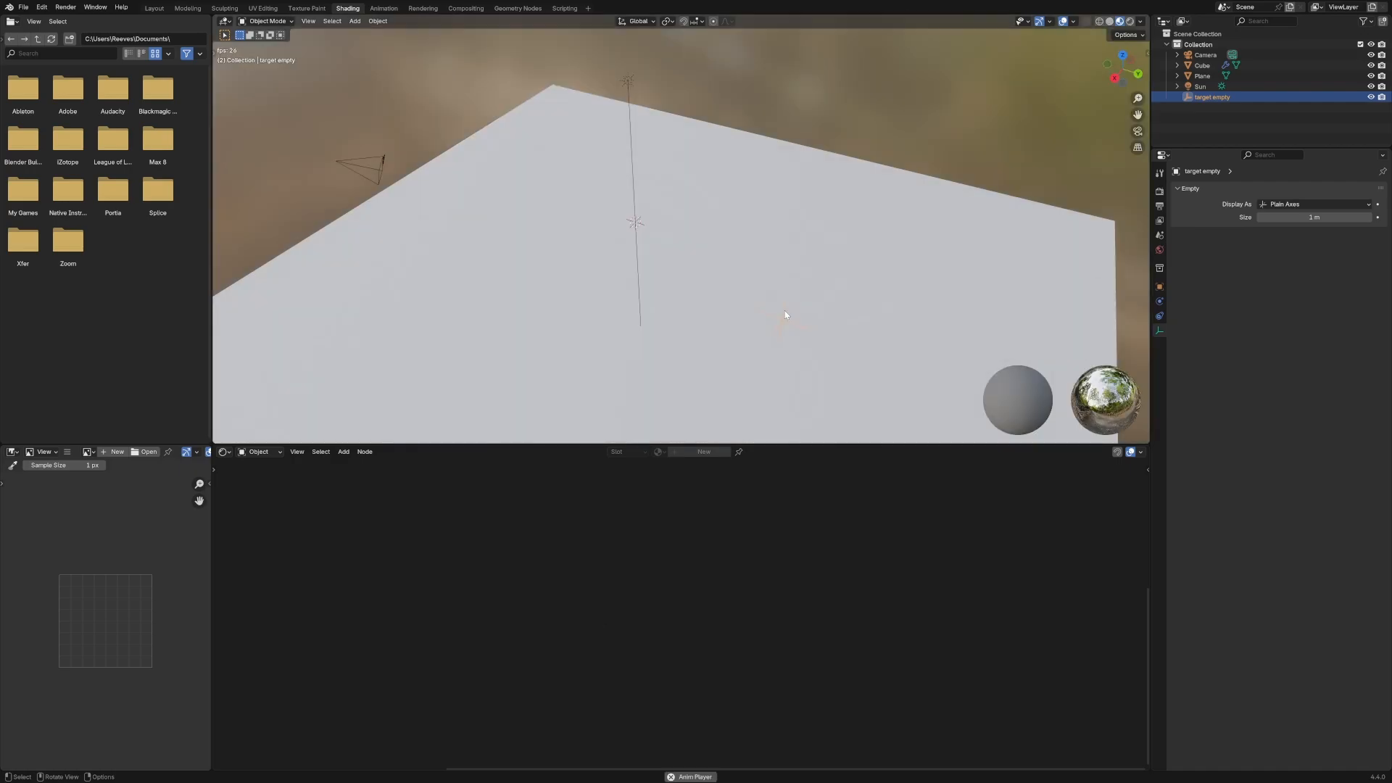
{"action": "key", "text": "g"}
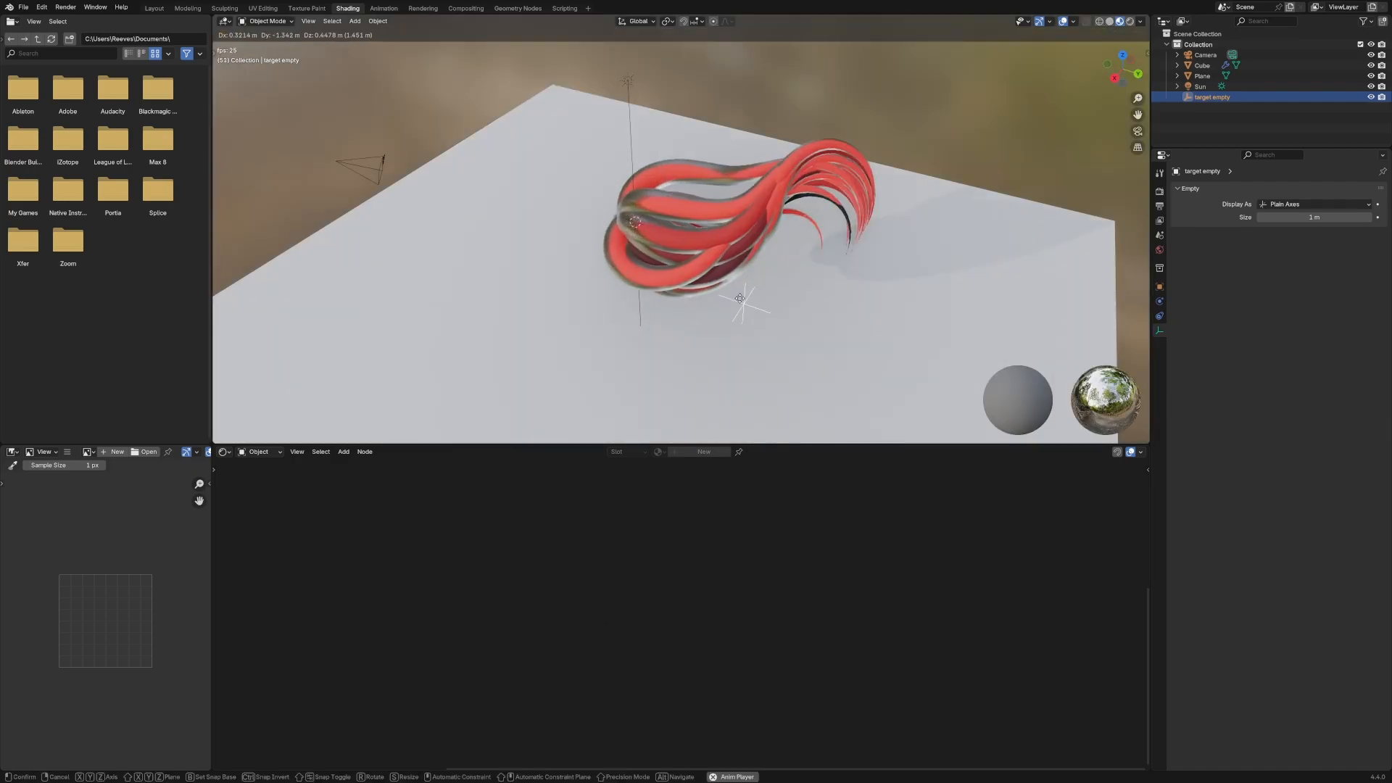